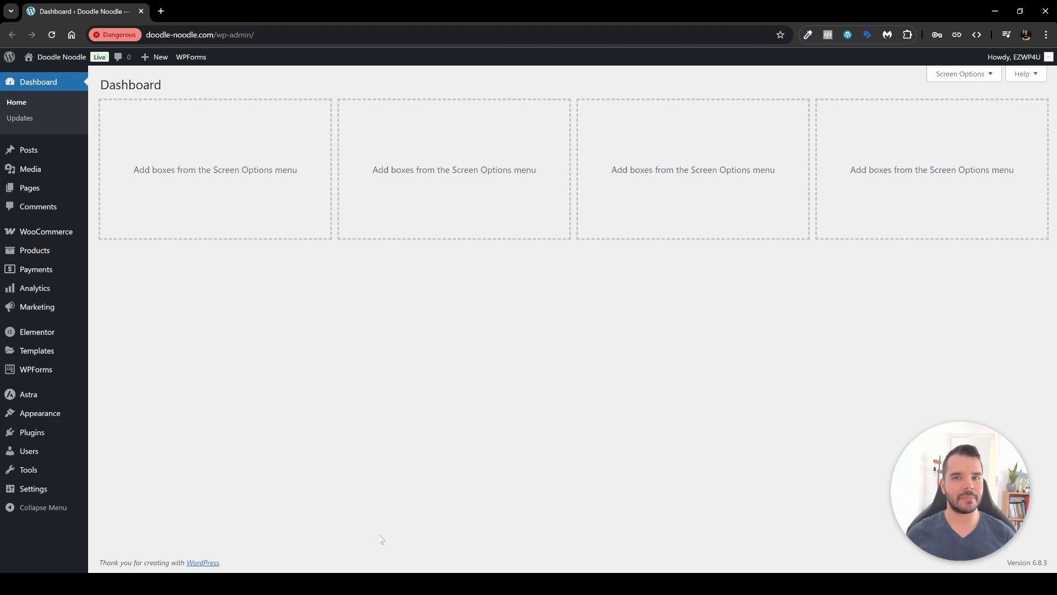
- Find the Disco – WooCommerce Dynamic Pricing & Discount Rules plugin in the plugin directory, then install and activate it
mouse_move(49, 432)
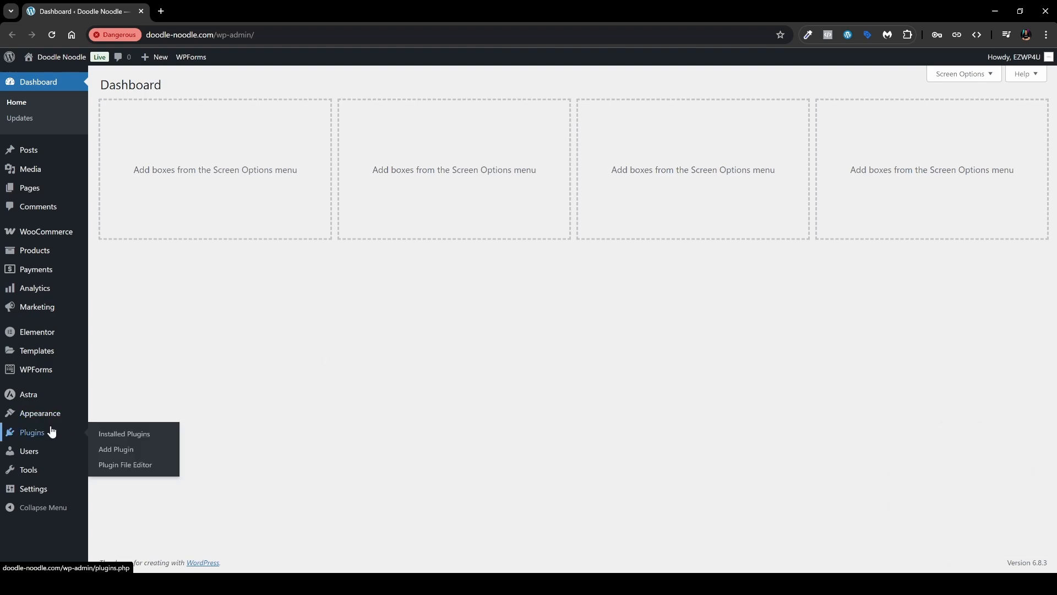
click(115, 452)
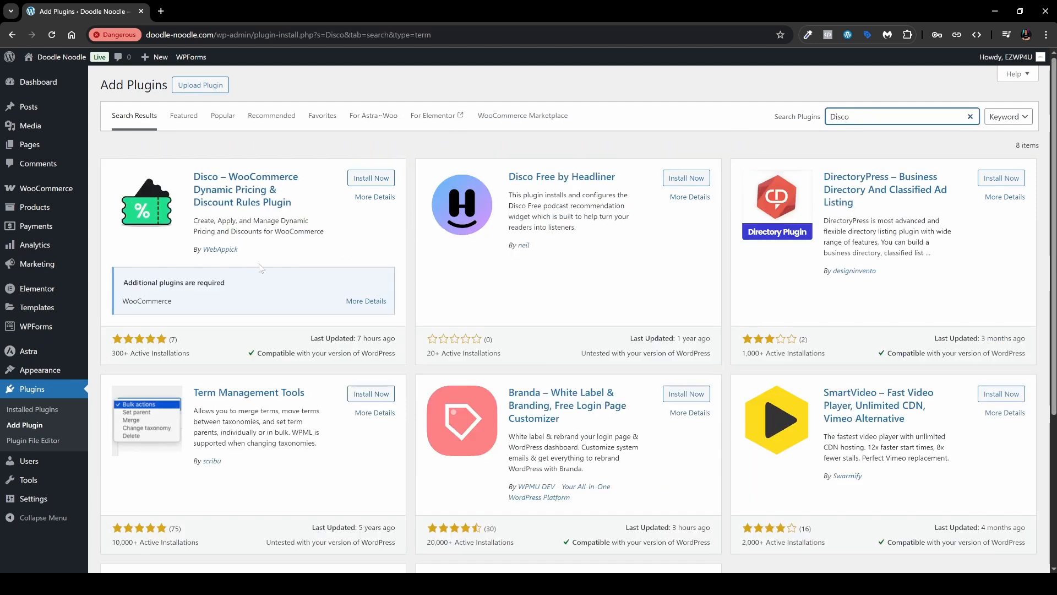
click(371, 178)
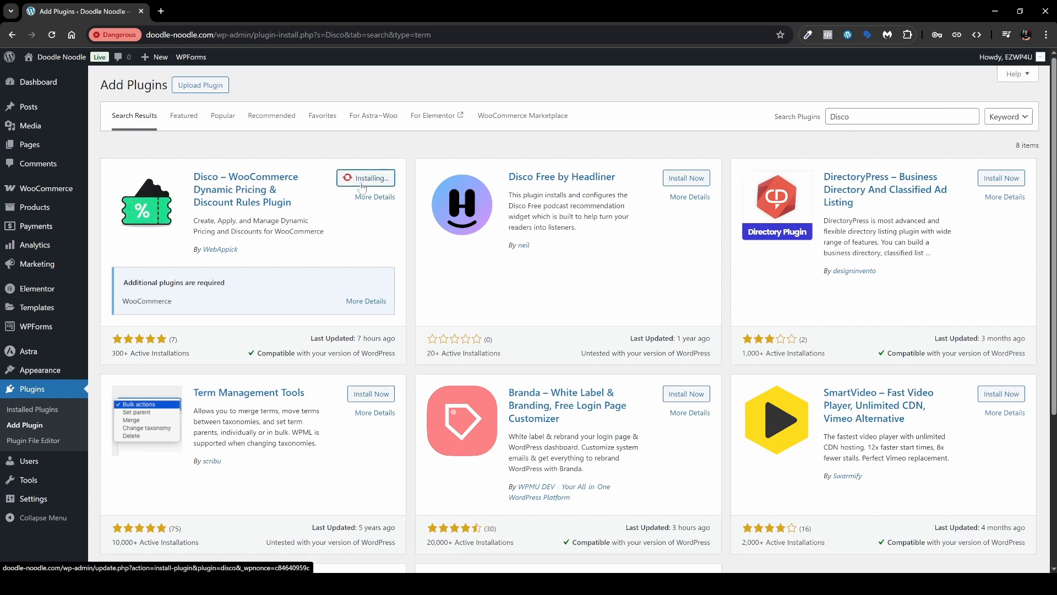
click(377, 178)
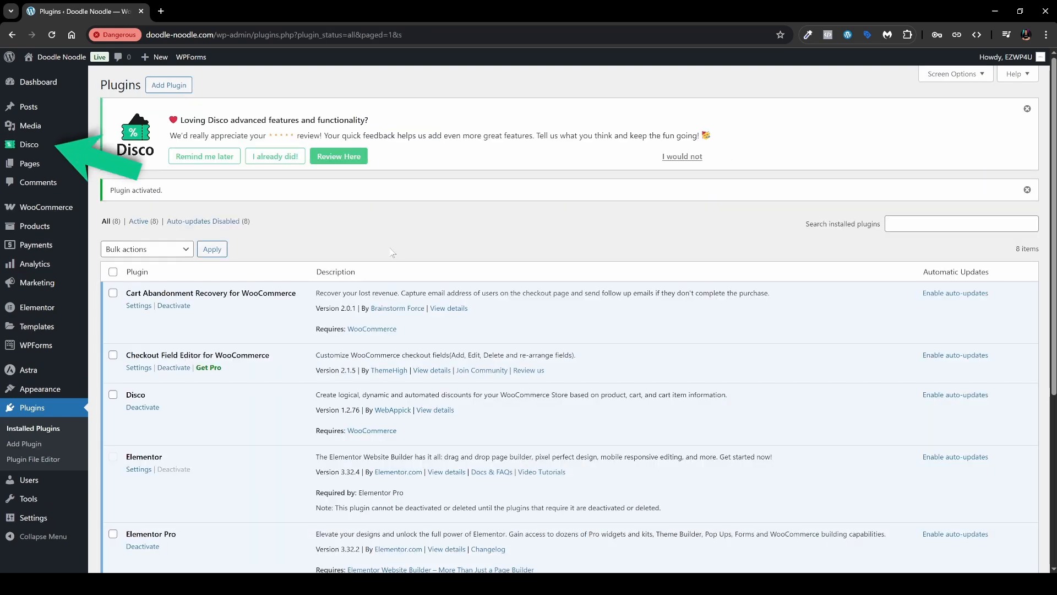
- Open Disco's discount campaigns page and postpone the plugin's review request
click(31, 148)
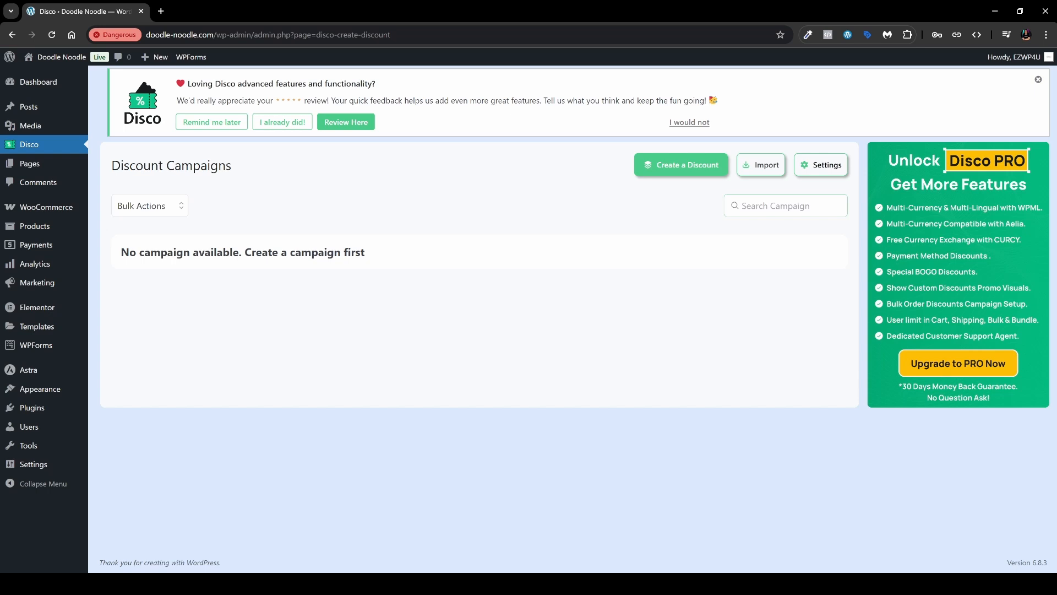
click(211, 123)
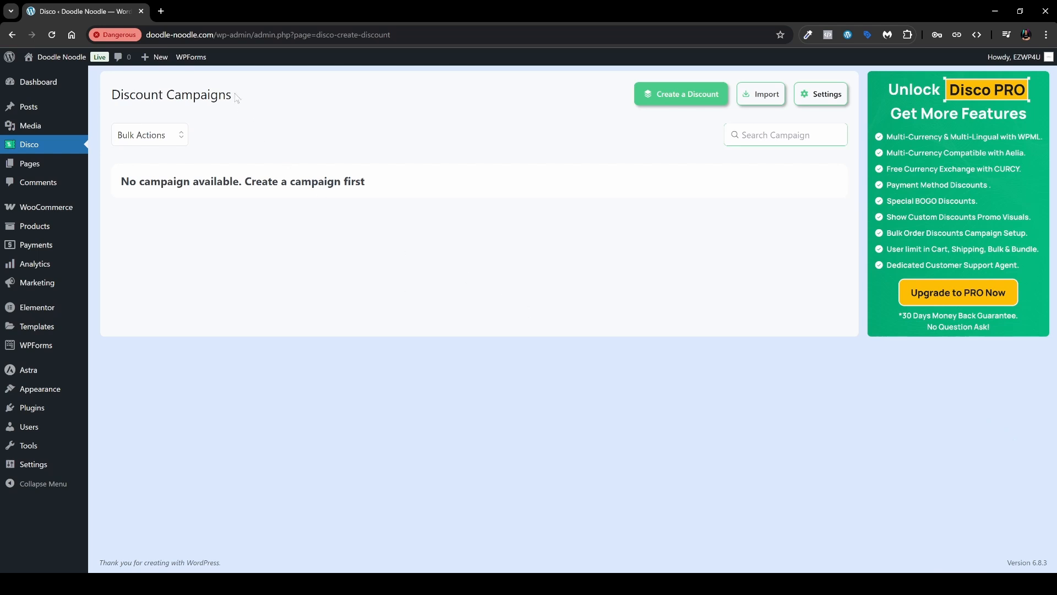
- Check which bulk actions are offered for discount campaigns
drag(233, 98, 107, 101)
click(242, 111)
click(177, 137)
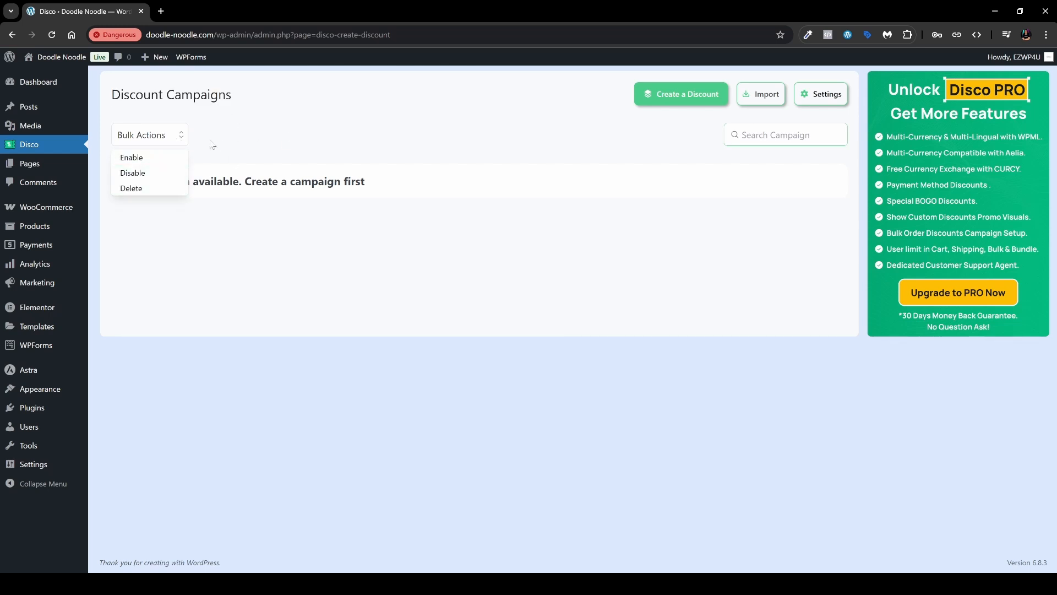
click(176, 138)
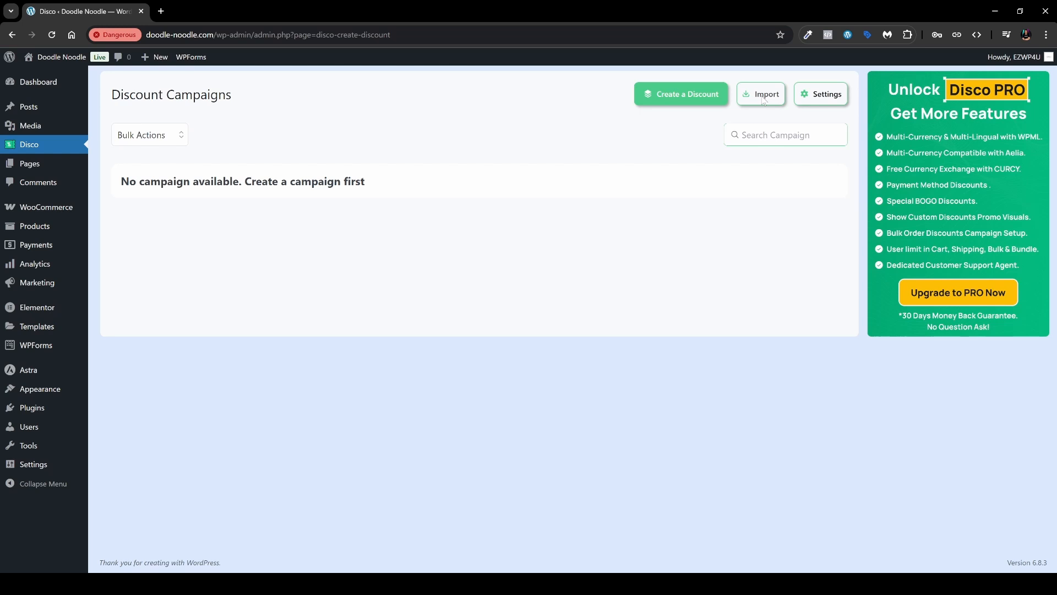
- Review the Disco settings, including the choices for coupons and campaigns behavior and the WooCommerce on-sale badge, and return to the campaigns
click(812, 105)
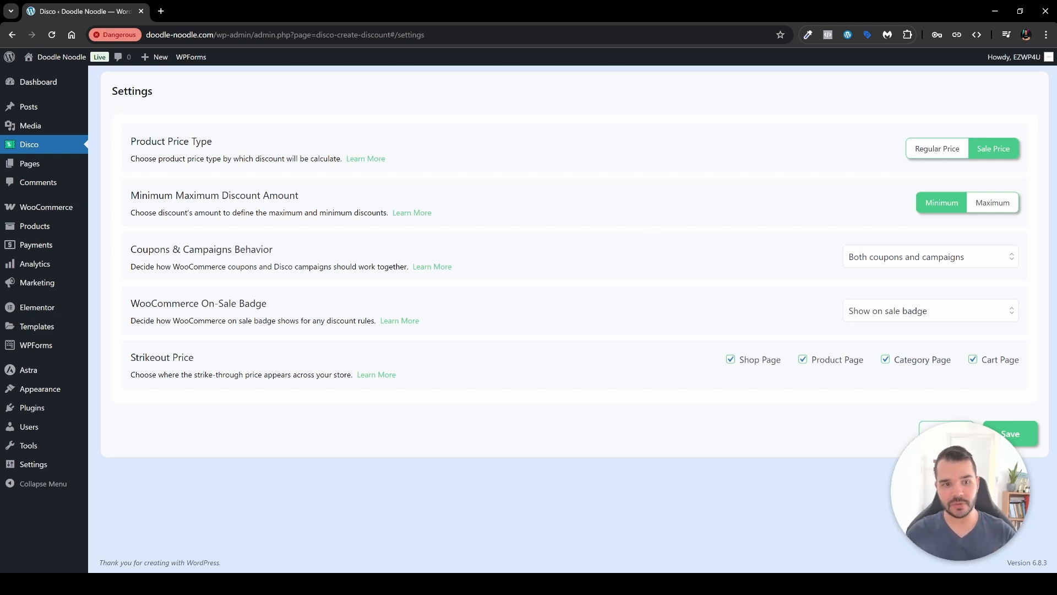
triple_click(321, 254)
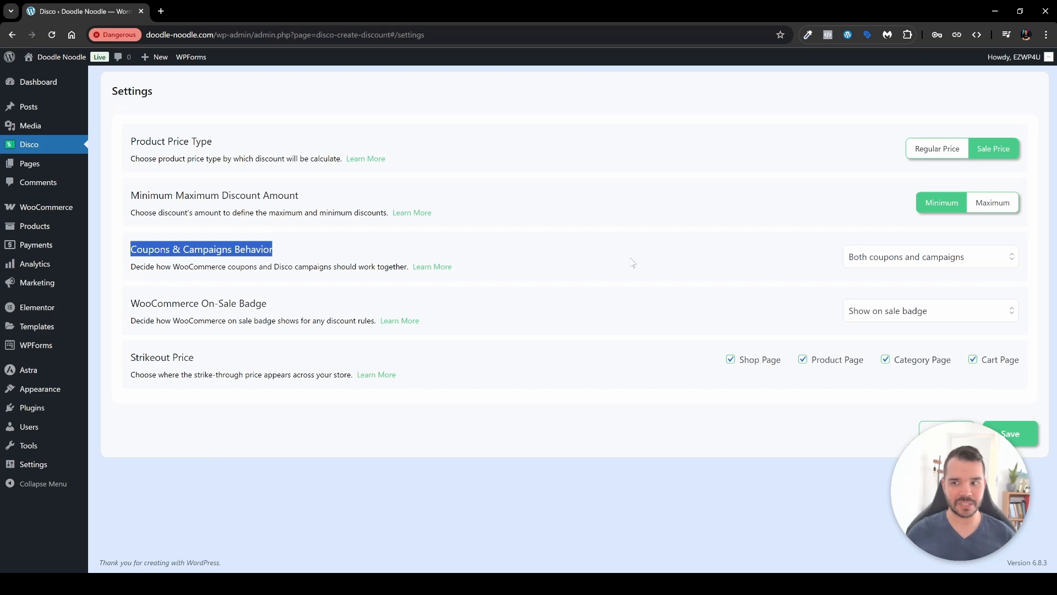
click(653, 279)
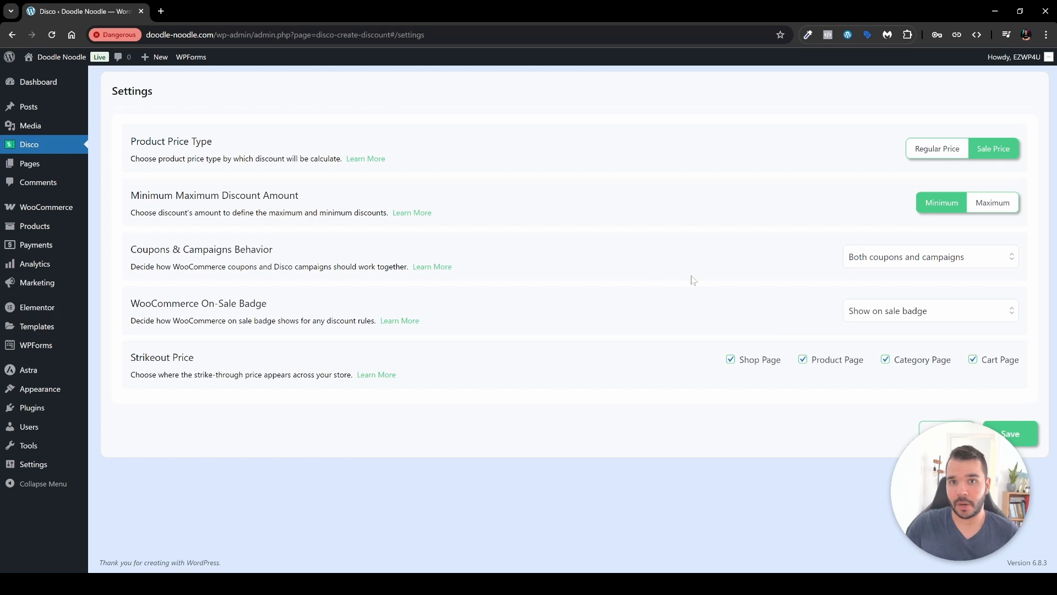
click(905, 264)
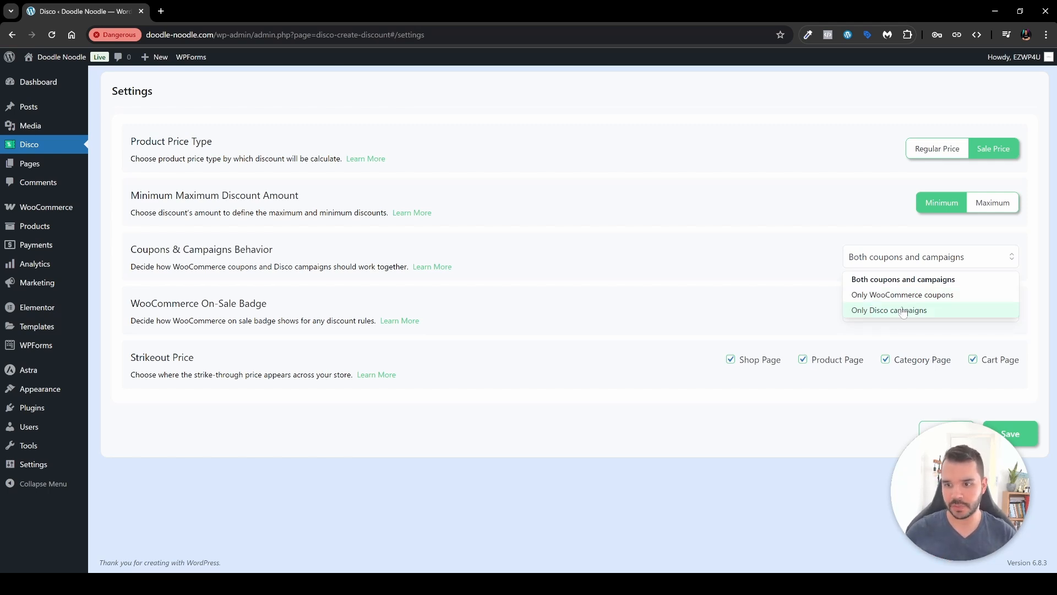
click(712, 282)
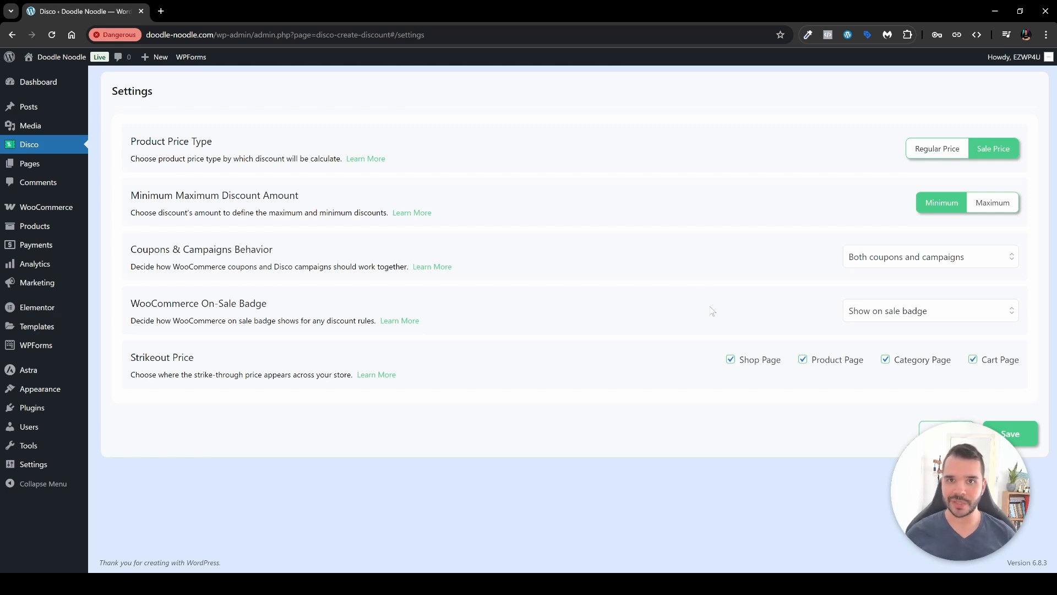
click(876, 319)
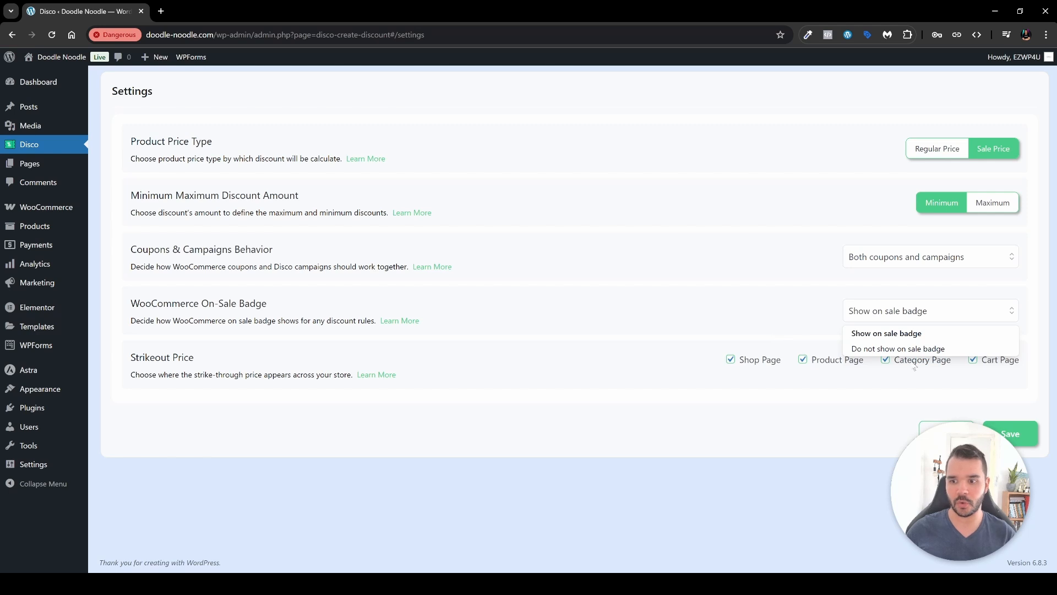
click(717, 313)
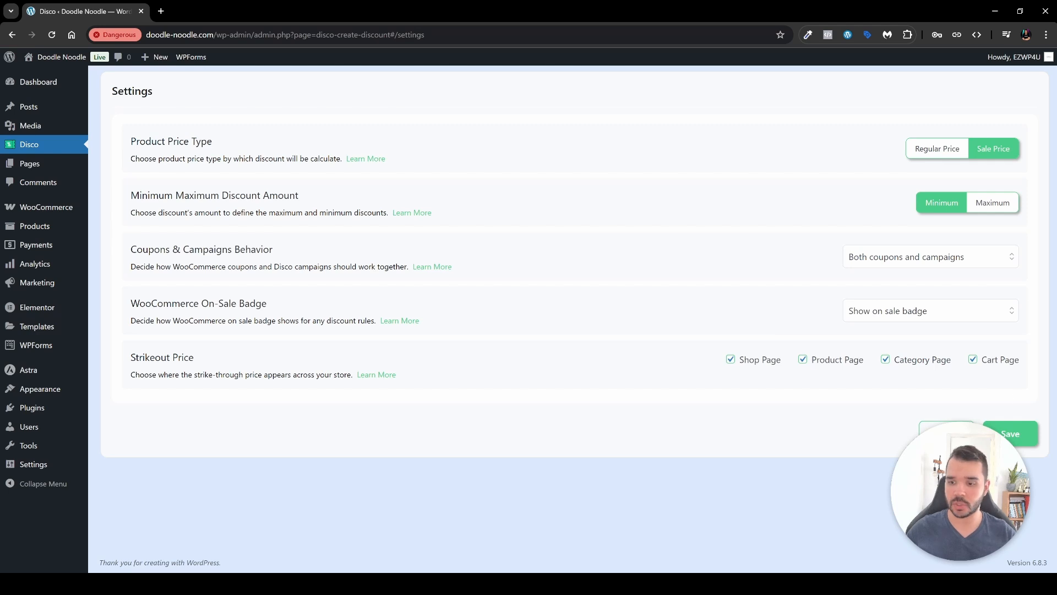
click(946, 431)
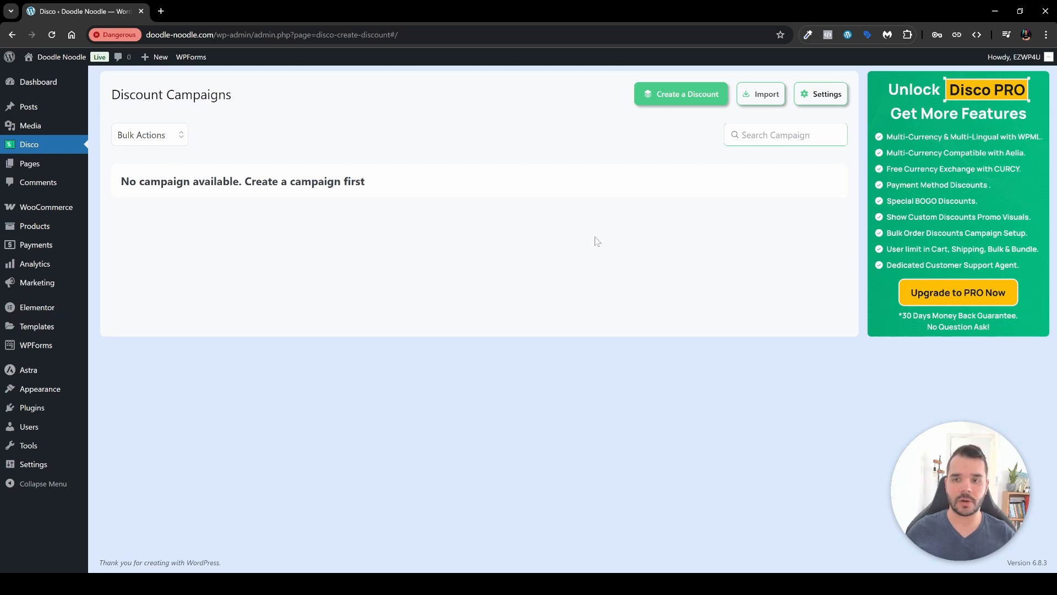
- Create a discount campaign named "20% For all products" with the Product discount intent
click(677, 97)
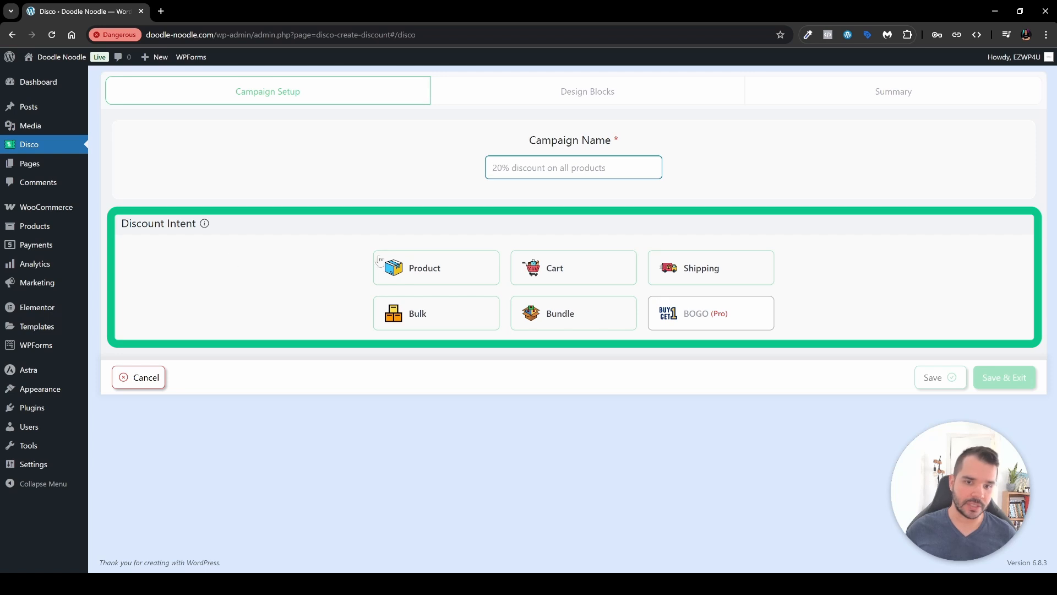
click(446, 273)
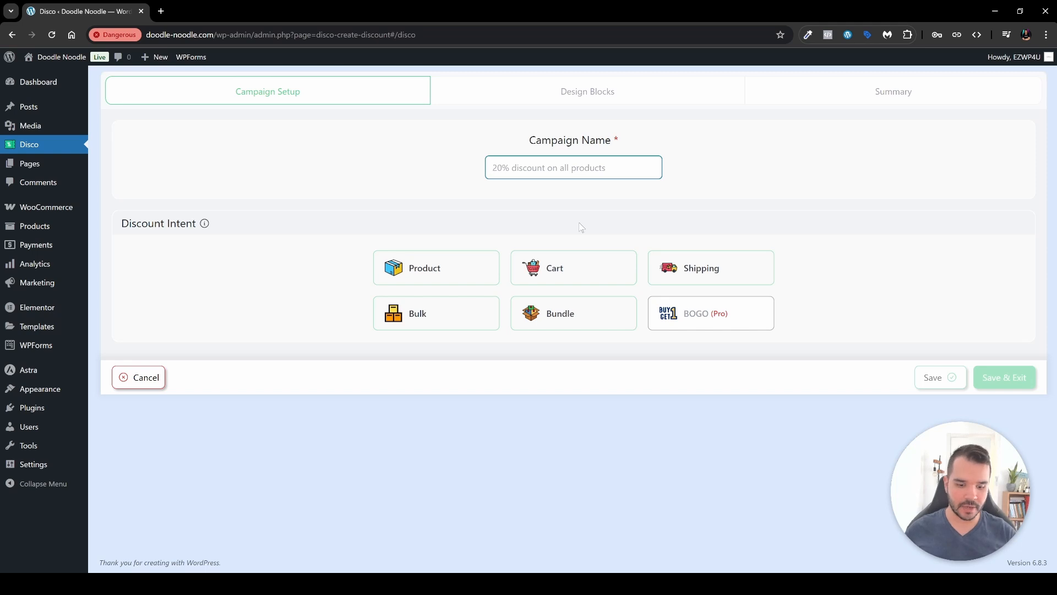
text(20)
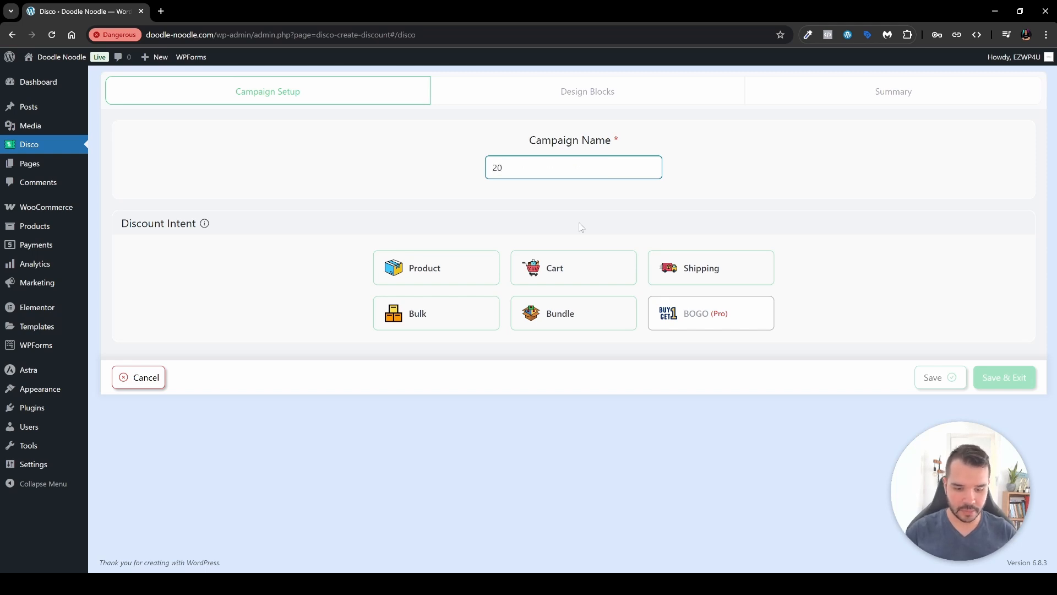
text(% For al)
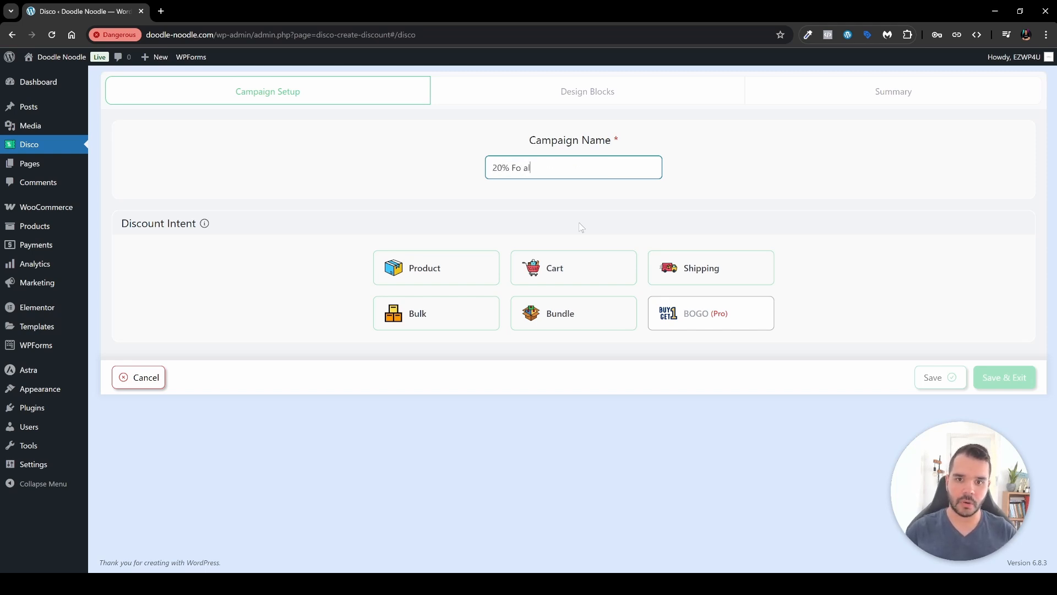
key(BackSpace)
key(BackSpace)
text(r all products)
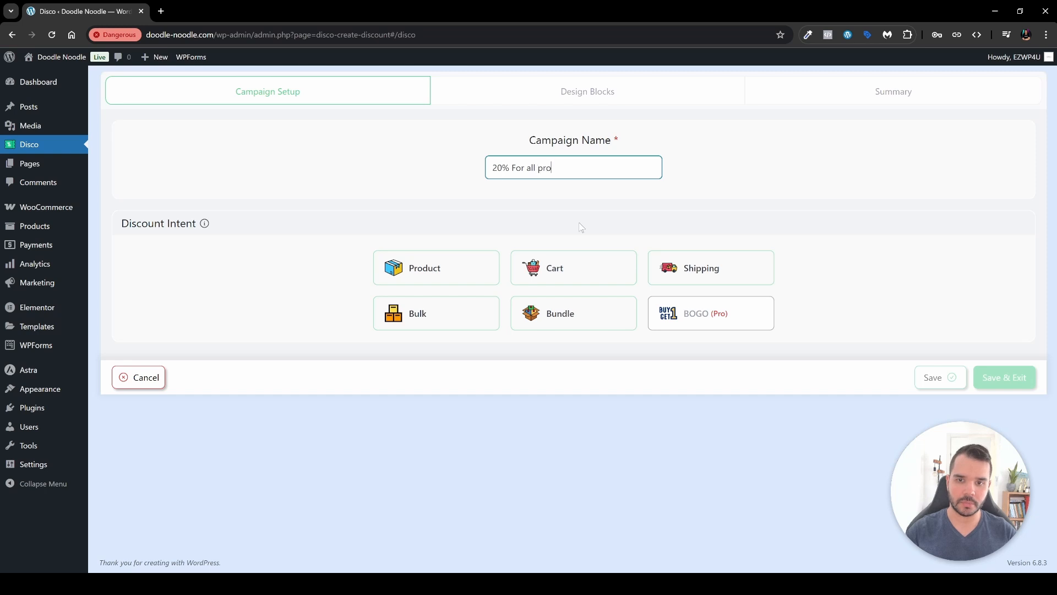
click(434, 272)
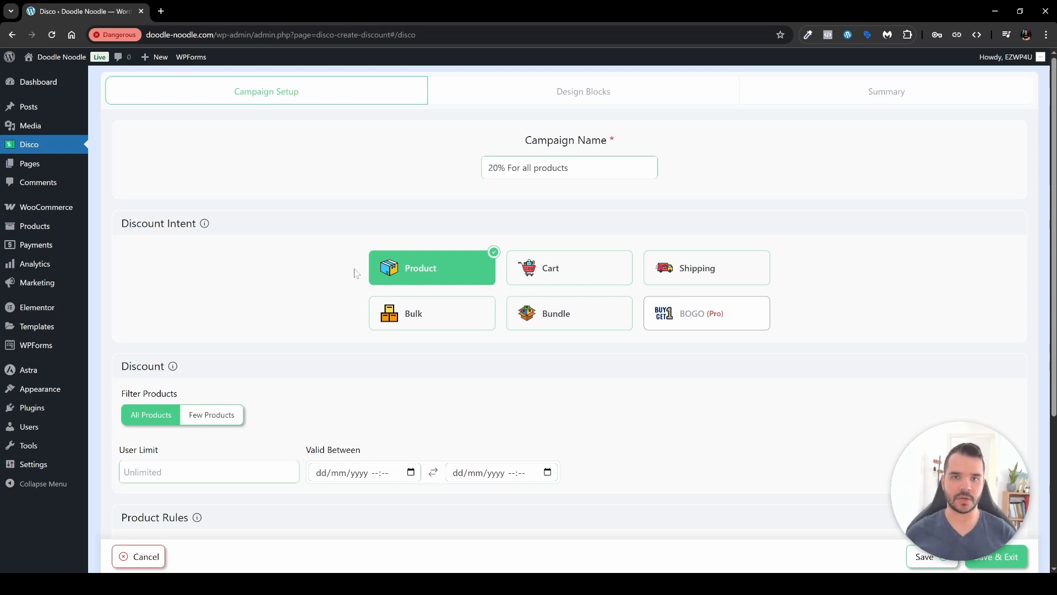
- Try user limits of 1 and 20 for the discount, and clear the limit
scroll(355, 273, down, 3)
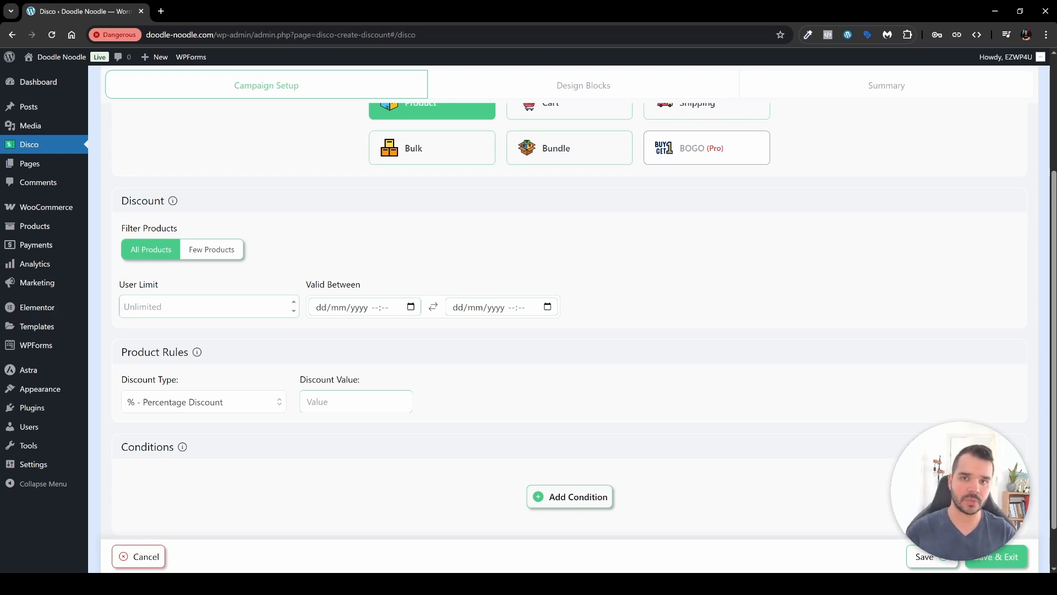
click(124, 306)
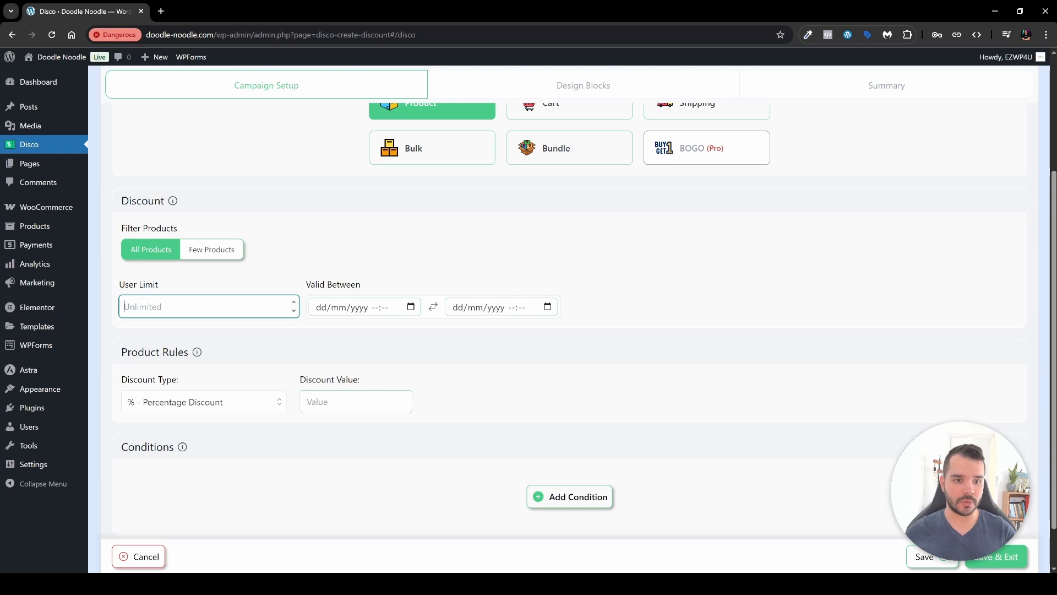
text(1)
click(275, 287)
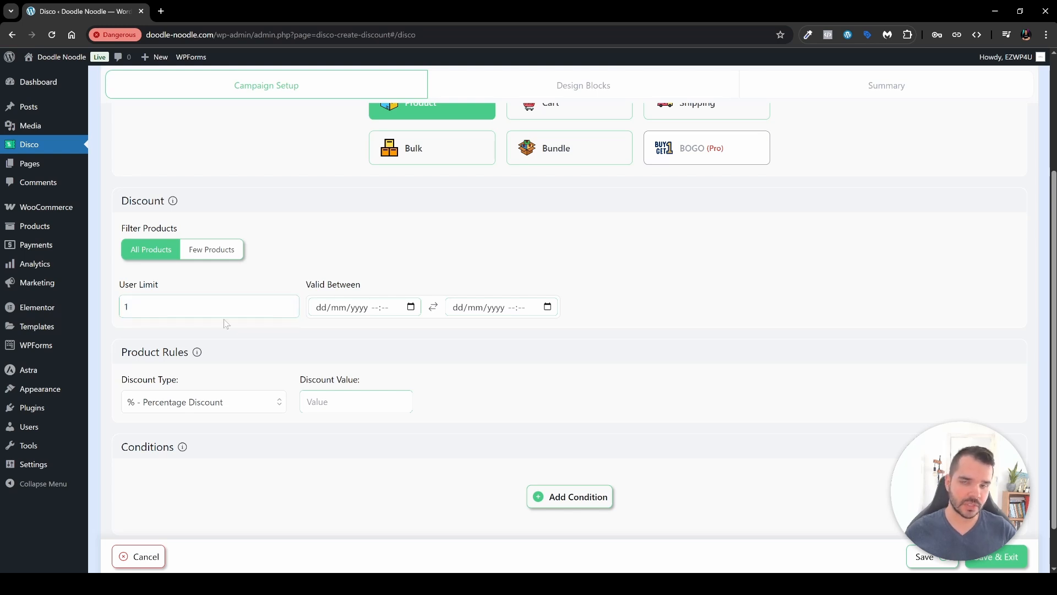
double_click(127, 306)
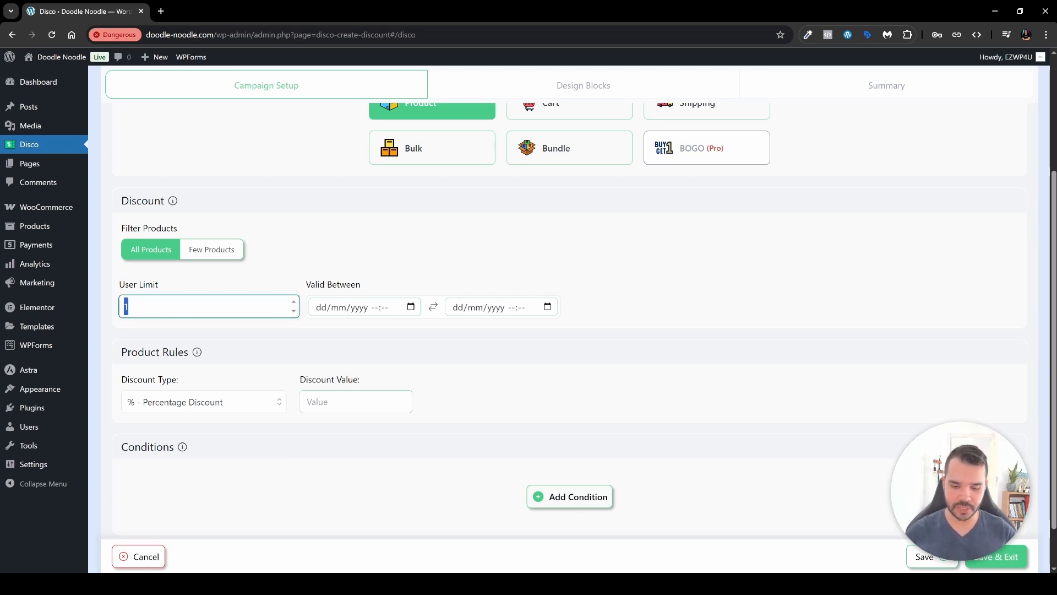
text(20)
click(256, 296)
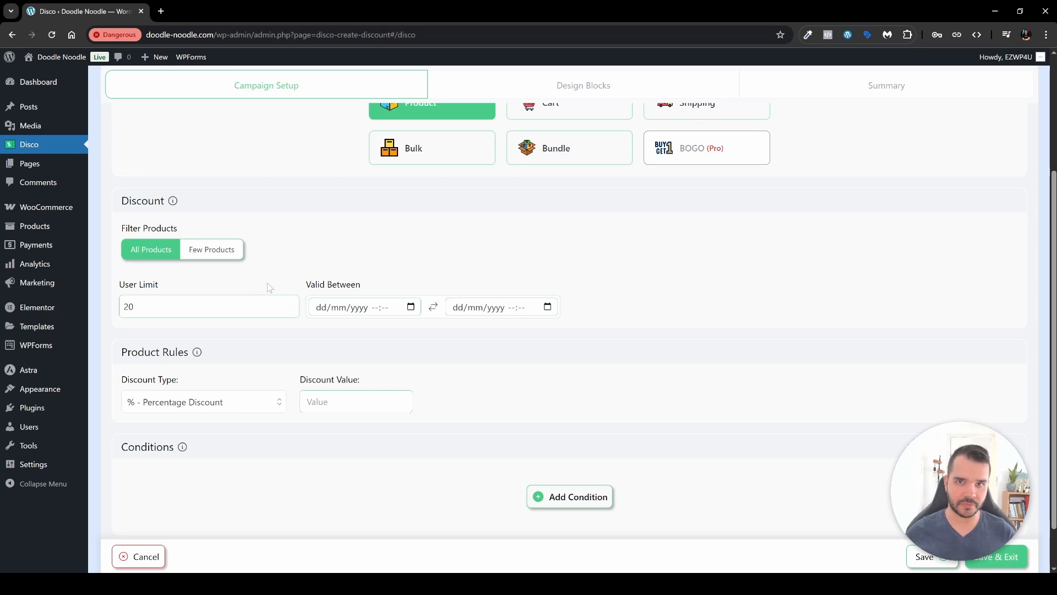
double_click(256, 303)
text(1)
click(259, 285)
double_click(254, 302)
key(BackSpace)
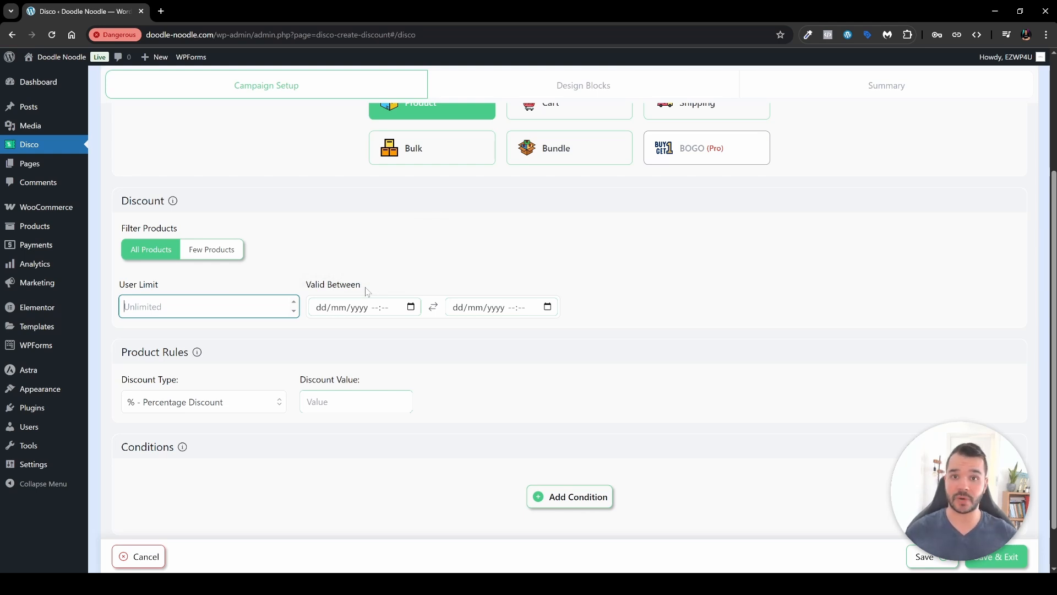
- Set the start date of the discount's validity period to 15/10/2025
click(338, 307)
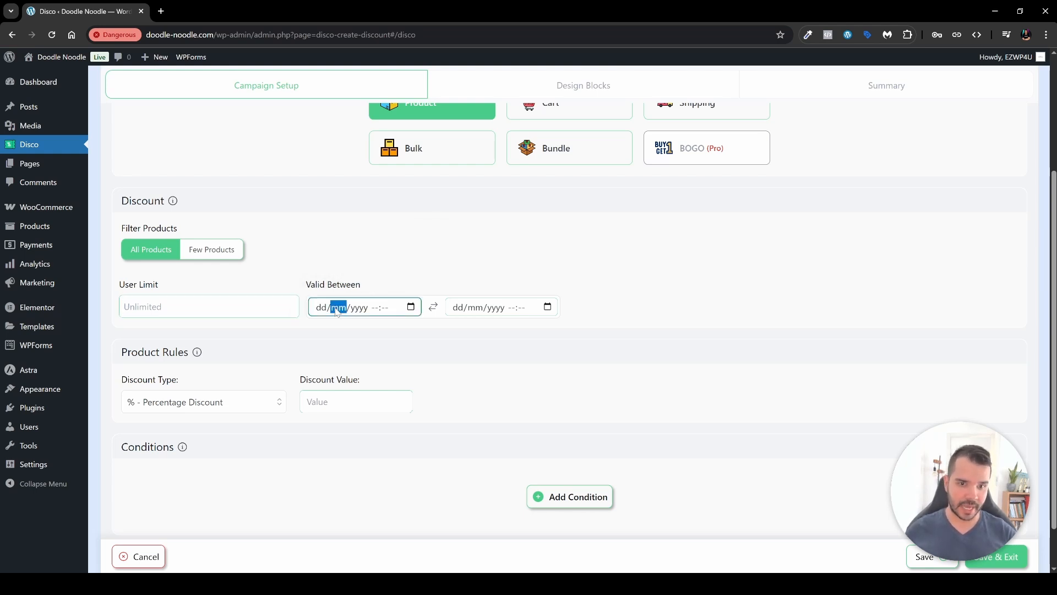
click(319, 308)
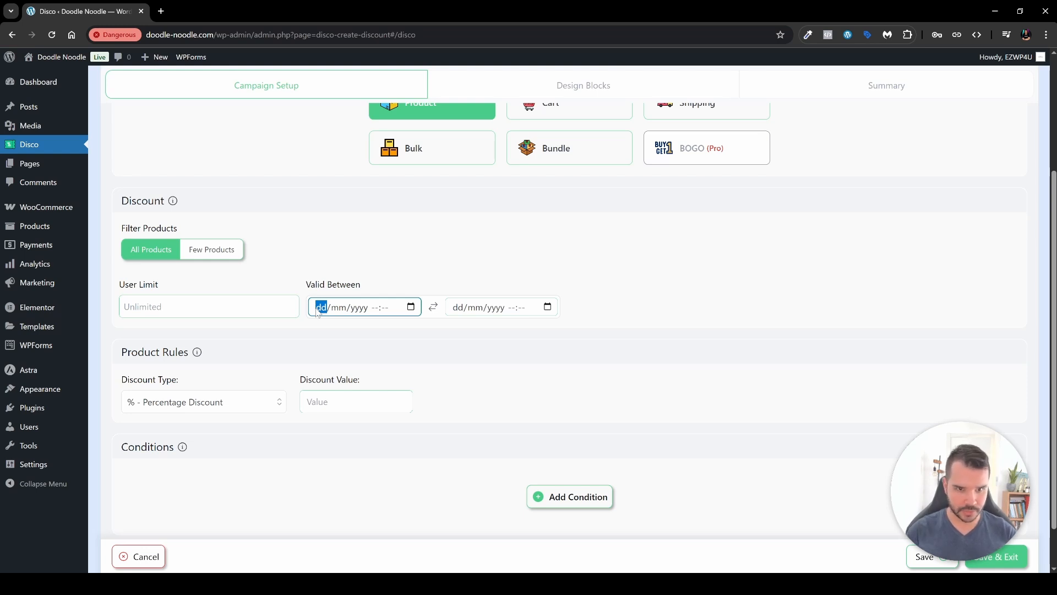
text(15/10/)
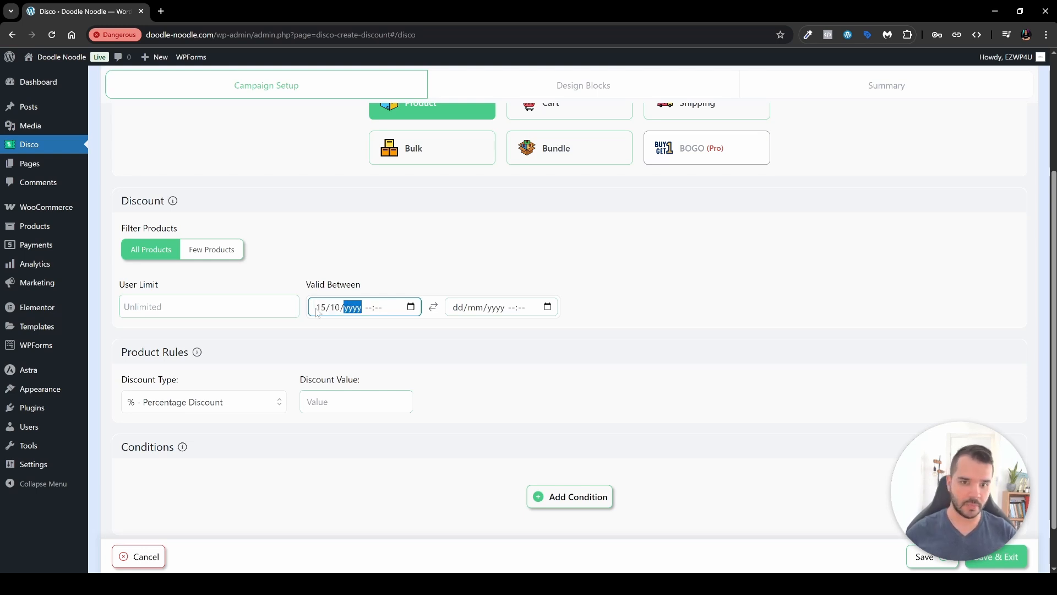
text(0202)
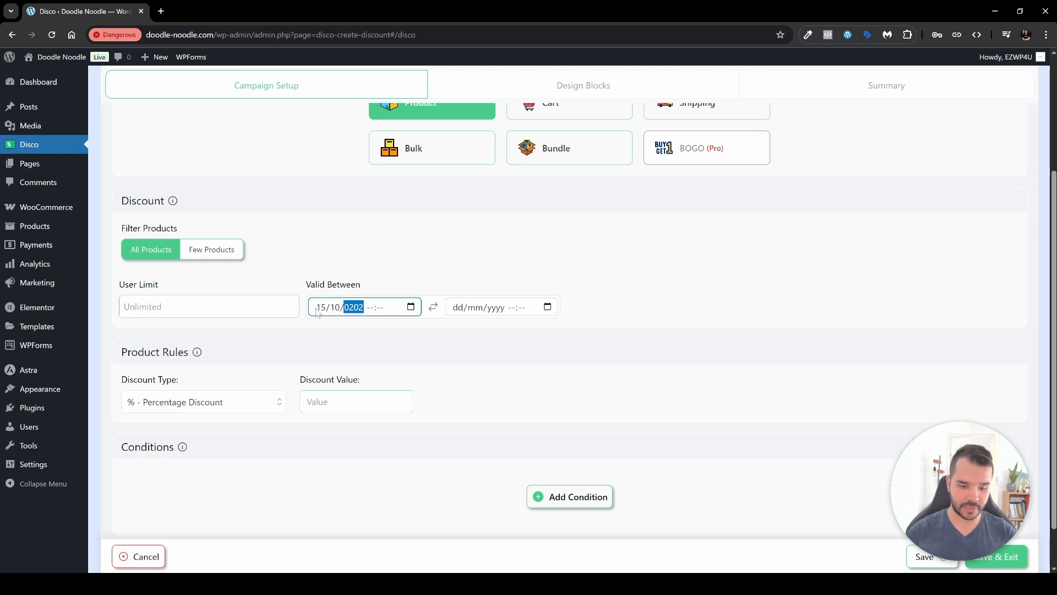
text(5)
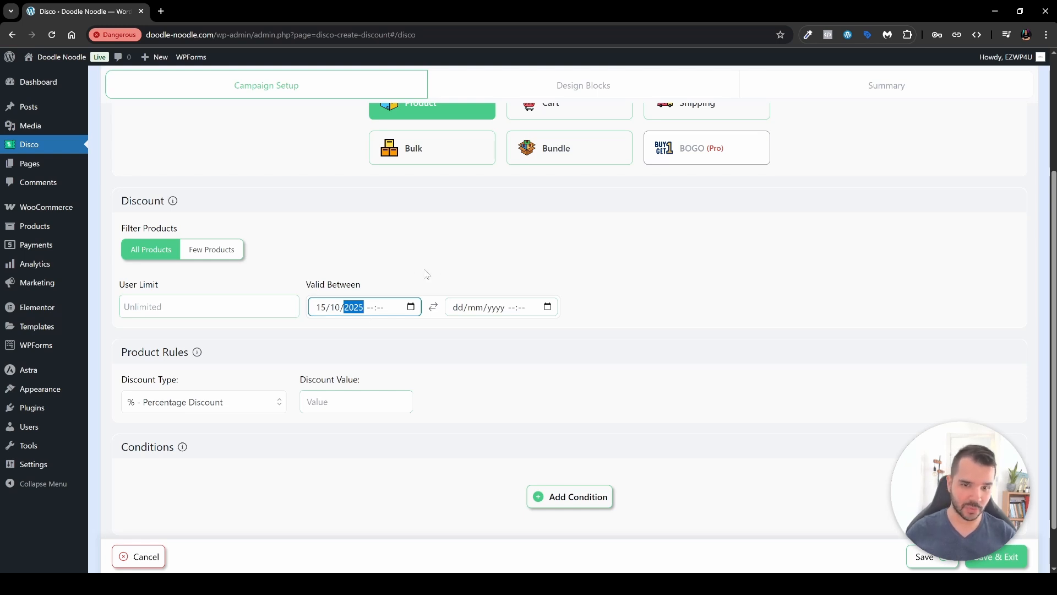
- Set the end date of the discount's validity period to 28/11/2025
click(460, 309)
text(24/mm/yyyy --:--)
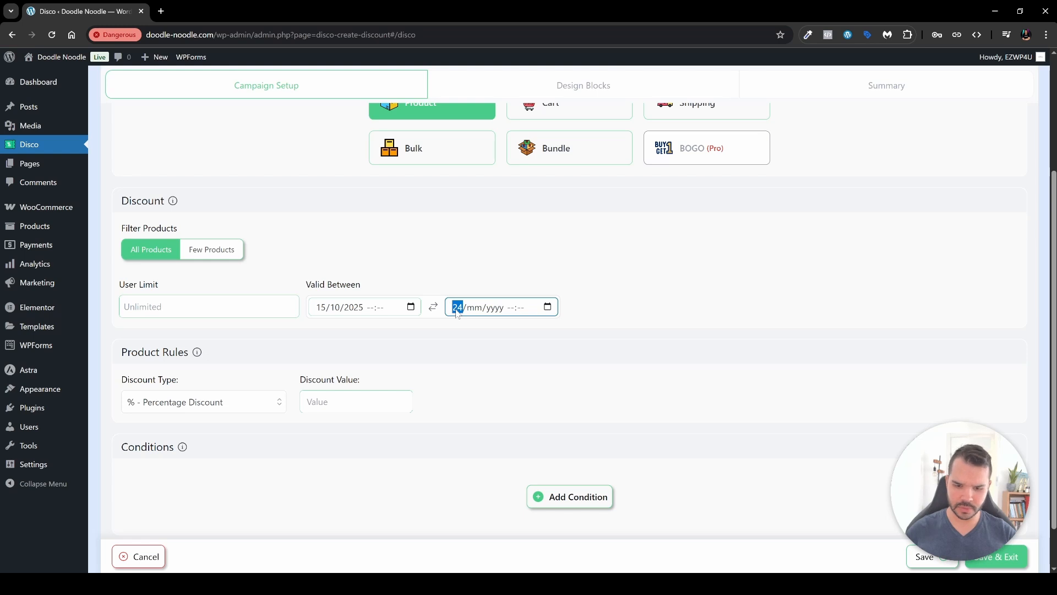
text(28)
text(11)
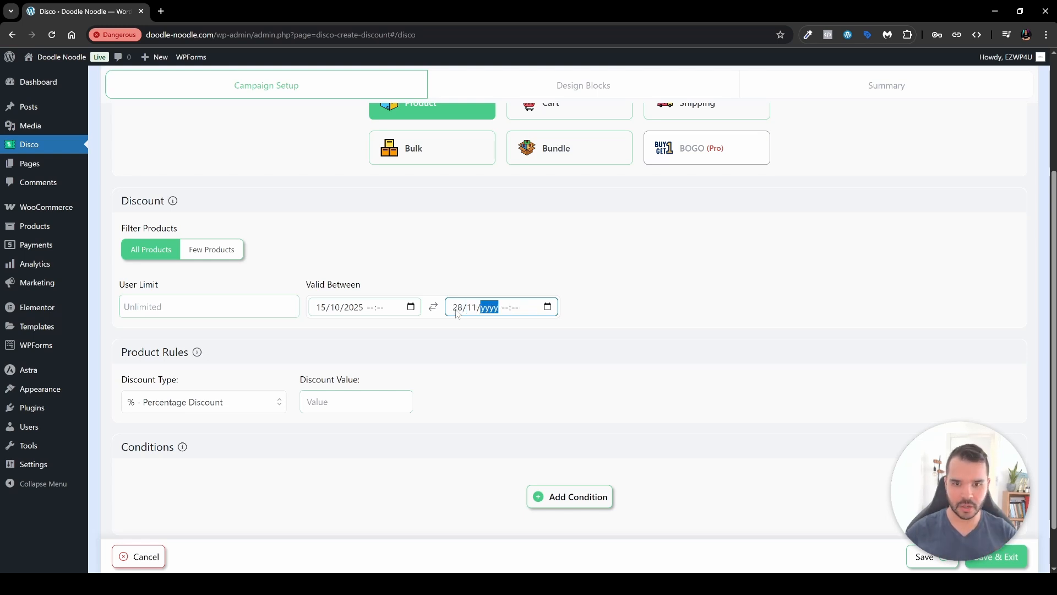
text(2025)
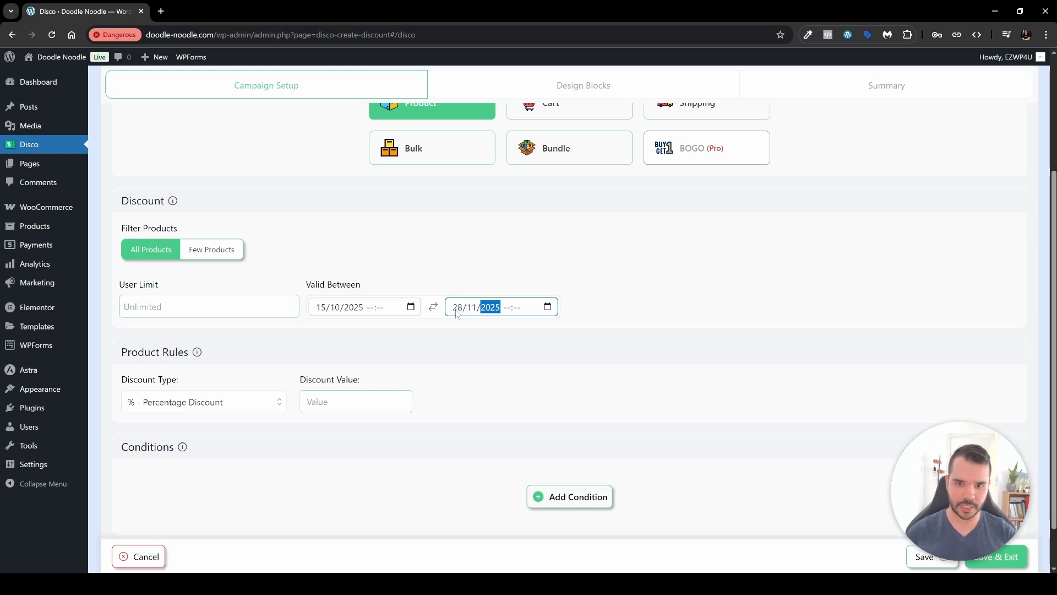
click(620, 317)
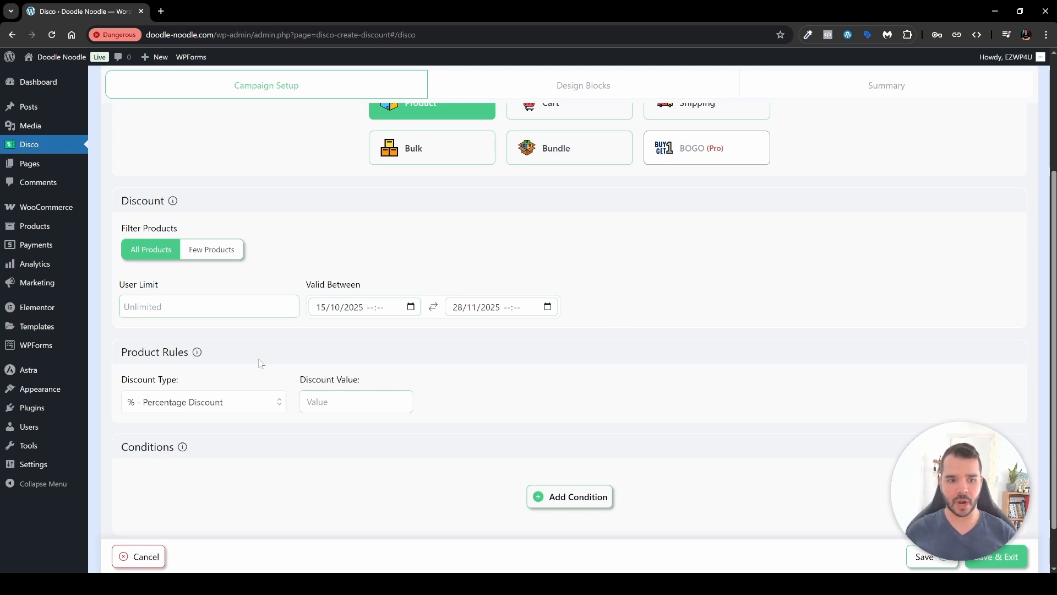
- Try the Fixed Discount type in the product rules, and return it to Percentage Discount
scroll(252, 360, down, 1)
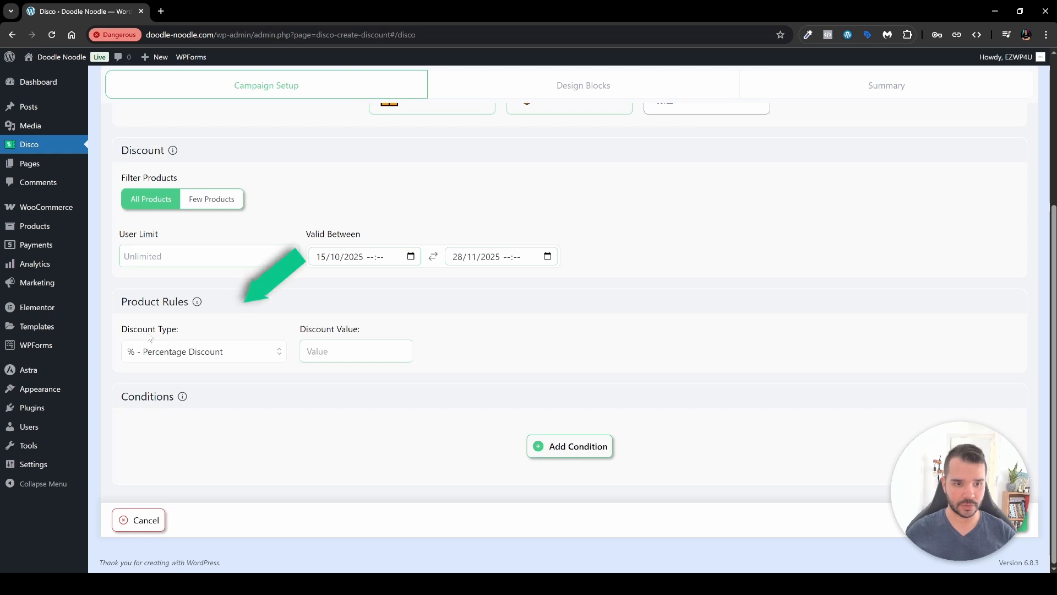
click(223, 351)
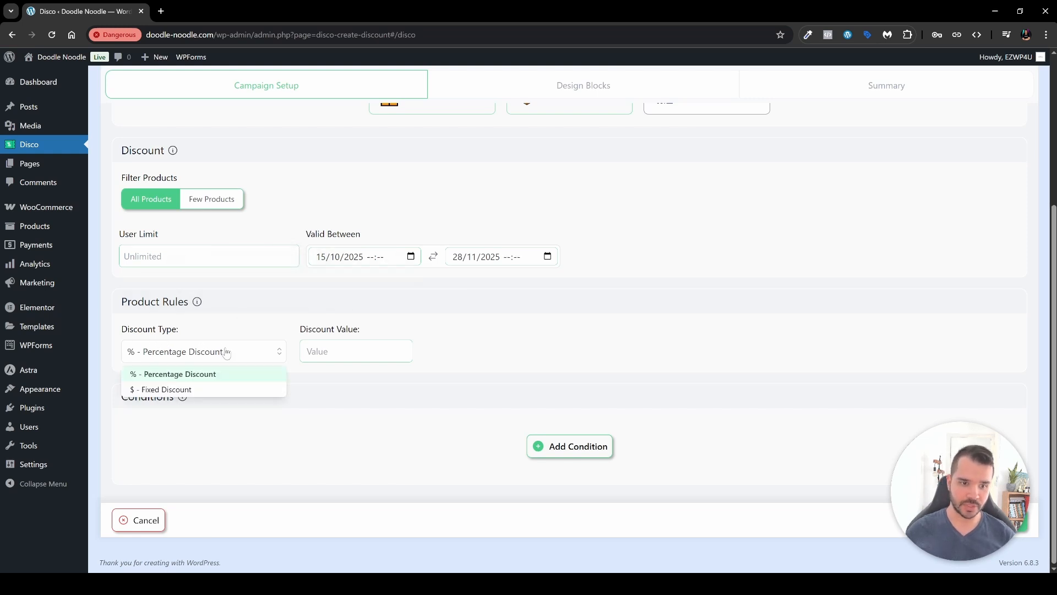
click(200, 391)
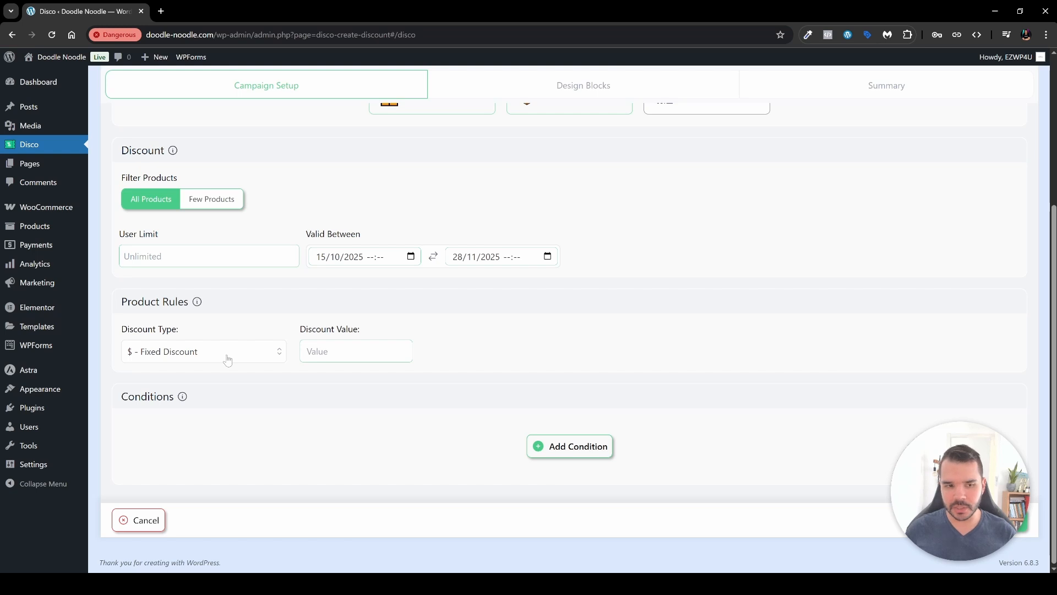
click(228, 360)
click(198, 373)
- Set the discount value in the product rules to 20
click(350, 351)
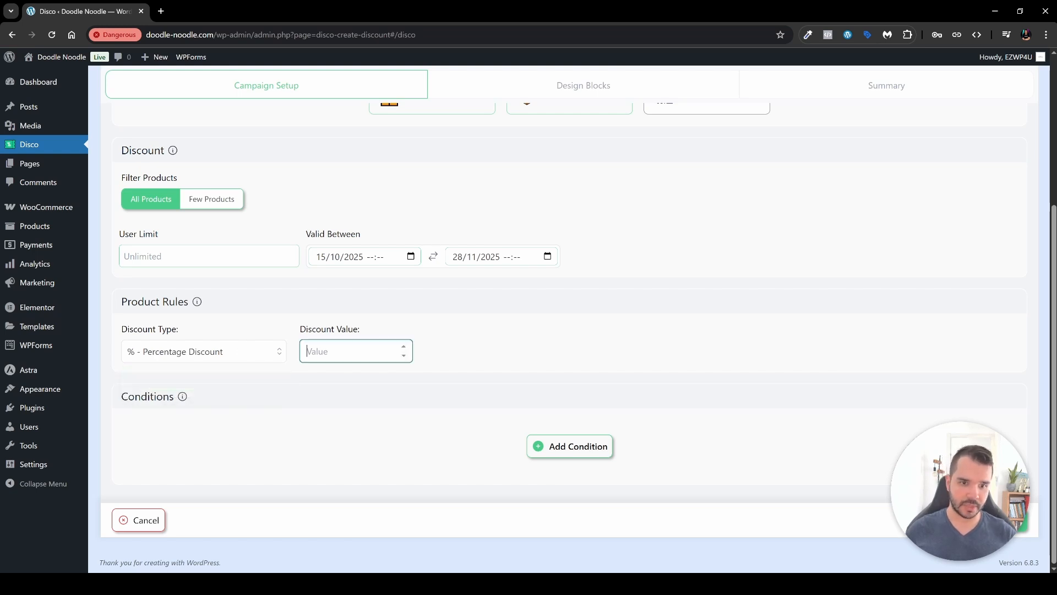
text(20)
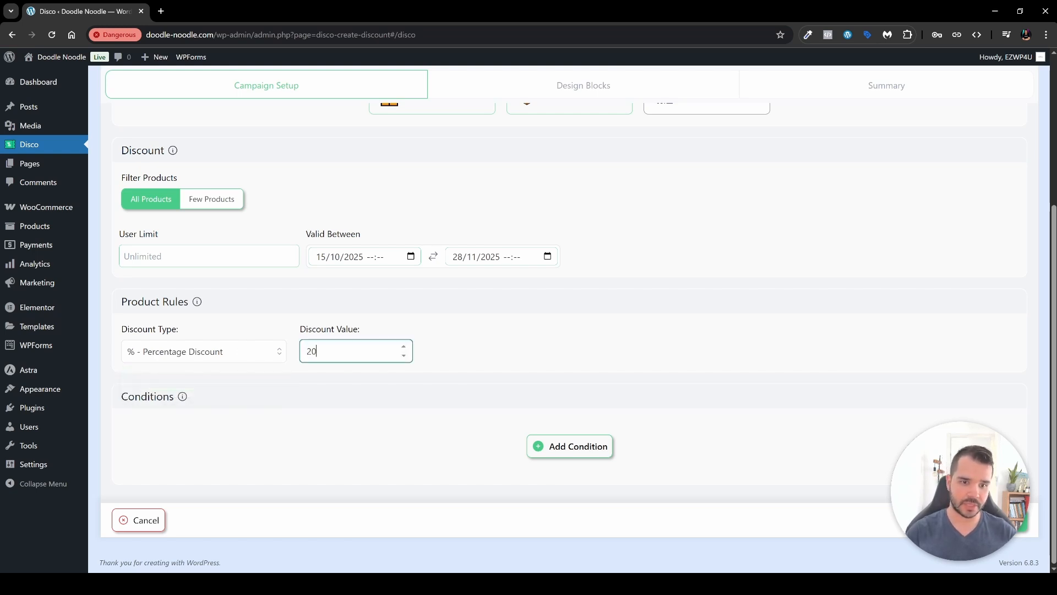
scroll(352, 351, up, 3)
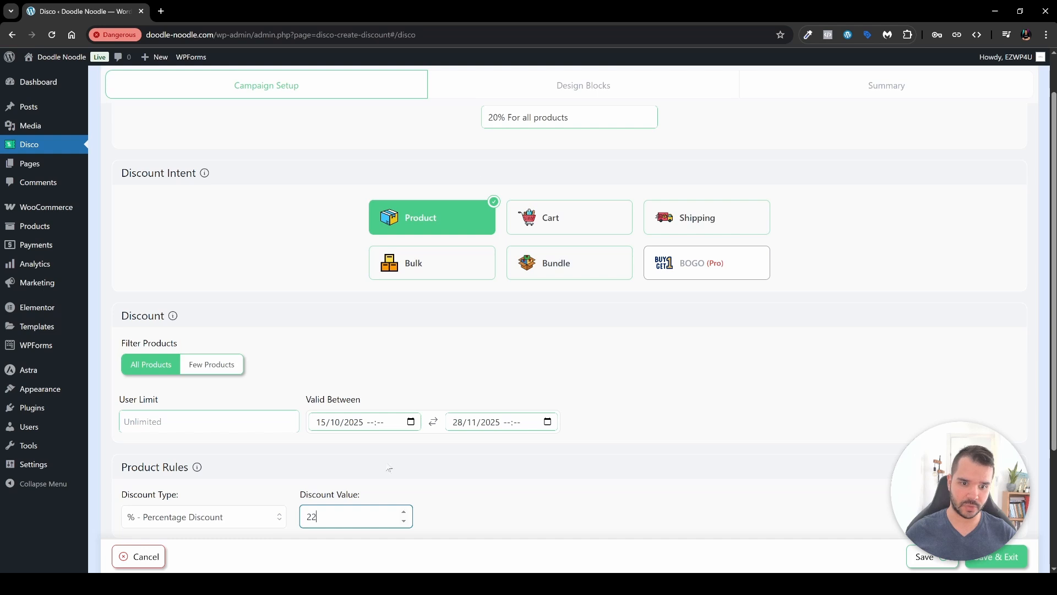
key(BackSpace)
text(0)
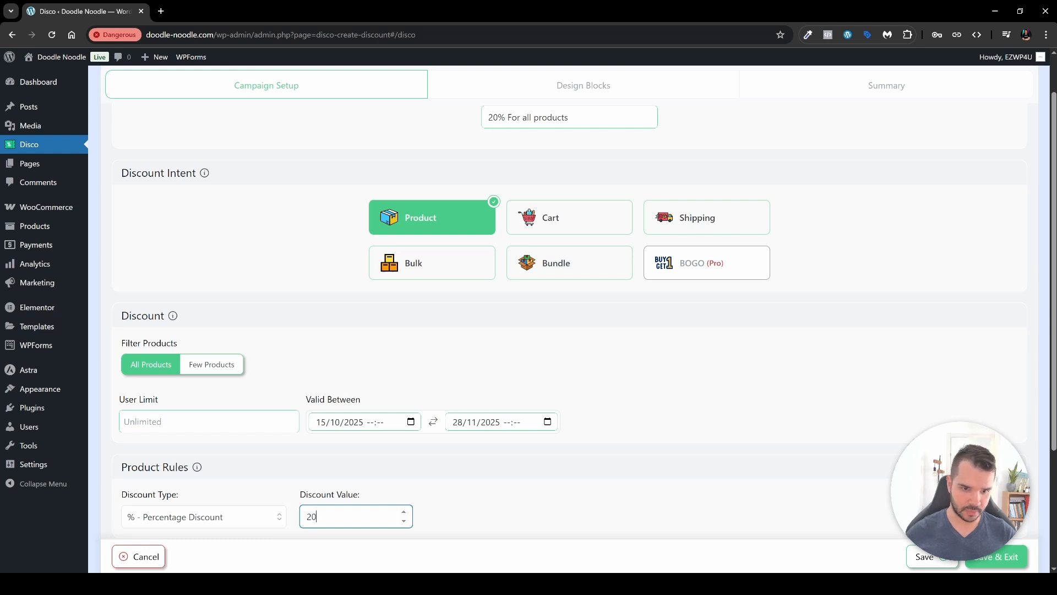
click(307, 484)
- Limit the discount to a few products and add Rattle Snake Tail by searching for "snak"
scroll(227, 401, down, 2)
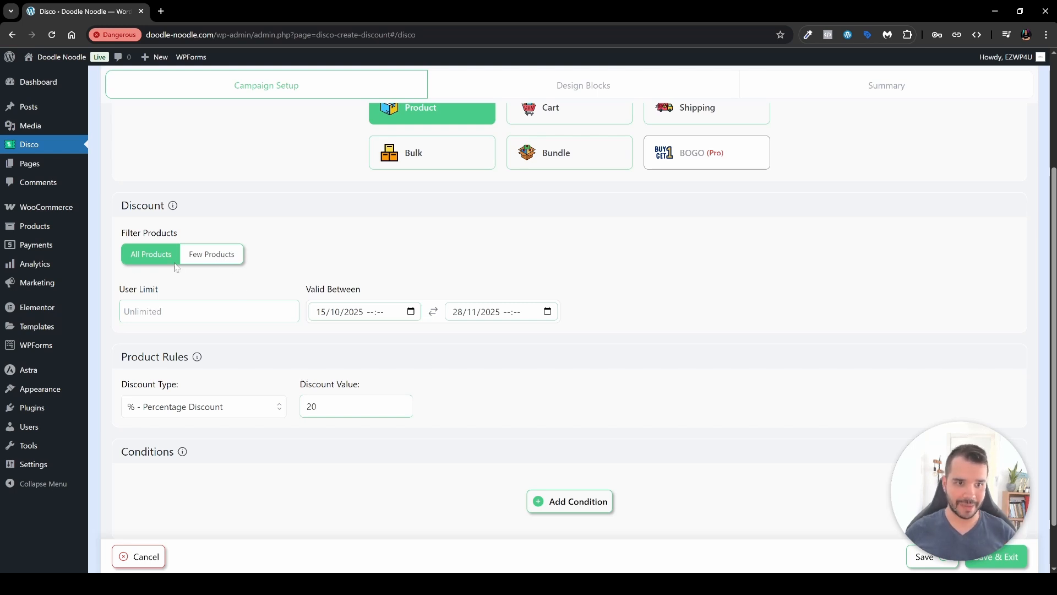
click(215, 263)
scroll(258, 256, down, 1)
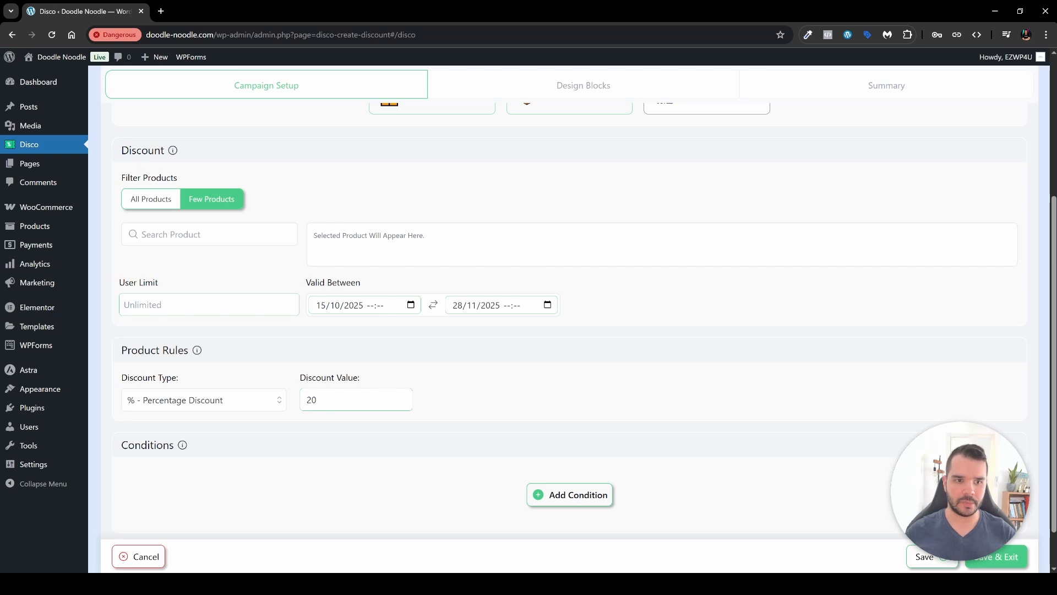
click(209, 234)
text(snak)
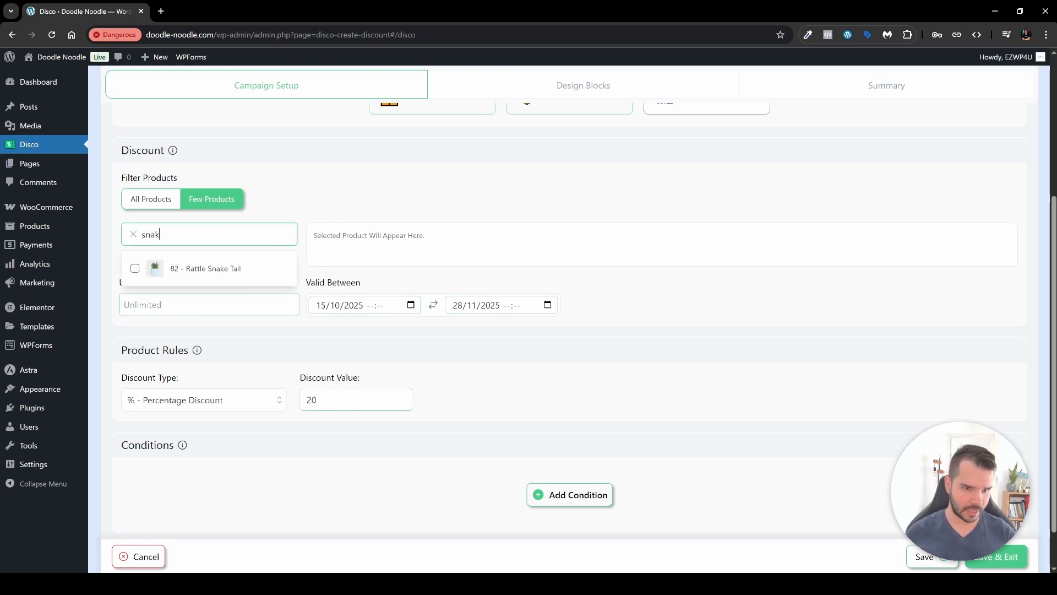
click(206, 276)
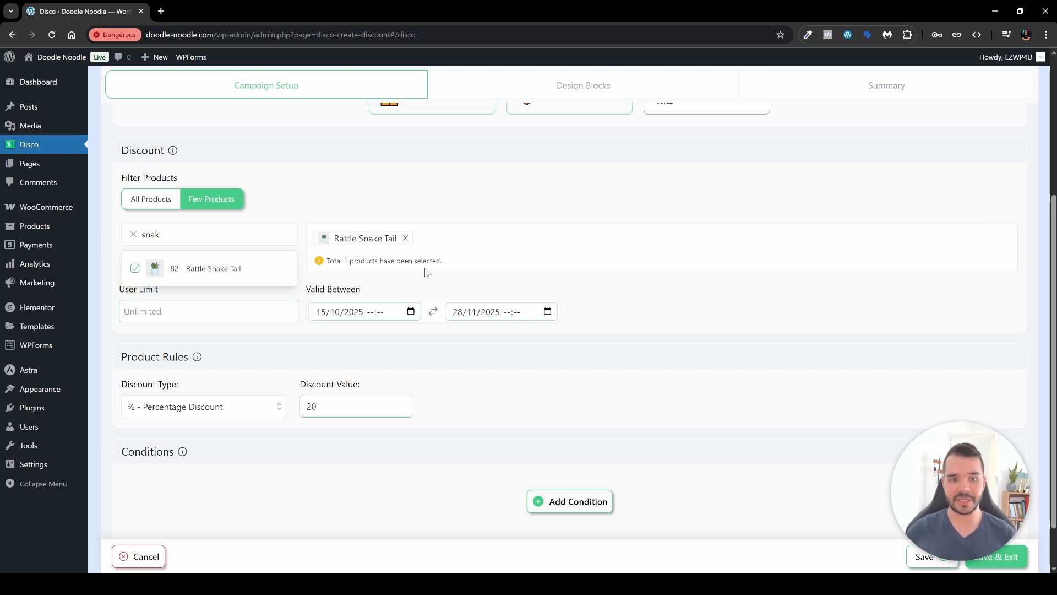
click(447, 275)
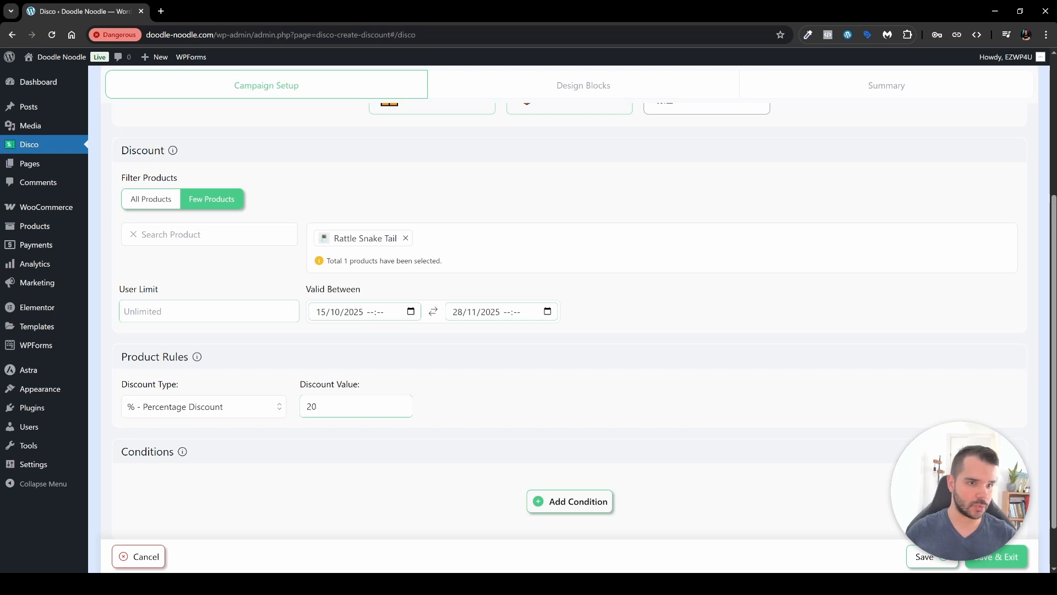
- Search for "money" and add Money Plant to the discounted products
click(200, 234)
text(money)
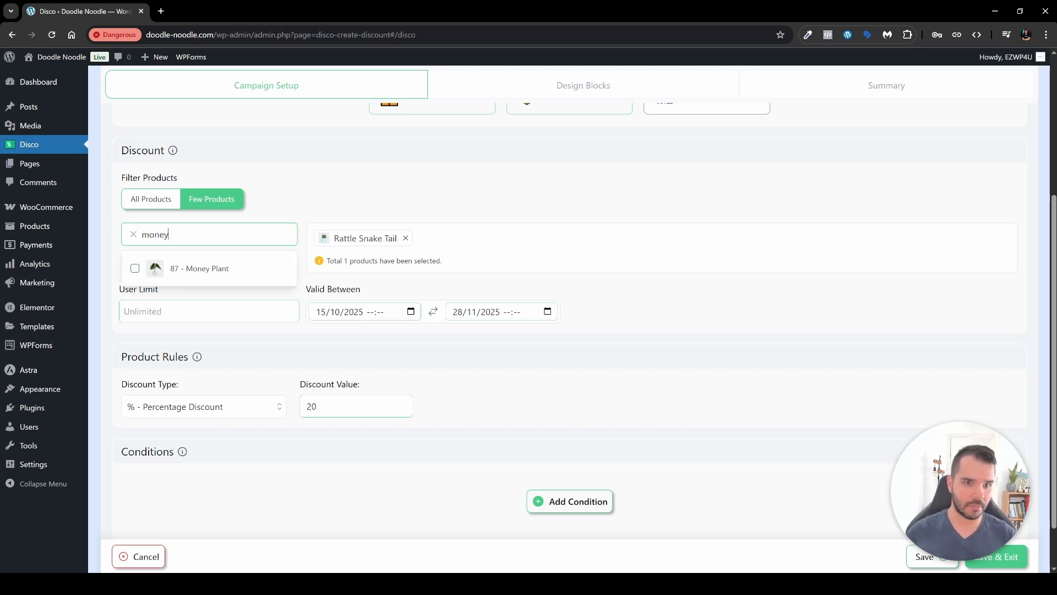
click(190, 271)
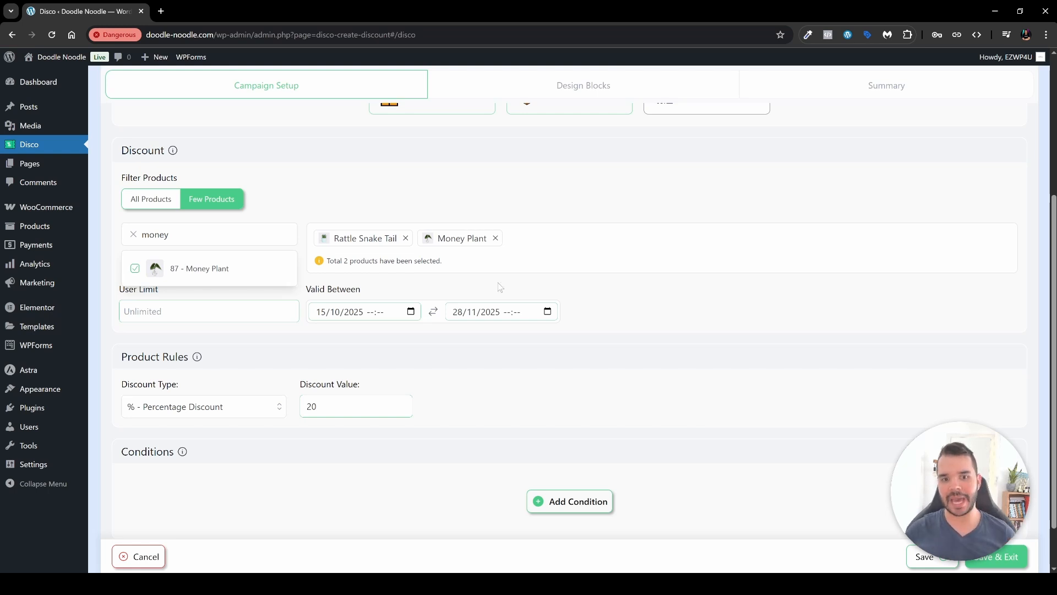
click(523, 282)
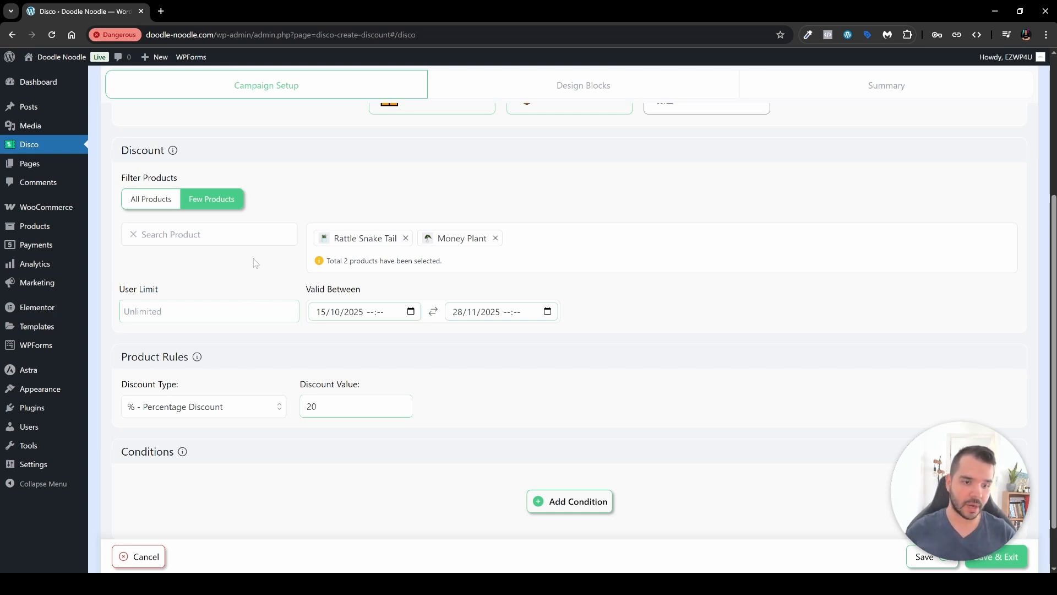
- Add a condition to the discount and review the available filters for product, price, tax and shipping, and customer
click(569, 501)
scroll(571, 479, down, 2)
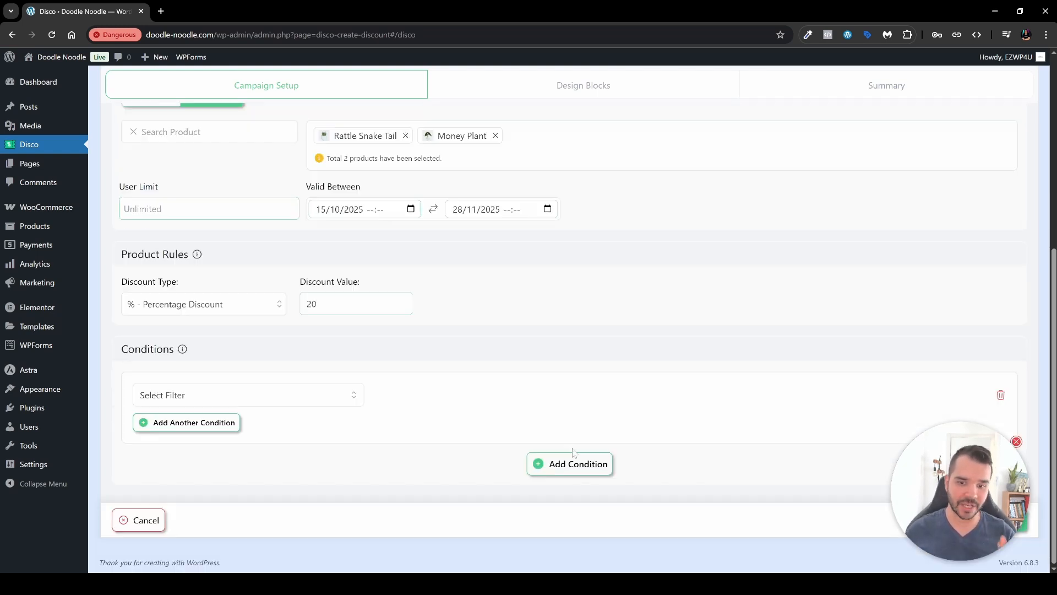
click(349, 403)
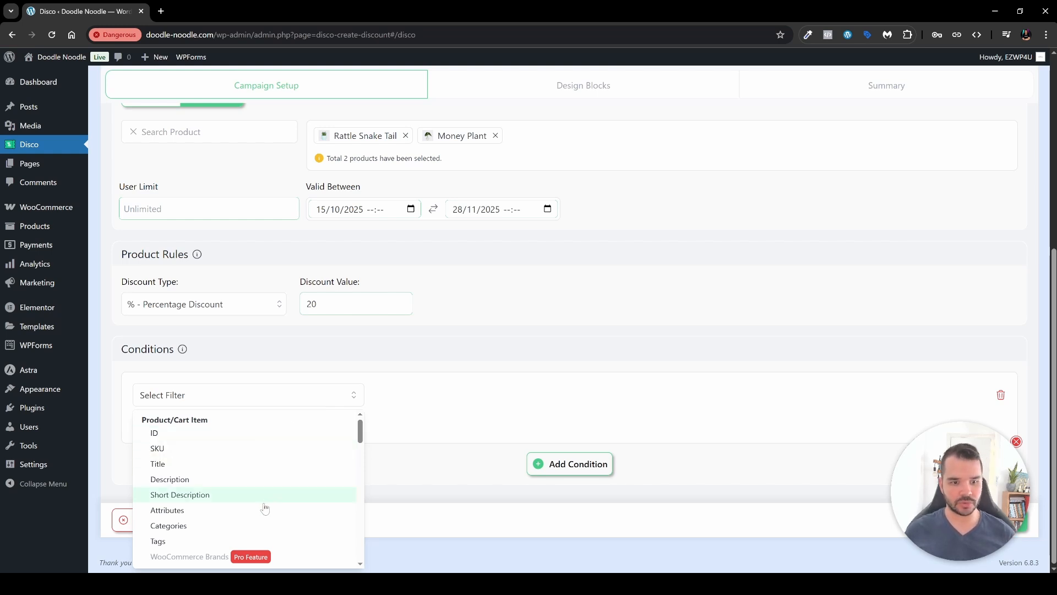
scroll(303, 492, down, 2)
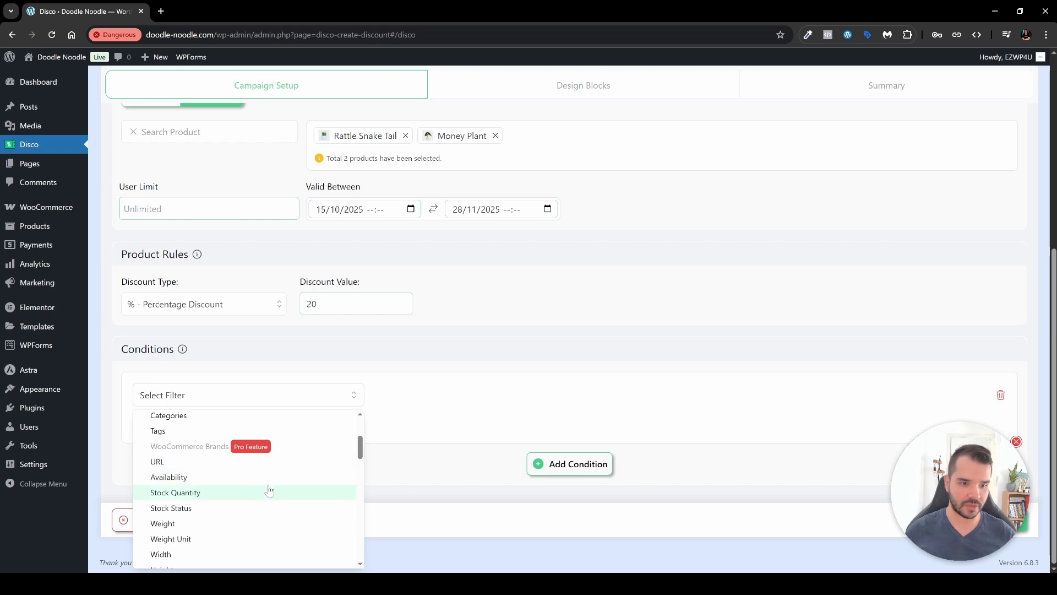
scroll(249, 512, down, 5)
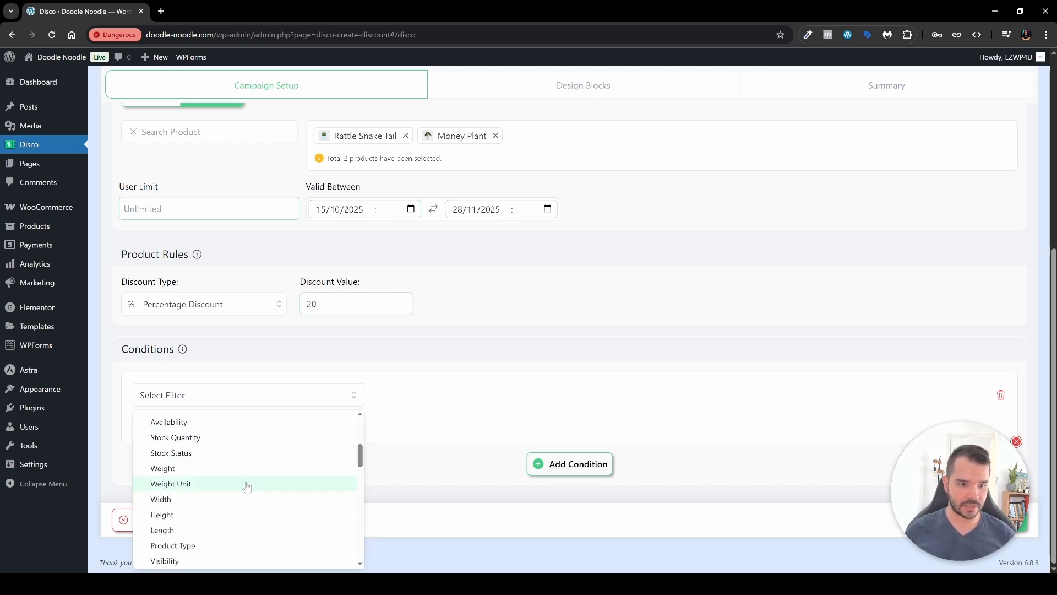
scroll(252, 463, down, 2)
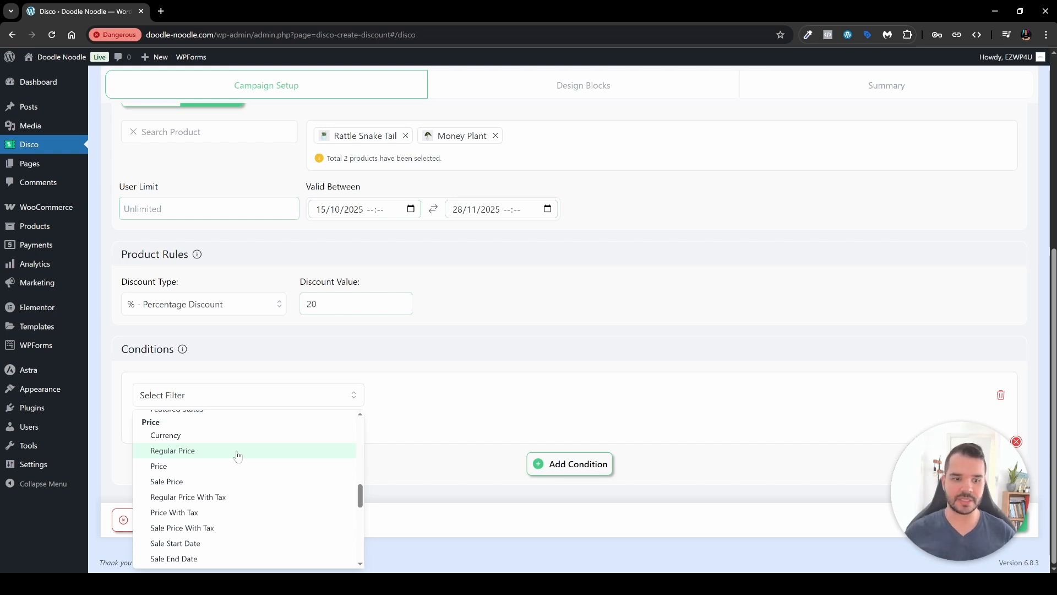
scroll(290, 467, down, 5)
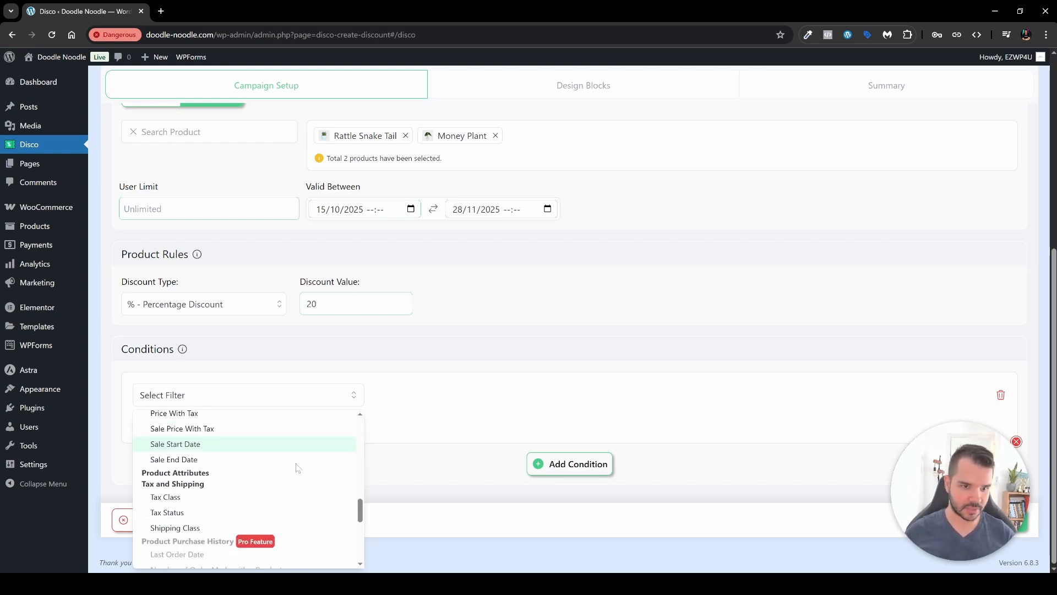
scroll(291, 467, up, 1)
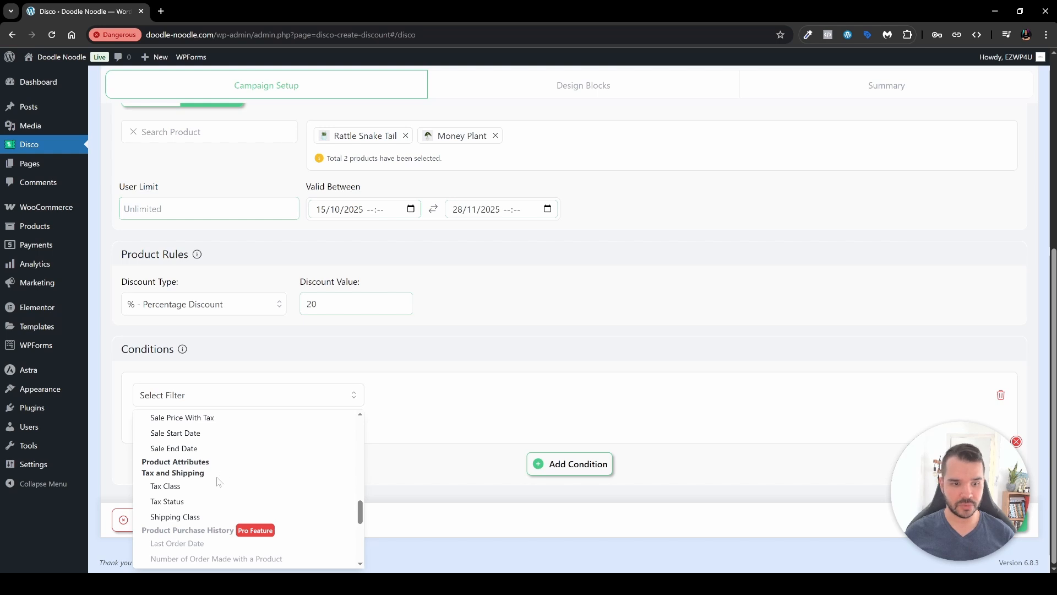
scroll(224, 495, down, 1)
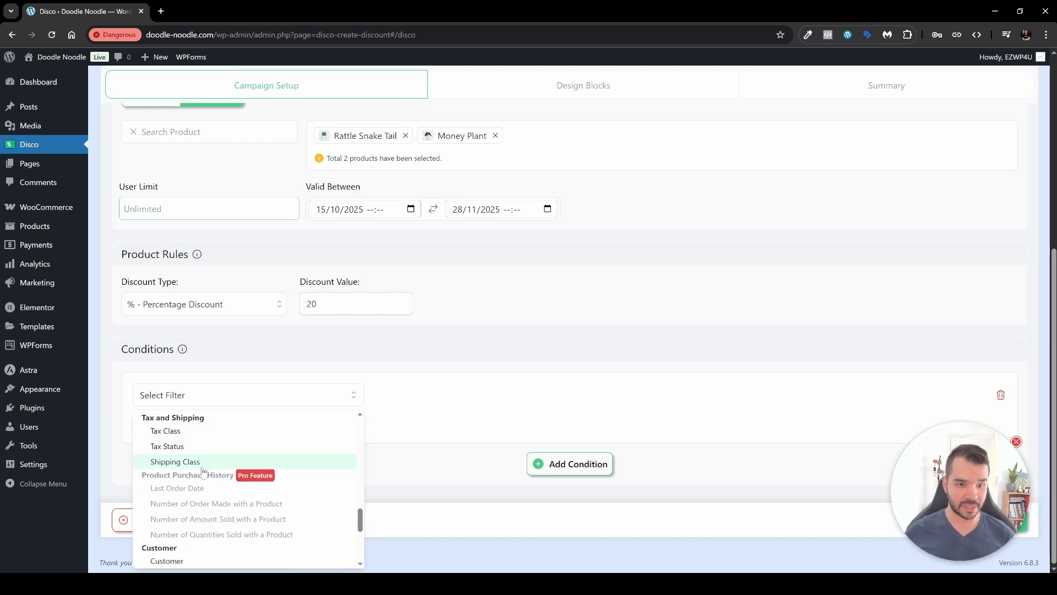
scroll(215, 477, down, 1)
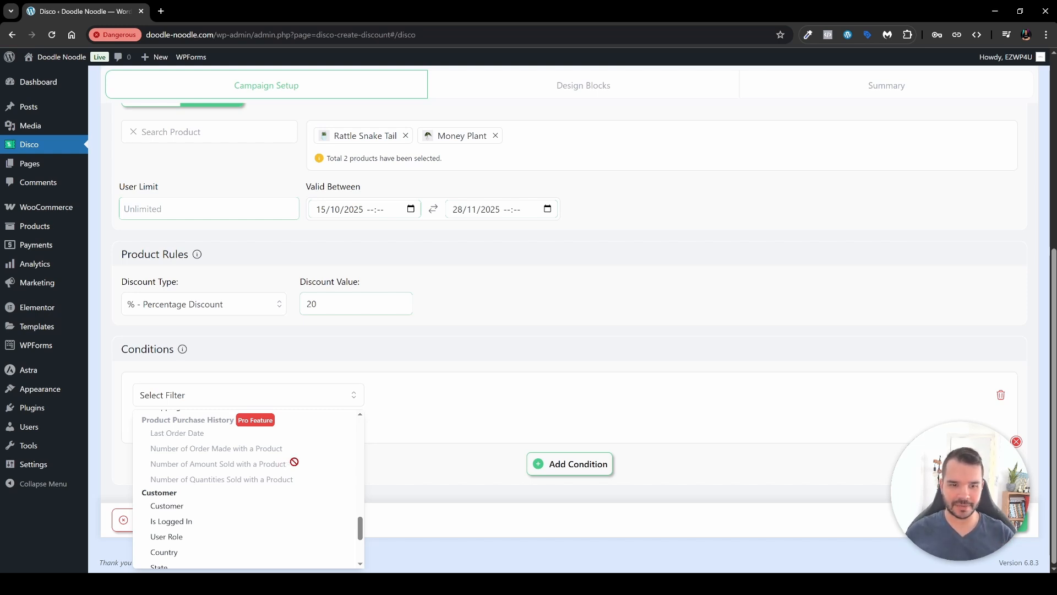
scroll(295, 462, down, 1)
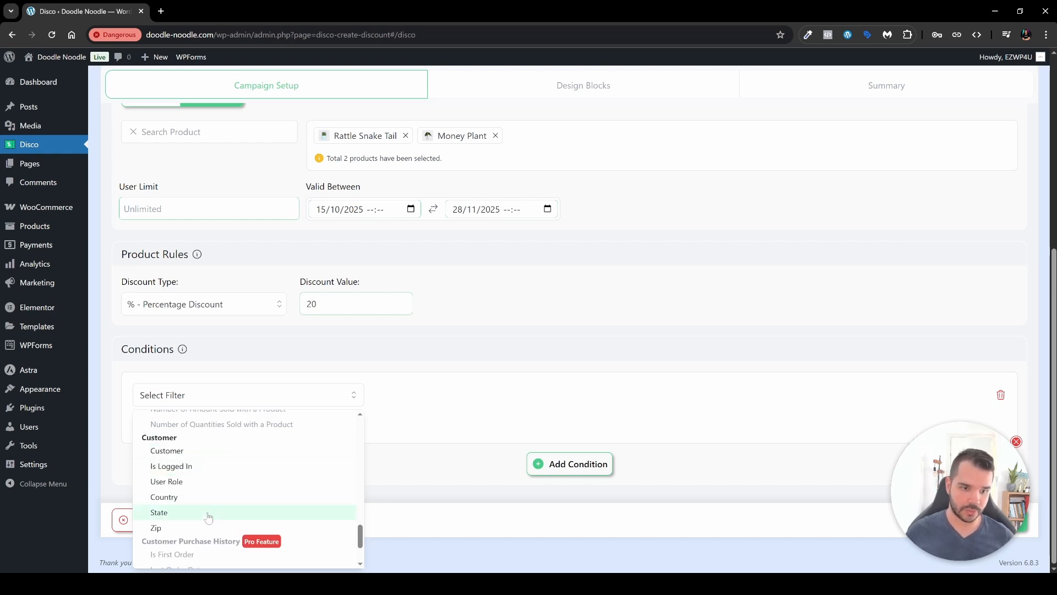
scroll(201, 533, down, 1)
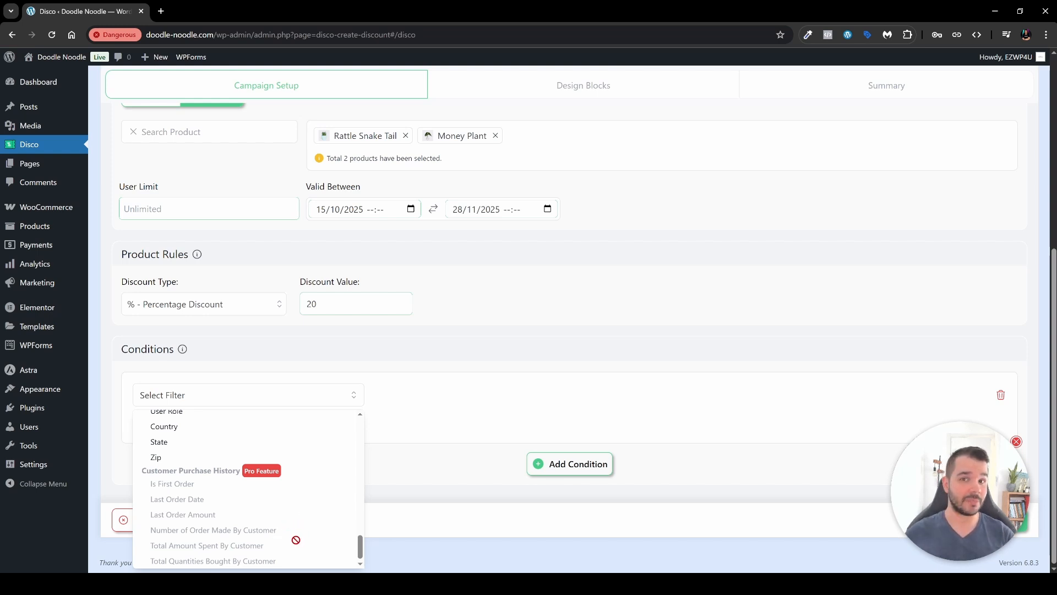
- Base the condition on Price with a value of 20
scroll(283, 507, up, 8)
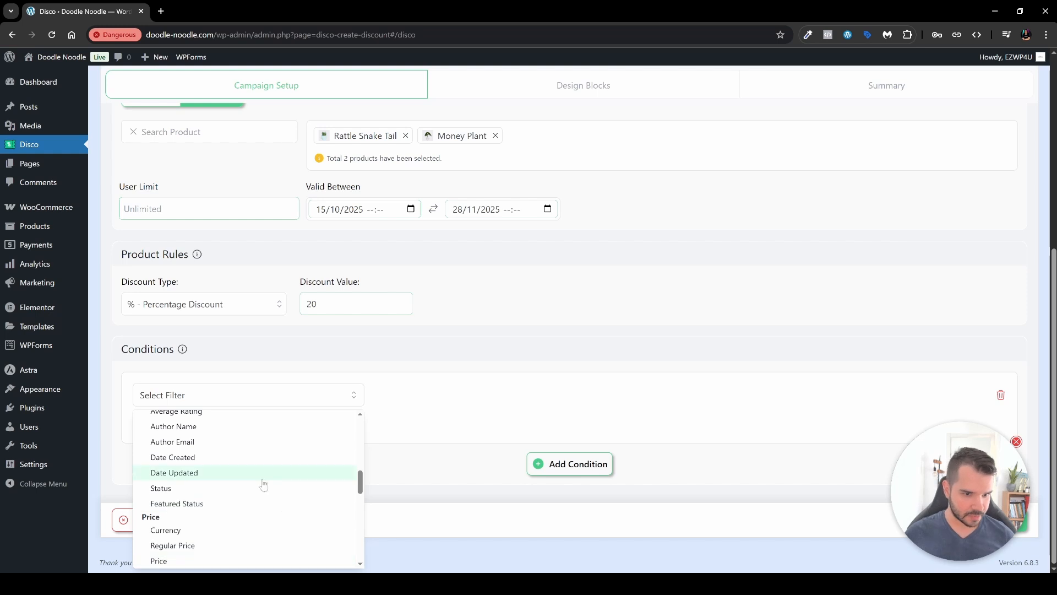
scroll(251, 506, down, 1)
click(247, 505)
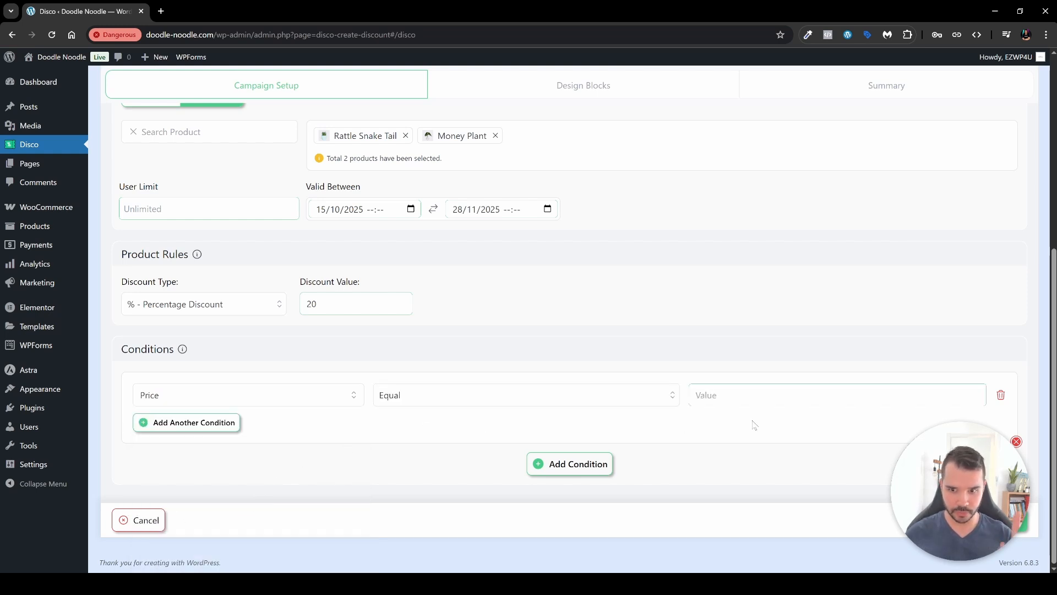
click(826, 395)
text(30)
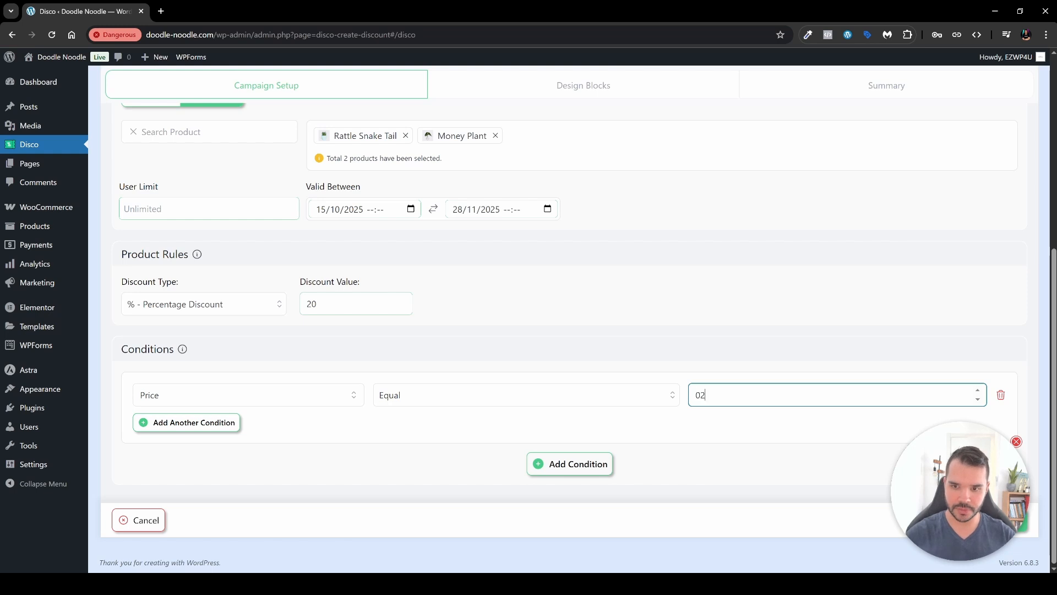
key(ctrl+a)
text(20)
click(727, 437)
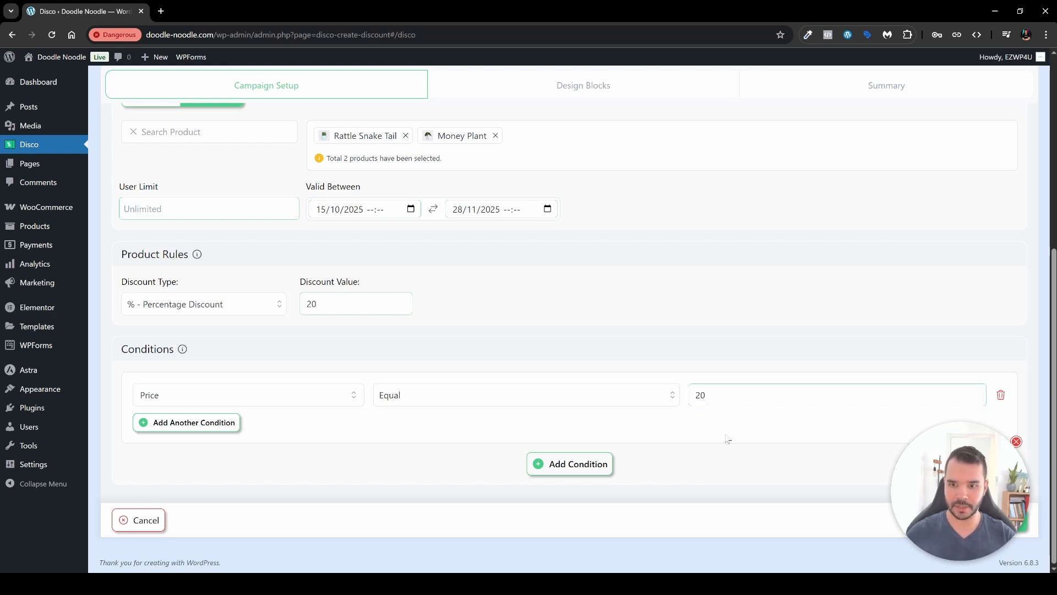
- Make the price condition Greater Than or Equal and add another condition linked to it with OR
click(553, 398)
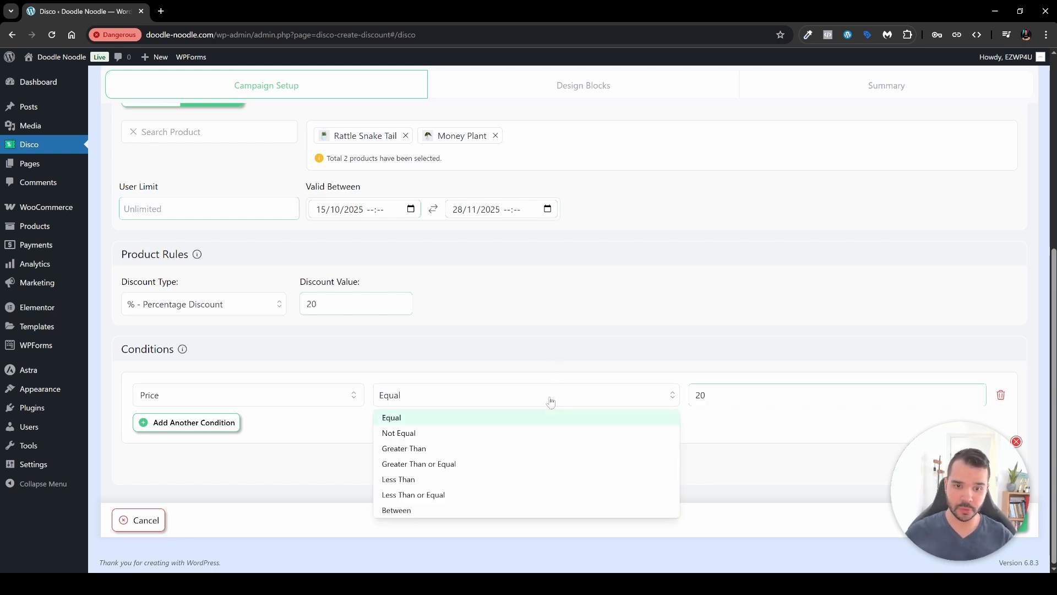
click(499, 466)
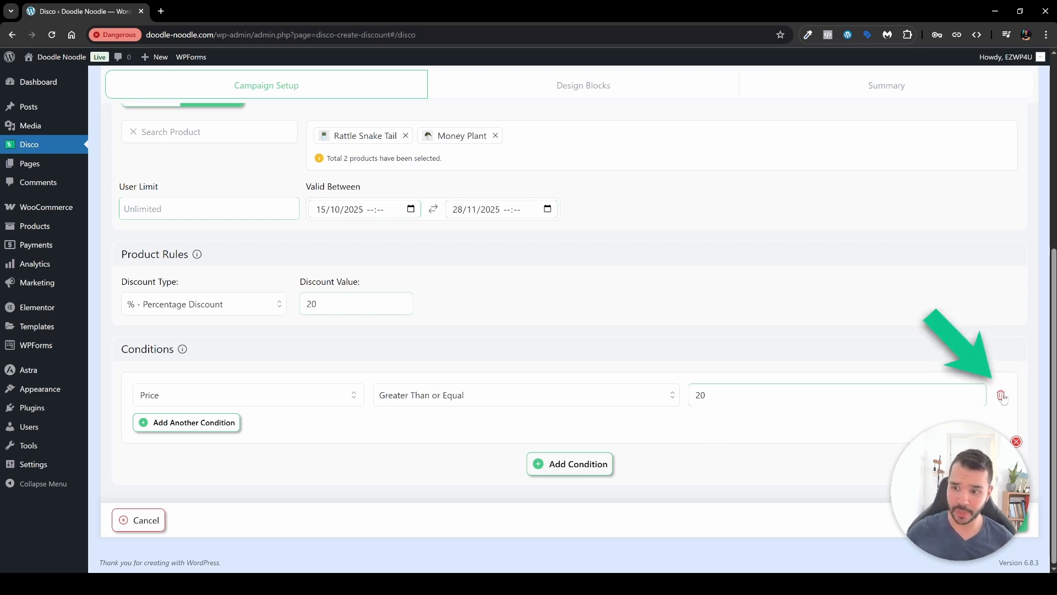
click(175, 428)
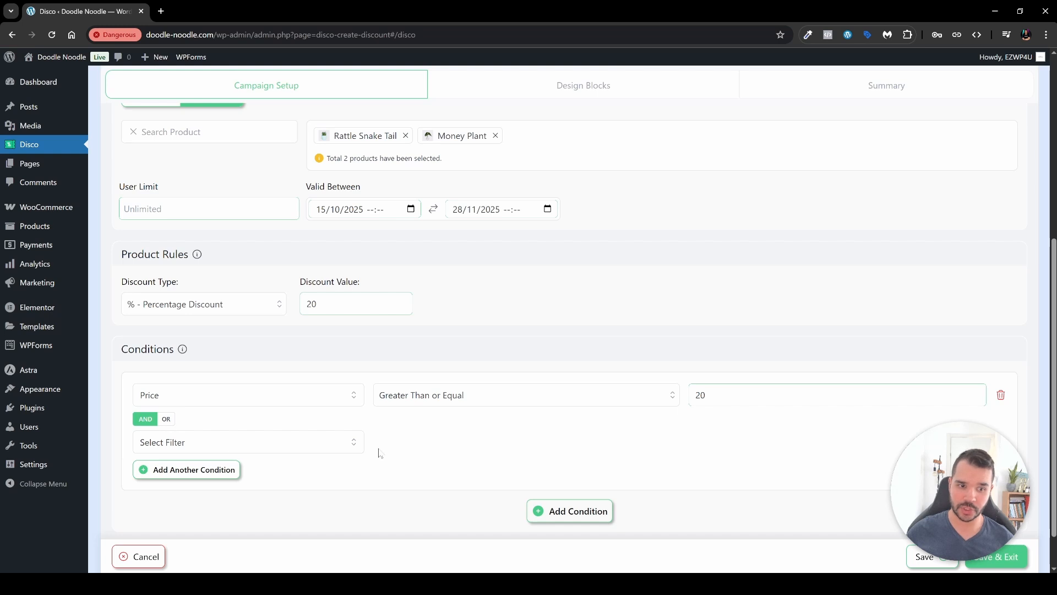
click(169, 422)
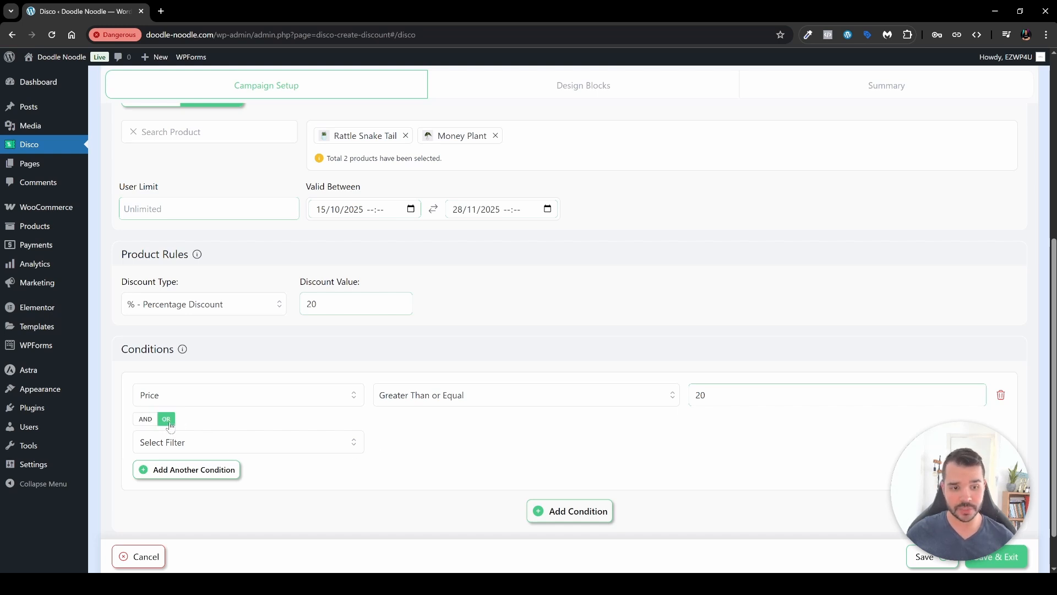
- Define the second condition as Title Equal "Plant"
click(268, 442)
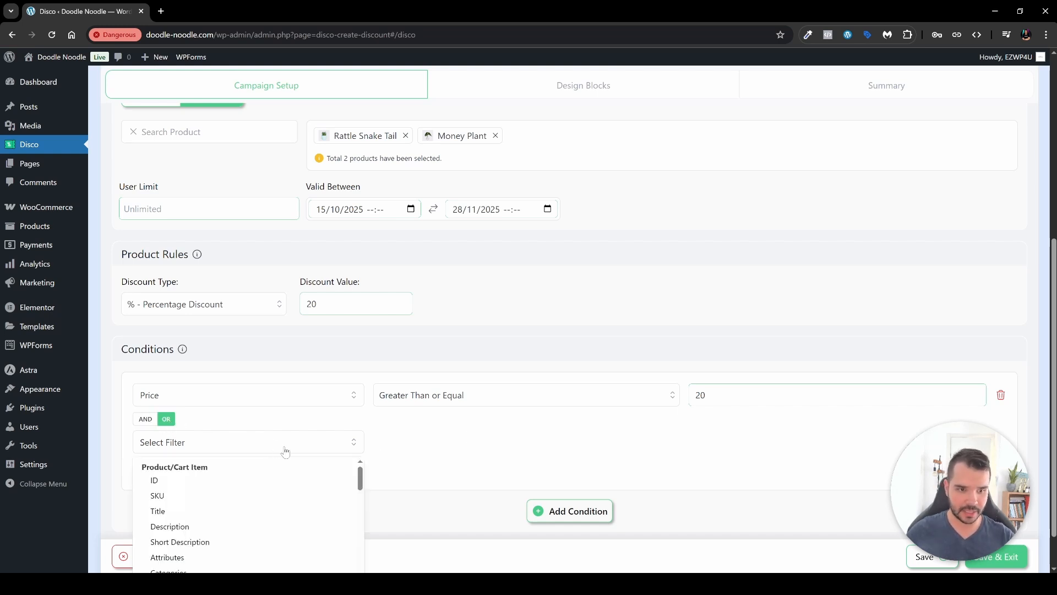
click(264, 464)
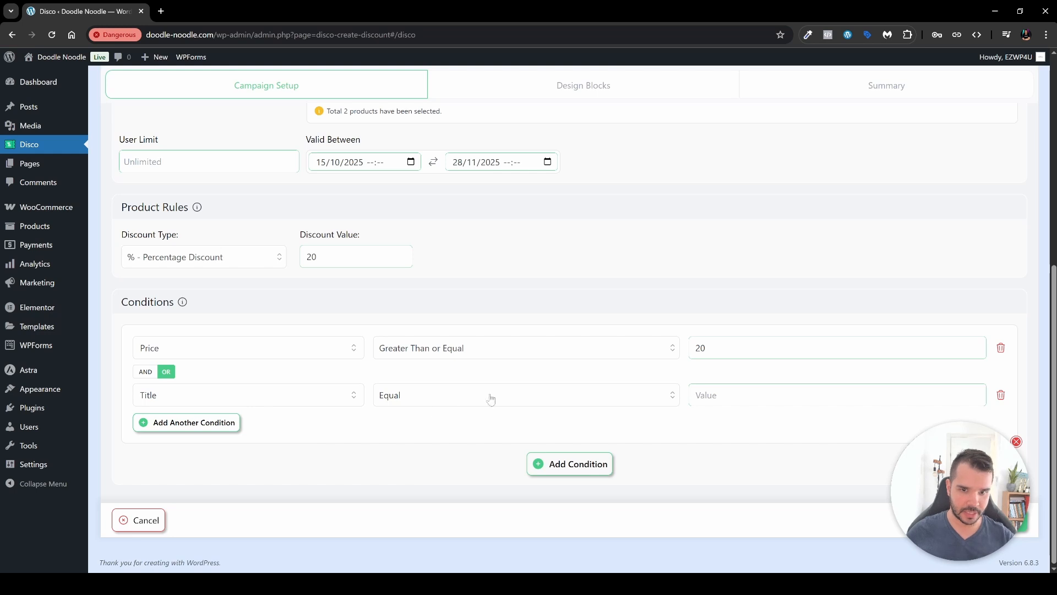
click(711, 395)
text(PLan)
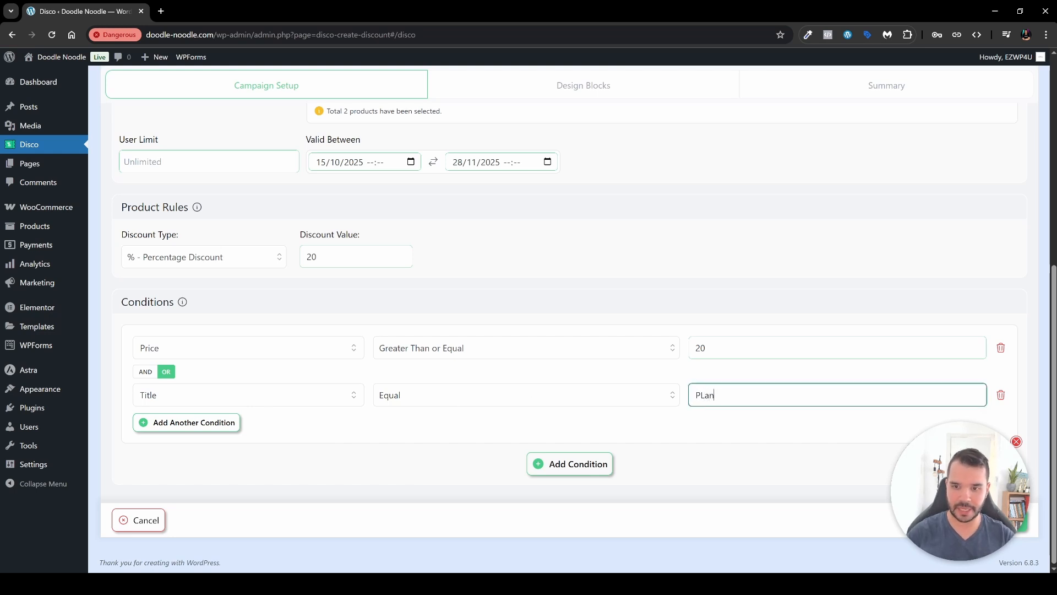
key(BackSpace)
key(BackSpace)
key(BackSpace)
text(lant)
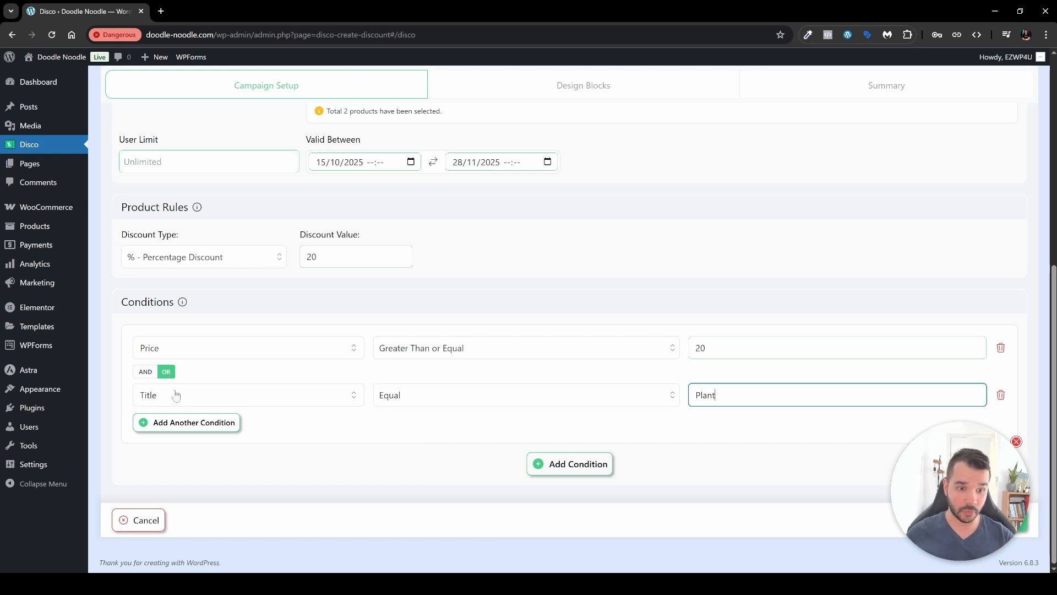
- Add a third condition linked with AND and base it on Price
click(195, 428)
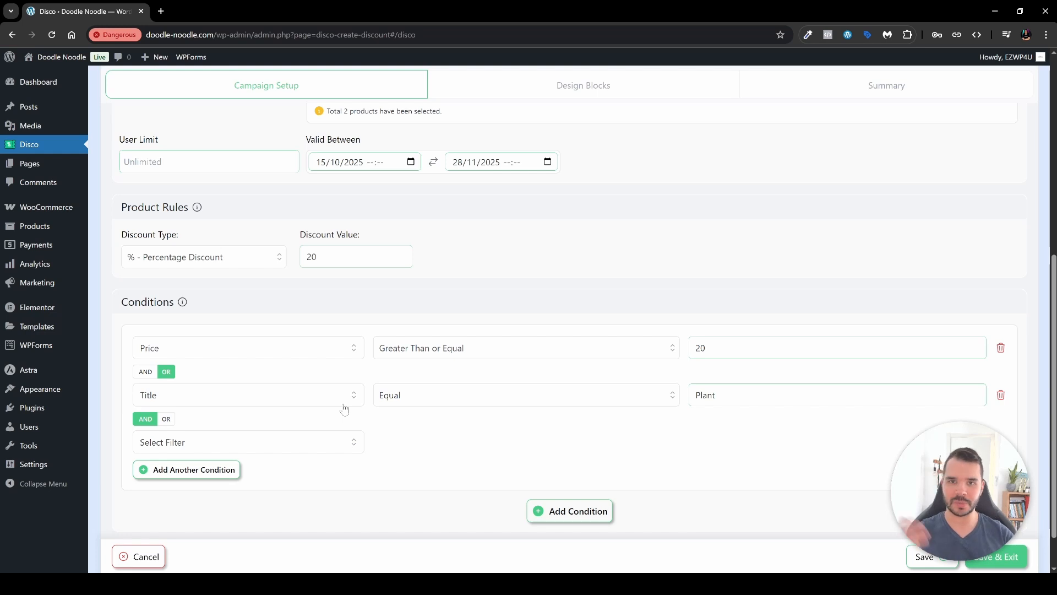
click(332, 442)
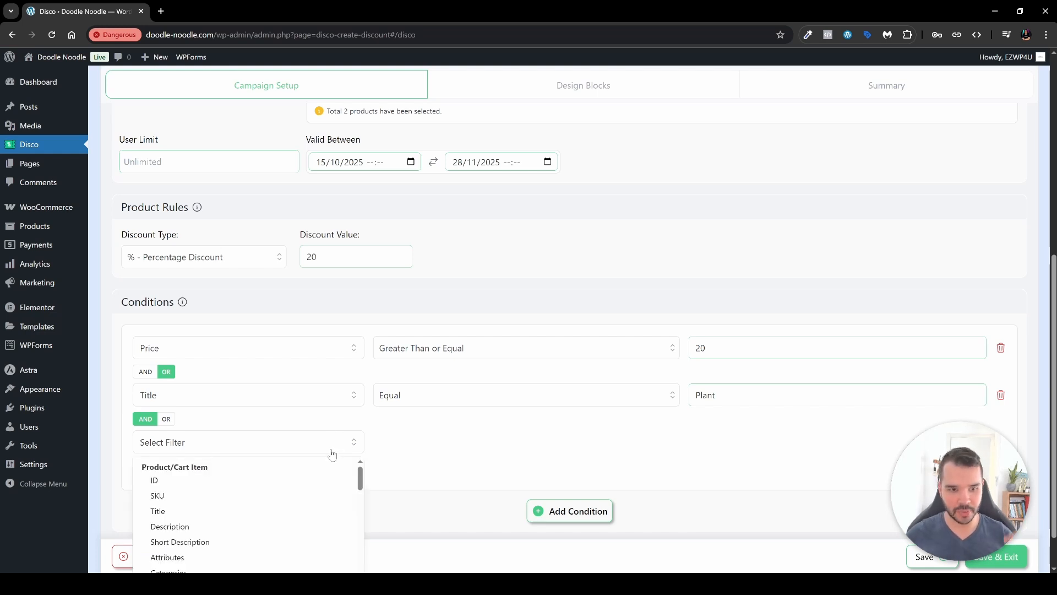
scroll(283, 489, down, 5)
scroll(283, 488, up, 3)
scroll(461, 468, down, 1)
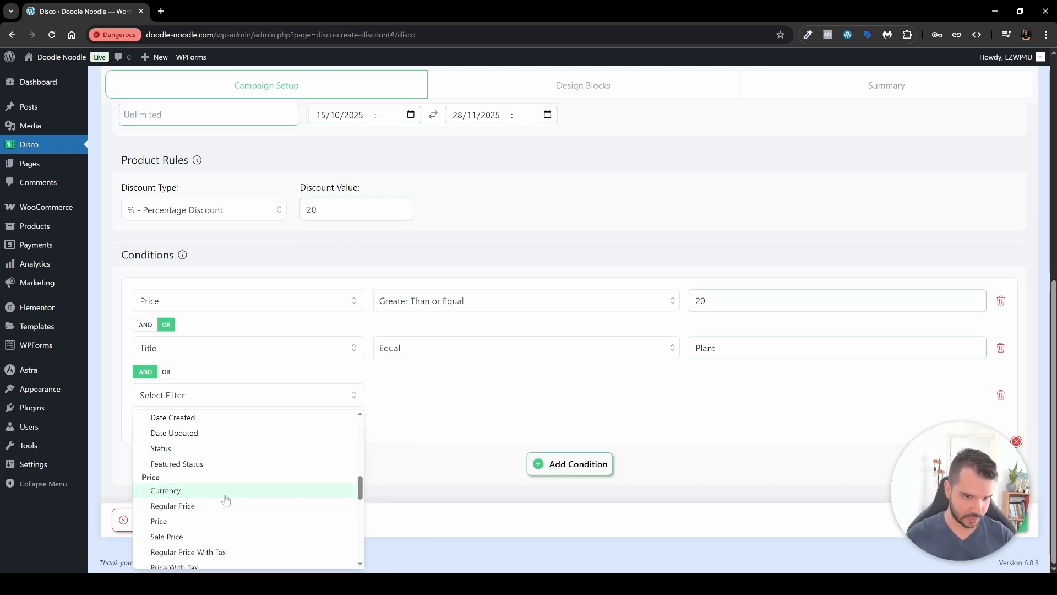
click(211, 522)
- Make the third condition Greater Than or Equal with a value of 15
click(710, 395)
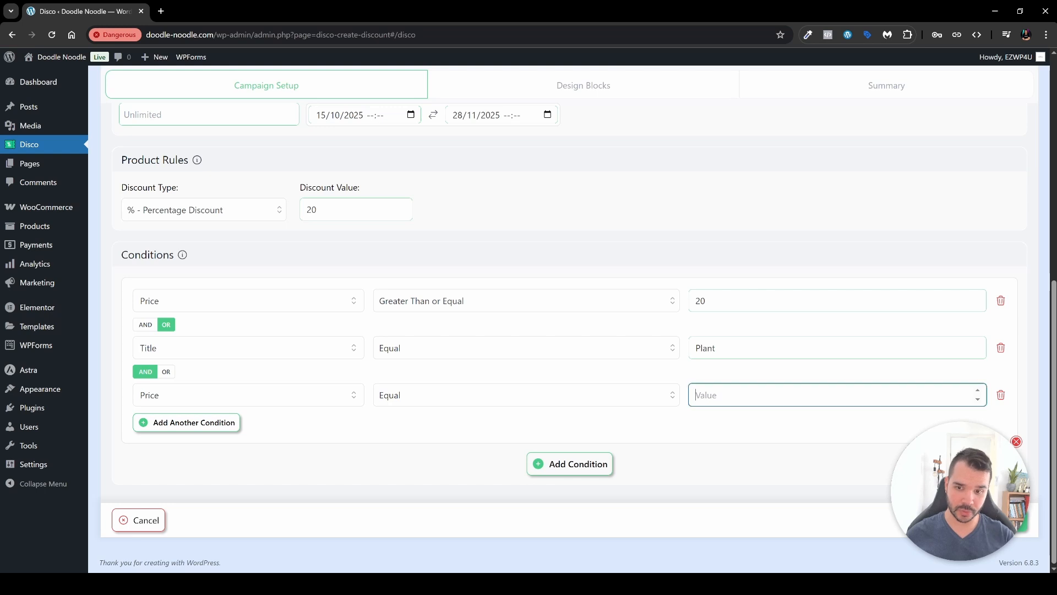
click(644, 409)
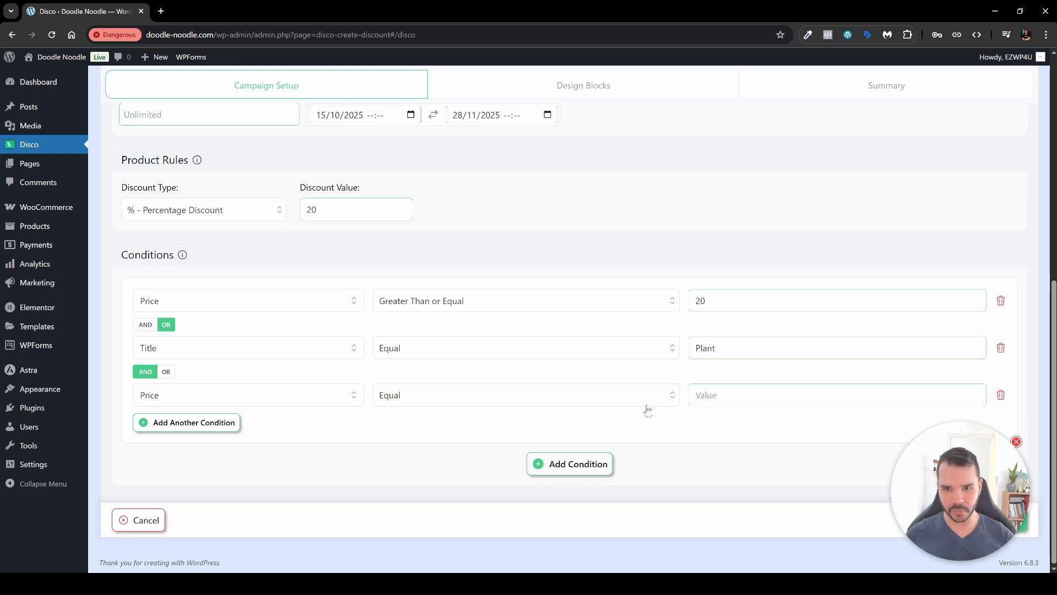
click(647, 405)
click(574, 467)
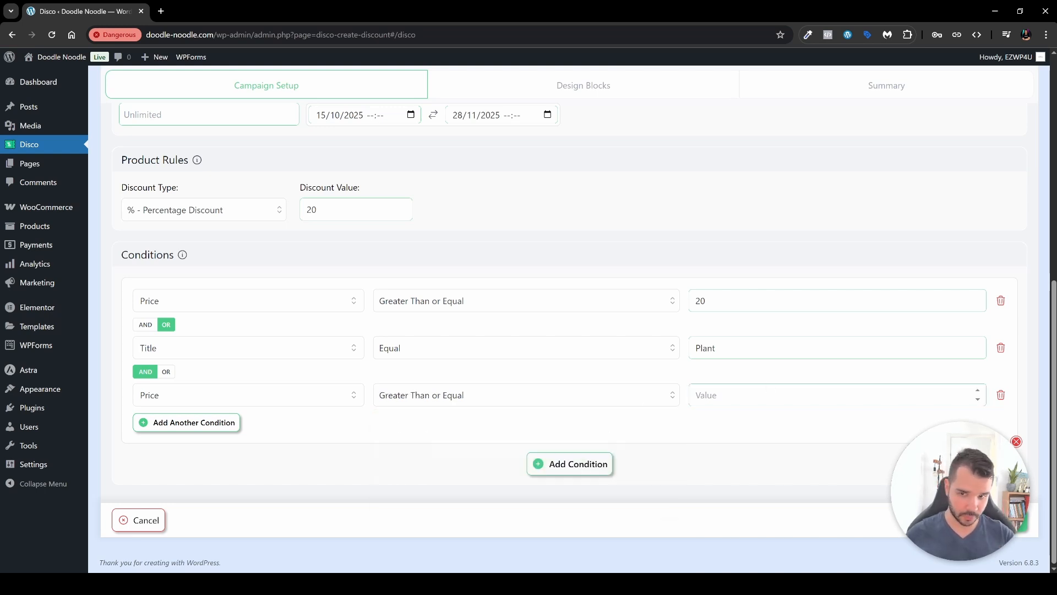
click(711, 394)
text(15)
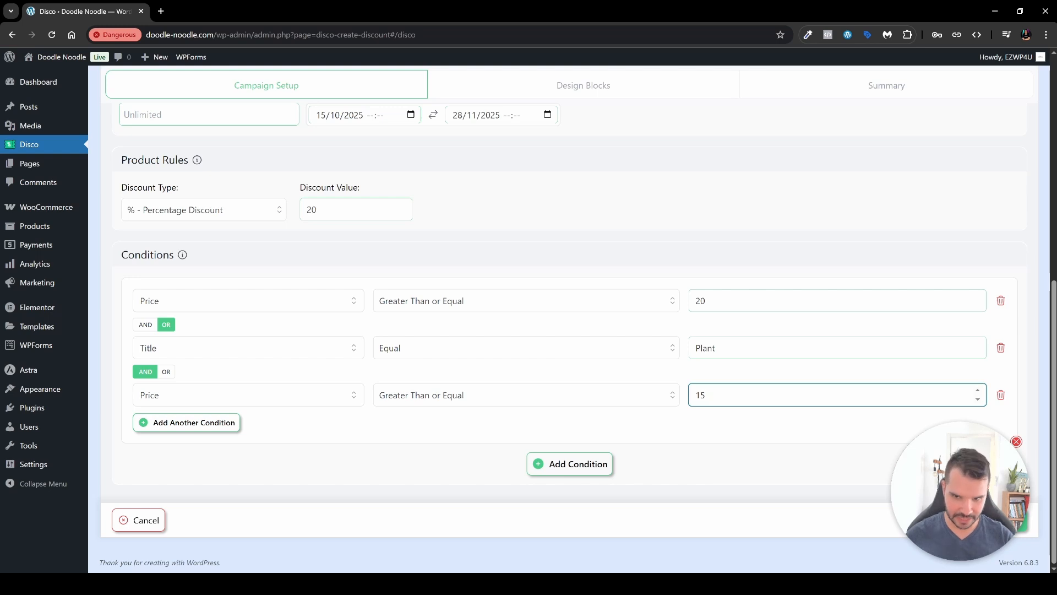
click(415, 326)
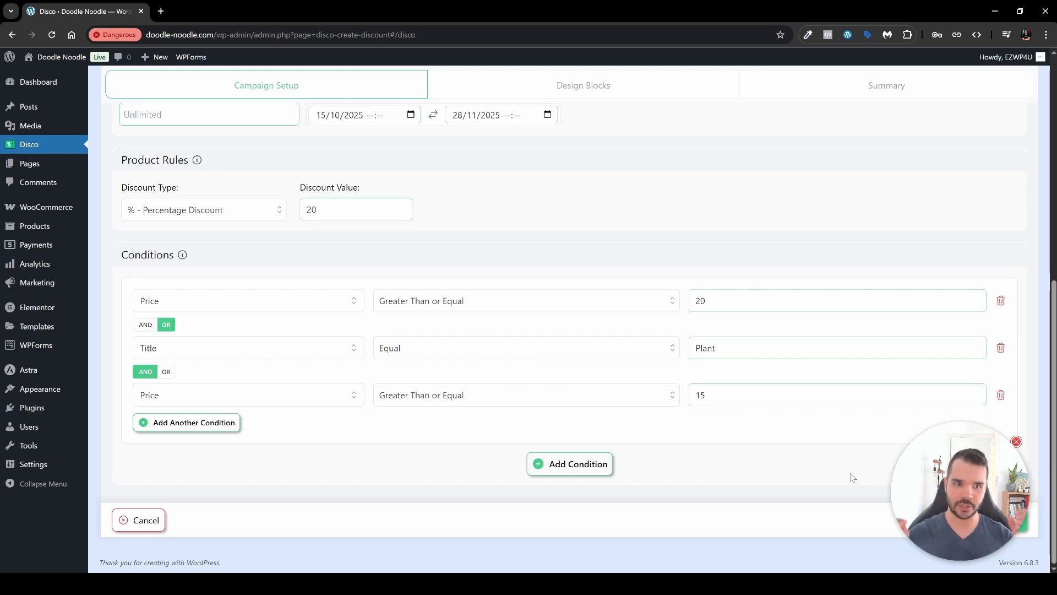
- Remove all conditions from the discount, keeping the product selection and the discount rule
scroll(609, 201, up, 3)
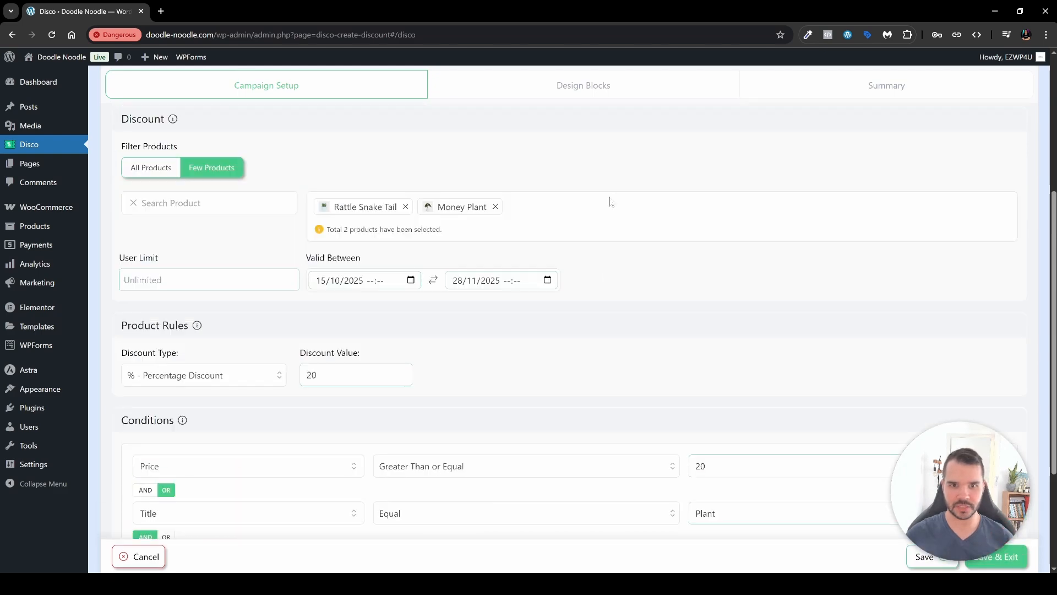
scroll(707, 312, down, 2)
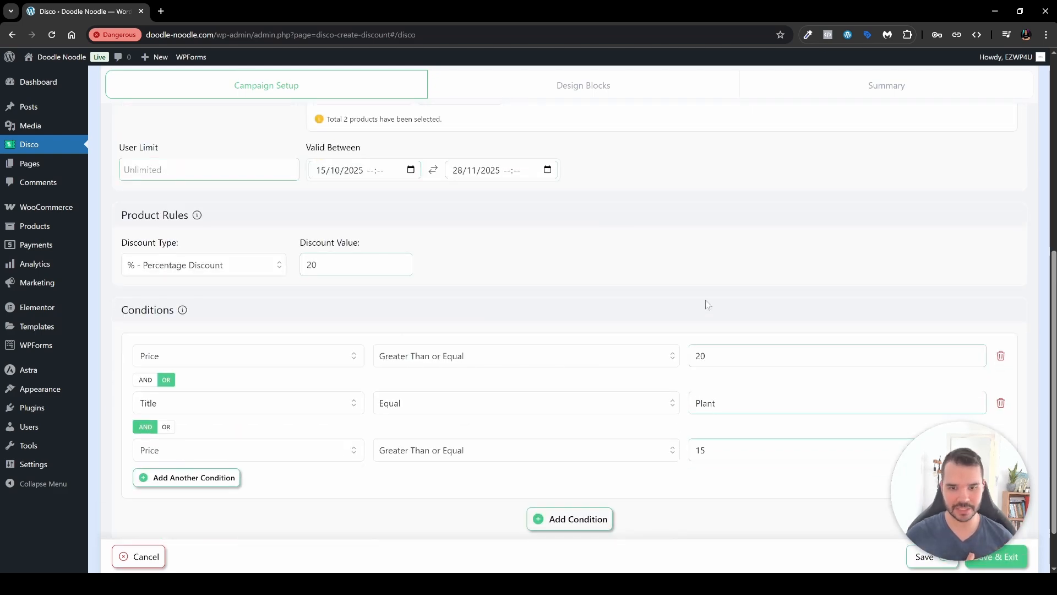
scroll(882, 450, down, 2)
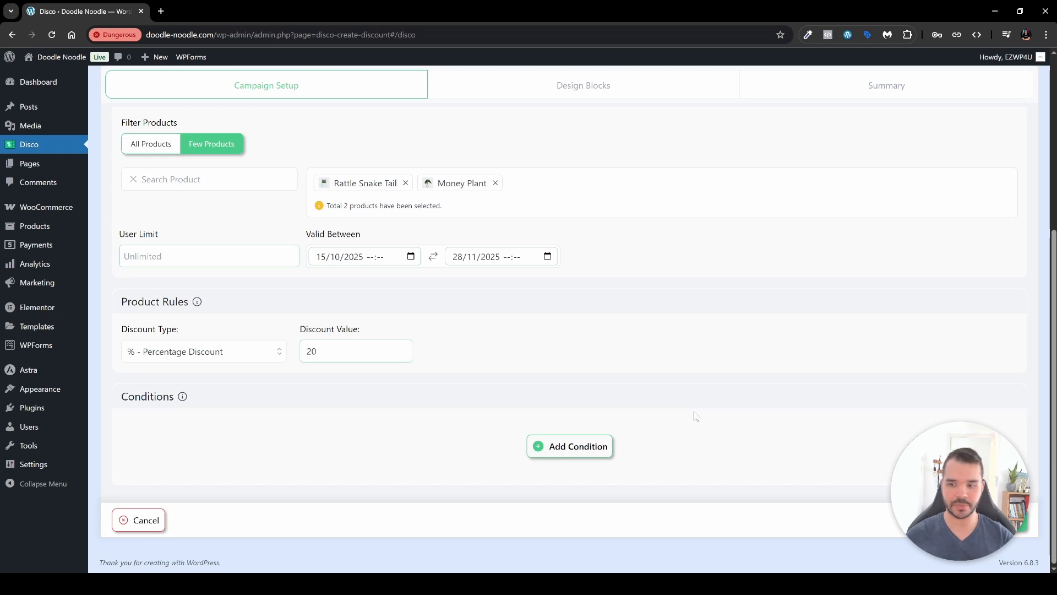
- Set both the start and end times of the validity period to 10:00, and save and exit the campaign
scroll(696, 417, up, 1)
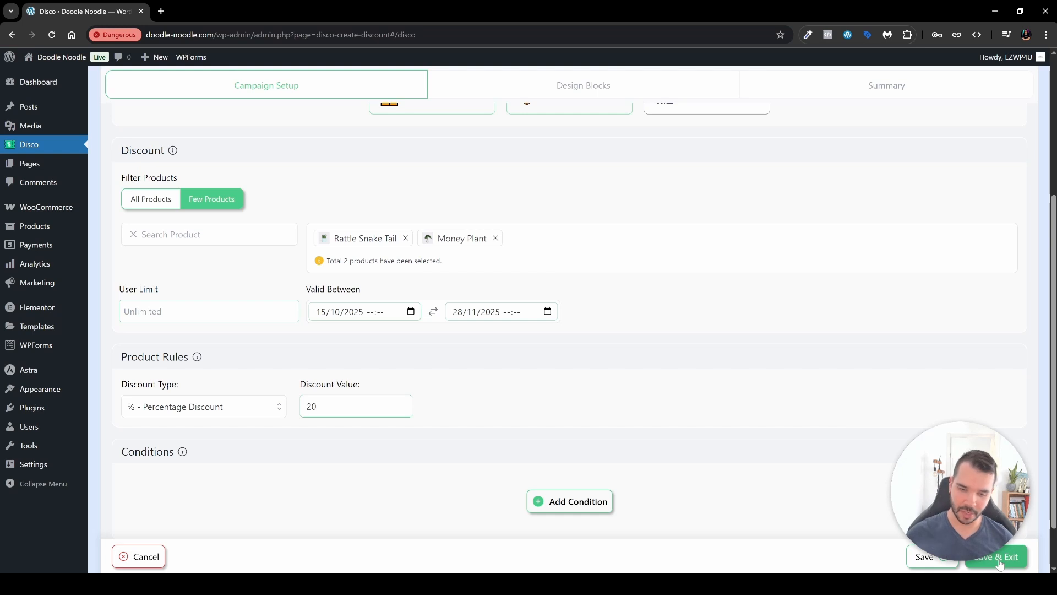
click(372, 313)
text(1000)
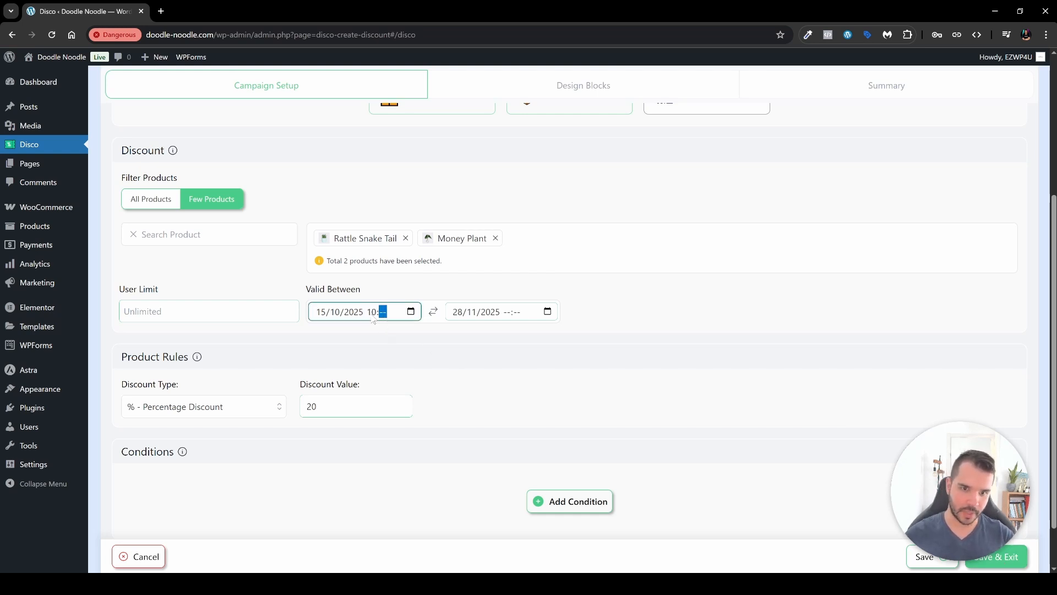
click(506, 313)
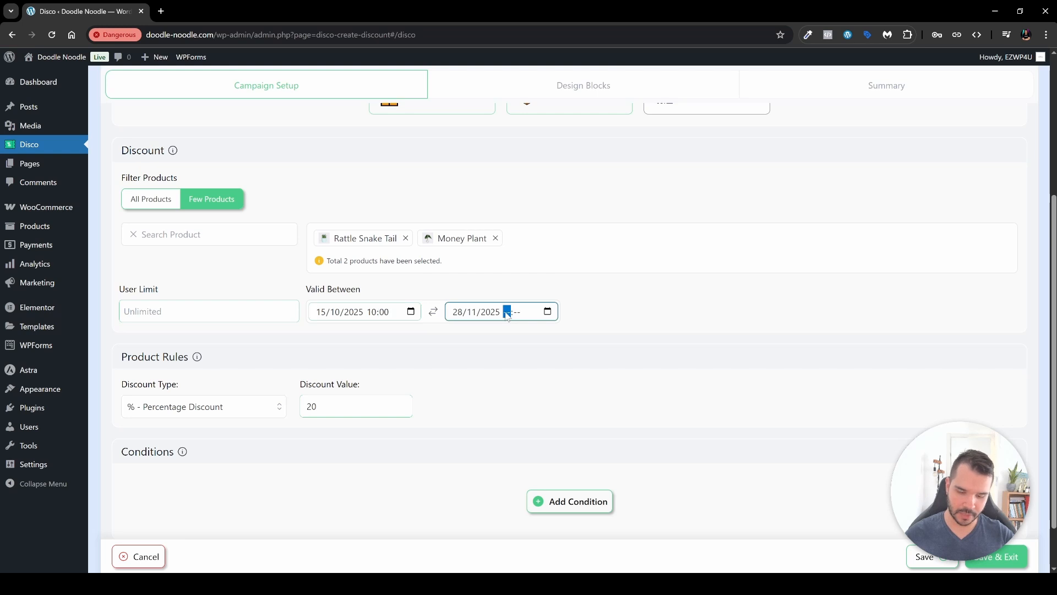
text(10:00)
click(685, 321)
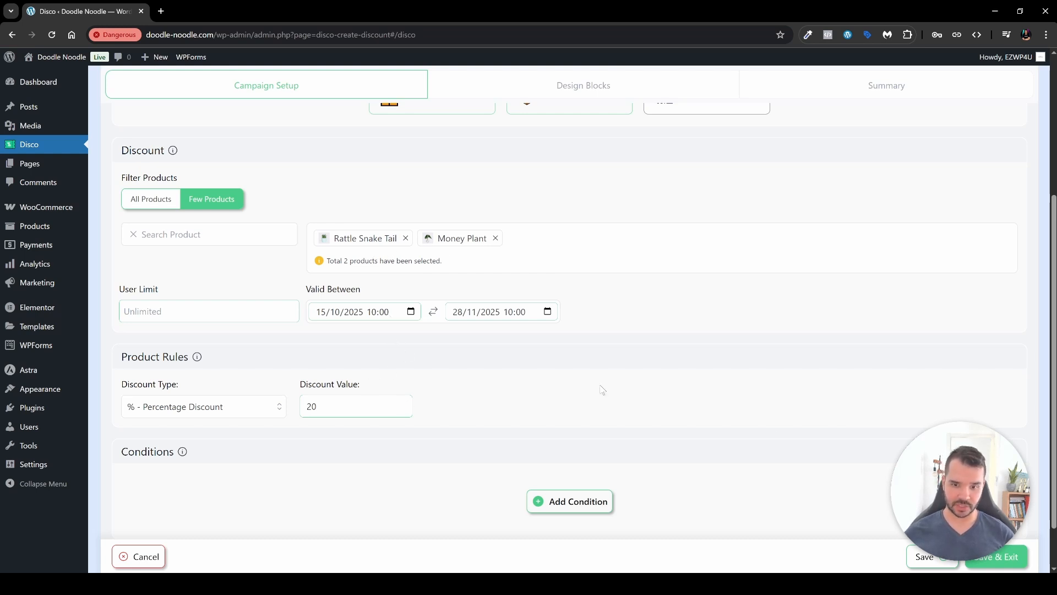
click(994, 558)
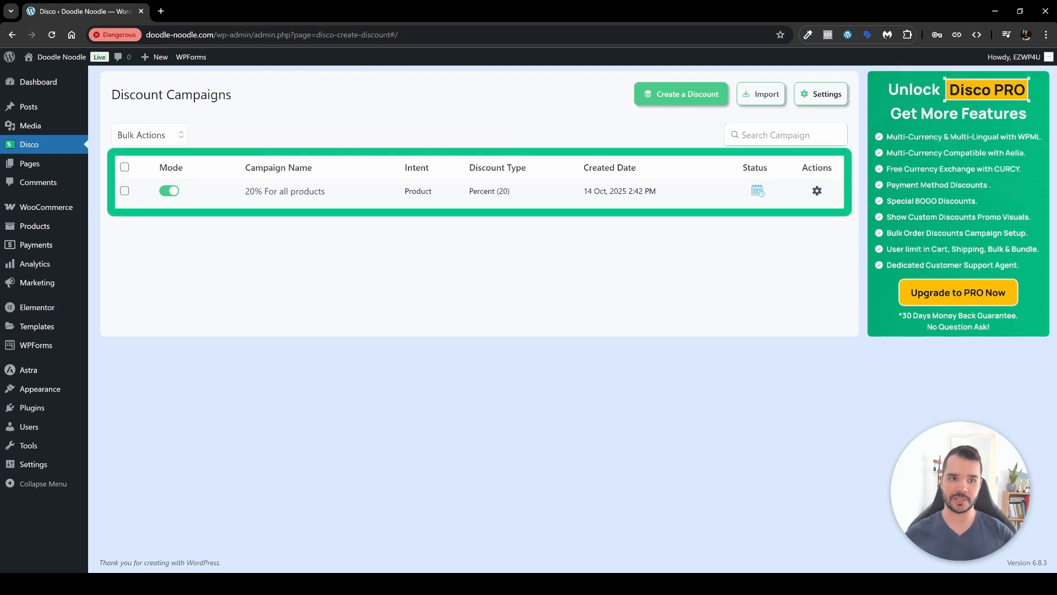
- Review the saved campaign's bulk actions, status and individual actions in the campaign list, leaving it deselected
click(124, 192)
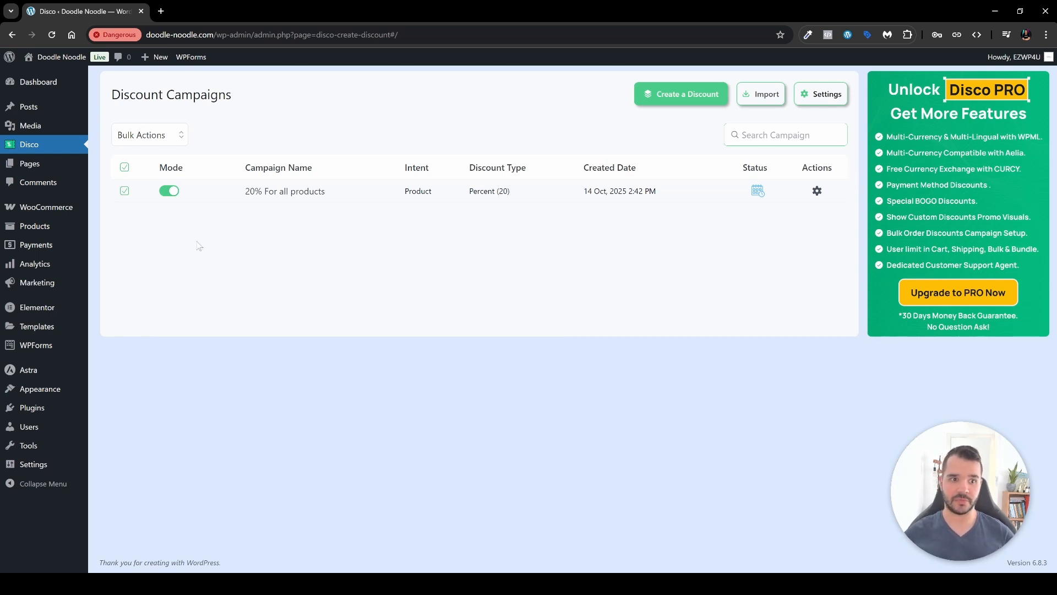
click(173, 138)
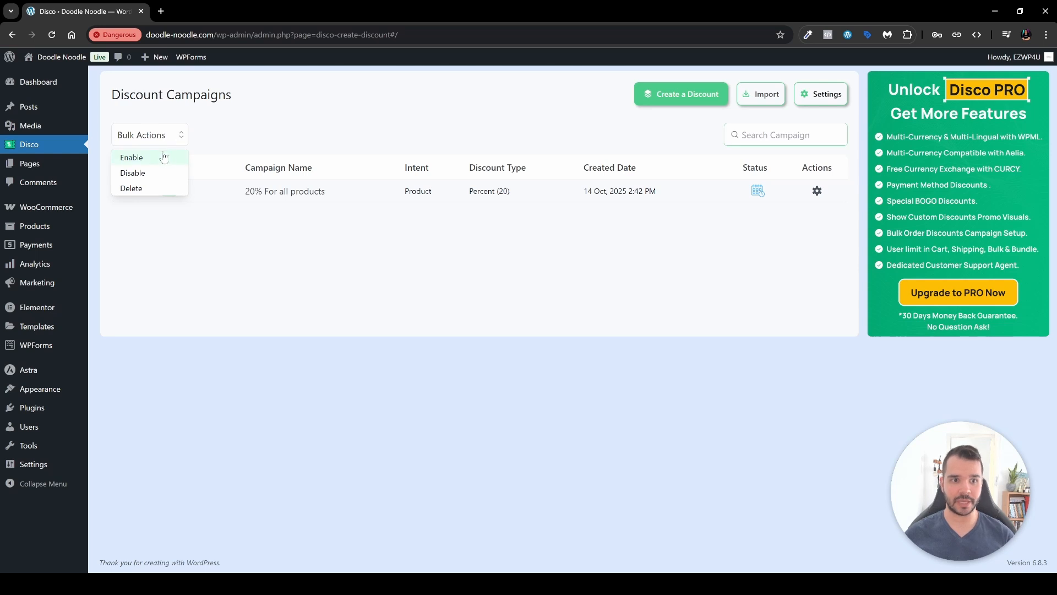
click(219, 227)
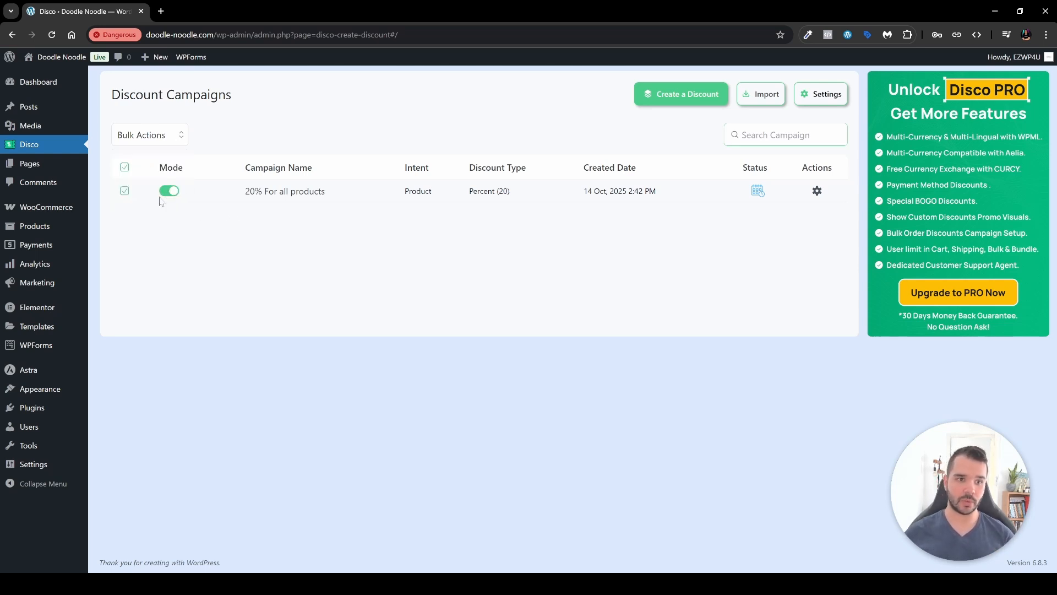
click(125, 192)
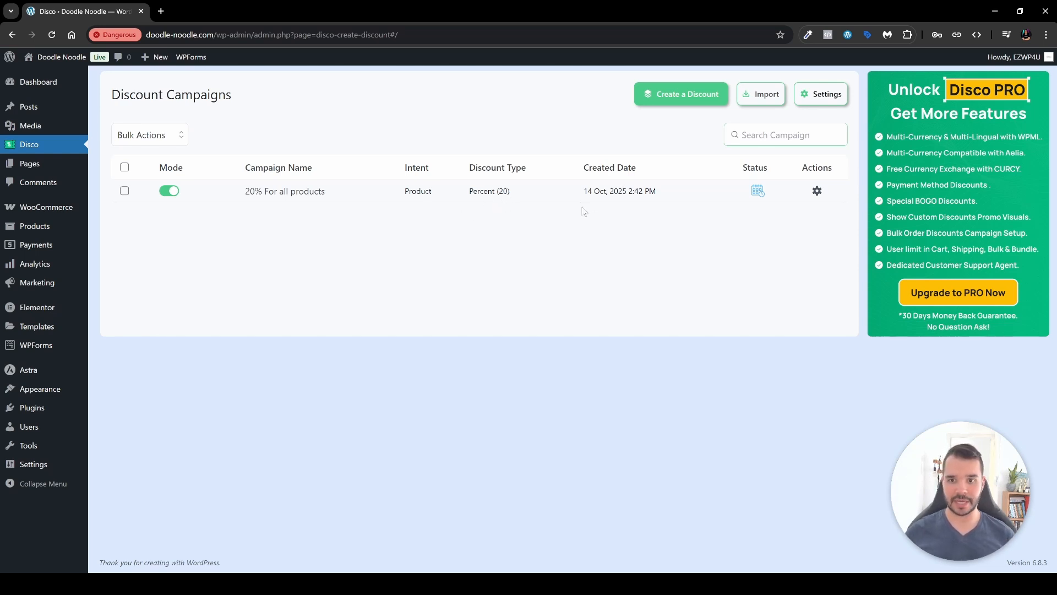
mouse_move(759, 195)
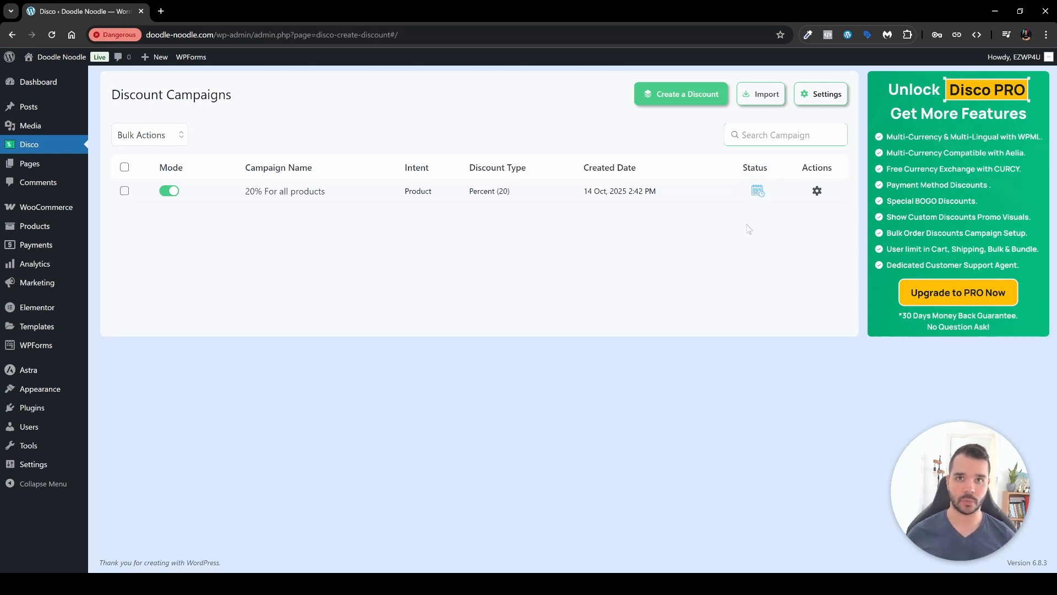
click(817, 192)
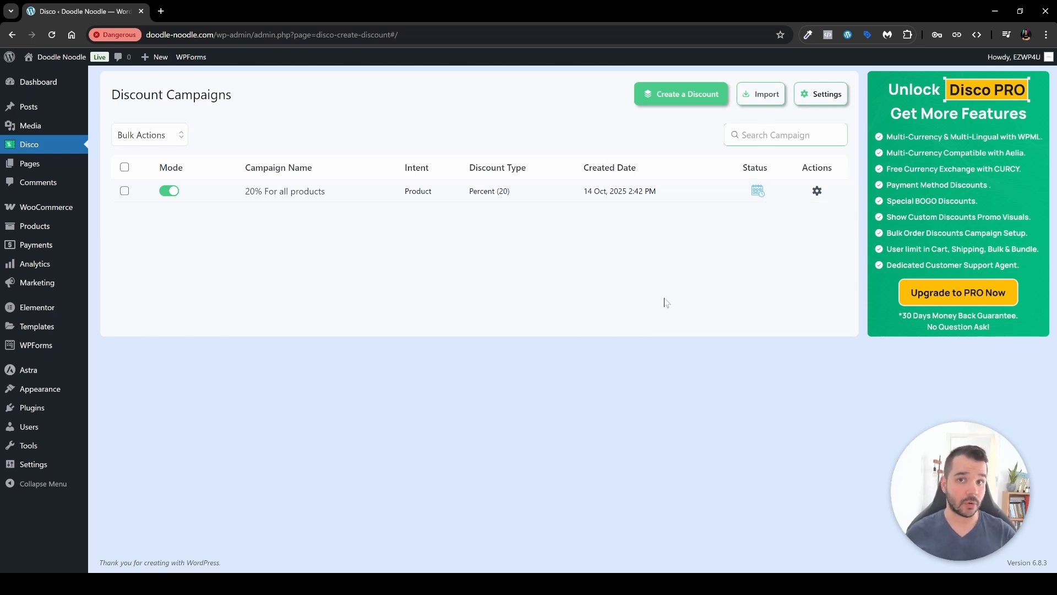
- Open the storefront in a new tab and add Money Plant to the cart from the product listing
middle_click(58, 57)
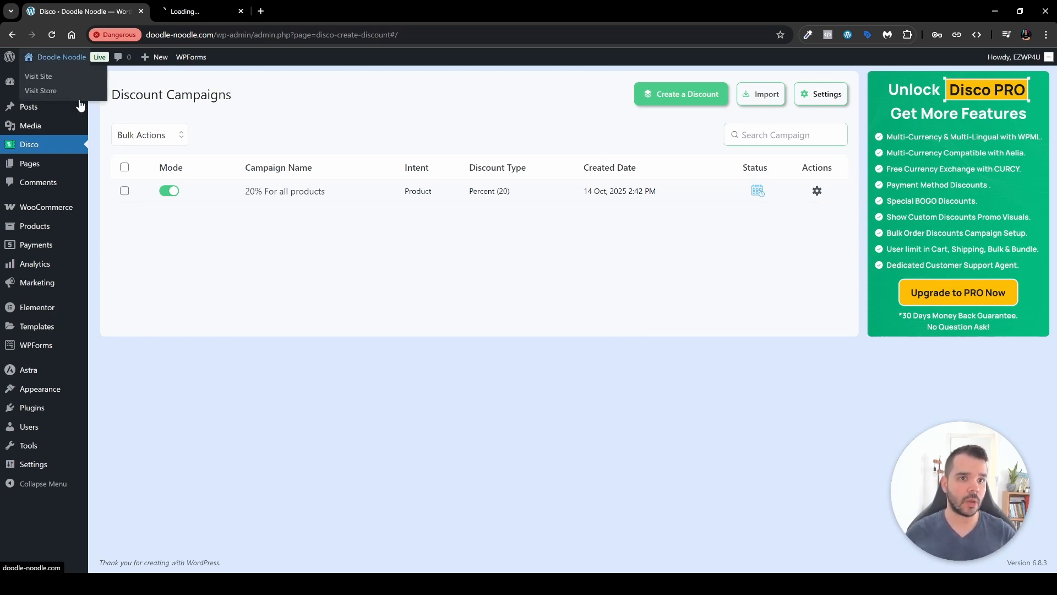
click(205, 11)
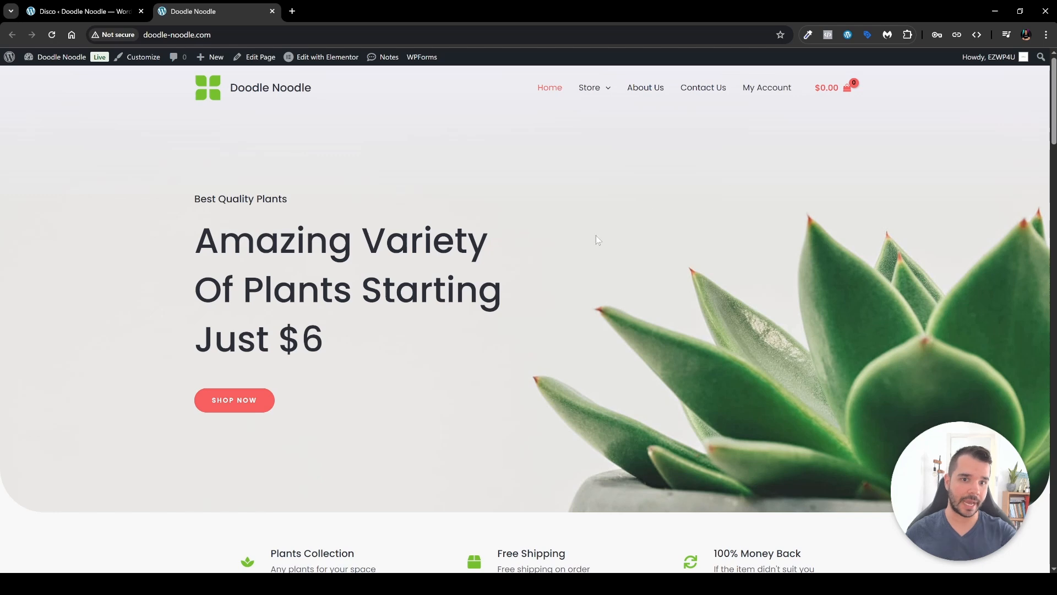
scroll(600, 235, down, 10)
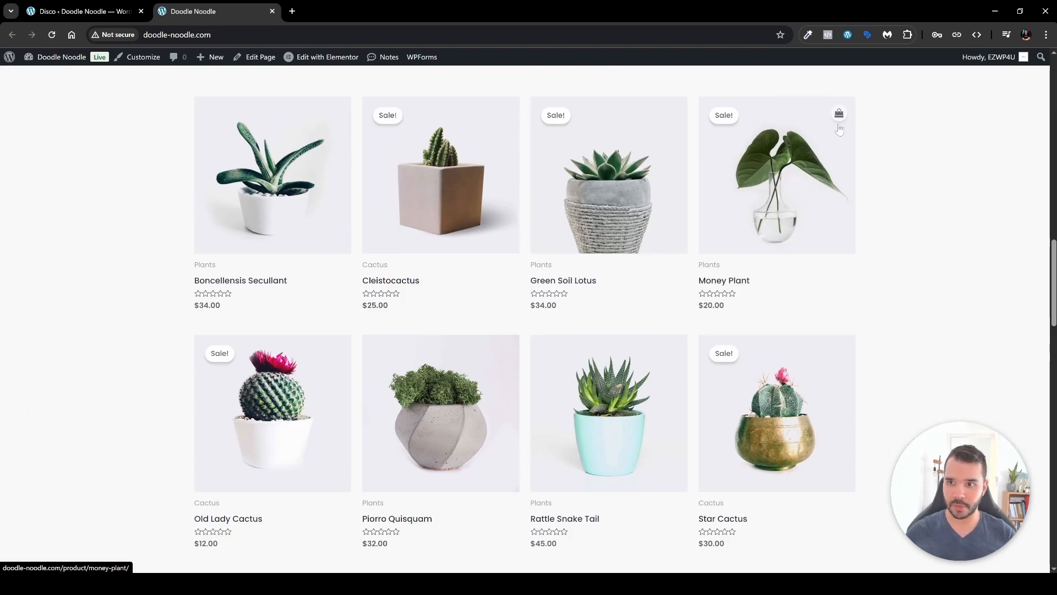
click(841, 116)
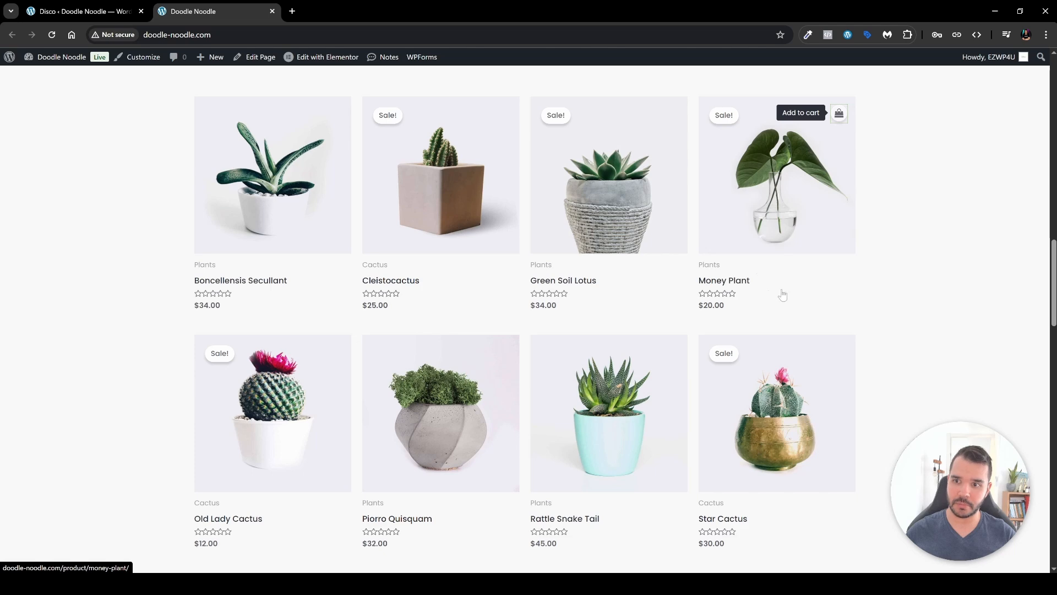
scroll(436, 327, down, 2)
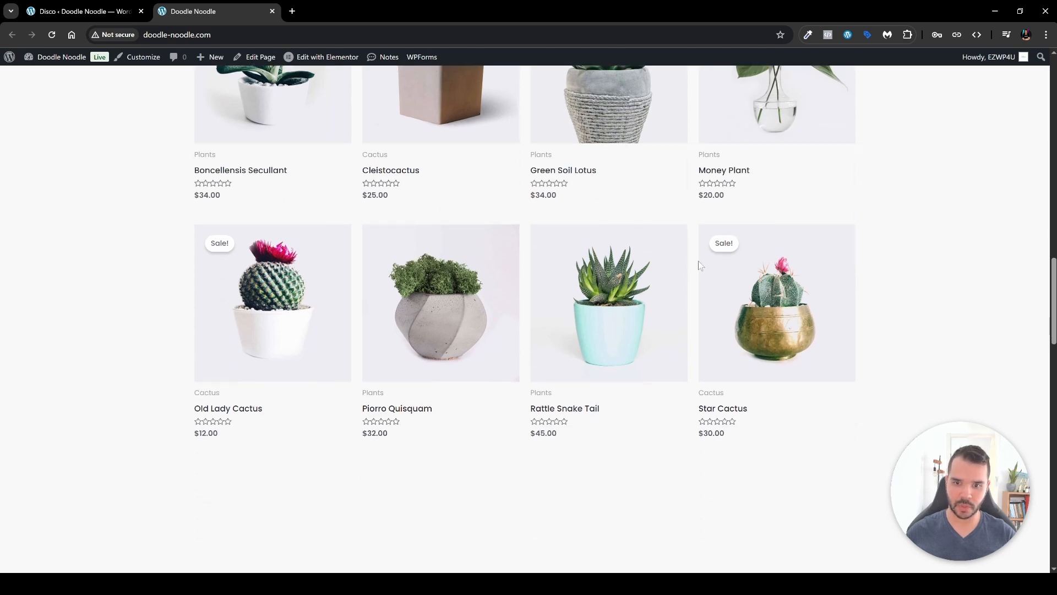
- Add Rattle Snake Tail to the cart from the product listing and open the full cart page
click(674, 241)
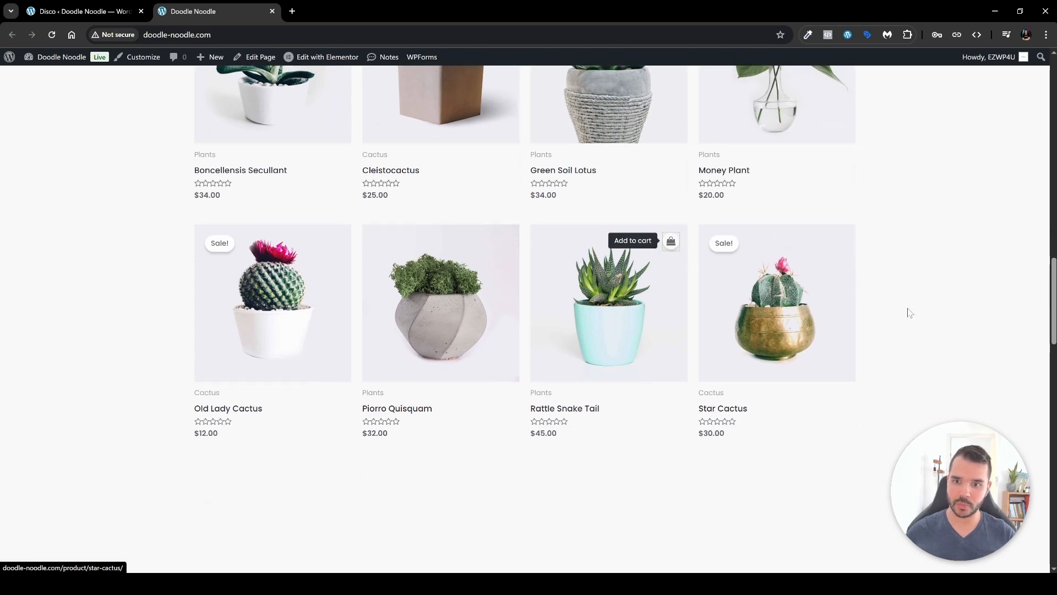
scroll(907, 308, up, 5)
scroll(908, 297, up, 5)
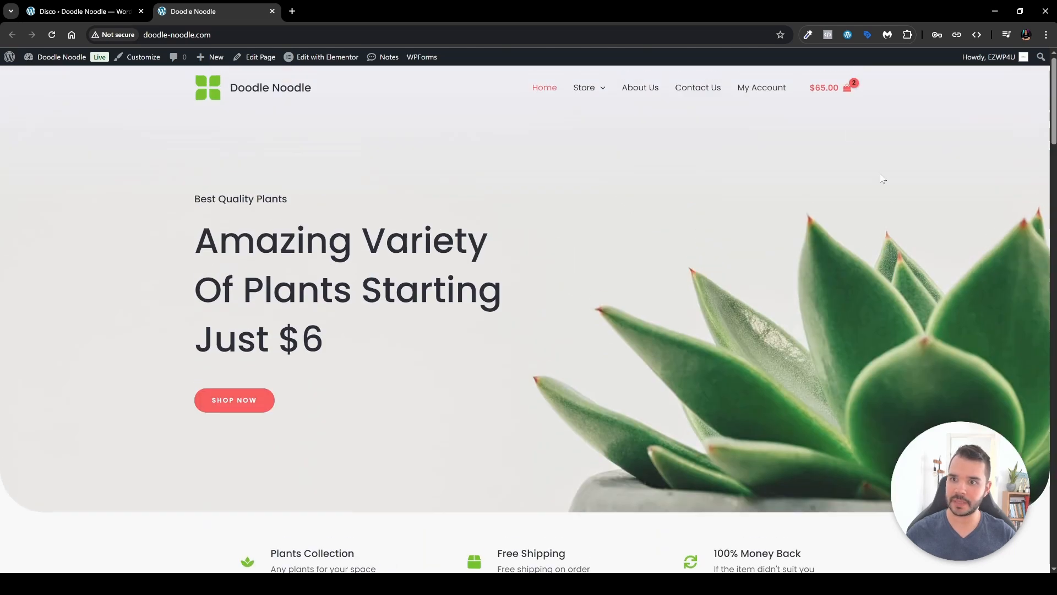
click(829, 94)
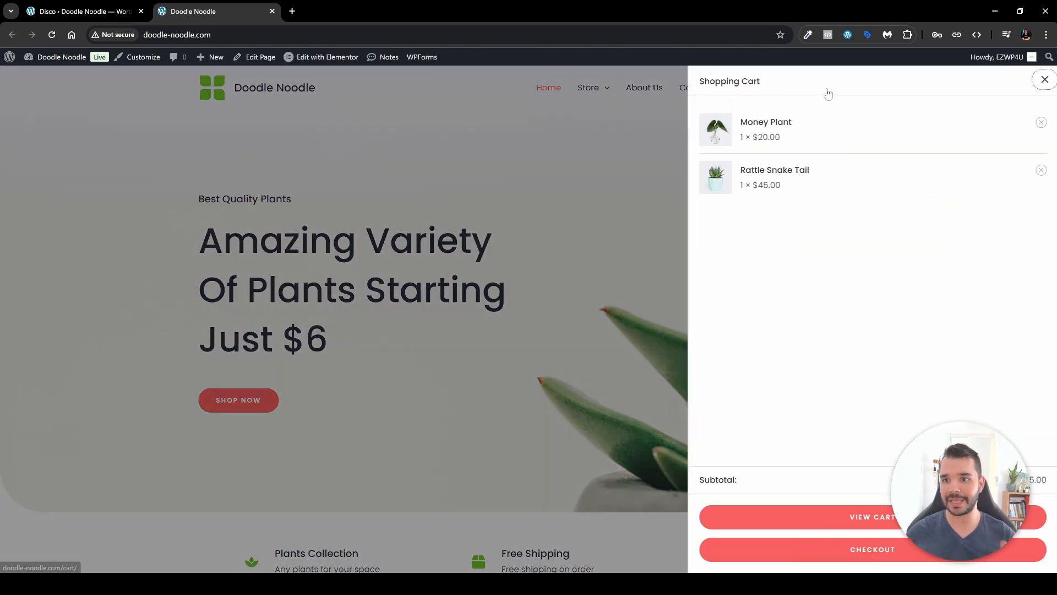
click(834, 516)
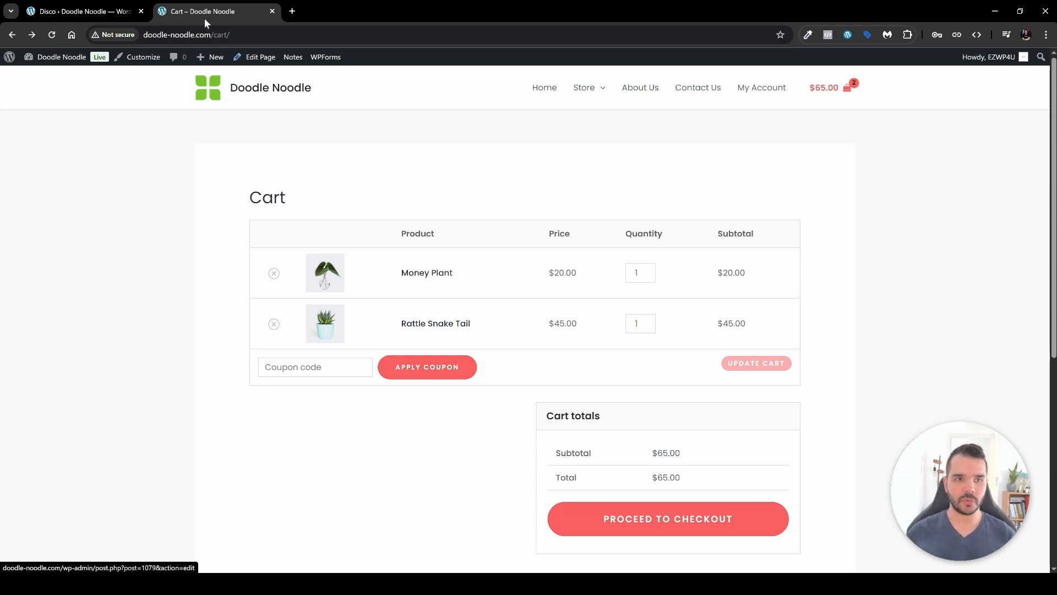
- Switch back to the campaign and clear the start date and hour of its validity period
click(85, 6)
click(392, 258)
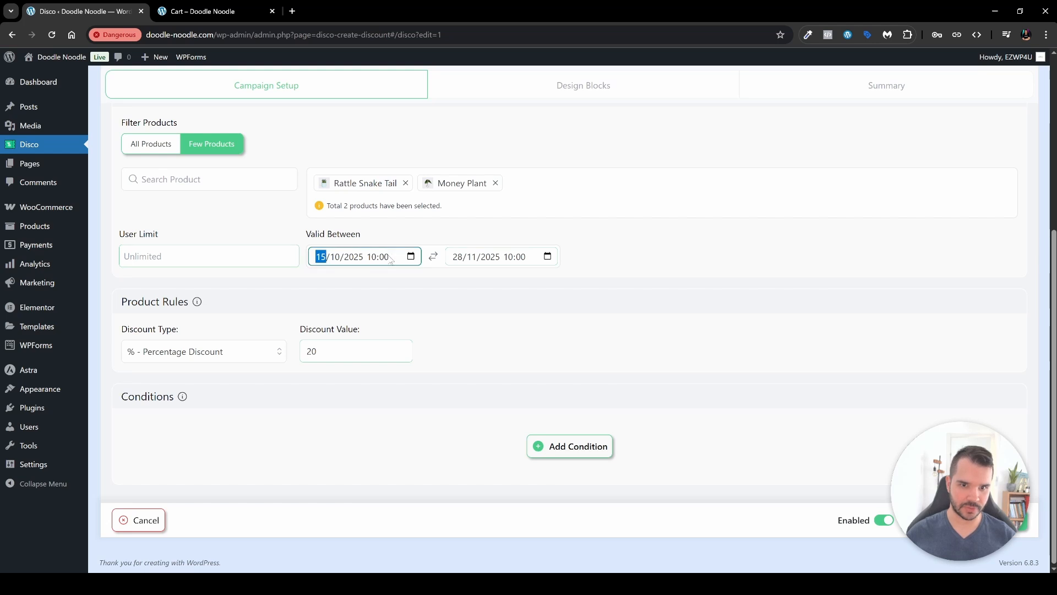
key(BackSpace)
click(353, 258)
key(BackSpace)
click(338, 257)
key(BackSpace)
click(376, 258)
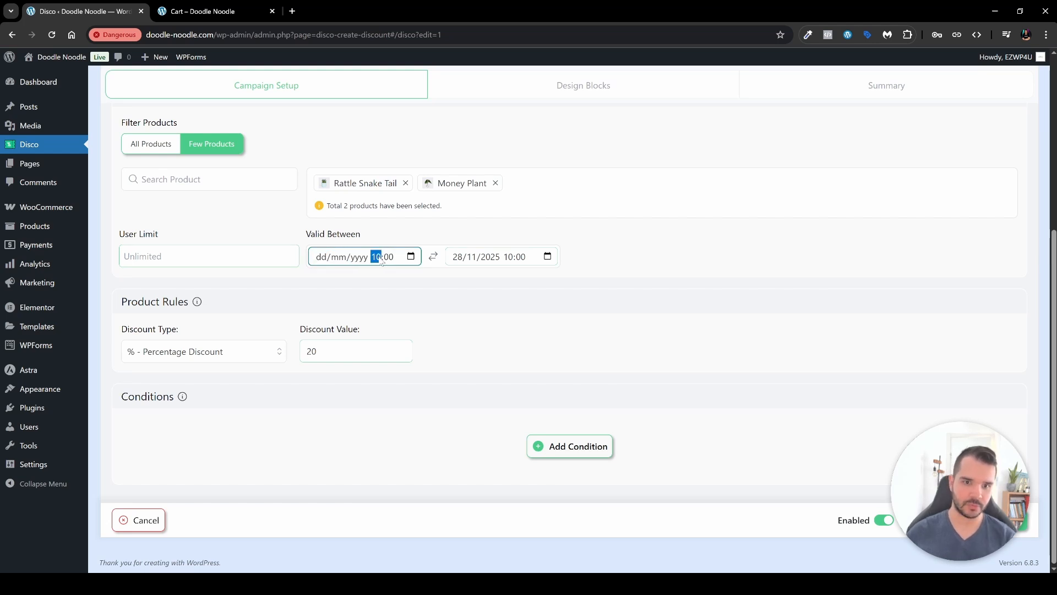
key(BackSpace)
- Clear the end date and hour of the validity period and update the campaign
click(460, 257)
key(BackSpace)
click(474, 258)
key(BackSpace)
click(491, 258)
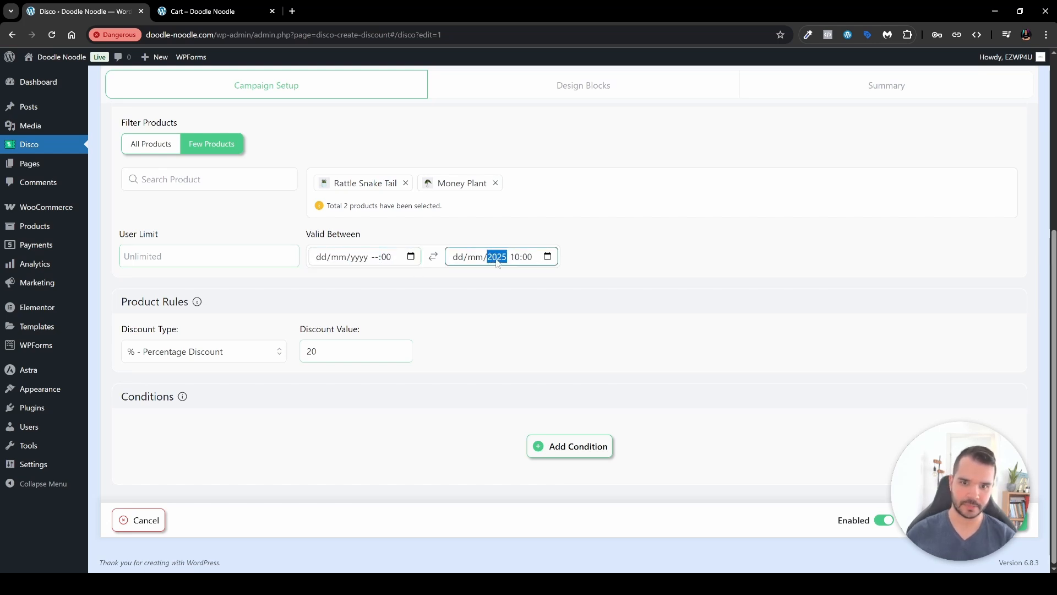
key(BackSpace)
click(515, 258)
key(BackSpace)
click(618, 296)
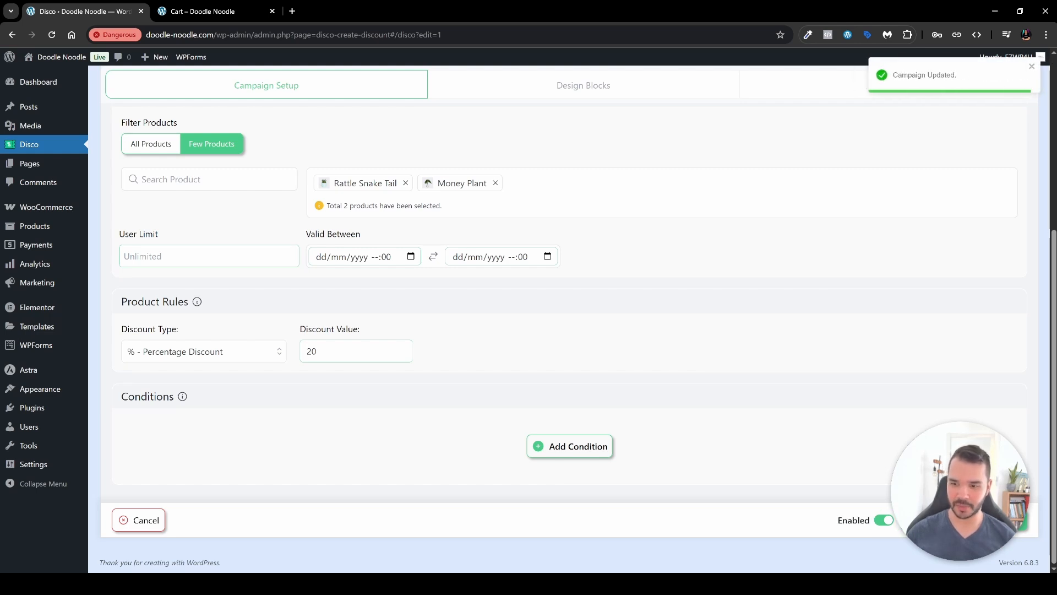
- Reload the storefront cart to check the discounted prices, then update and exit the campaign
key(ctrl+Tab)
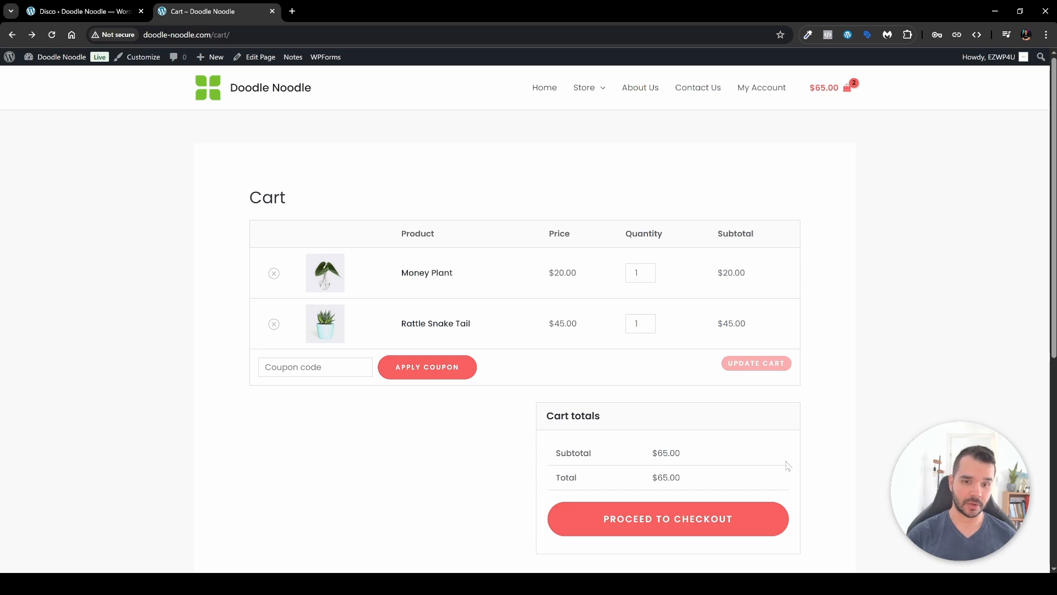
key(F5)
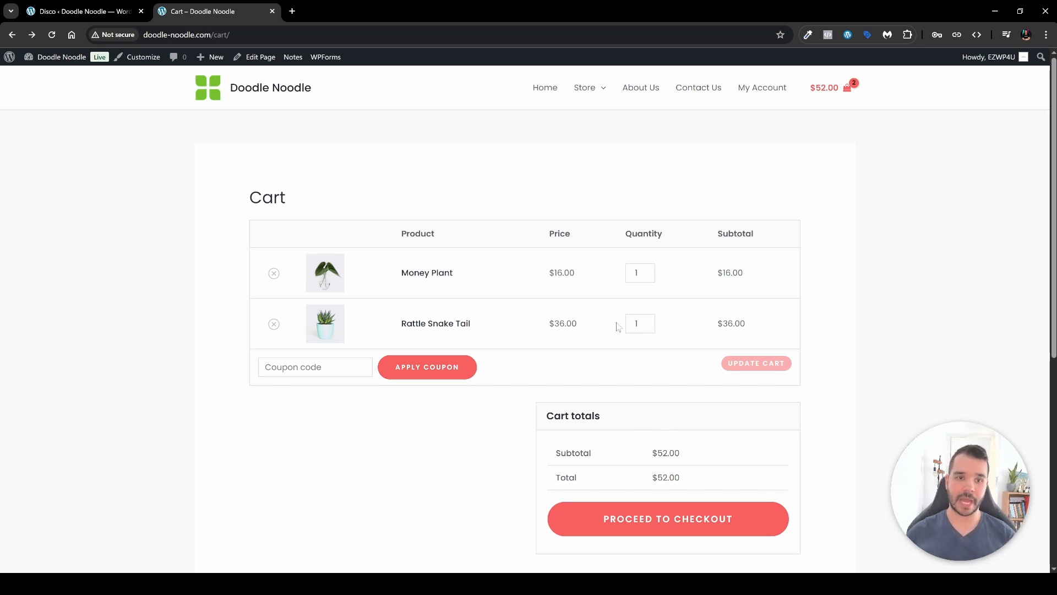
key(ctrl+shift+Tab)
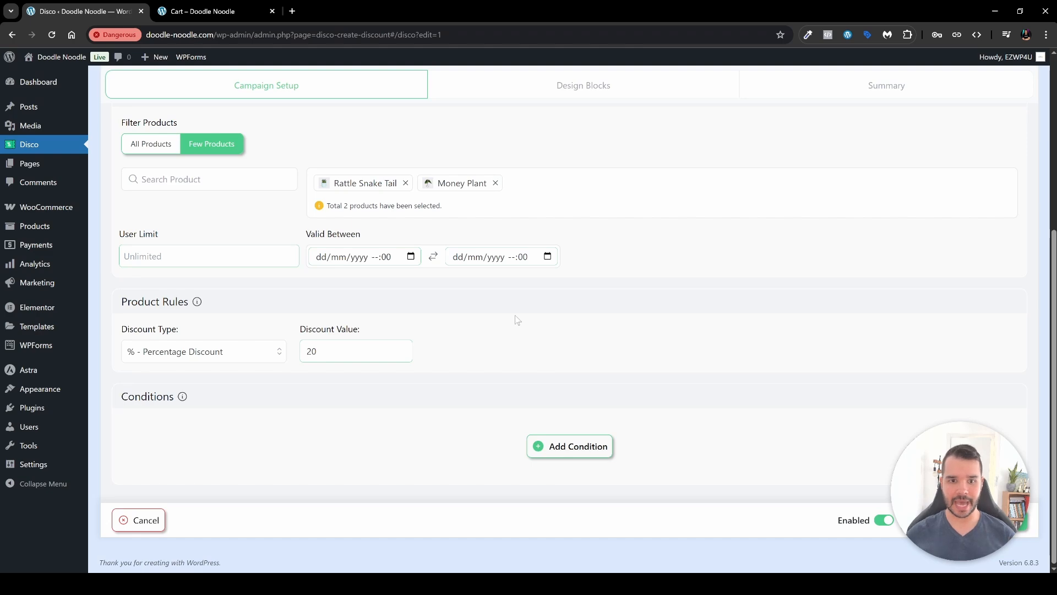
scroll(534, 338, up, 5)
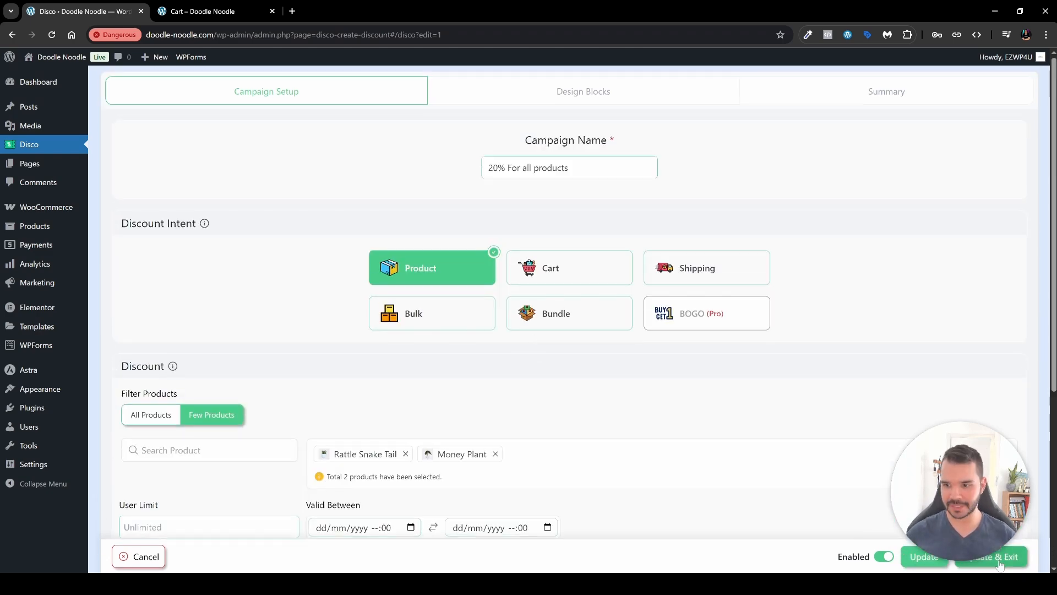
click(1000, 560)
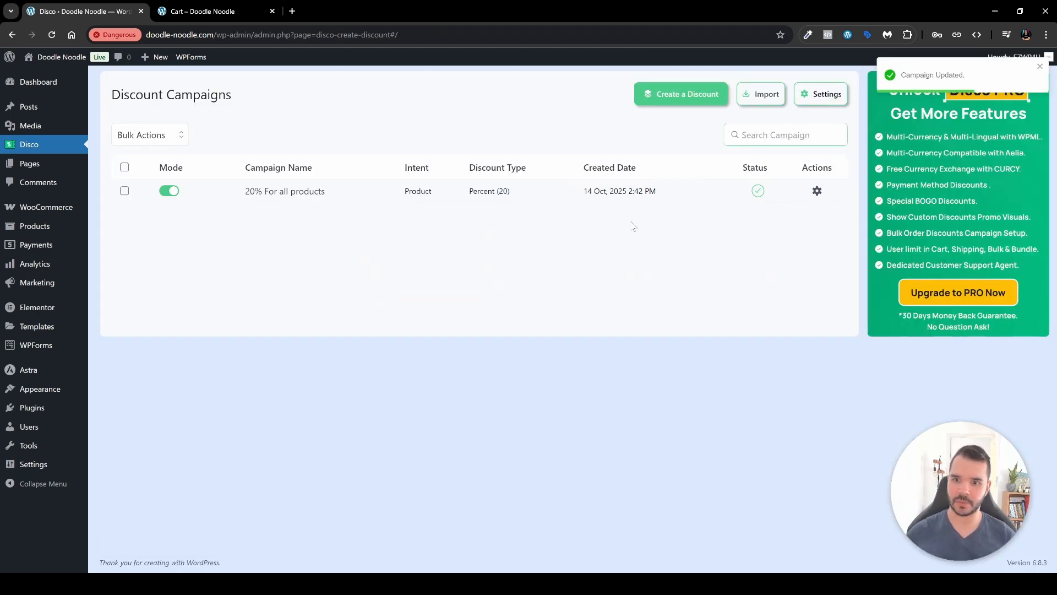
- Create a new discount campaign with Cart as the discount intent
click(677, 100)
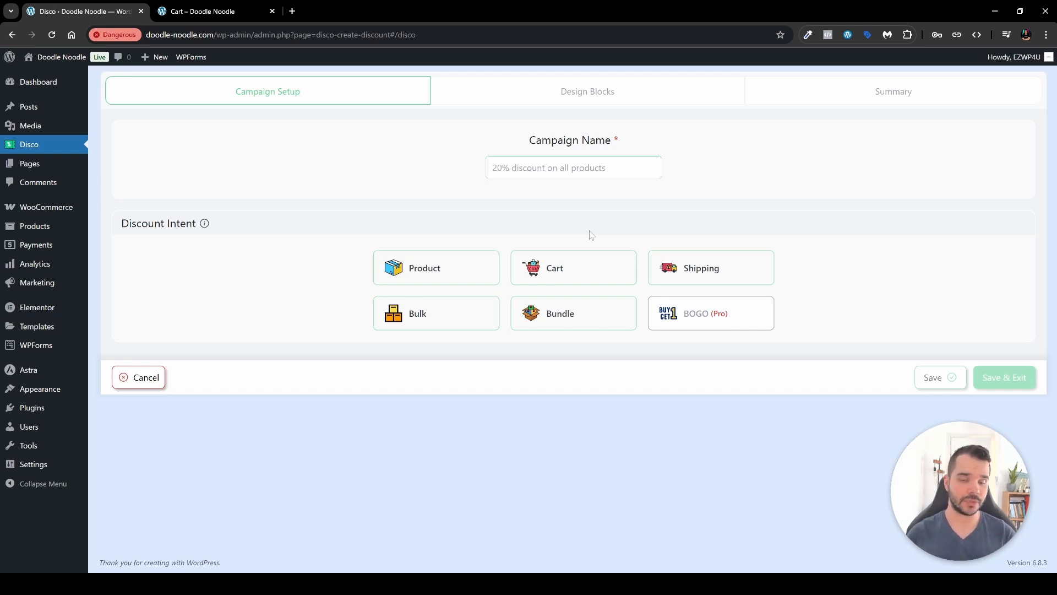
click(448, 322)
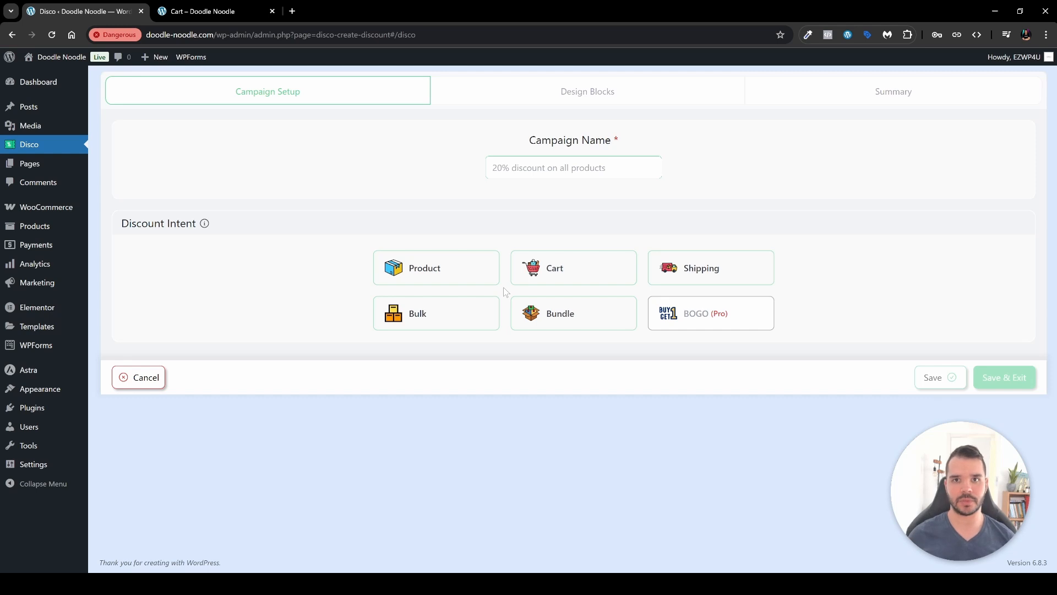
click(558, 278)
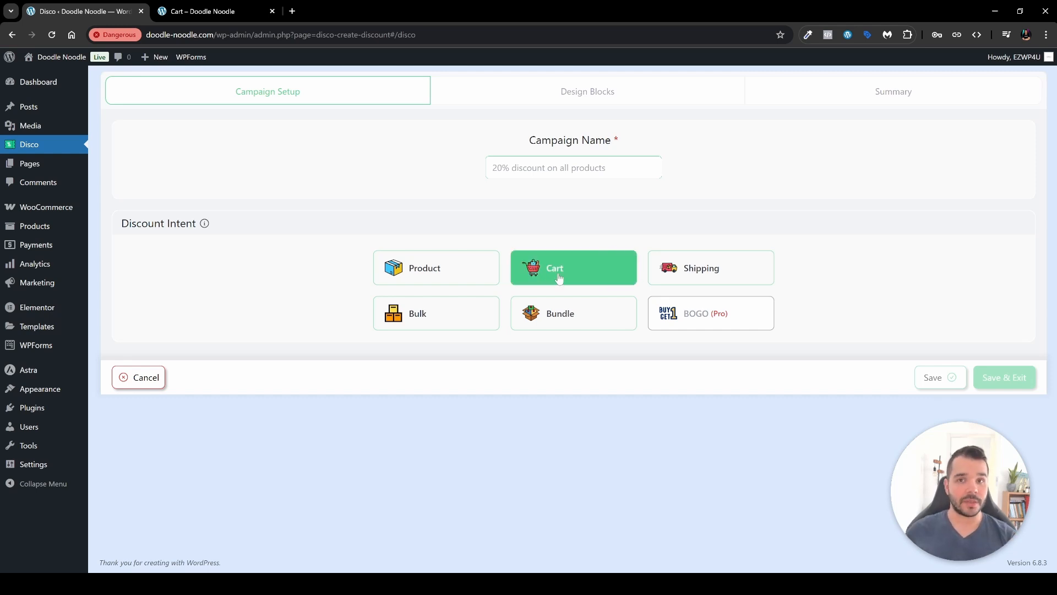
click(559, 279)
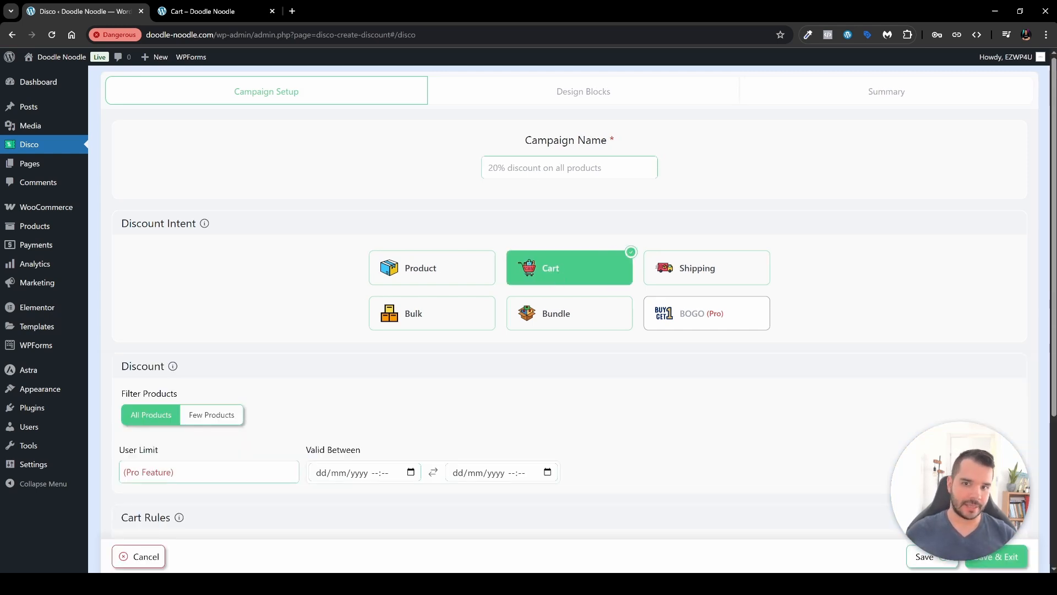
- Name the campaign "10% Discount on all the items in the cart"
click(570, 167)
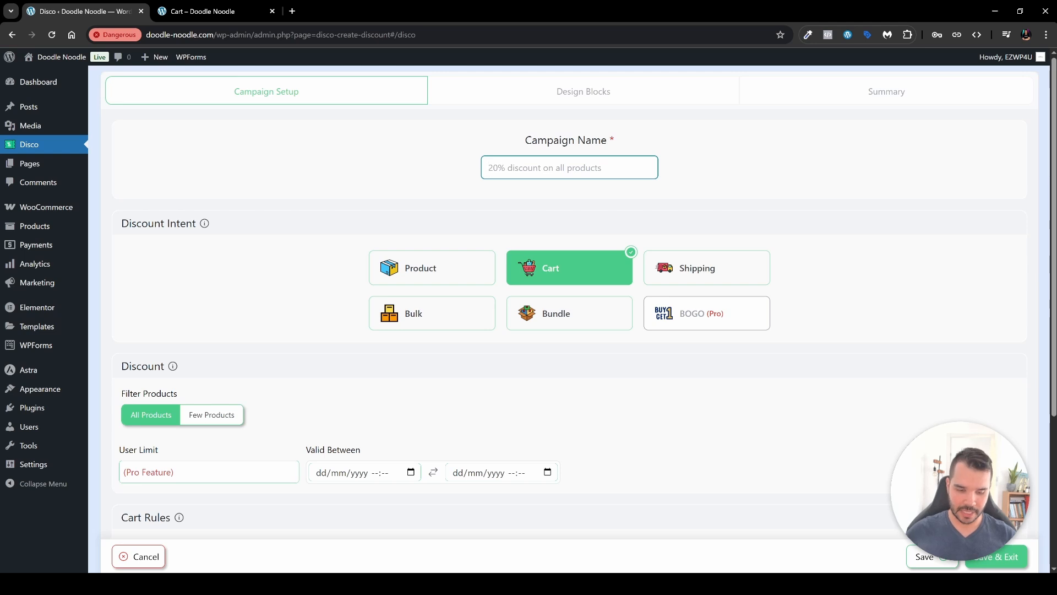
text(10)
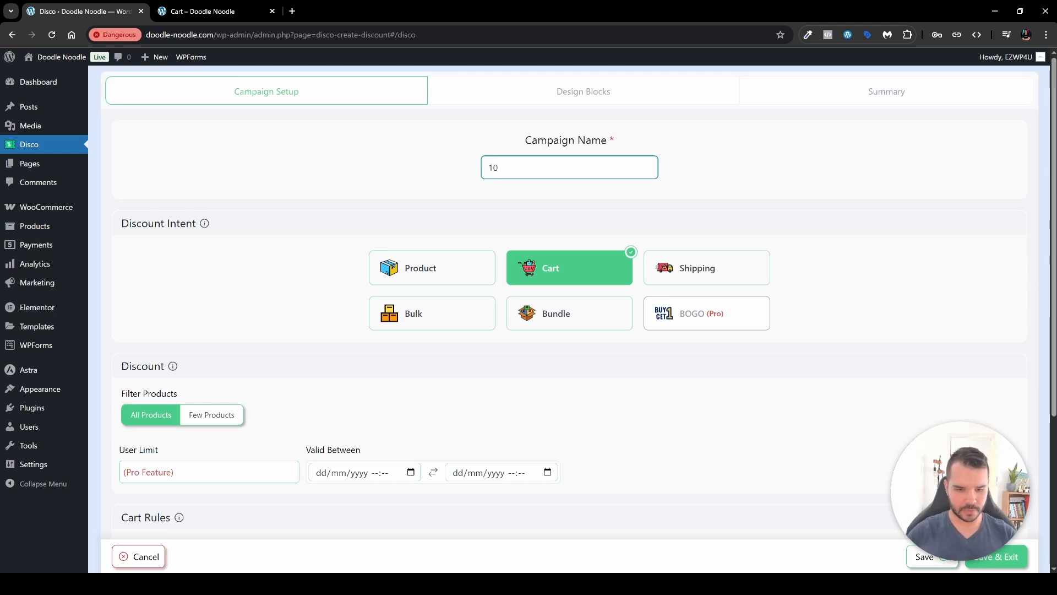
text(% Discou)
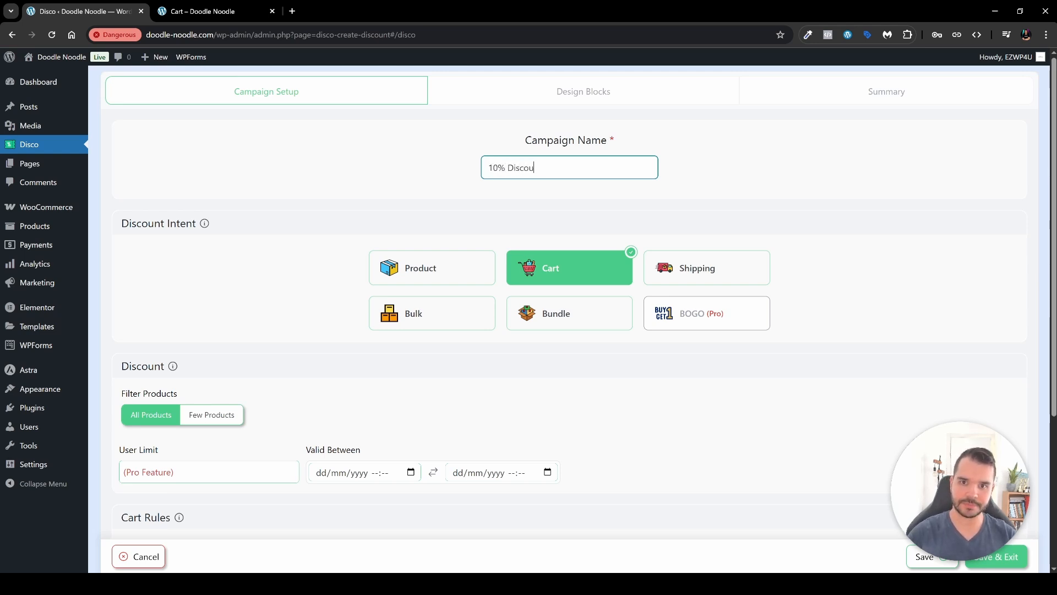
text(nt on al)
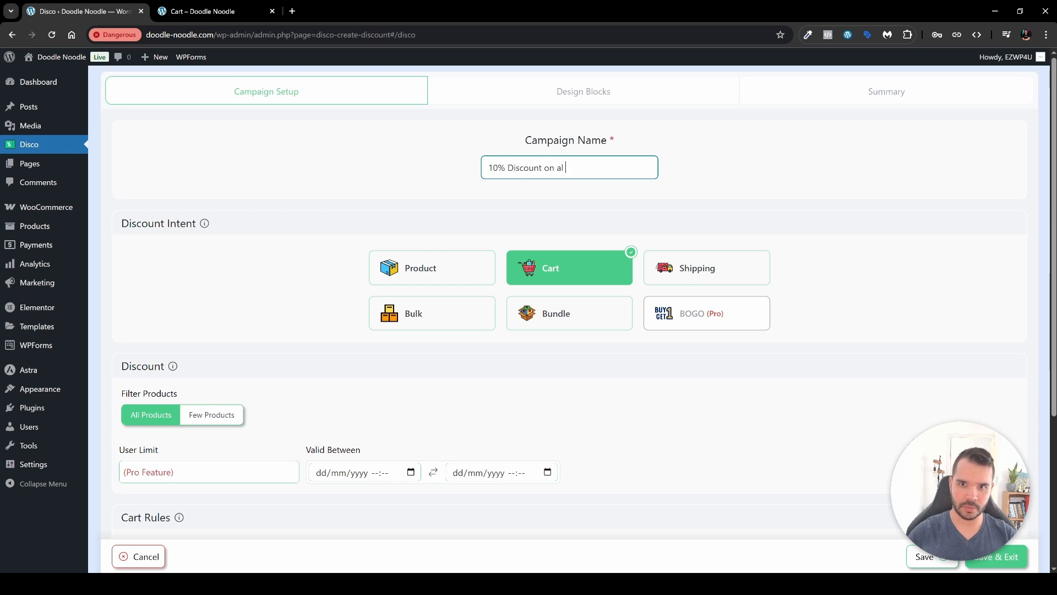
text(l the item)
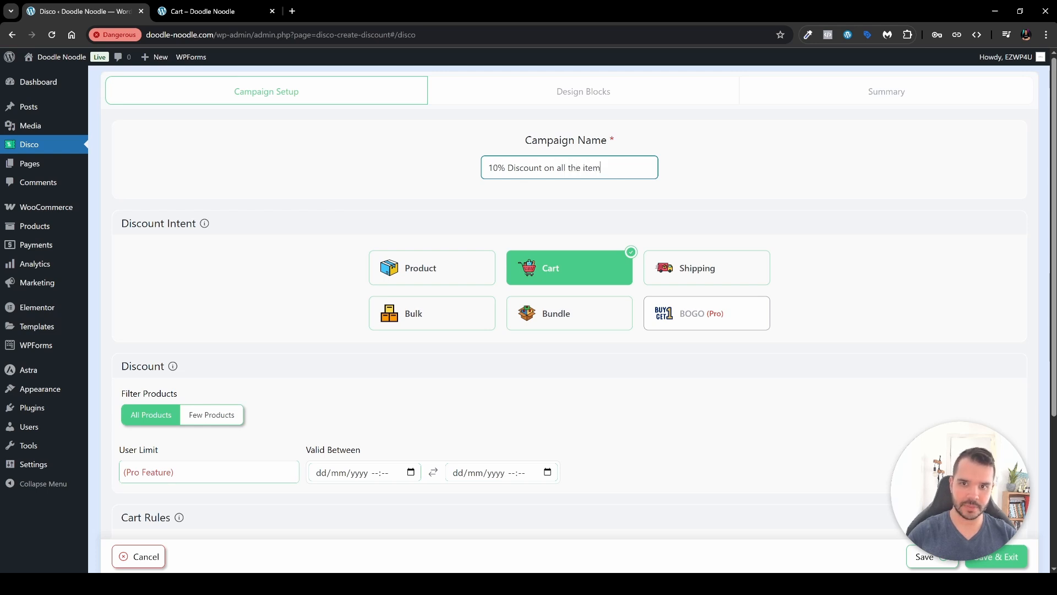
text(s in the )
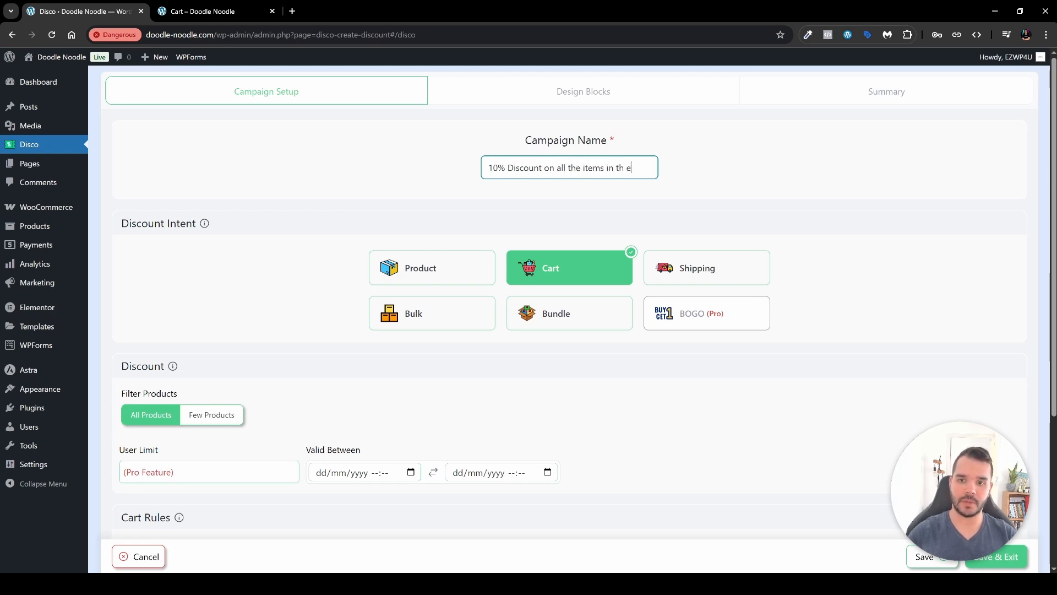
text(cart)
- Look over the cart discount's settings and add a condition to examine its available filters
scroll(279, 226, down, 3)
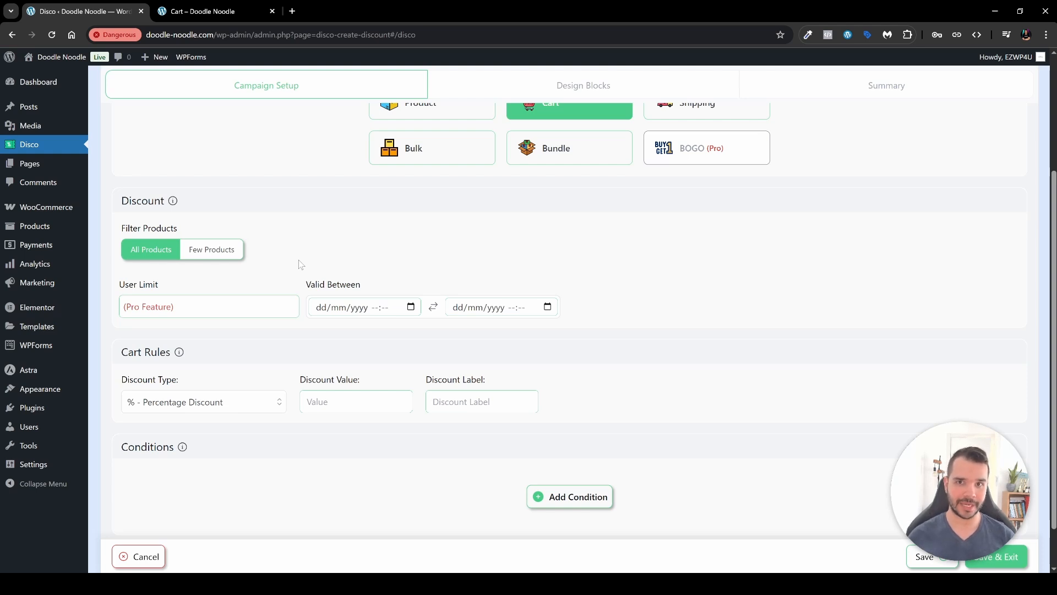
scroll(330, 270, up, 2)
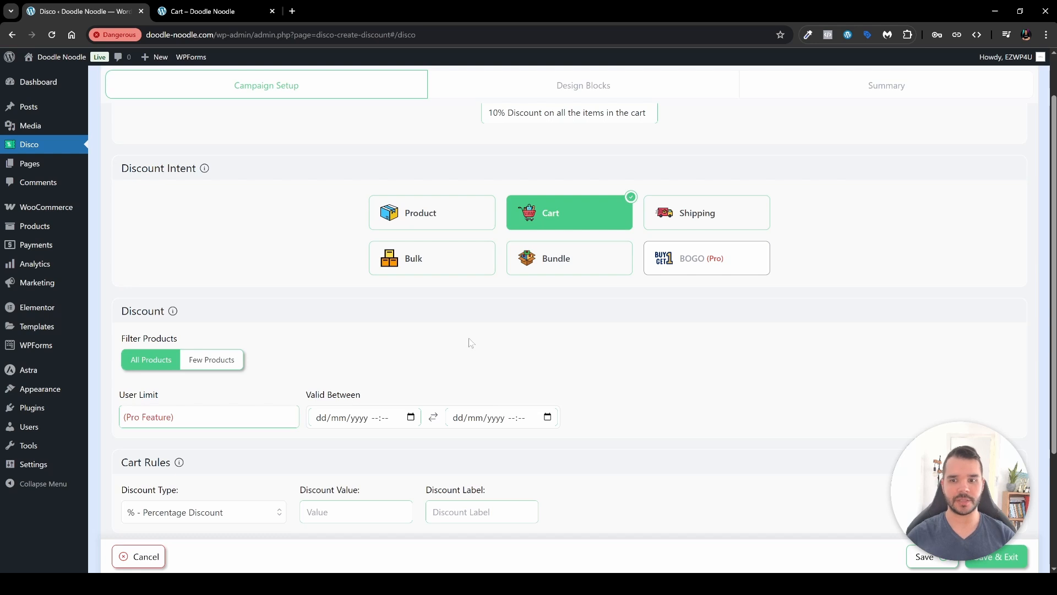
scroll(333, 417, down, 2)
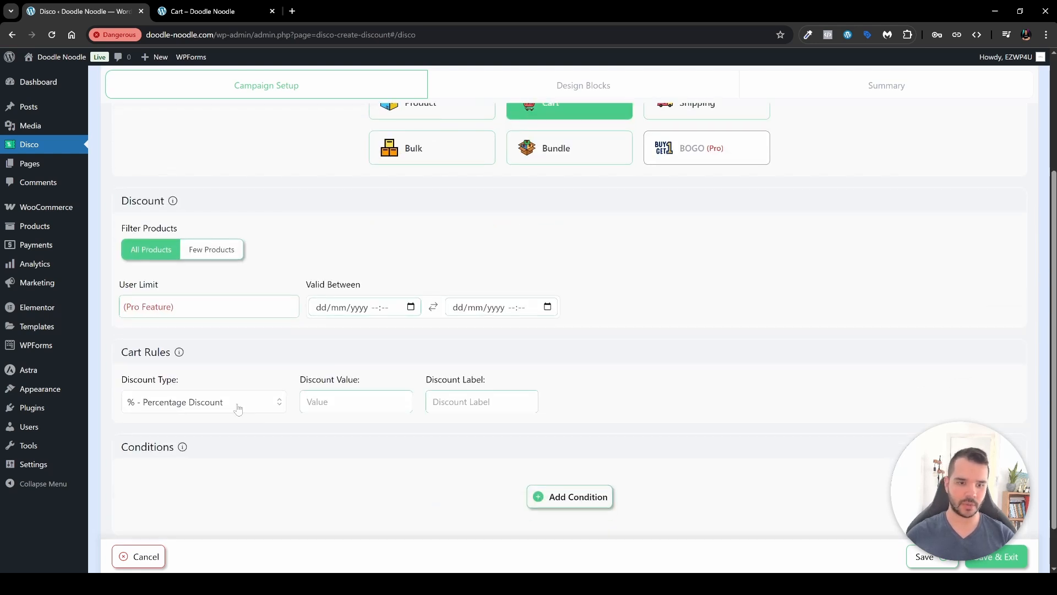
click(588, 500)
click(248, 403)
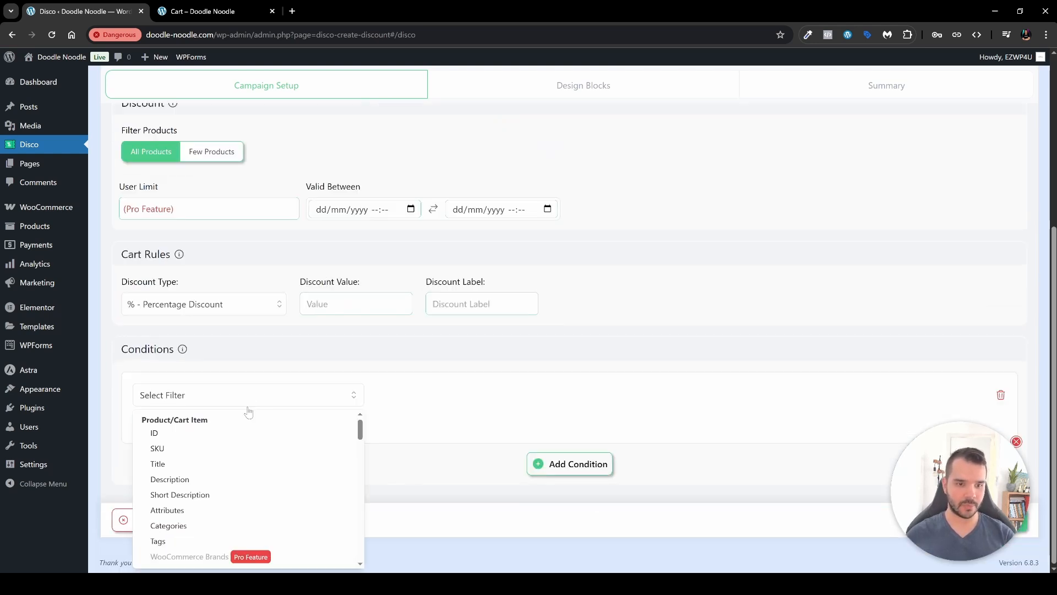
scroll(263, 465, down, 2)
scroll(276, 484, down, 6)
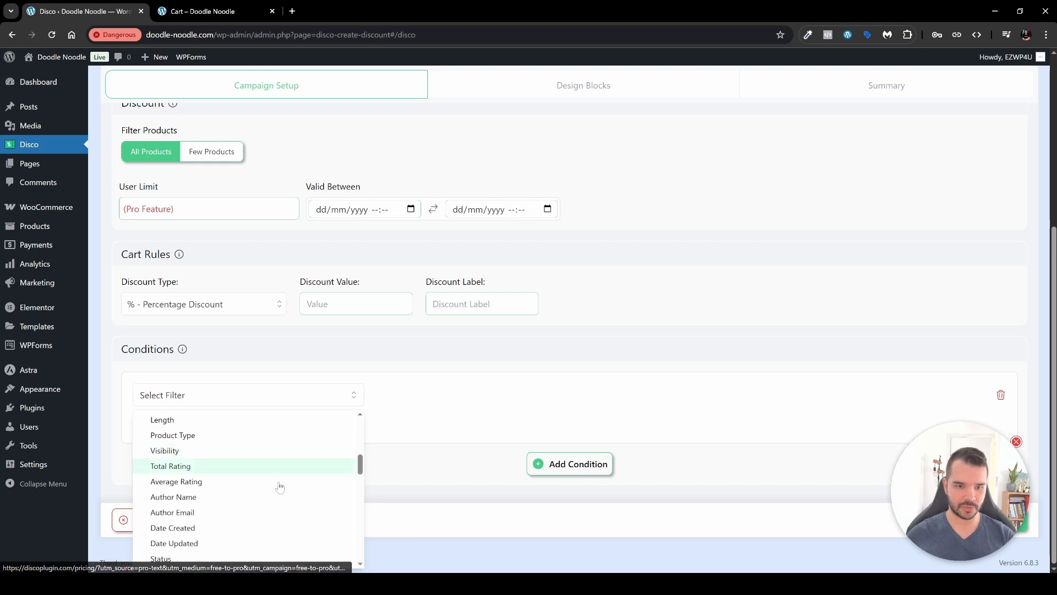
scroll(276, 484, up, 10)
scroll(374, 463, up, 5)
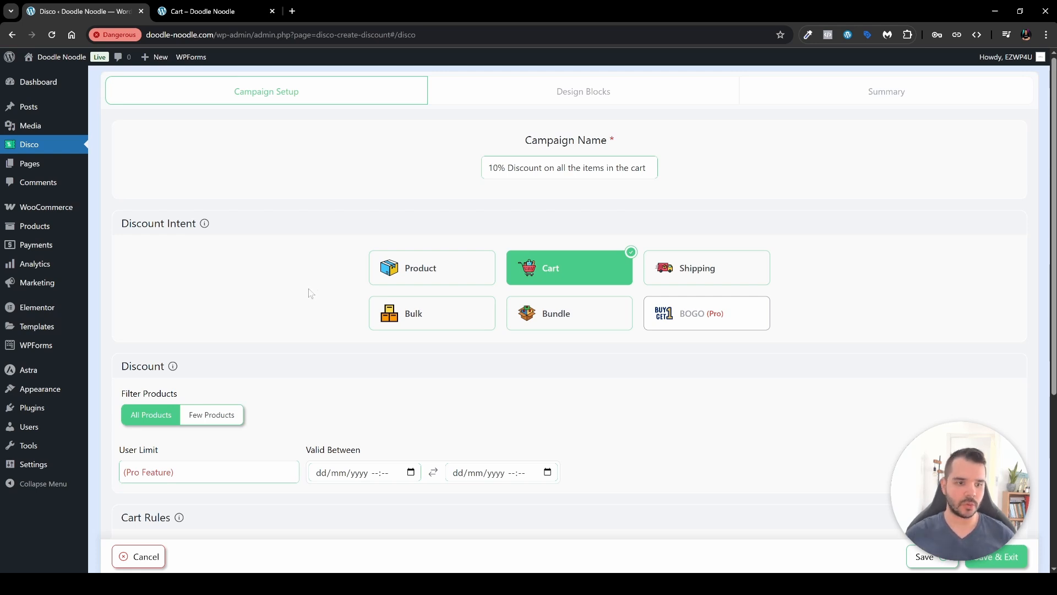
- Install and activate the Disco Pro plugin from disco-pro.zip in a separate tab, and return to the cart campaign form
mouse_move(39, 417)
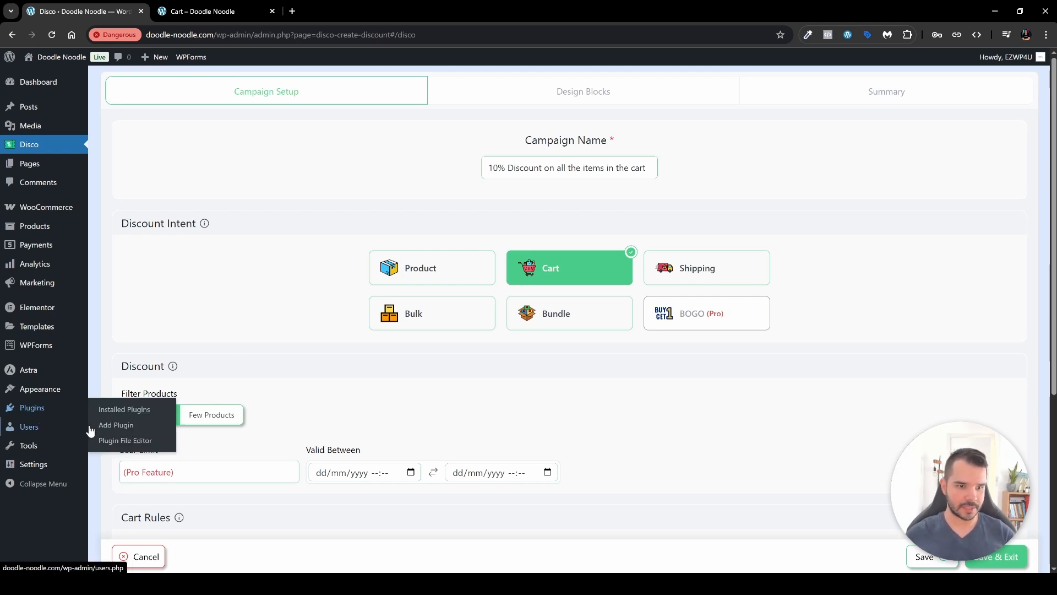
middle_click(119, 427)
click(355, 12)
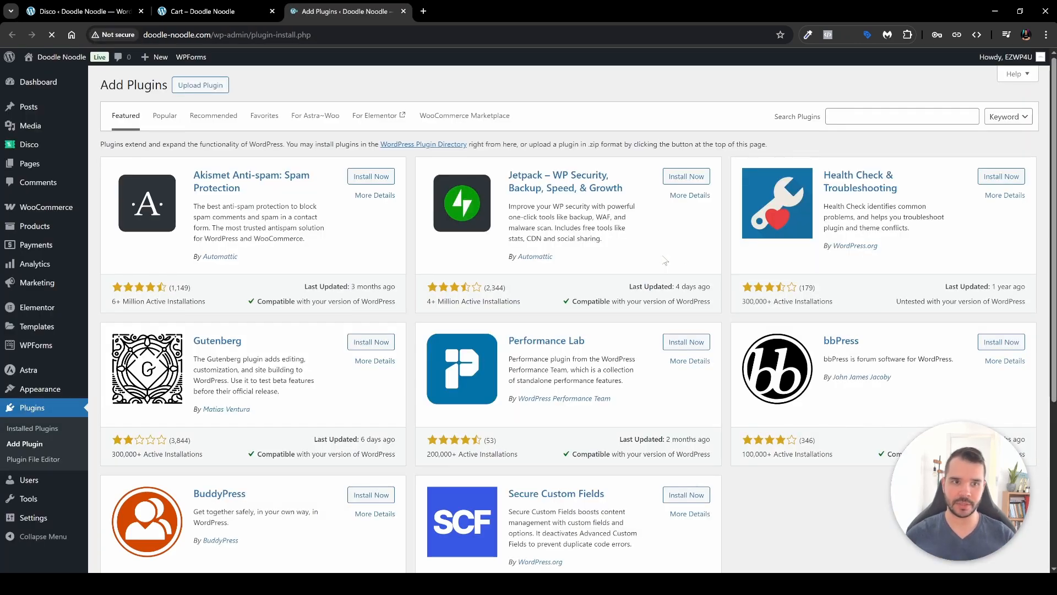
click(222, 88)
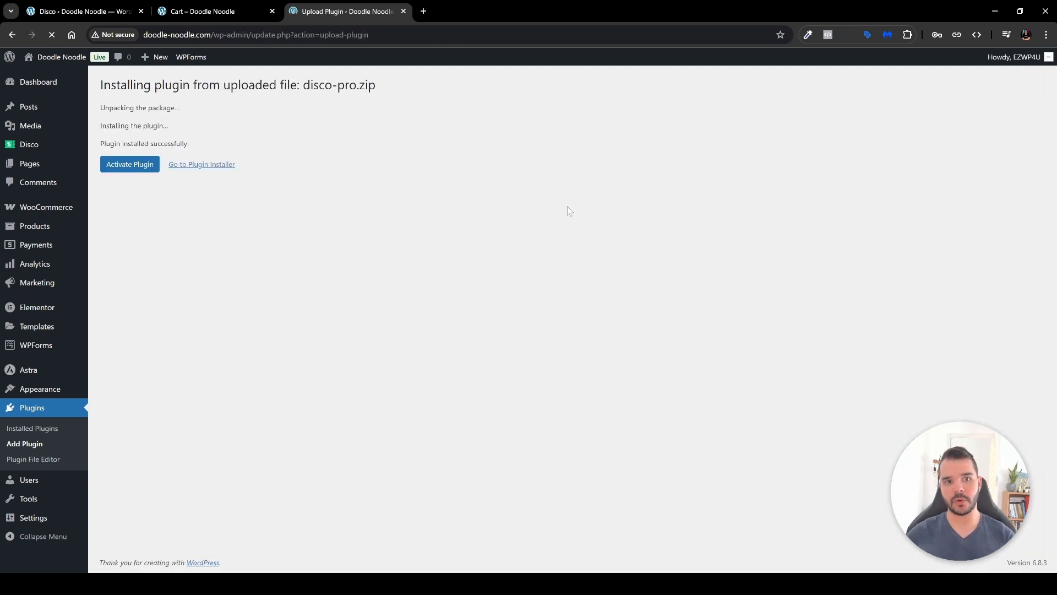
click(137, 166)
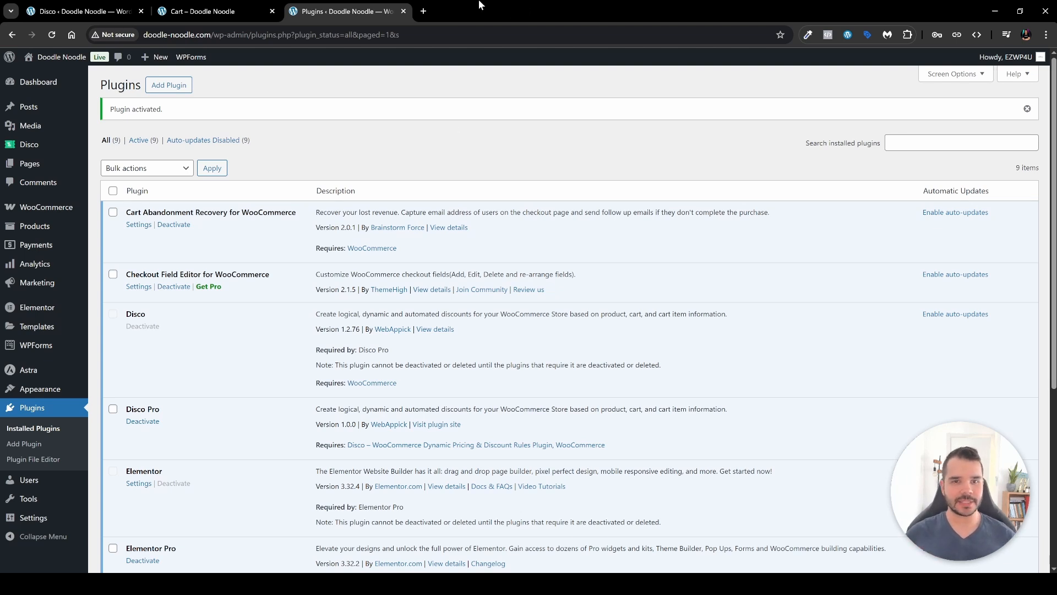
click(404, 11)
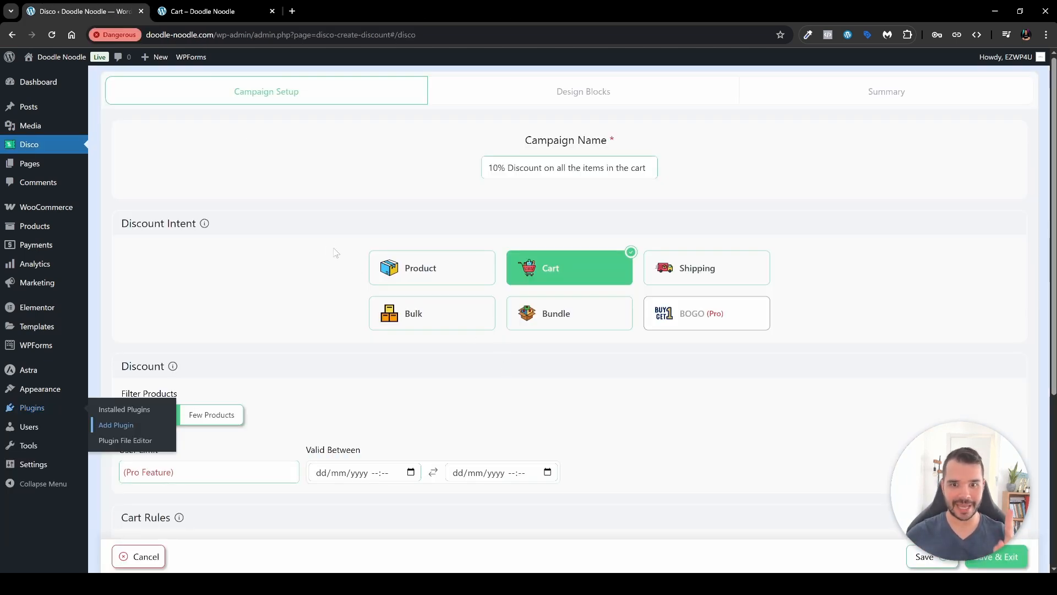
scroll(881, 408, down, 1)
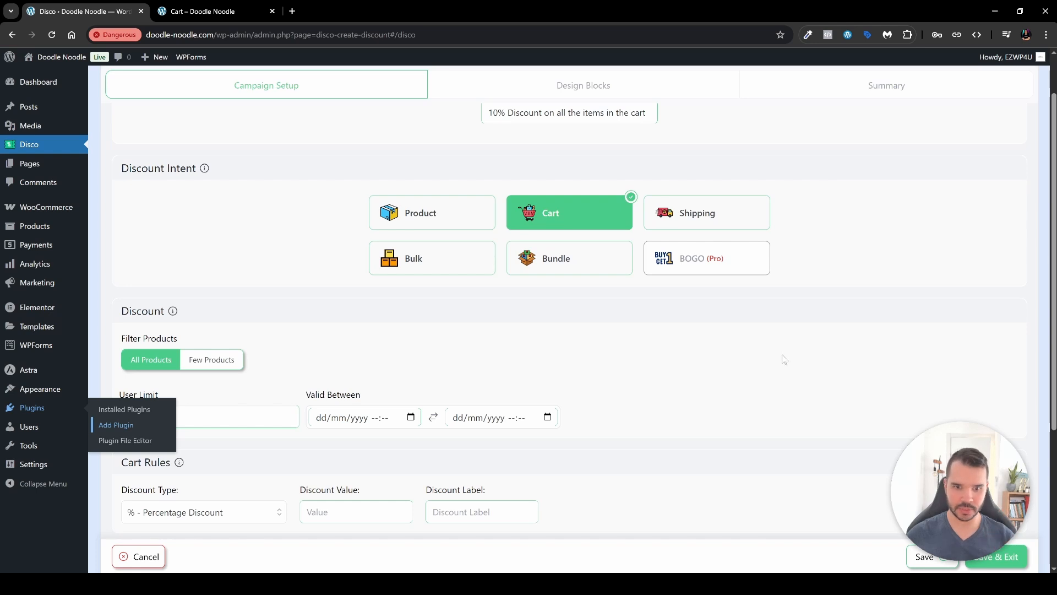
- Set the cart rule's discount value to 10 with the label "Halloween 2025 Celebration", and save the campaign
click(929, 566)
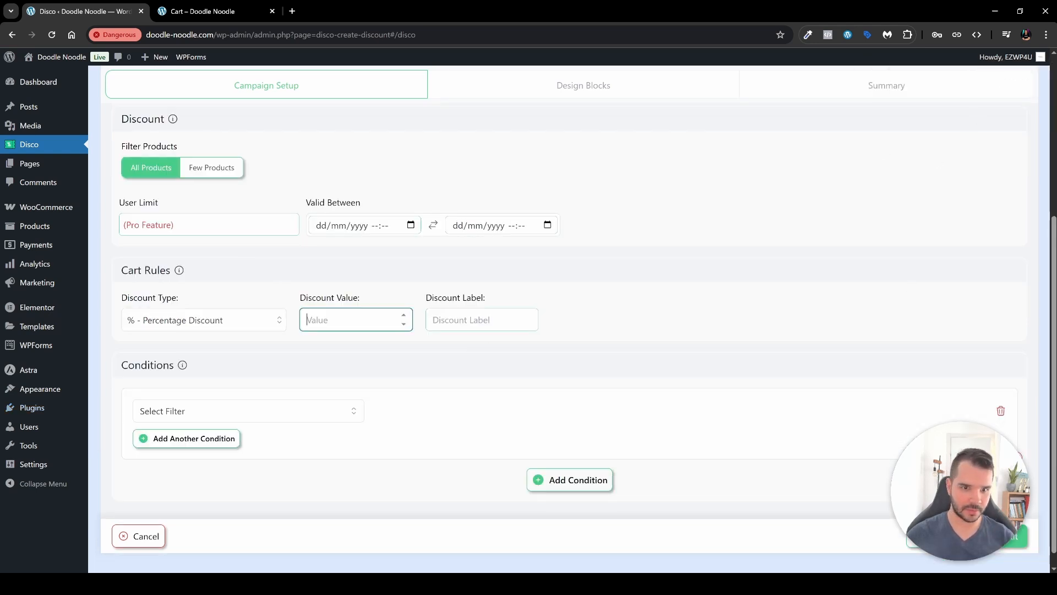
text(10)
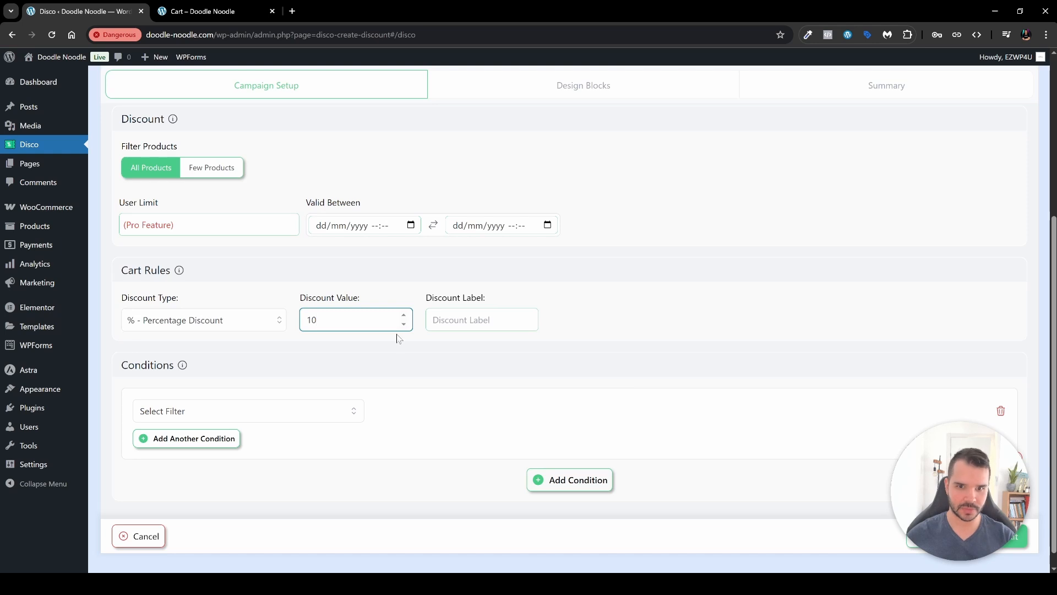
key(Tab)
text(H)
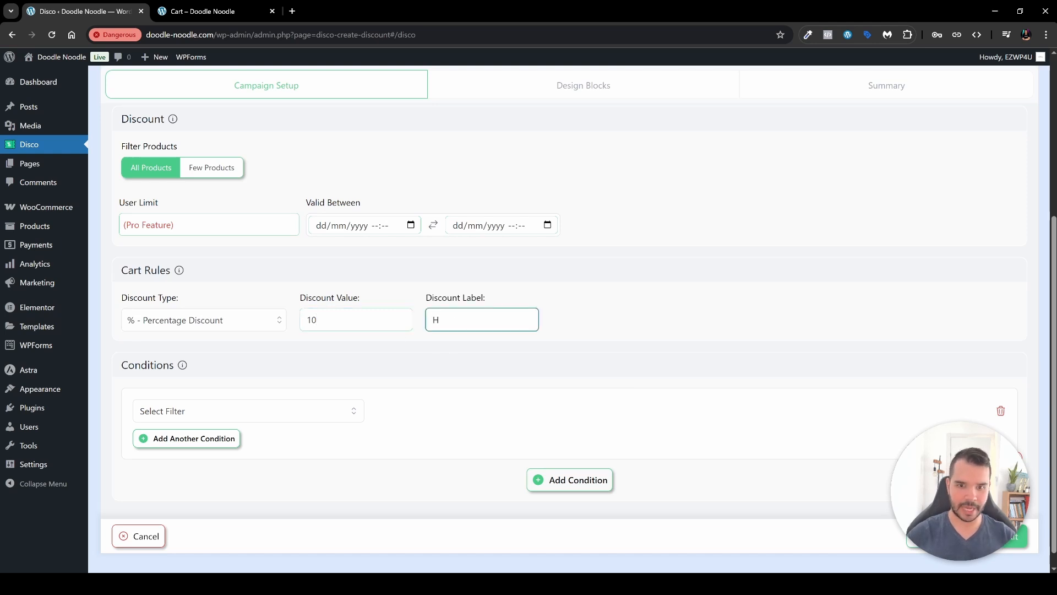
text(alloween 2025)
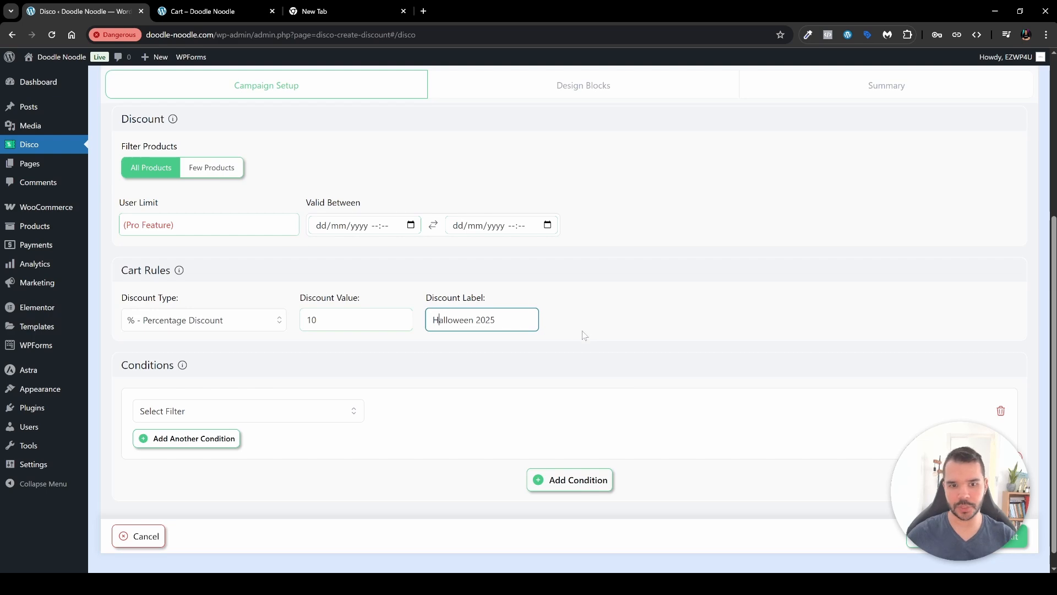
click(519, 320)
text(Celebration)
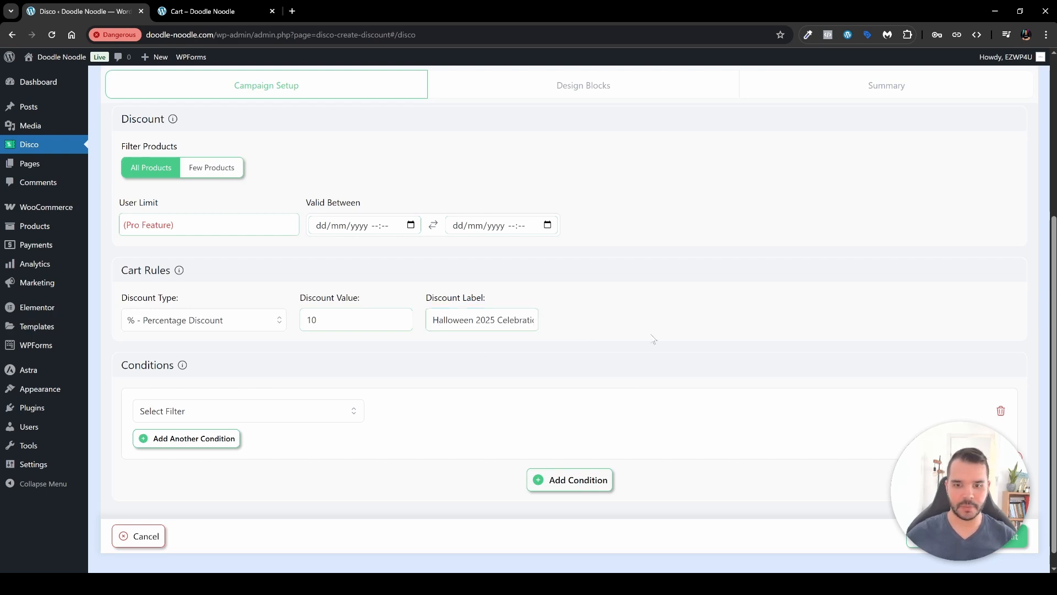
click(933, 541)
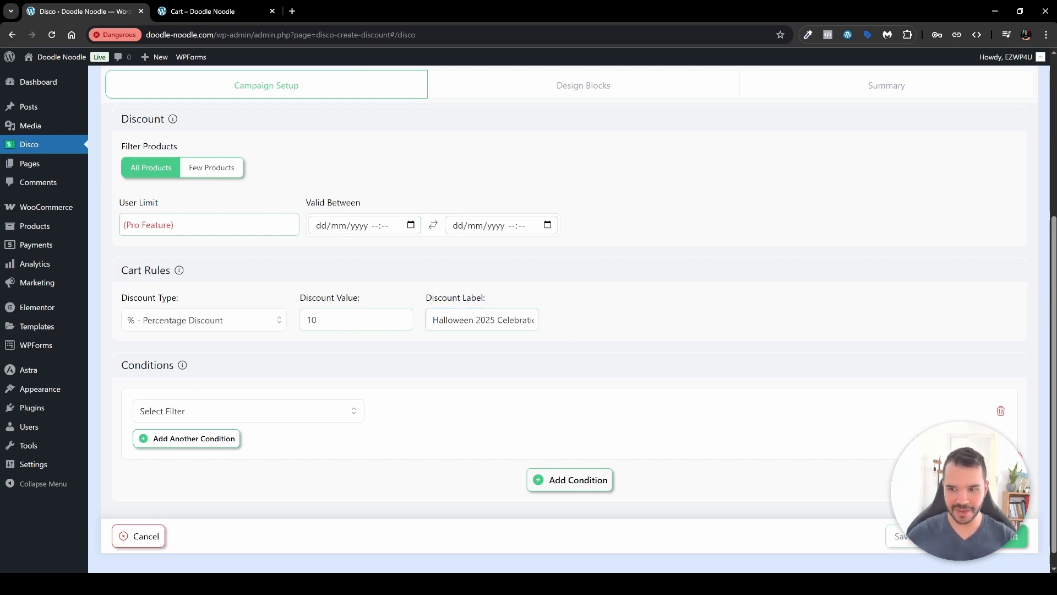
- Reload the saved campaign to apply the Pro features, and look over its discount, cart rule and condition settings
scroll(702, 330, up, 4)
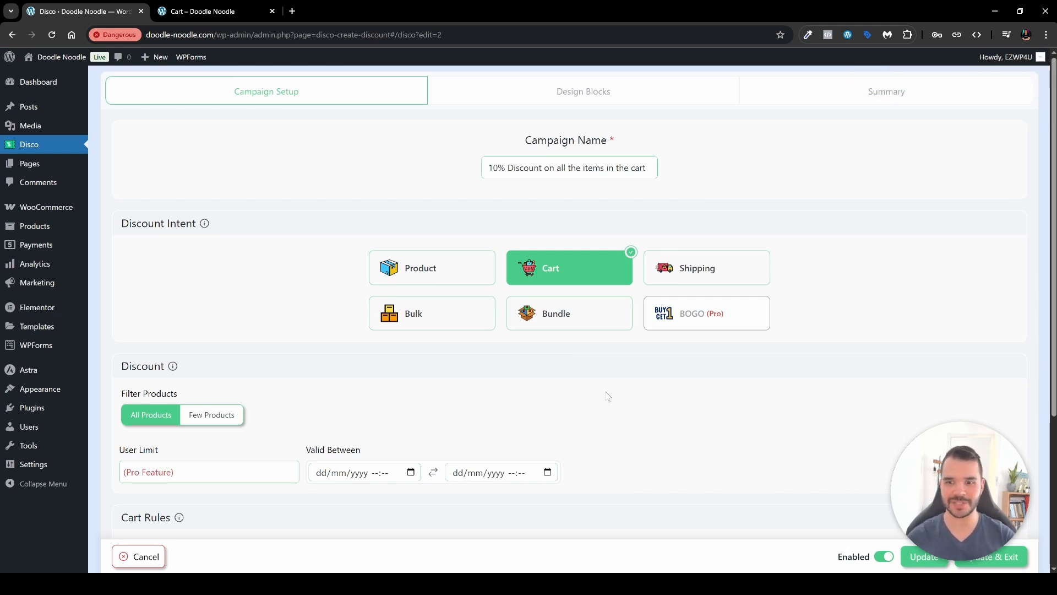
click(53, 37)
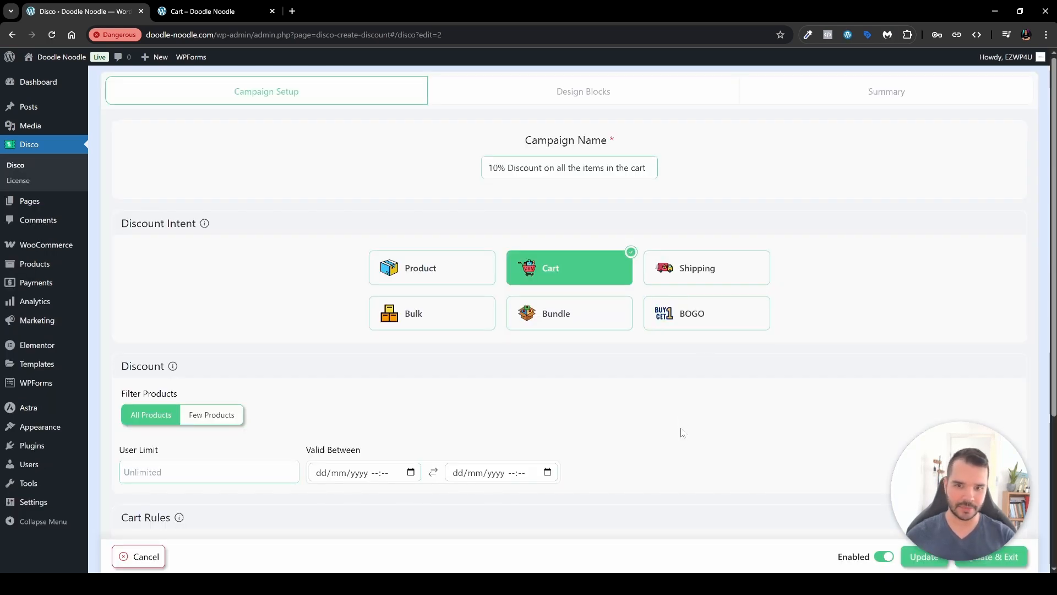
scroll(683, 385, down, 2)
scroll(683, 377, down, 2)
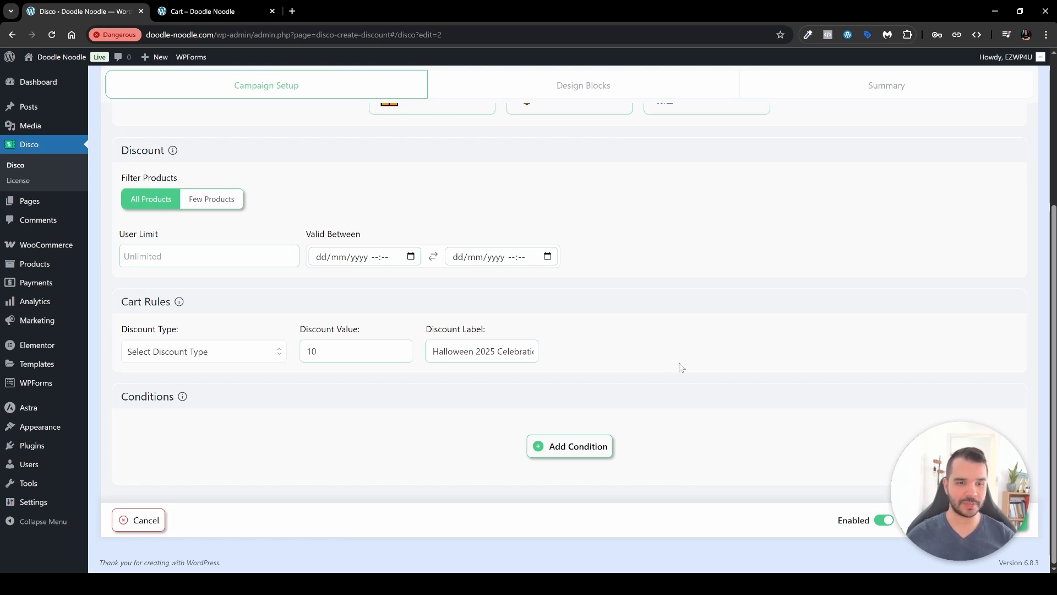
scroll(189, 193, up, 3)
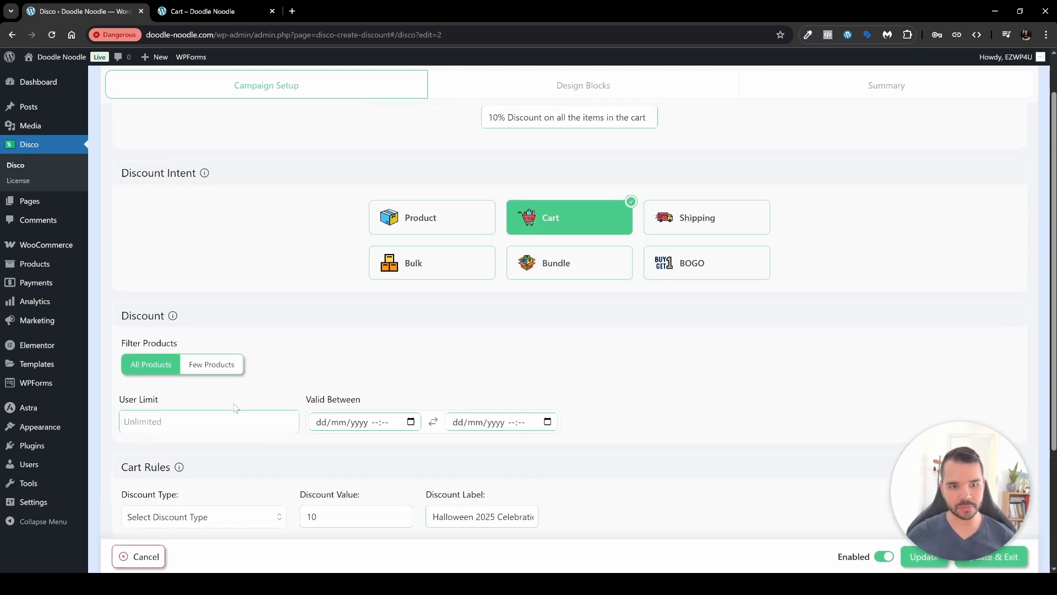
scroll(563, 388, down, 1)
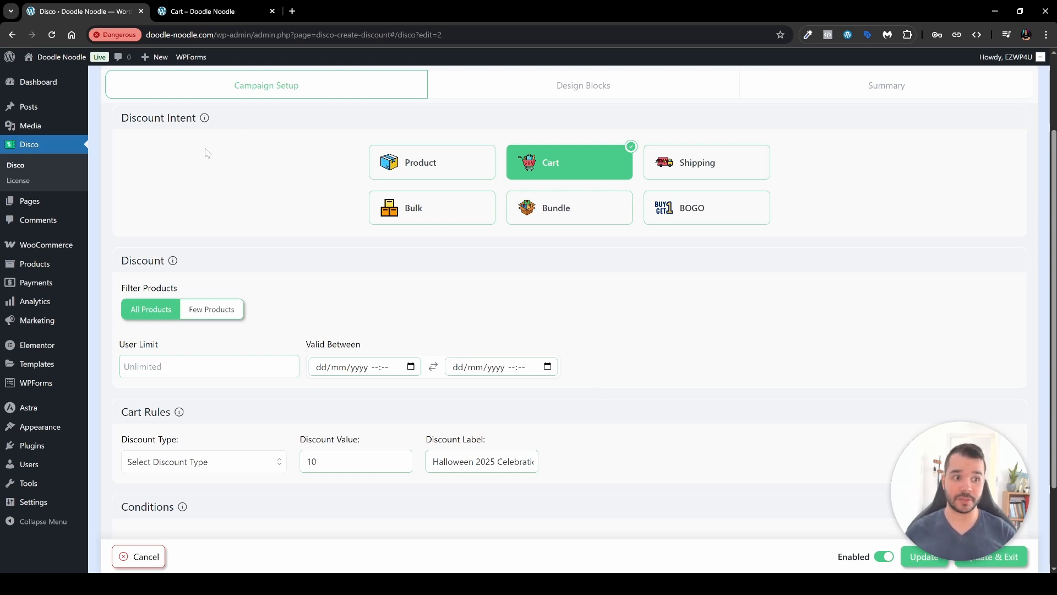
- Disable the "20% For all products" campaign from the campaign list in a separate tab, and return to the cart campaign
middle_click(16, 164)
click(216, 10)
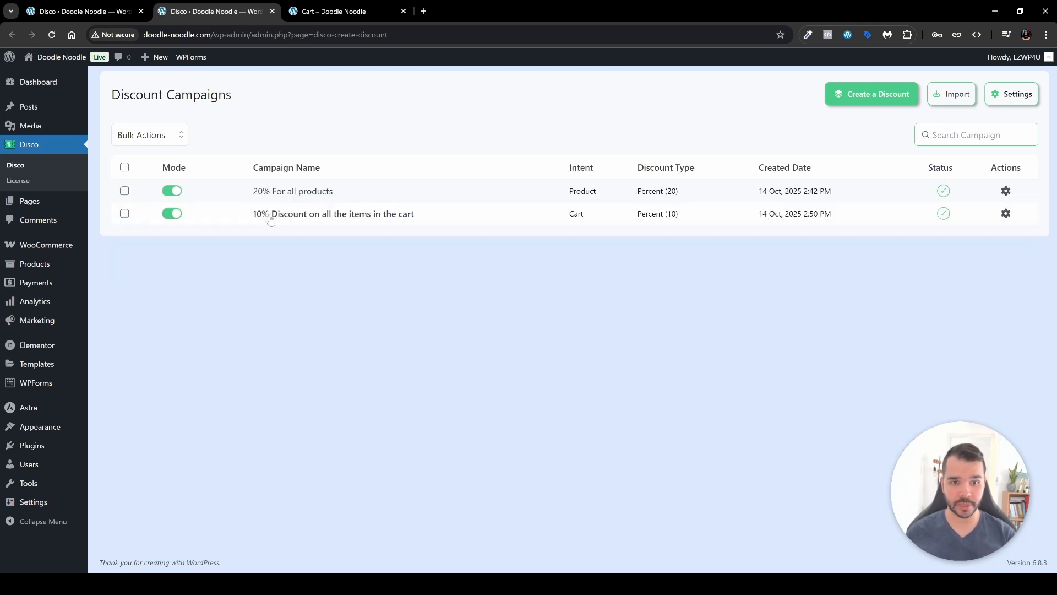
click(172, 191)
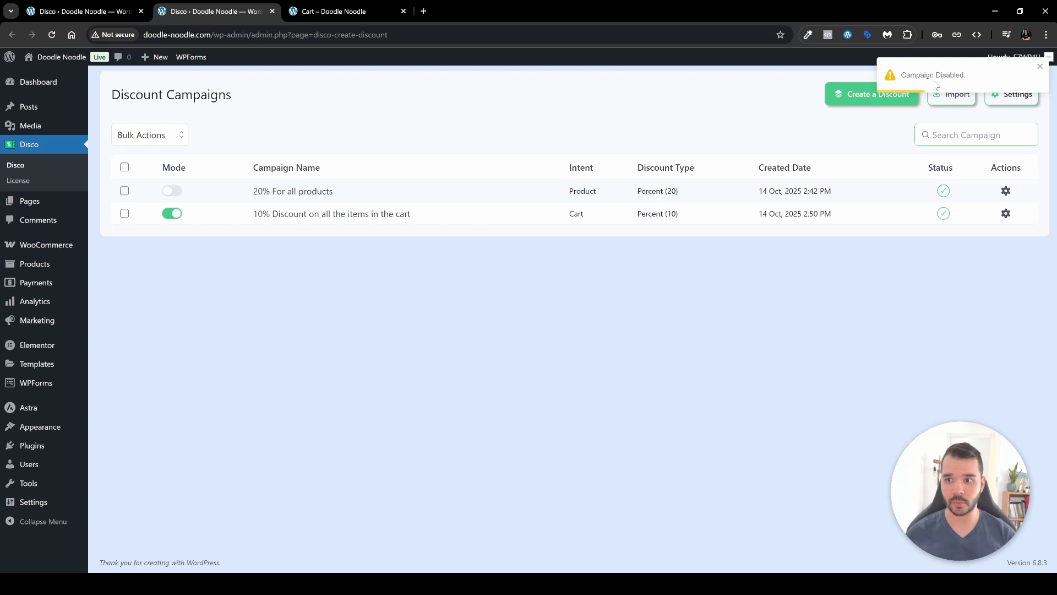
click(273, 13)
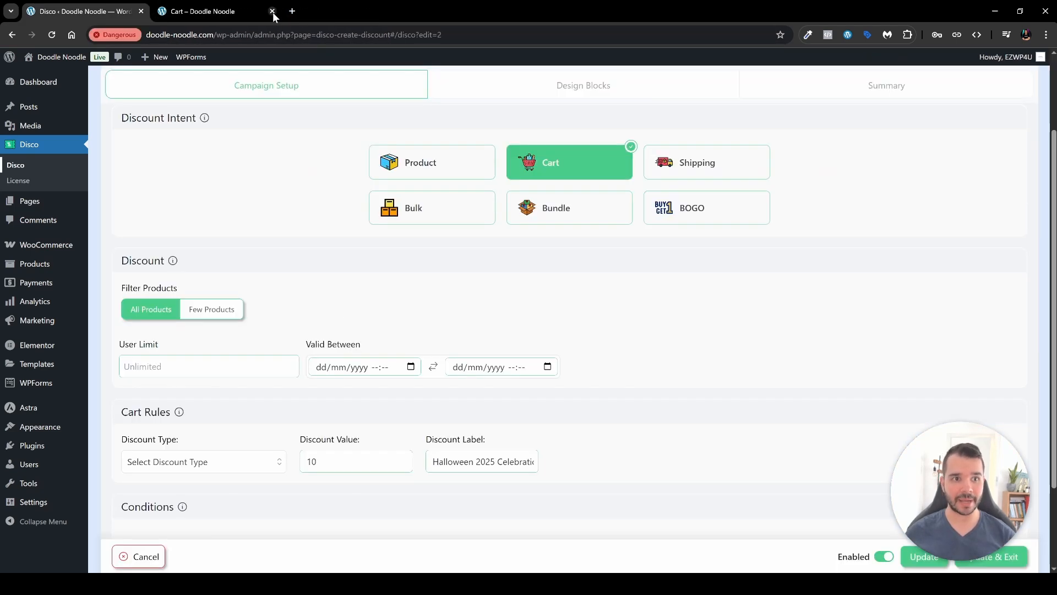
- Limit the cart discount to a few products, selecting Money Plant and Rattle Snake Tail
click(215, 311)
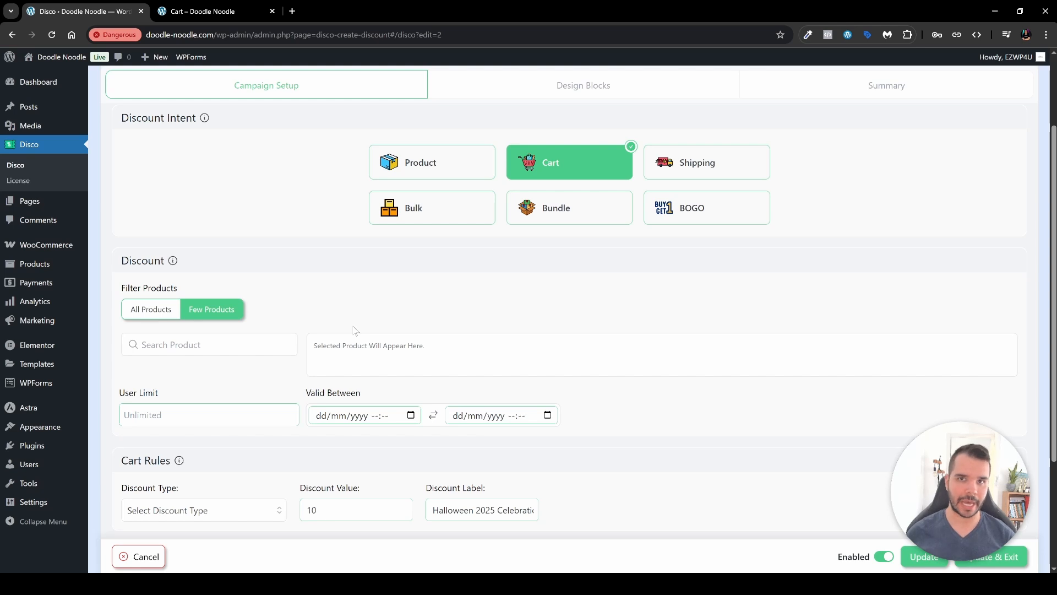
click(209, 345)
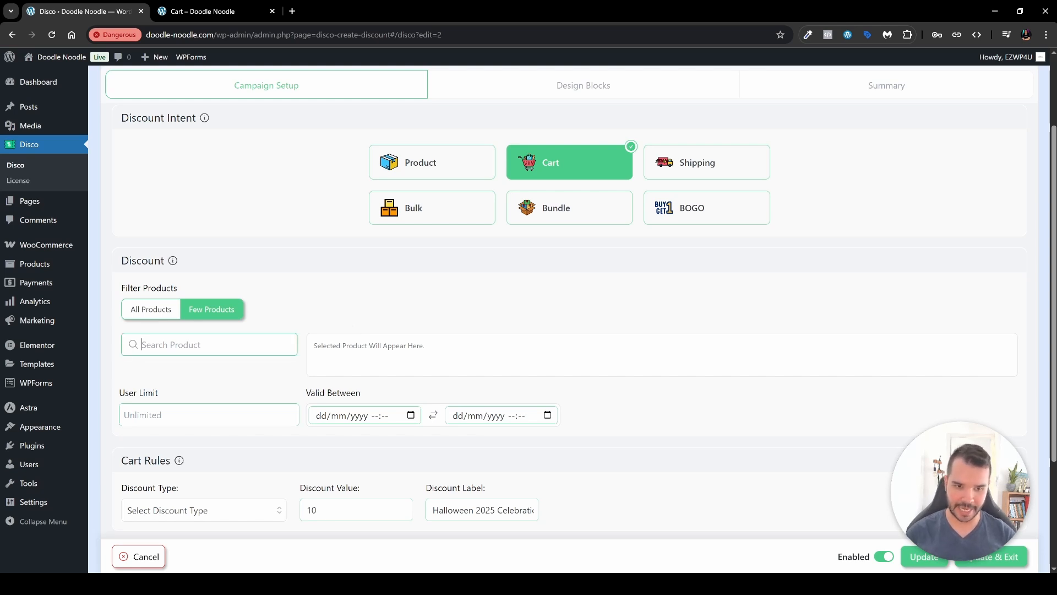
text(Macon)
key(BackSpace)
key(BackSpace)
key(BackSpace)
key(BackSpace)
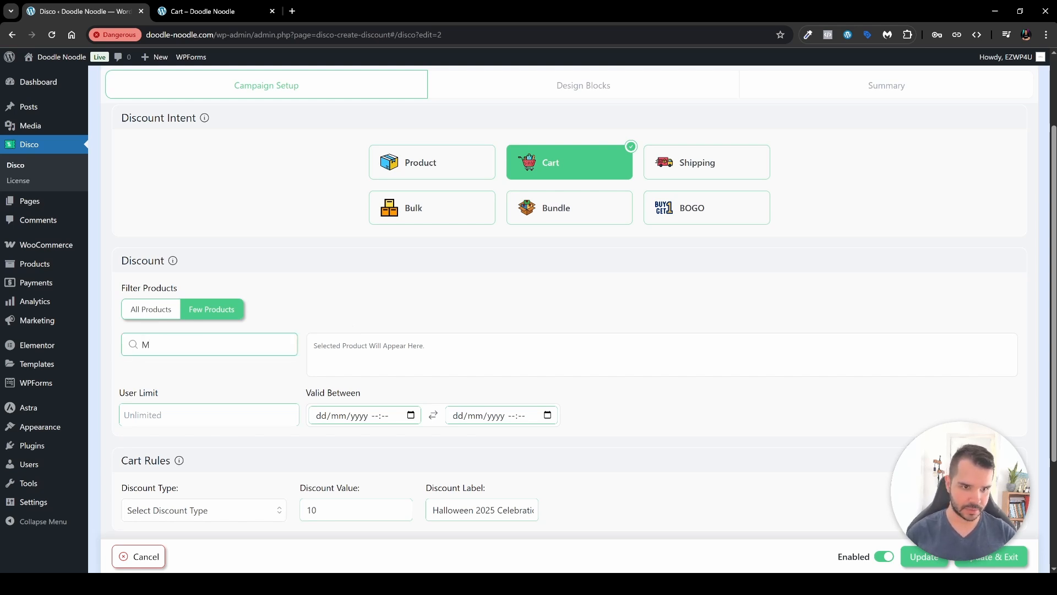
text(one)
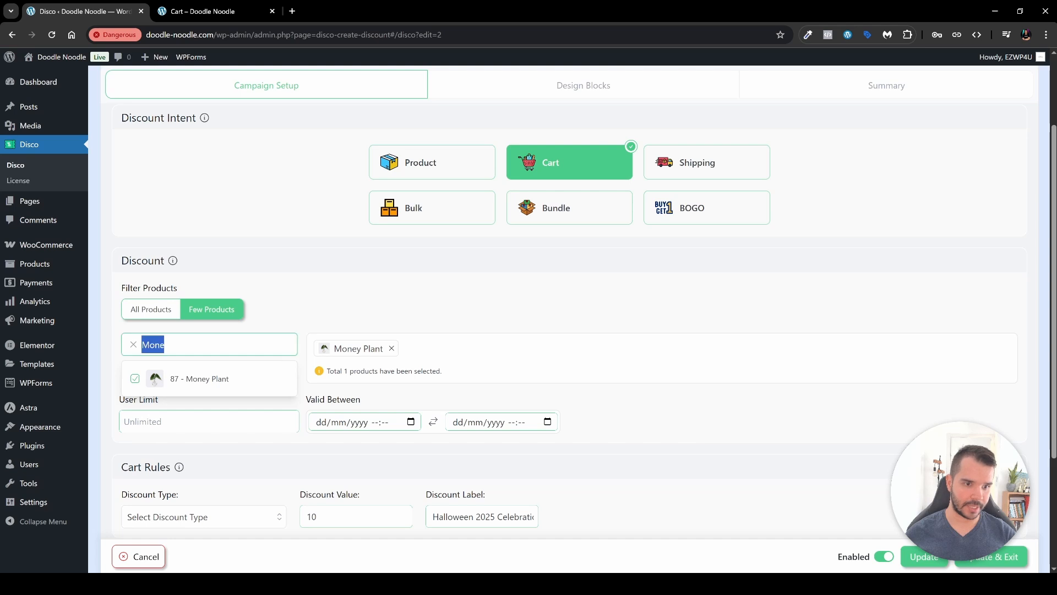
text(Rattle)
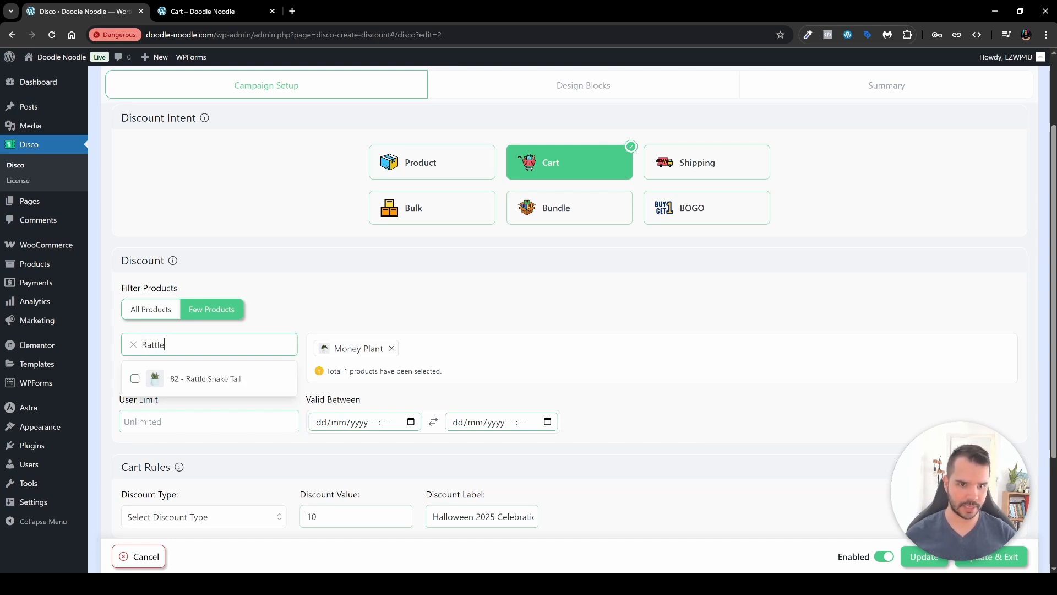
click(232, 379)
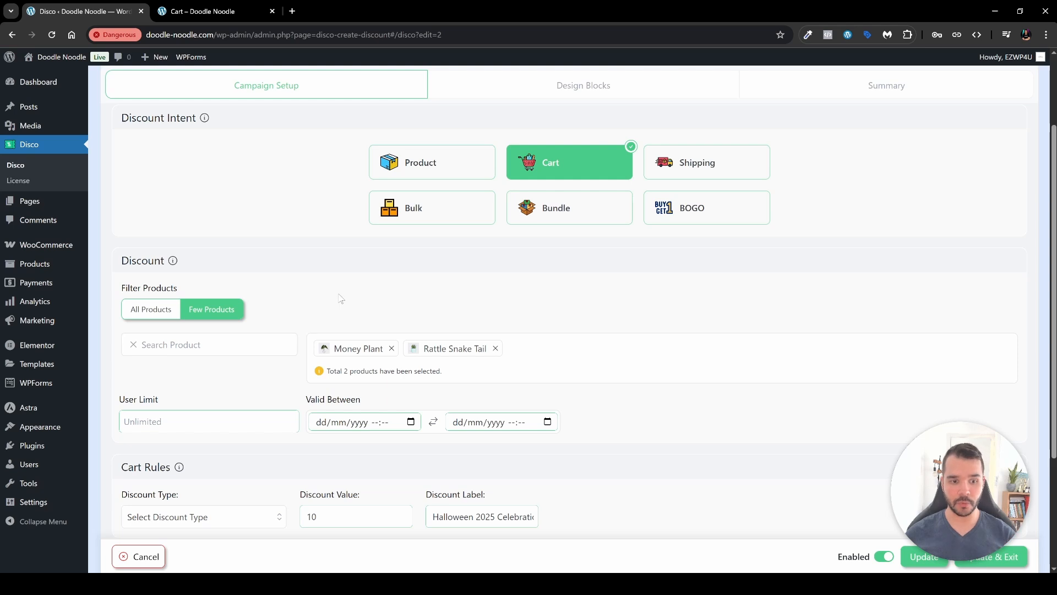
- Set the cart rule's discount type to Percentage Discount and update the campaign
scroll(347, 358, down, 2)
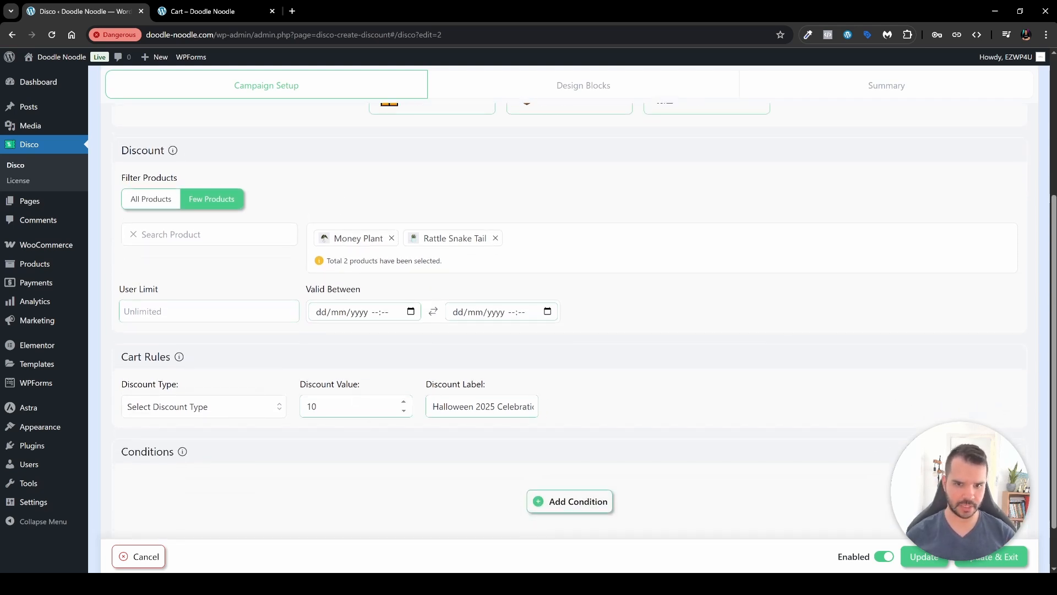
scroll(551, 330, up, 2)
scroll(551, 331, down, 1)
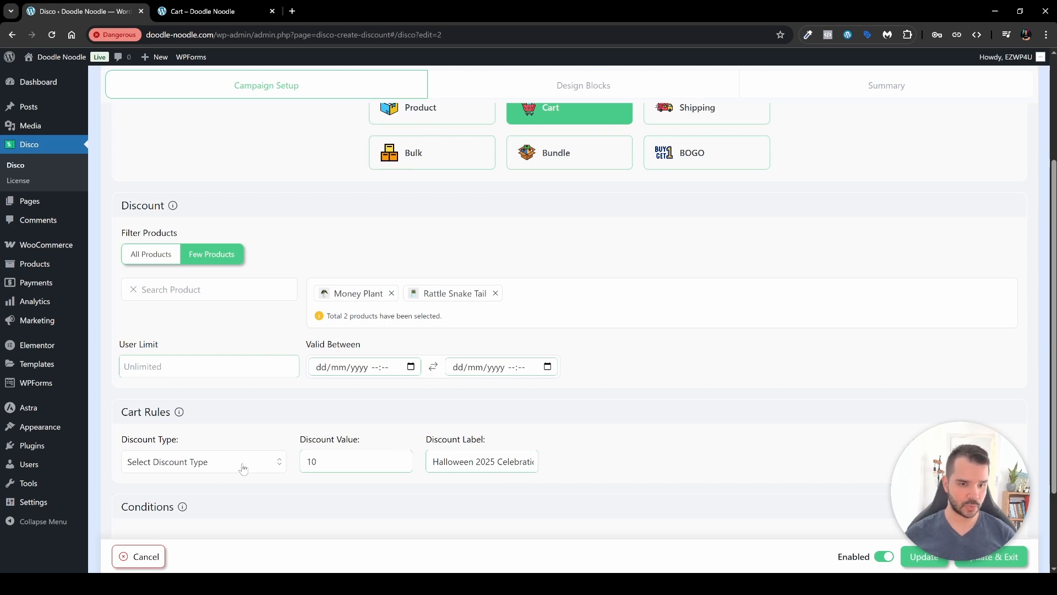
scroll(255, 461, down, 1)
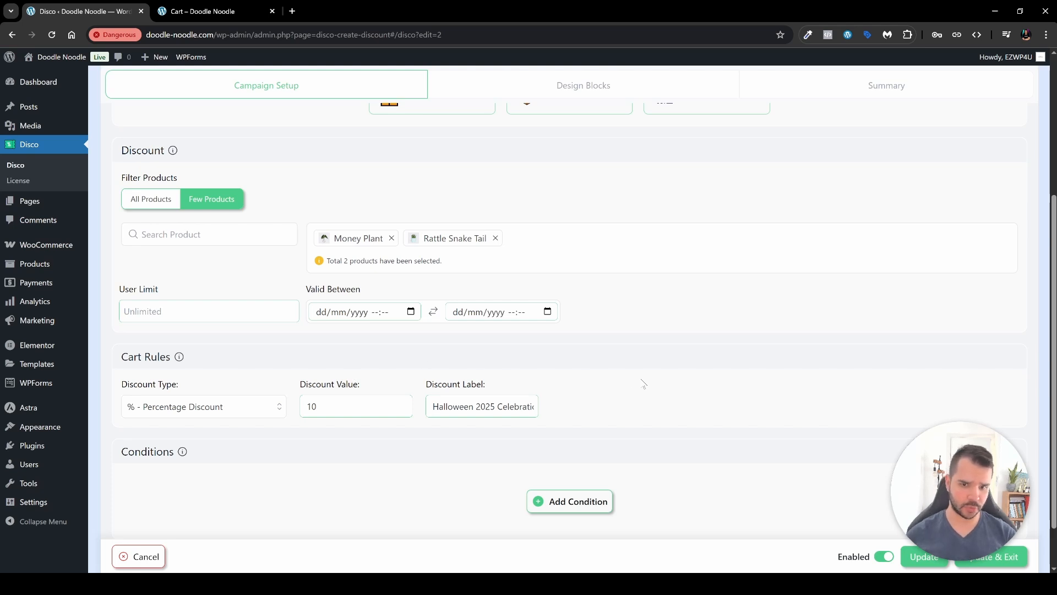
click(923, 556)
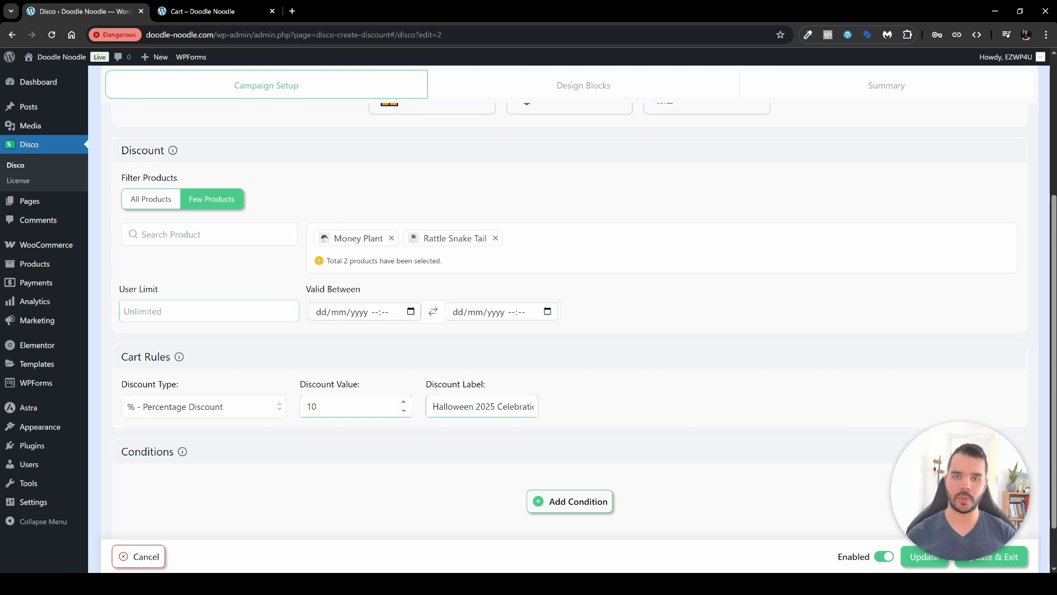
- Reload the storefront cart and check the Halloween 2025 Celebration discount in the cart totals
click(237, 18)
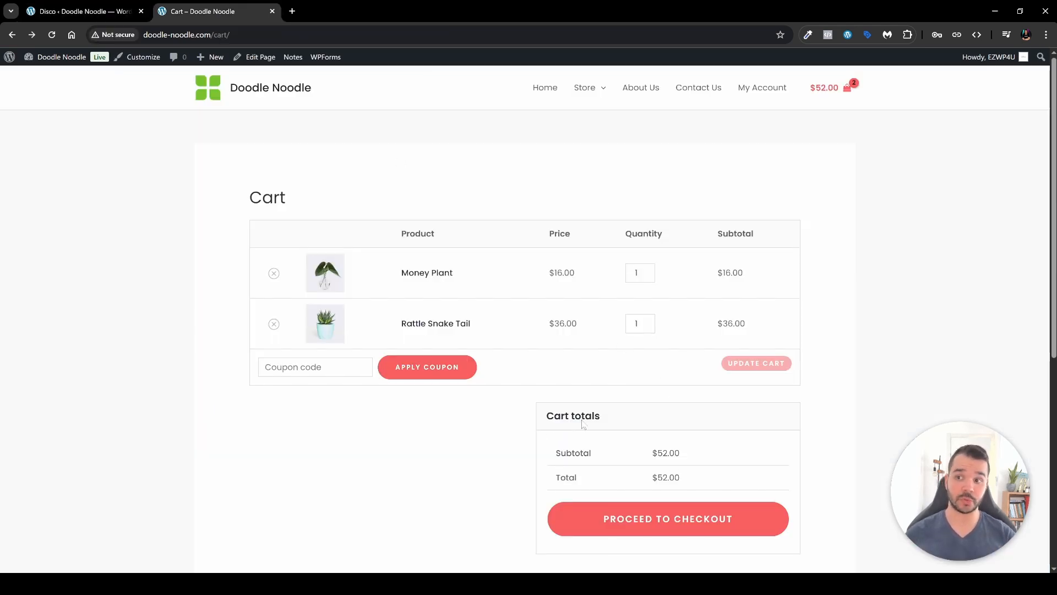
click(52, 35)
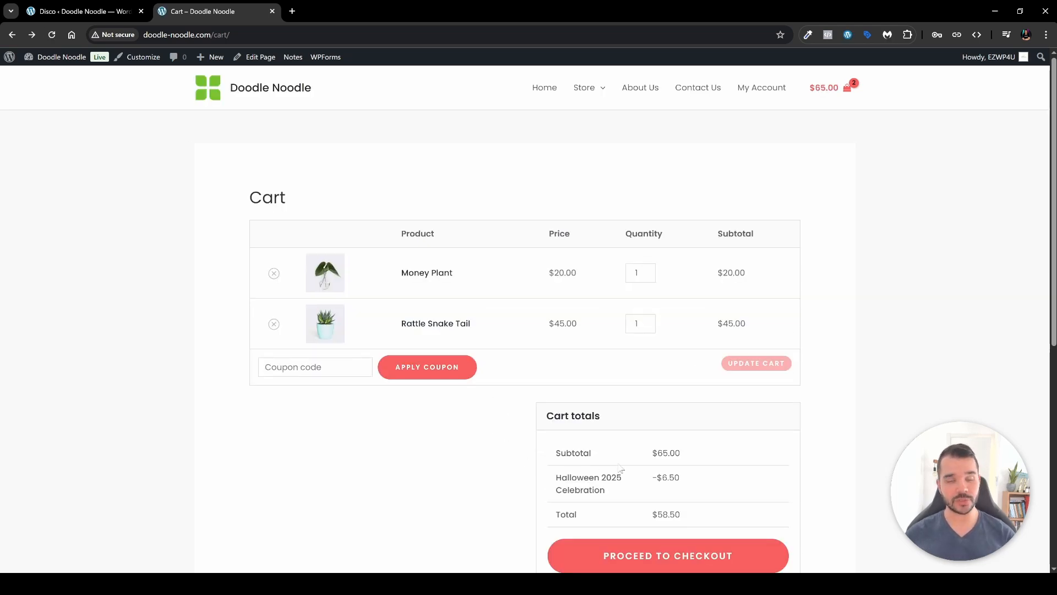
scroll(620, 468, down, 1)
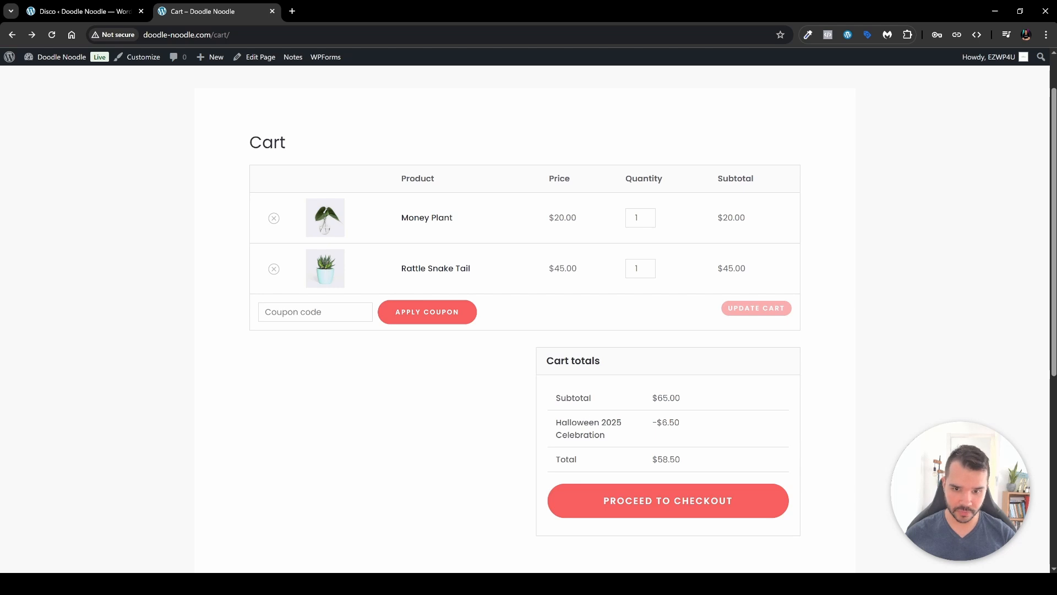
drag(555, 419, 631, 441)
click(466, 416)
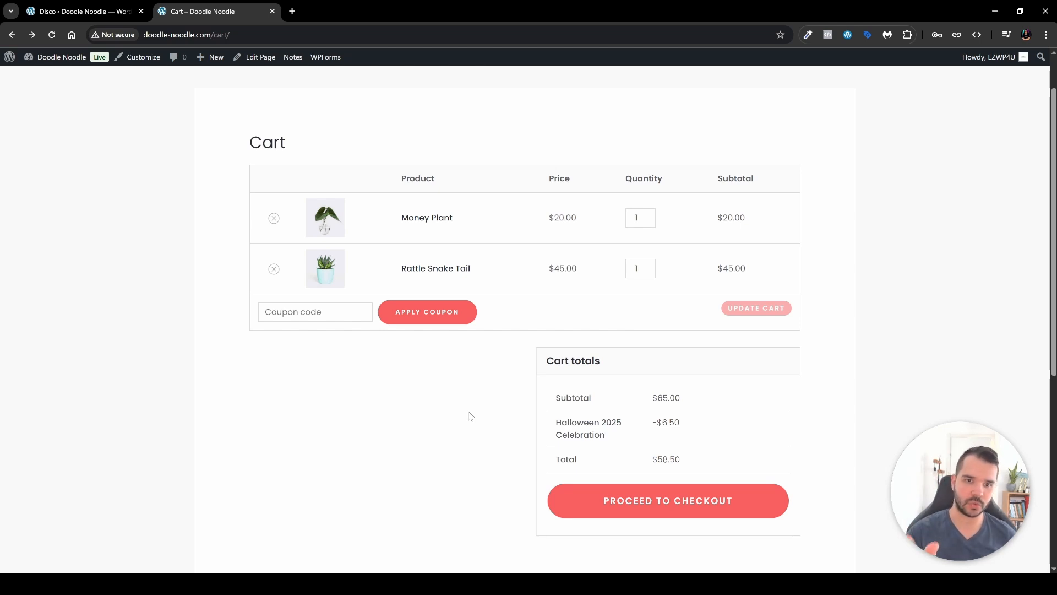
scroll(462, 380, up, 1)
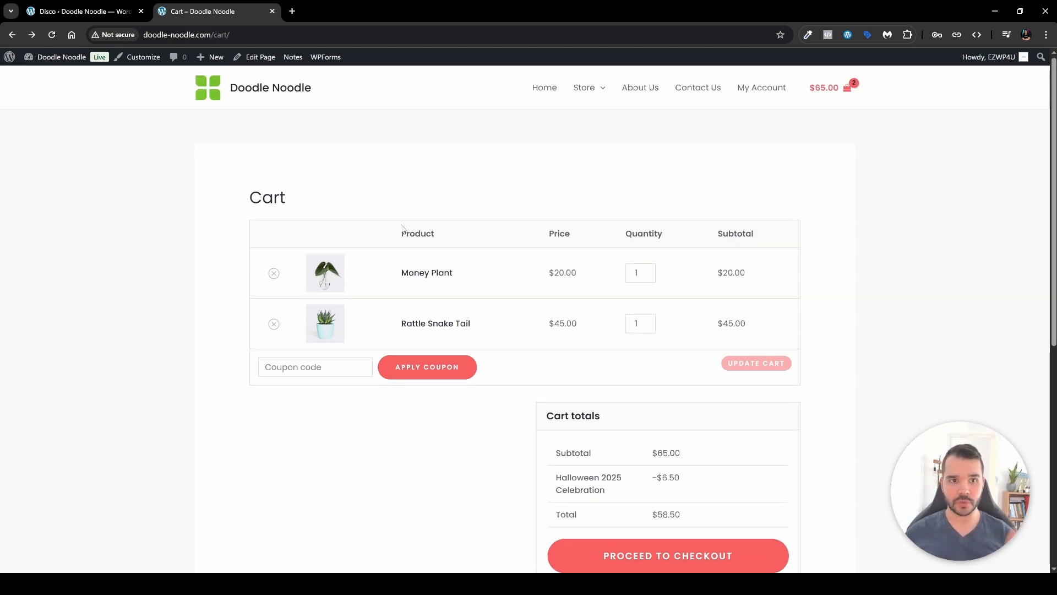
- Open the store's home page in a separate tab, and check the discounted total on the cart page
middle_click(278, 91)
click(349, 10)
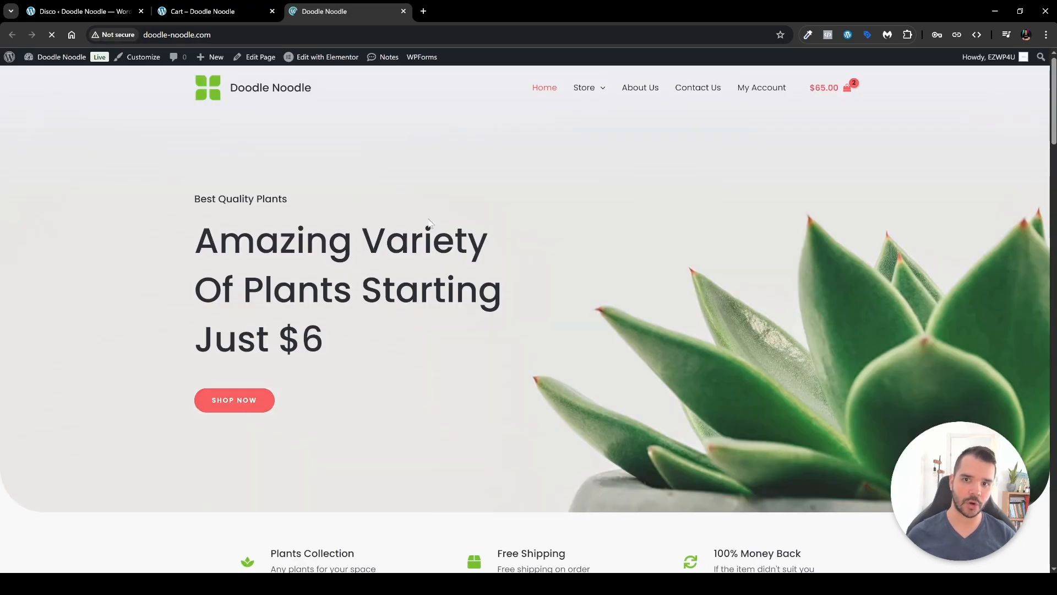
click(200, 10)
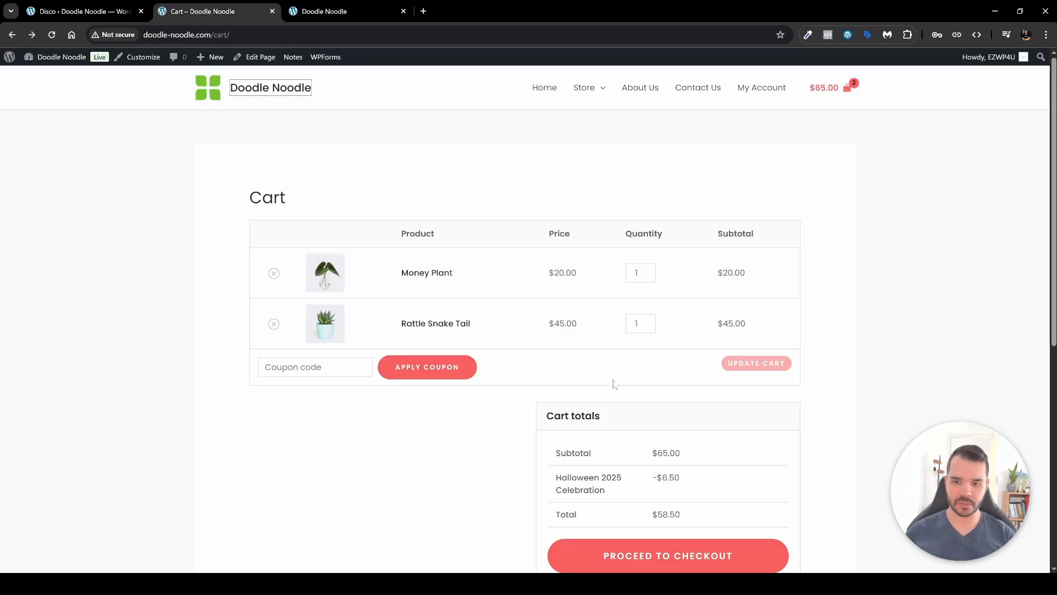
scroll(628, 396, down, 1)
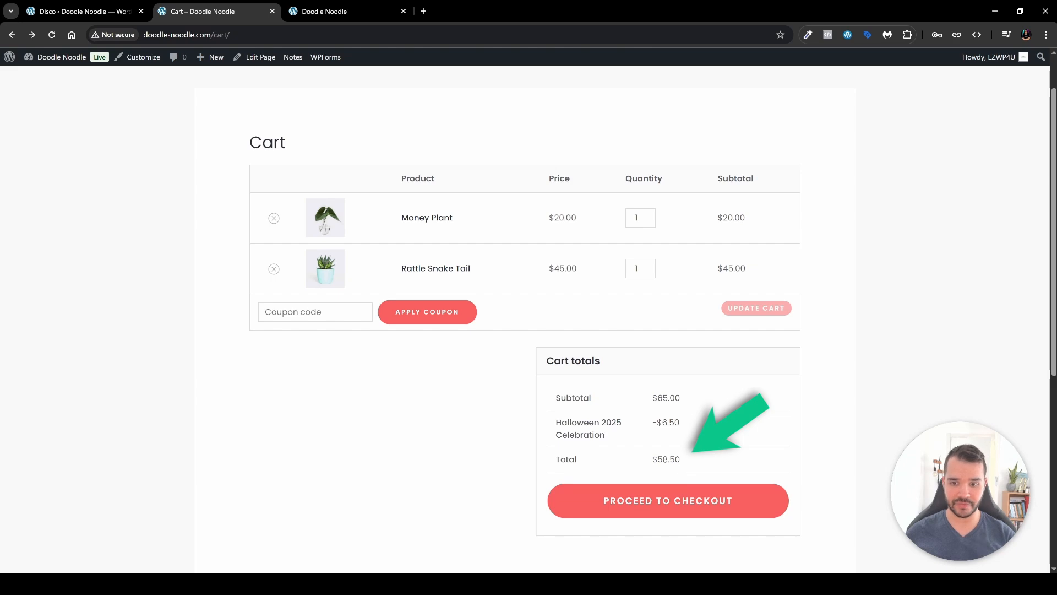
double_click(669, 459)
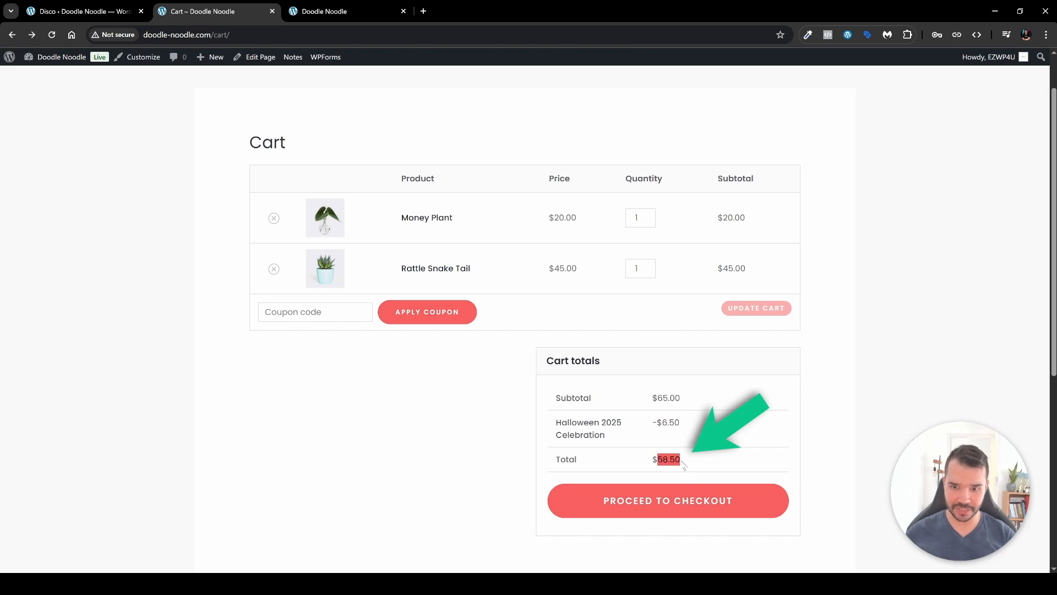
- Add the Star Cactus to the cart from the store's home page, and return to the cart page
click(329, 10)
scroll(659, 409, down, 15)
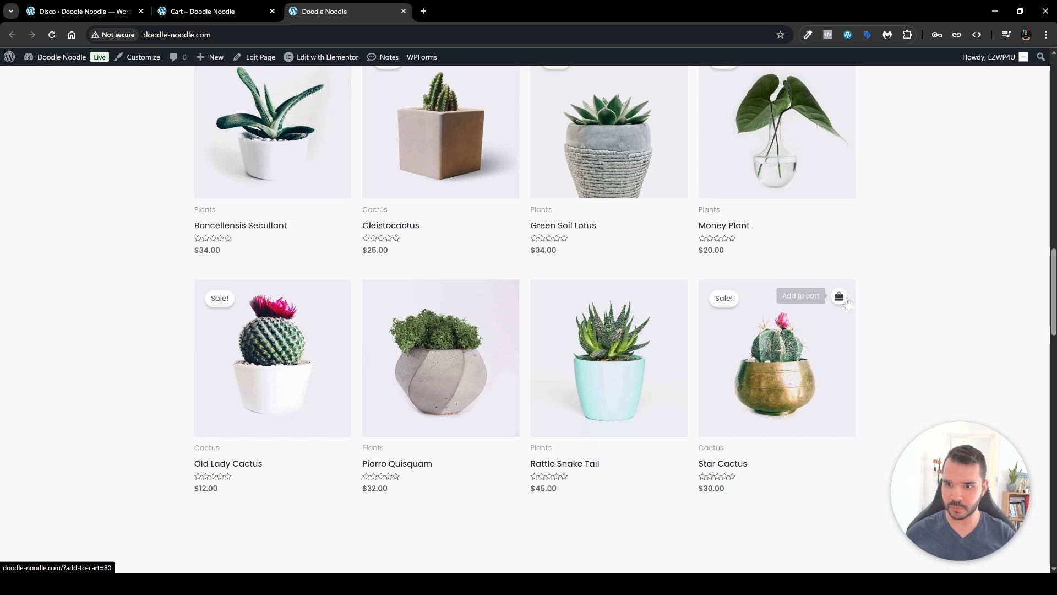
click(847, 301)
click(198, 11)
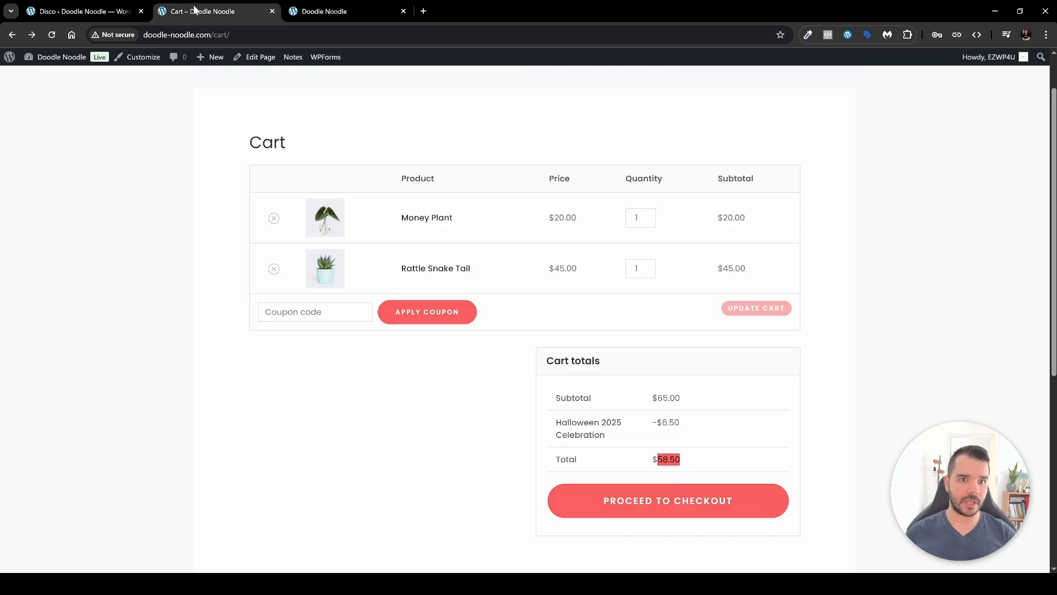
- Reload the storefront cart and check the total and subtotal with the Star Cactus included
click(51, 34)
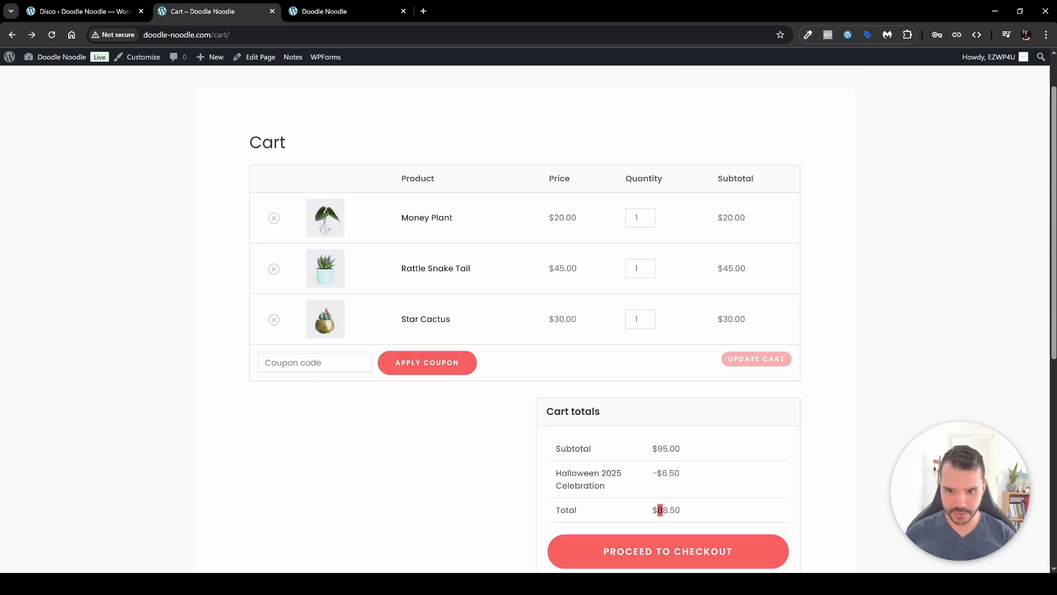
drag(663, 510, 683, 513)
drag(658, 448, 681, 450)
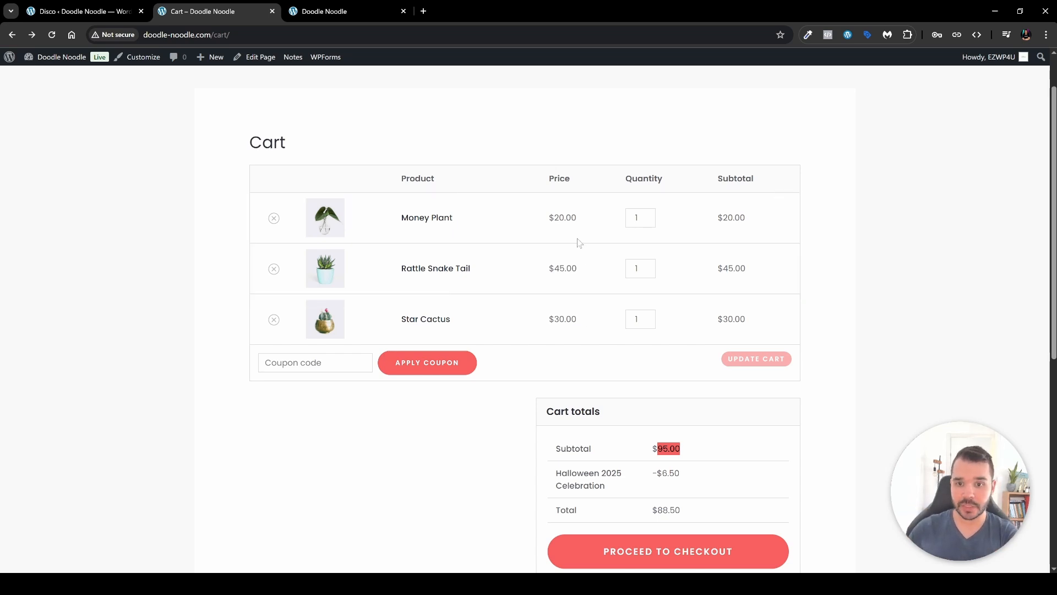
- Compare the prices of Money Plant, Rattle Snake Tail and Star Cactus with the Halloween 2025 Celebration discount in the cart totals
drag(548, 223, 579, 220)
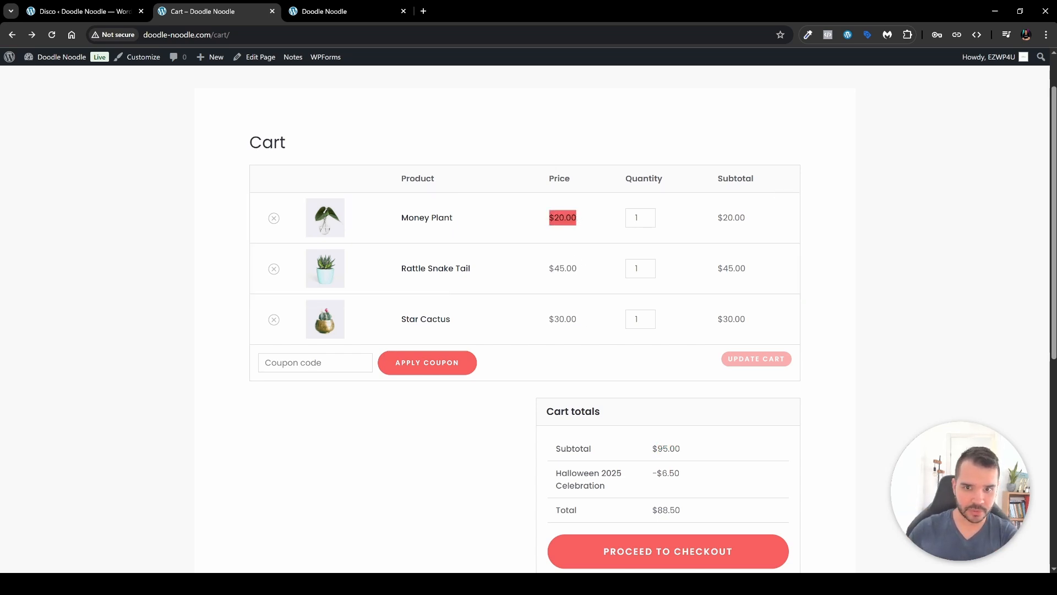
drag(549, 269, 585, 274)
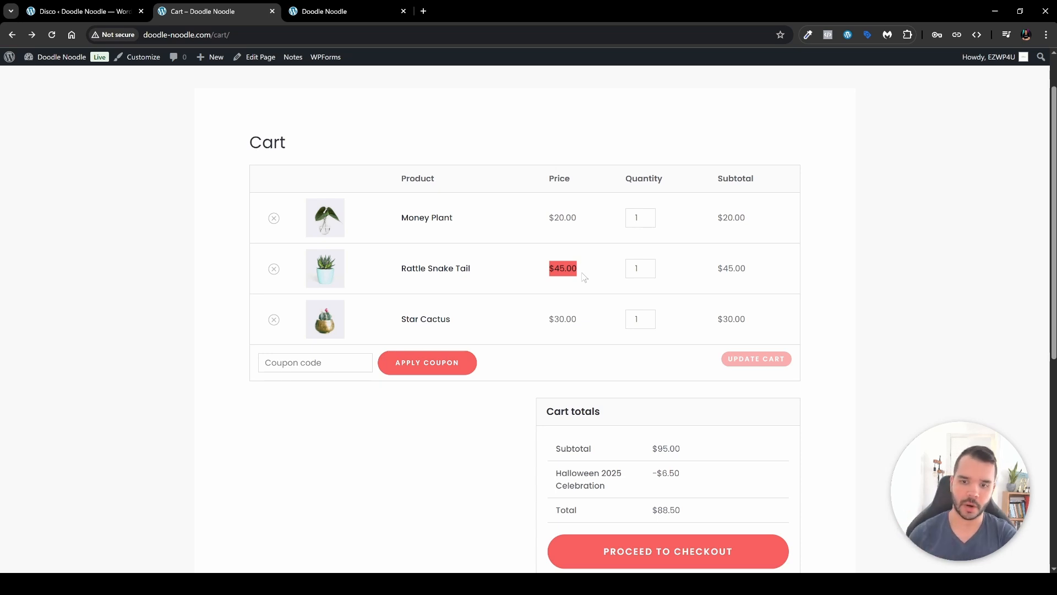
drag(548, 217, 578, 218)
drag(549, 269, 578, 270)
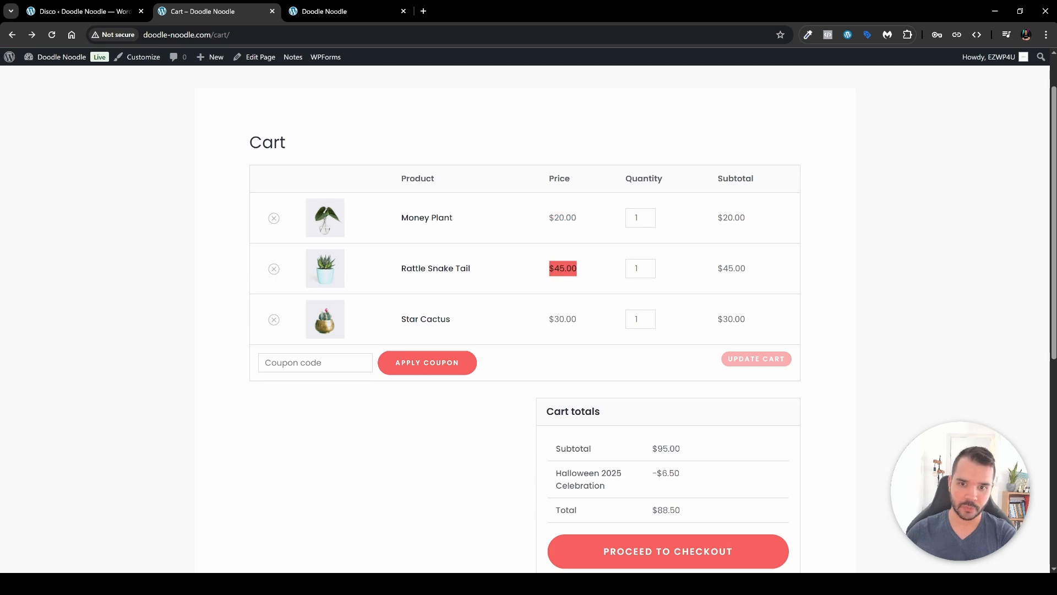
drag(548, 324, 583, 322)
scroll(616, 335, down, 2)
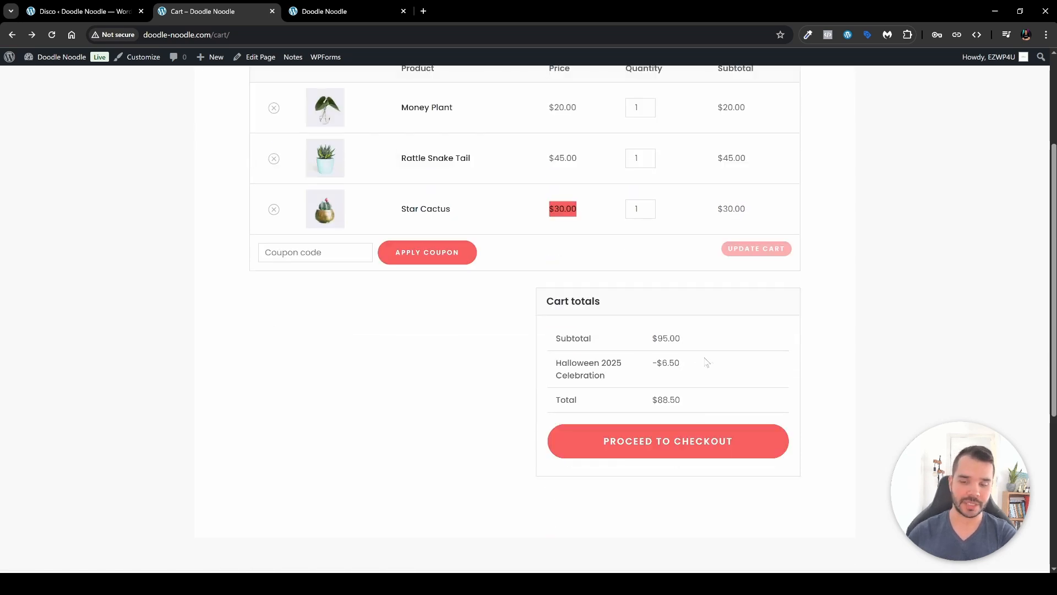
drag(651, 363, 683, 365)
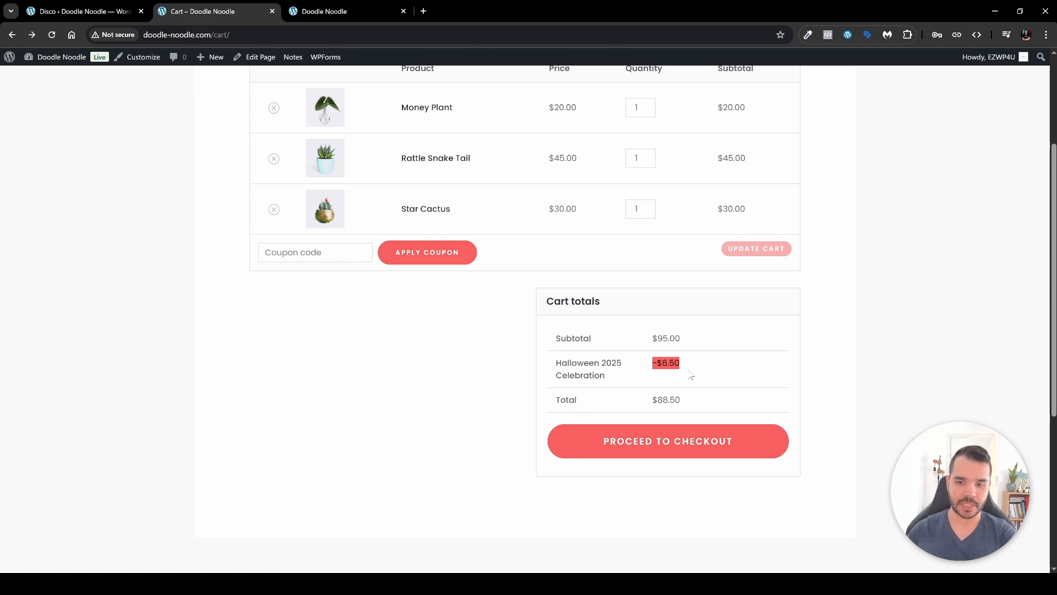
drag(608, 376, 549, 347)
scroll(383, 176, up, 3)
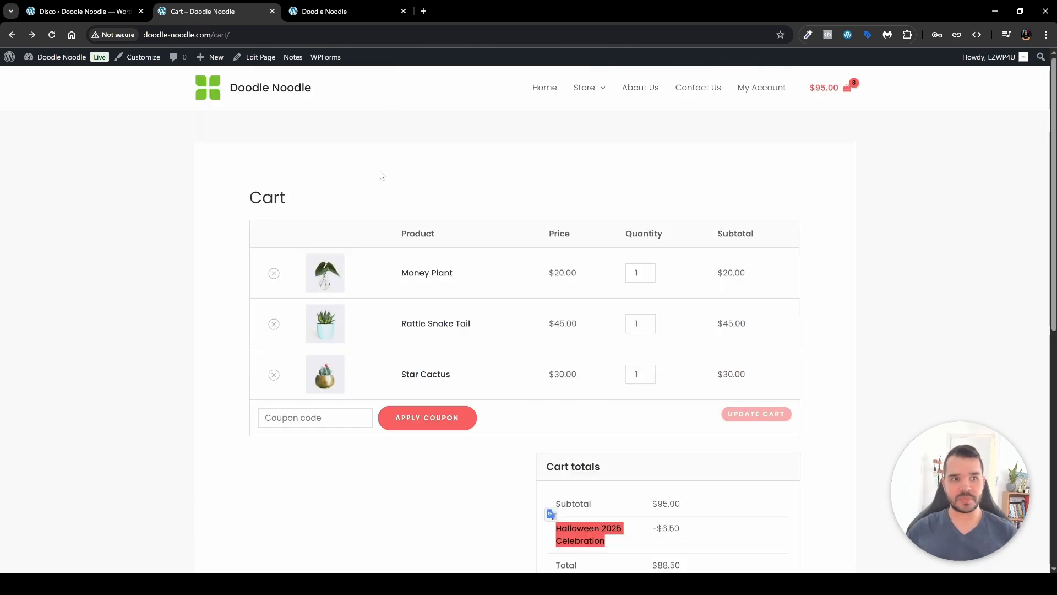
- Return to the Disco campaign editor, update and exit the 10% cart campaign, and disable it in the campaign list
key(ctrl+shift+Tab)
scroll(511, 319, up, 2)
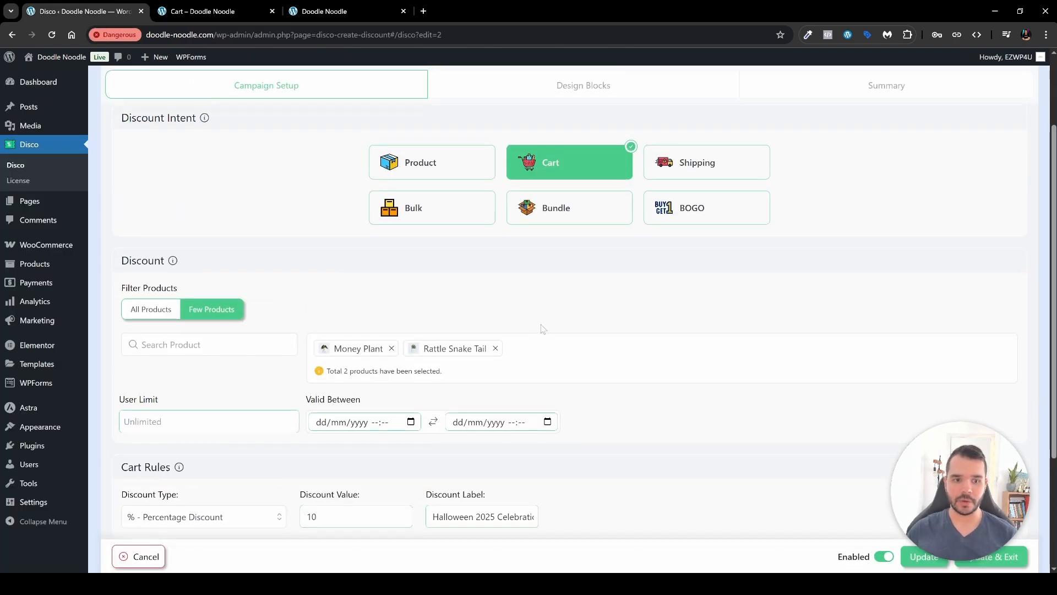
scroll(785, 345, up, 2)
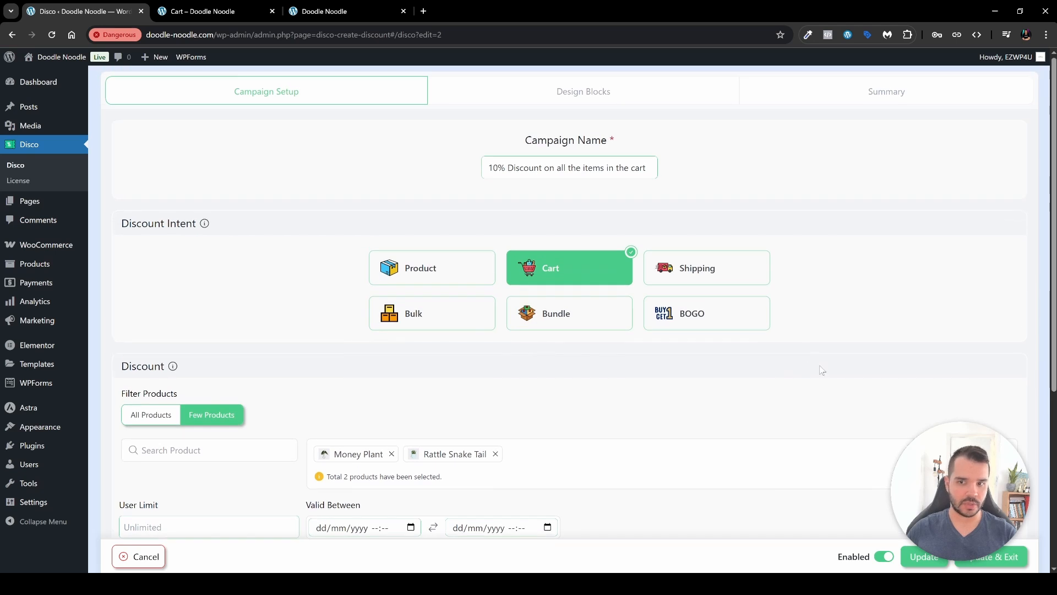
scroll(822, 370, down, 1)
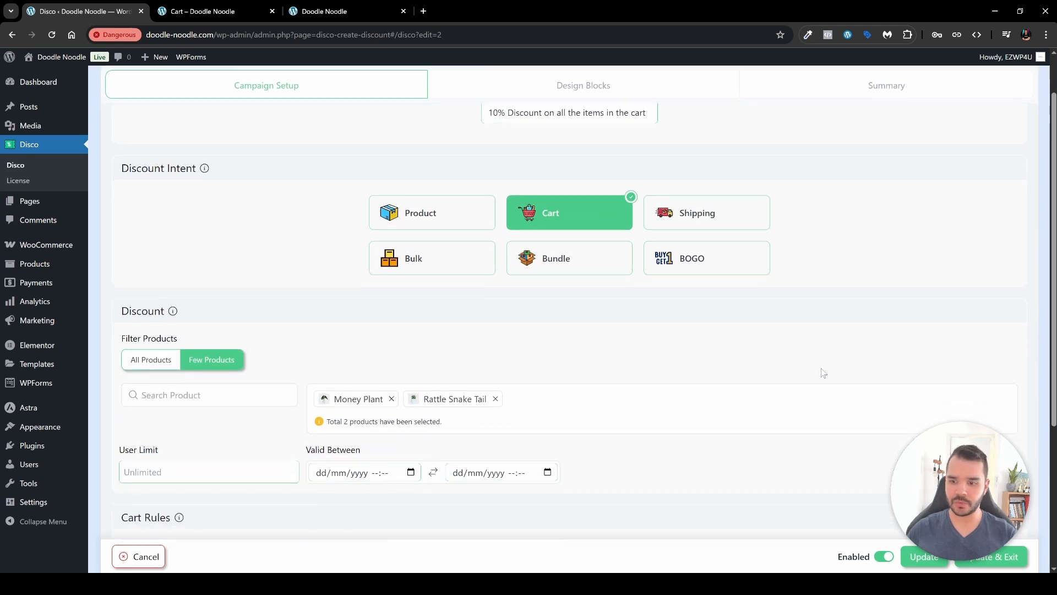
click(1000, 559)
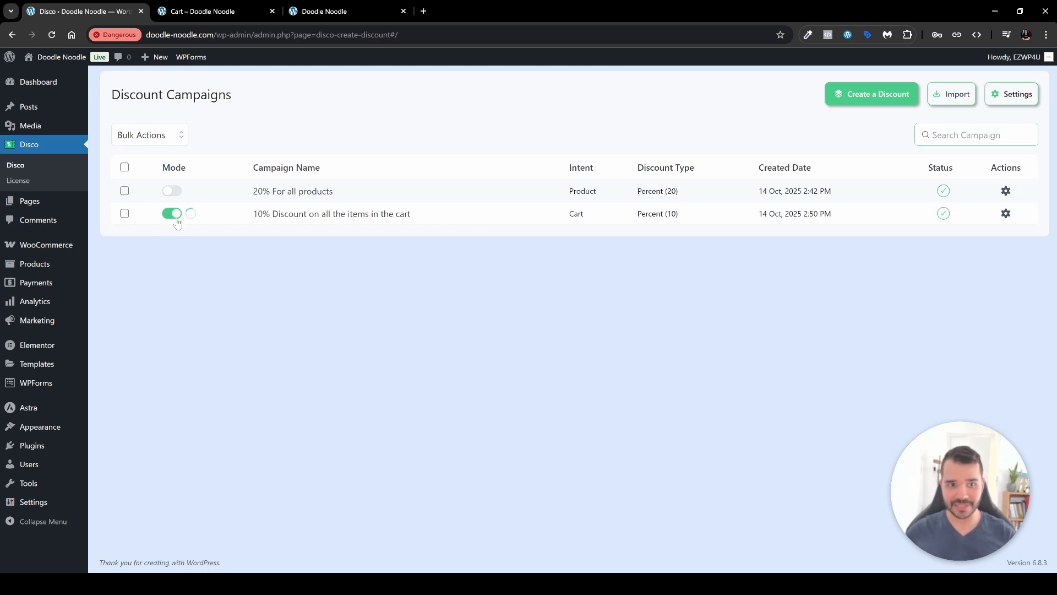
- Create a new discount campaign with the Shipping intent and name it "Free Shipping over 10 Products"
click(846, 104)
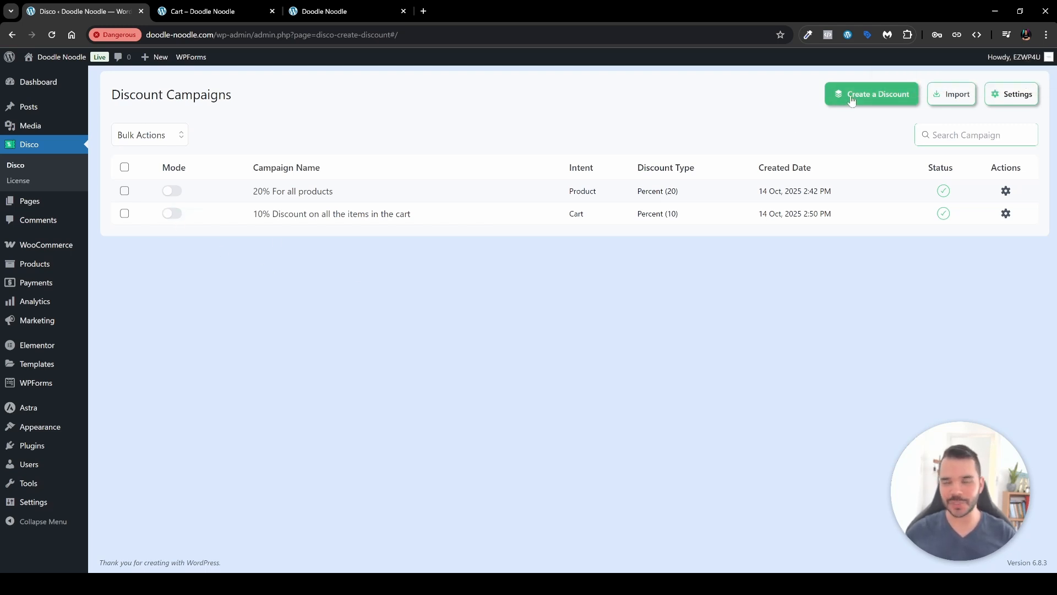
click(696, 273)
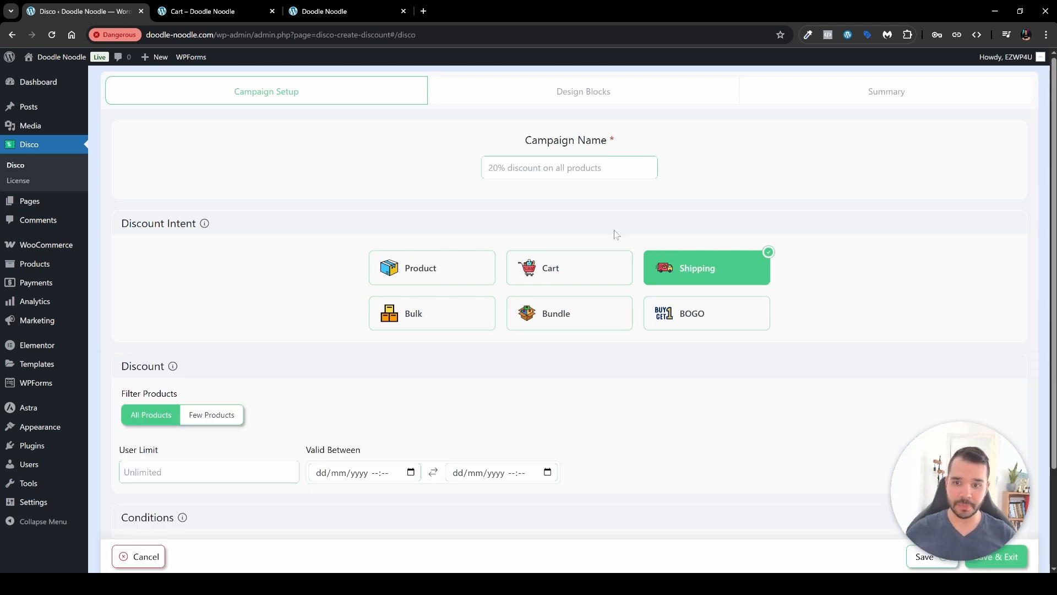
click(557, 175)
text(Fr)
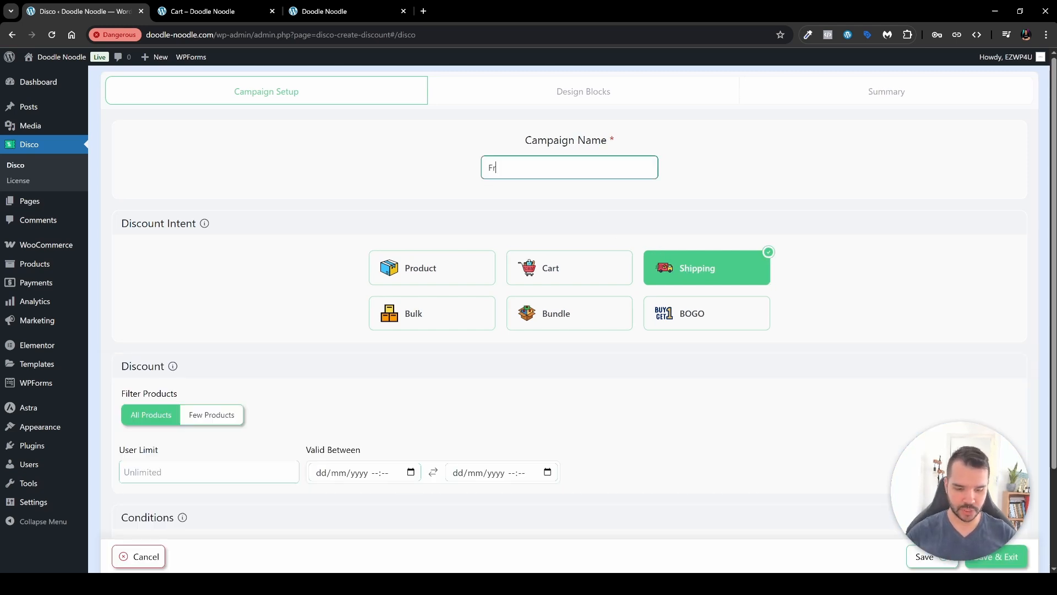
text(ee Shipping over 10 )
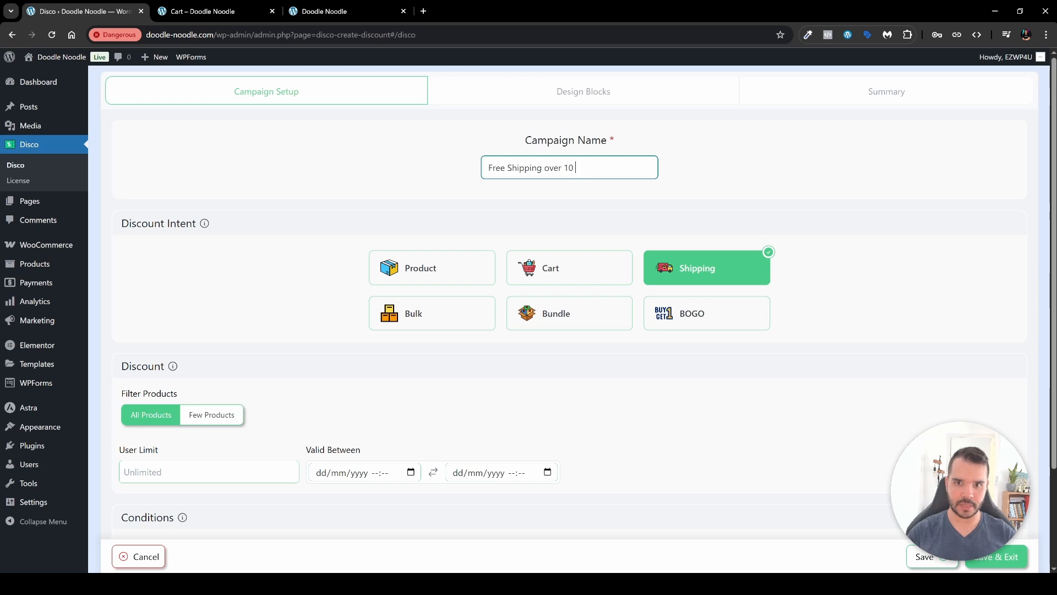
text(Products)
- Limit the shipping discount to few products and select Rattle Snake Tail by searching for "Rattle"
scroll(322, 248, down, 2)
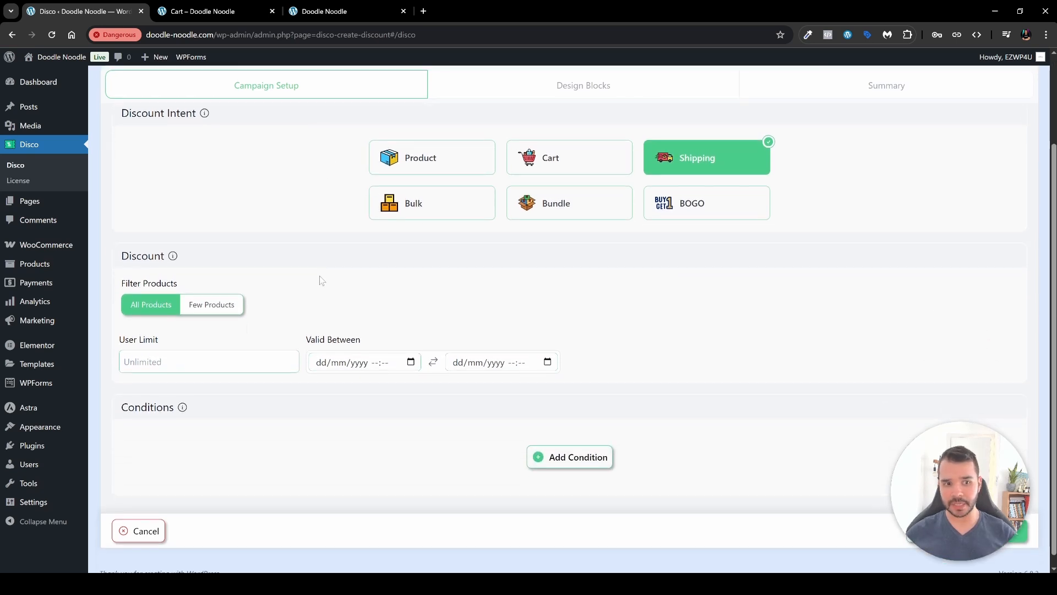
click(230, 312)
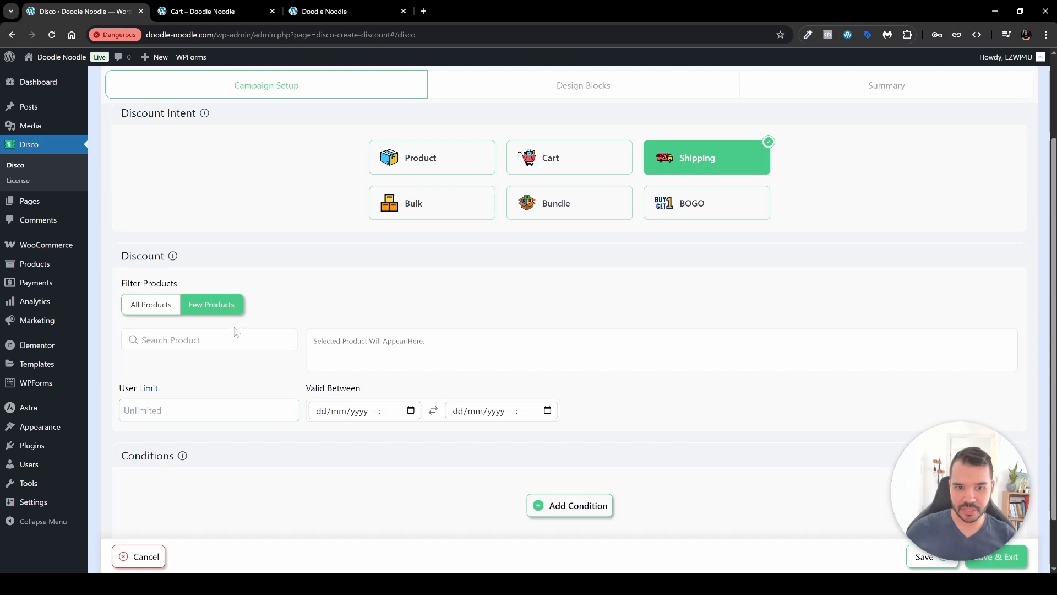
click(209, 340)
text(R)
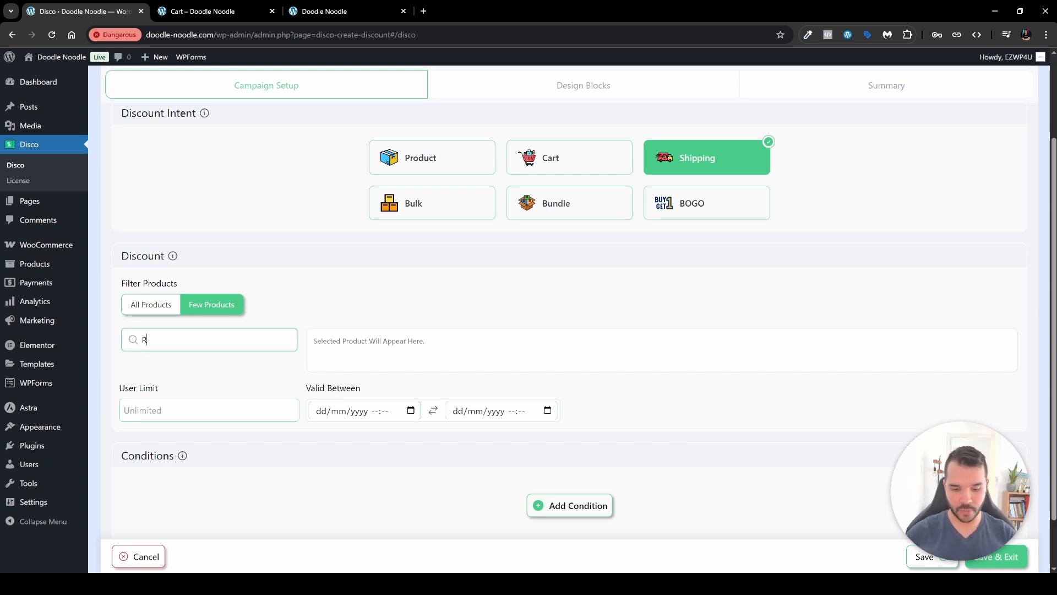
text(attle)
click(221, 373)
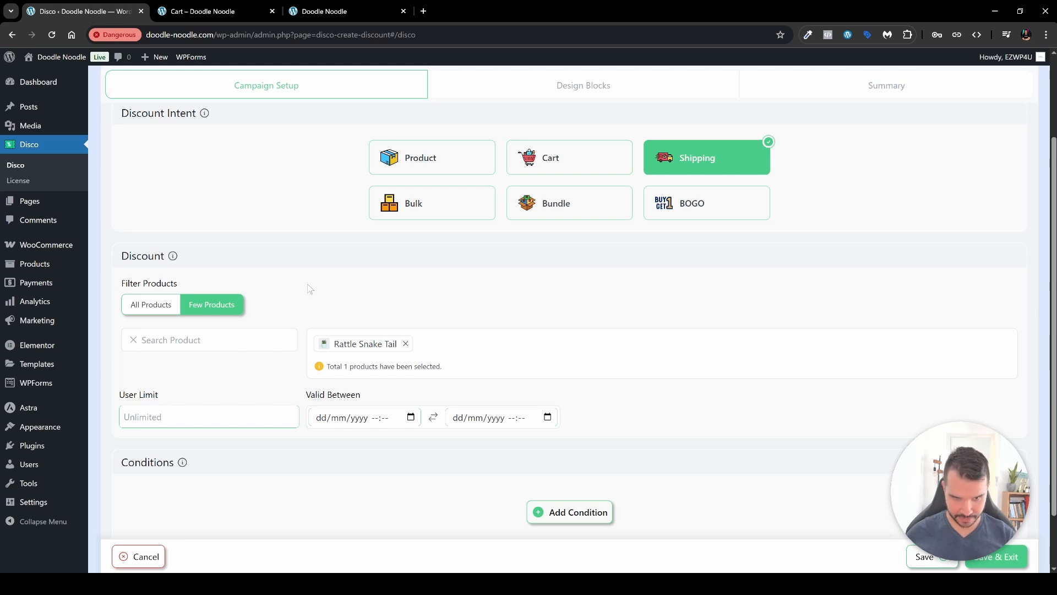
- Add a condition requiring Item Quantity Greater Than or Equal to 10, and save the shipping campaign
scroll(568, 478, down, 1)
click(573, 458)
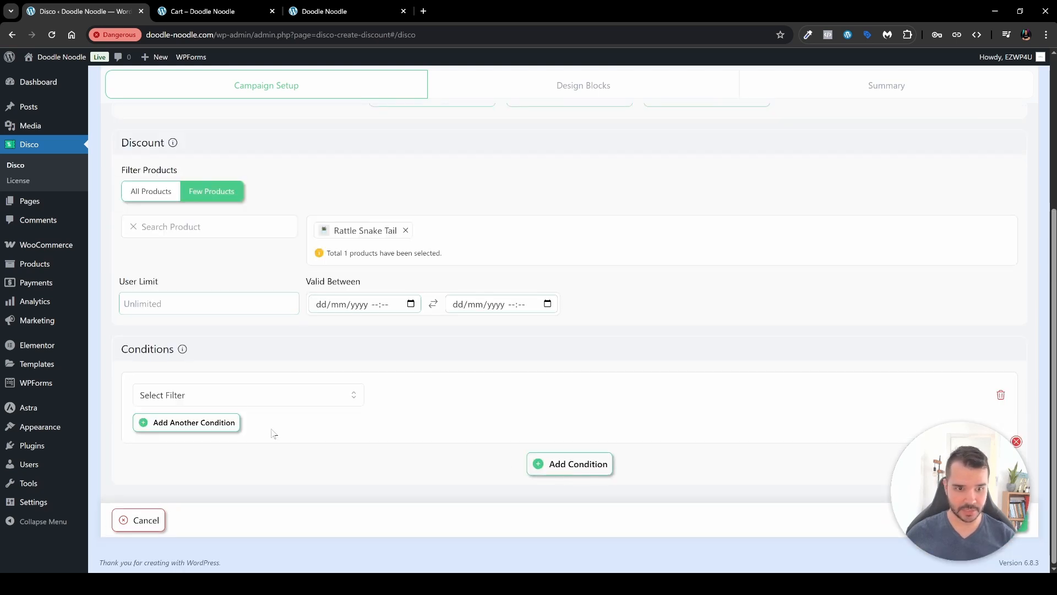
scroll(282, 465, down, 5)
scroll(285, 467, down, 3)
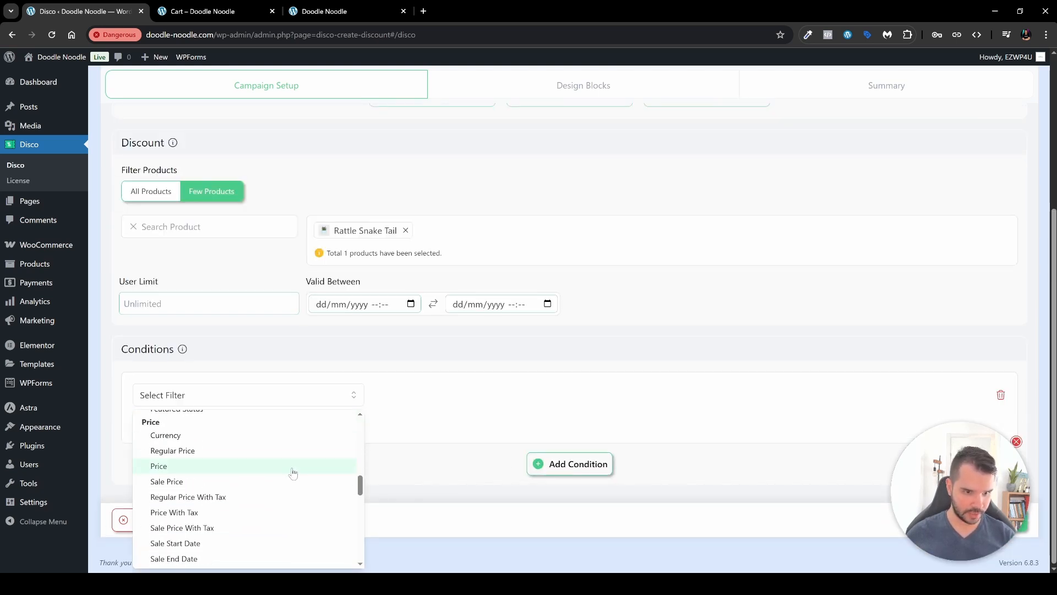
scroll(282, 471, down, 1)
scroll(282, 471, down, 4)
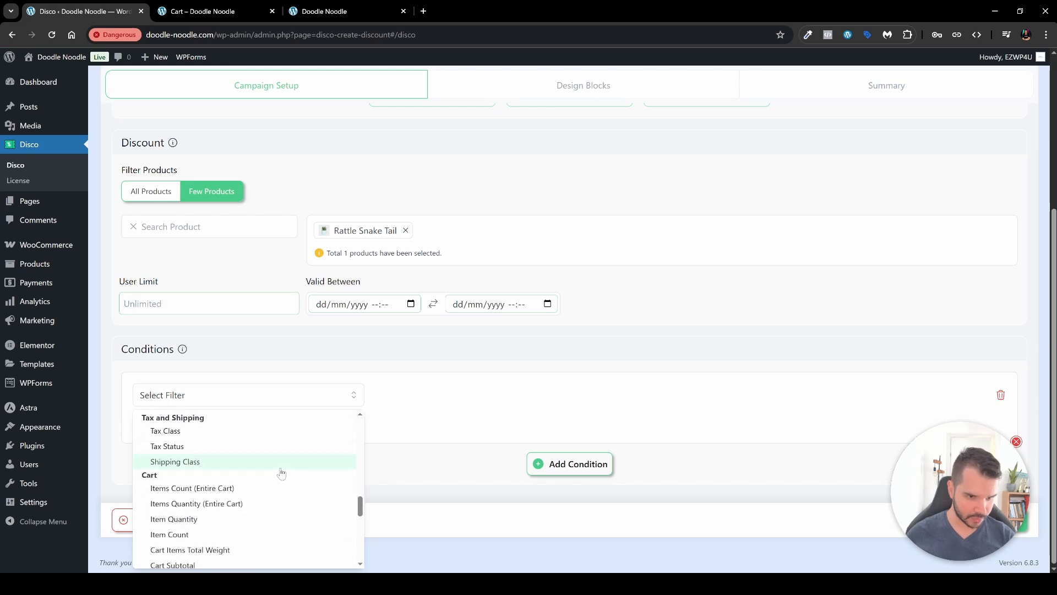
click(276, 466)
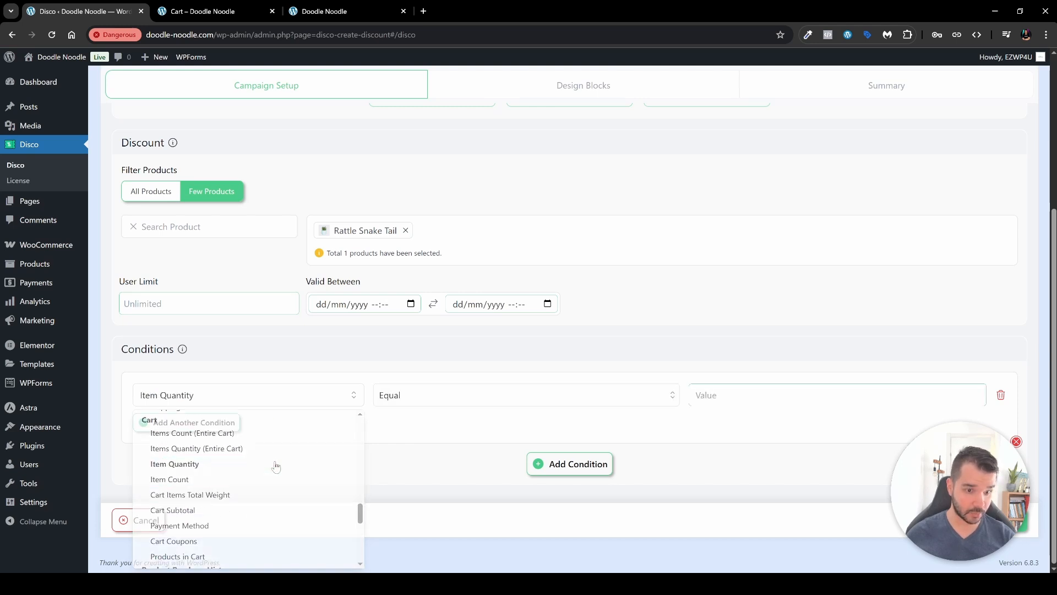
click(545, 407)
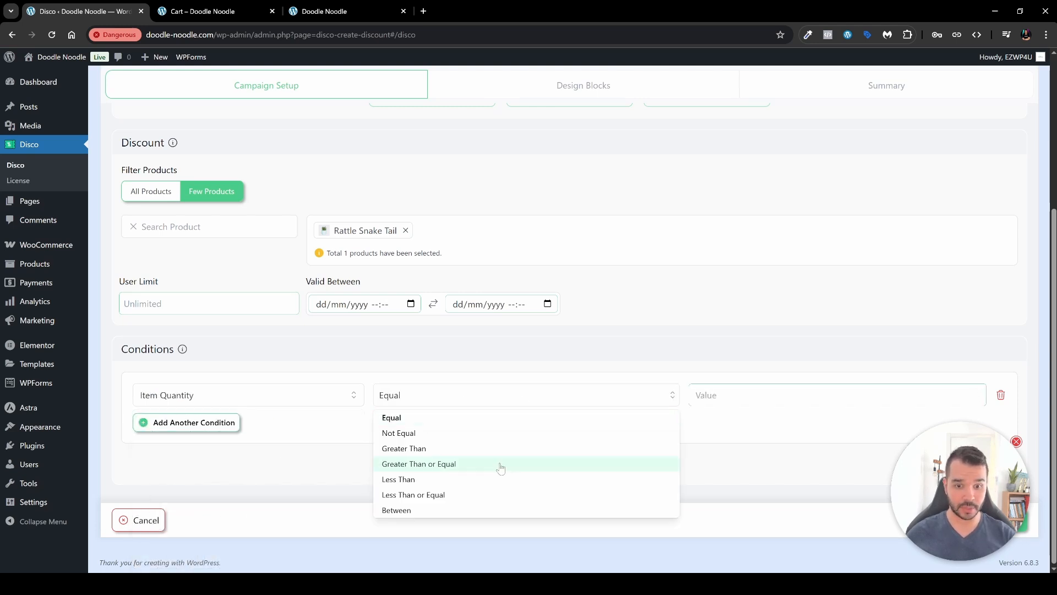
click(500, 467)
click(706, 397)
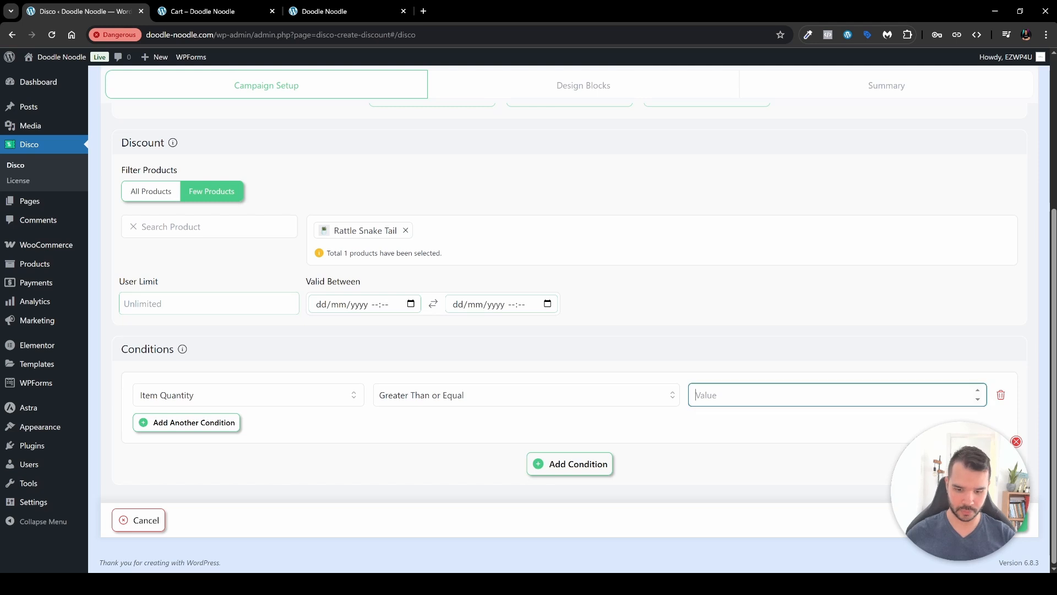
text(10)
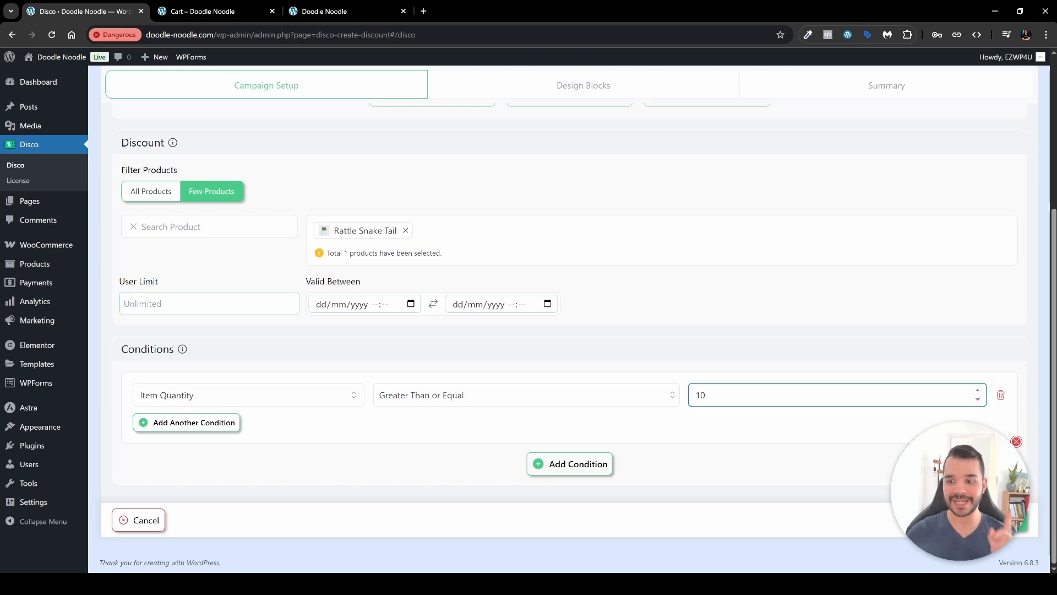
click(939, 520)
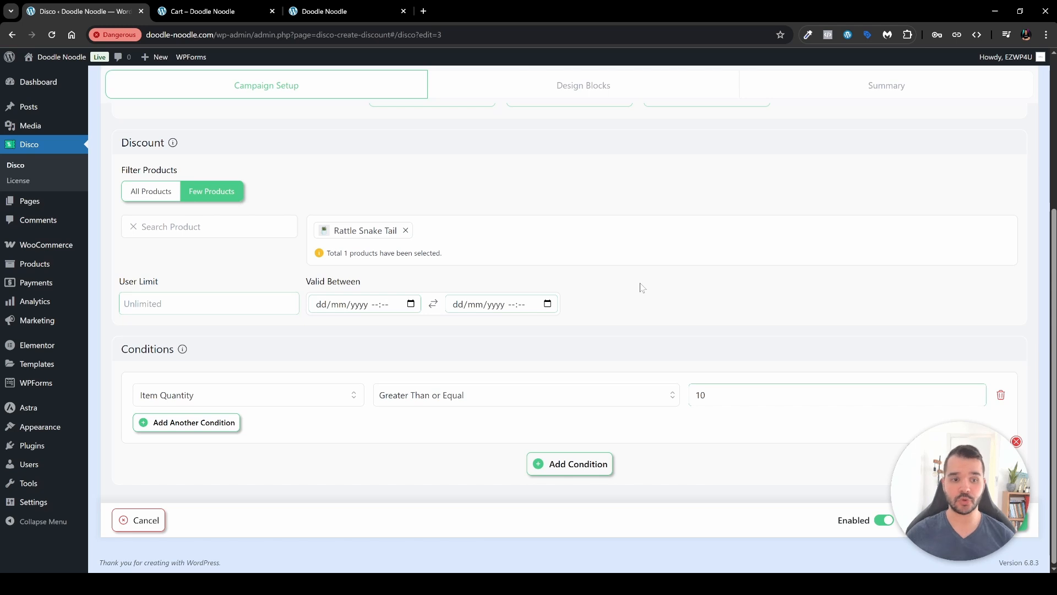
- Reload the storefront cart, set the Rattle Snake Tail quantity to 9, and update the cart
key(ctrl+Tab)
key(F5)
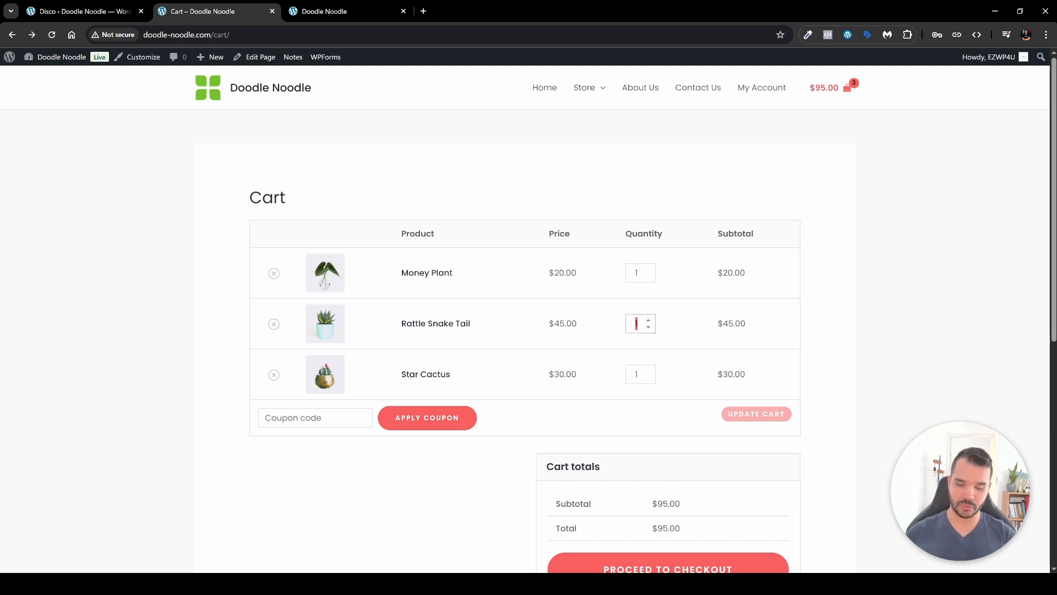
text(9)
click(762, 418)
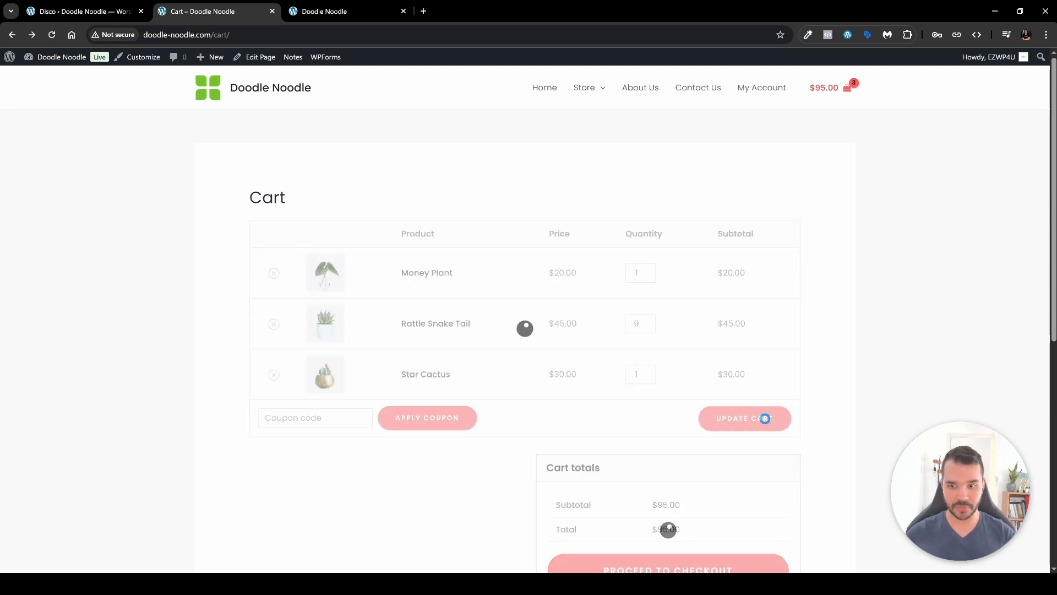
- Increase the Rattle Snake Tail quantity to 10 and update the cart
scroll(765, 424, down, 2)
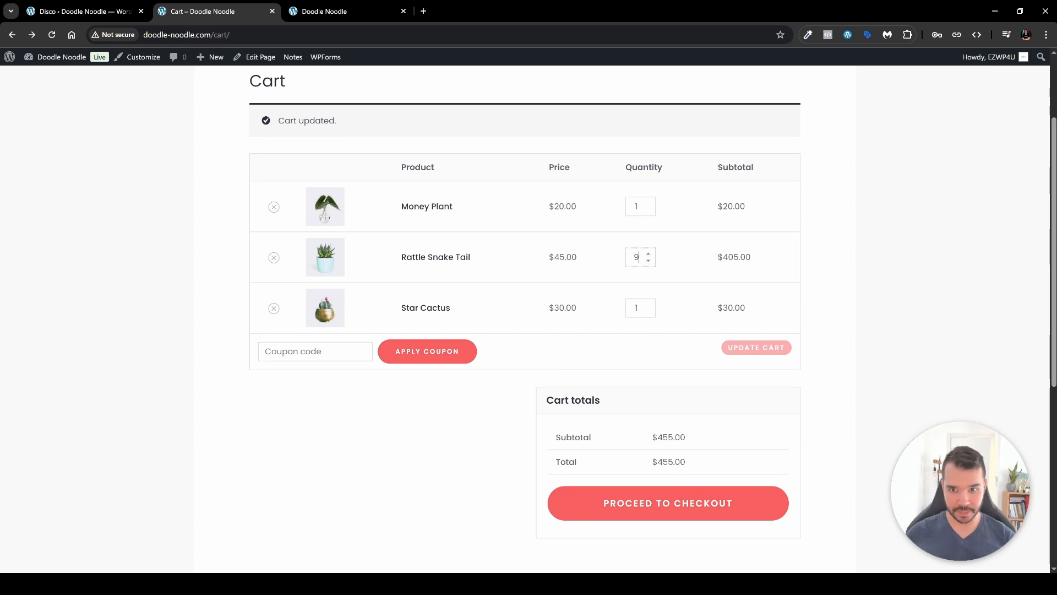
click(648, 253)
click(746, 351)
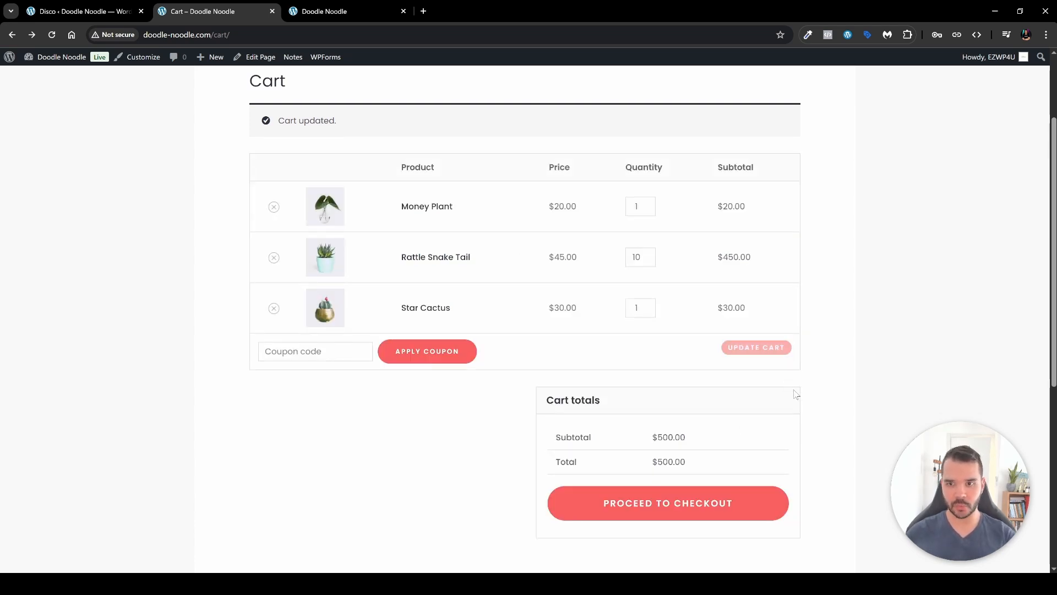
- Proceed to checkout and check the shipping options in the order summary
click(689, 511)
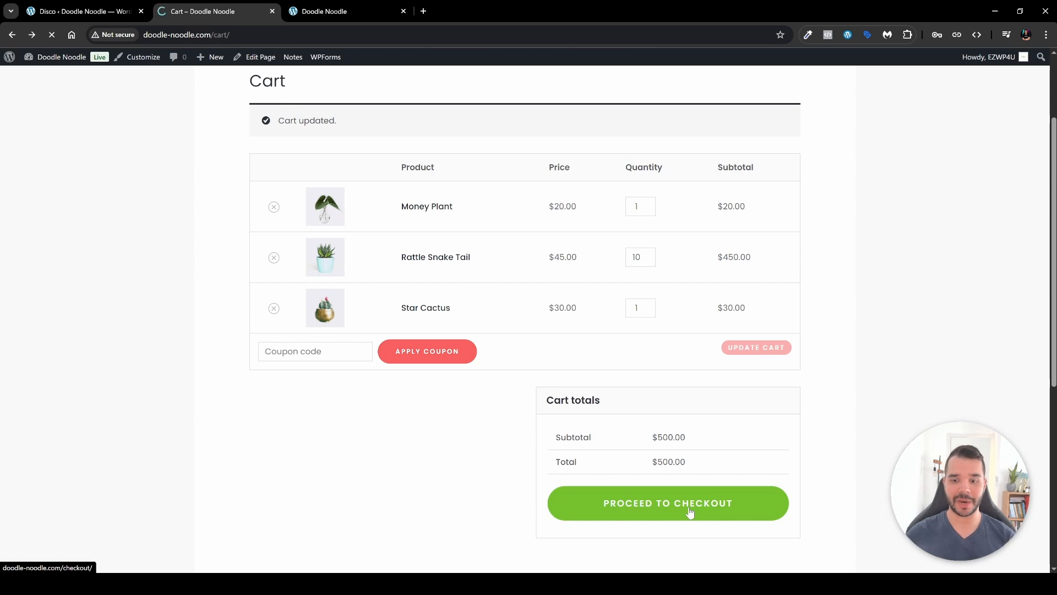
scroll(711, 430, down, 3)
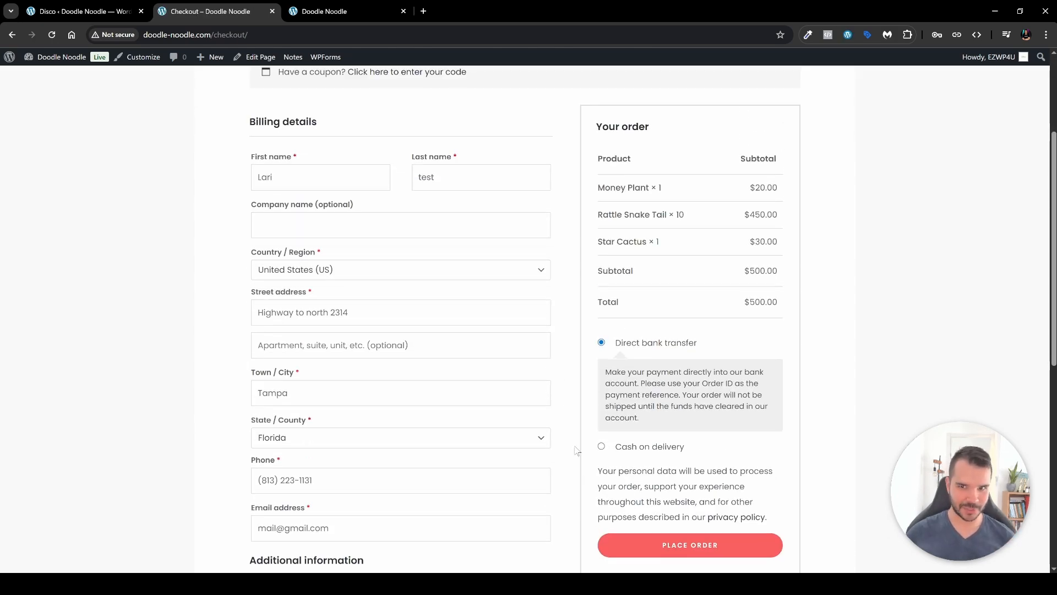
scroll(576, 450, up, 1)
scroll(576, 451, down, 1)
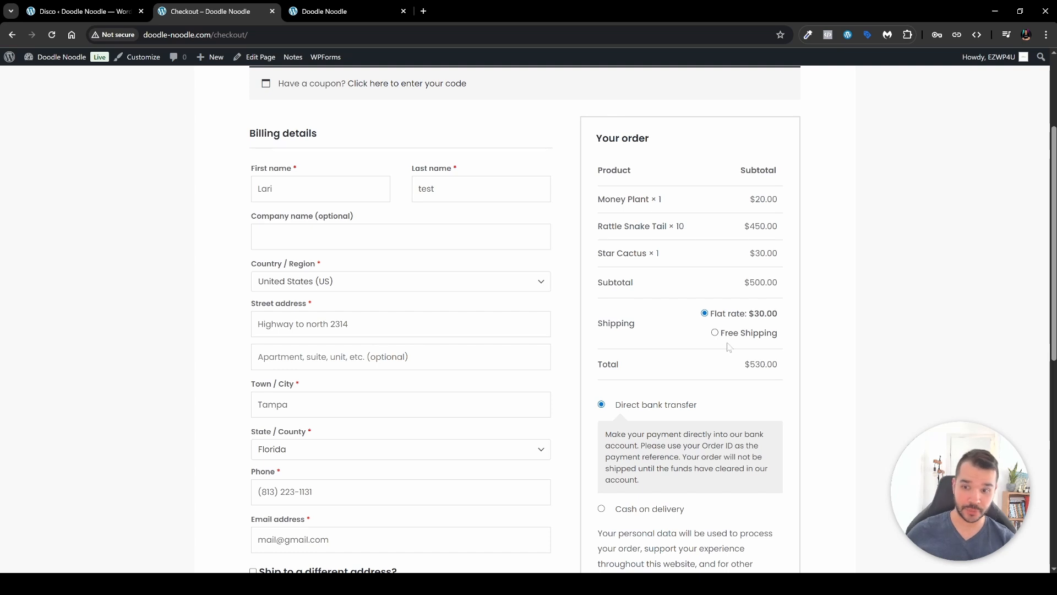
- Select Free Shipping in the checkout order summary and return to the cart
click(715, 334)
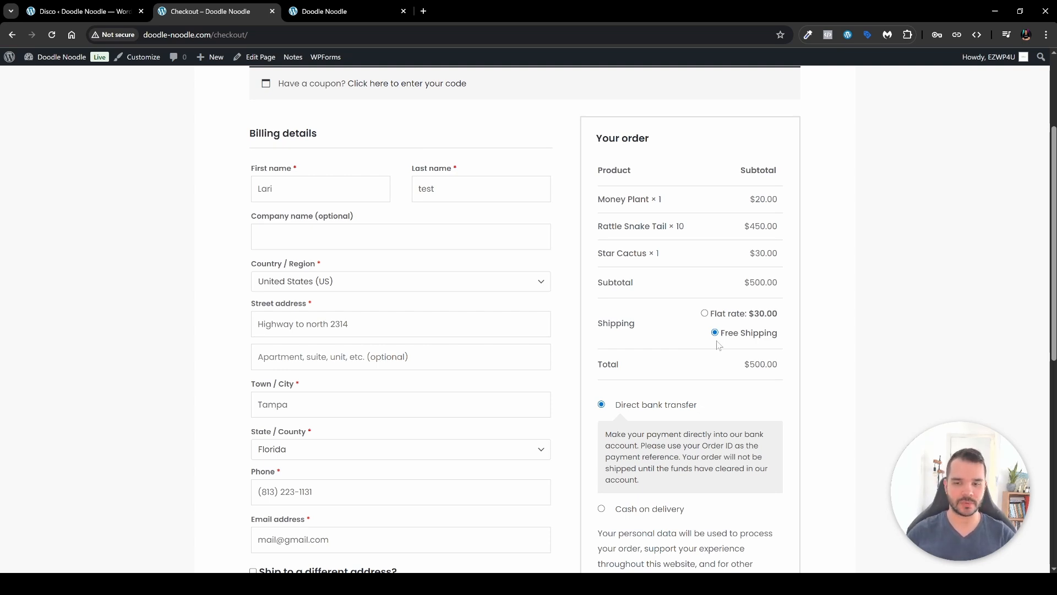
key(alt+Left)
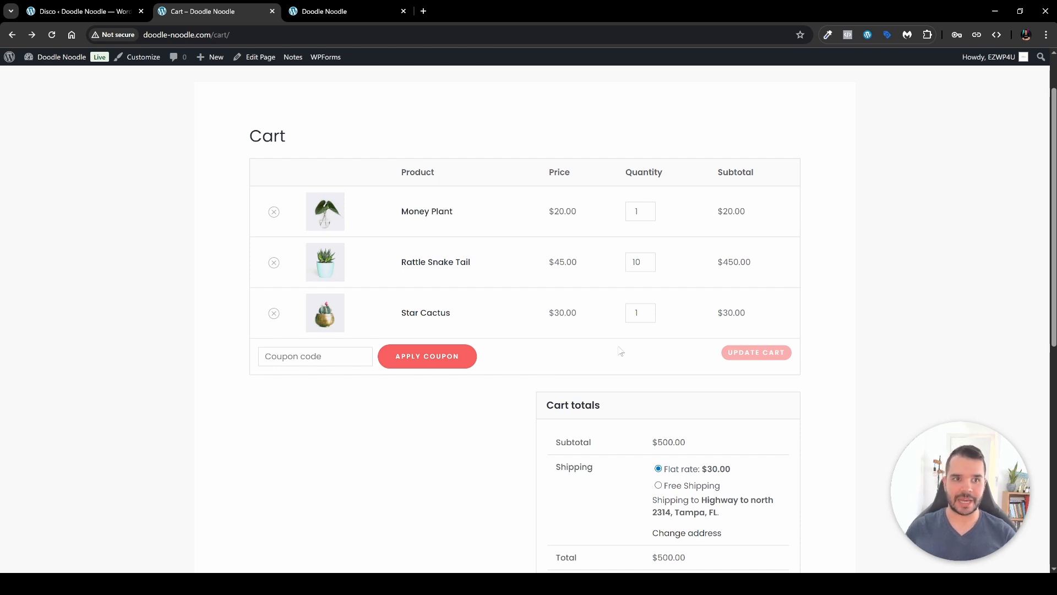
- In the shipping campaign, review the cart filters available for the Item Quantity condition and update the campaign
key(ctrl+shift+Tab)
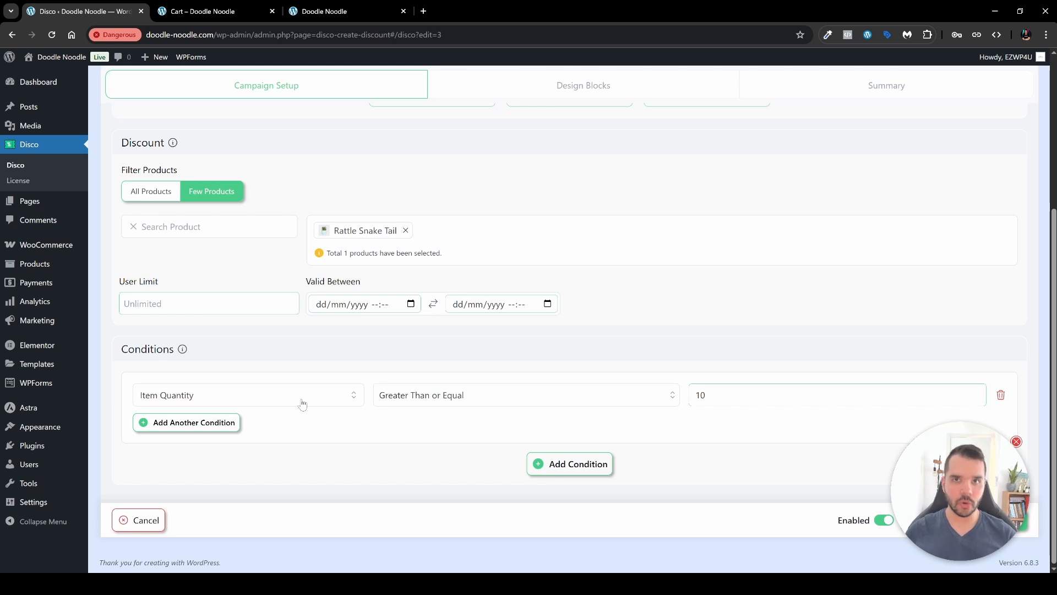
click(302, 403)
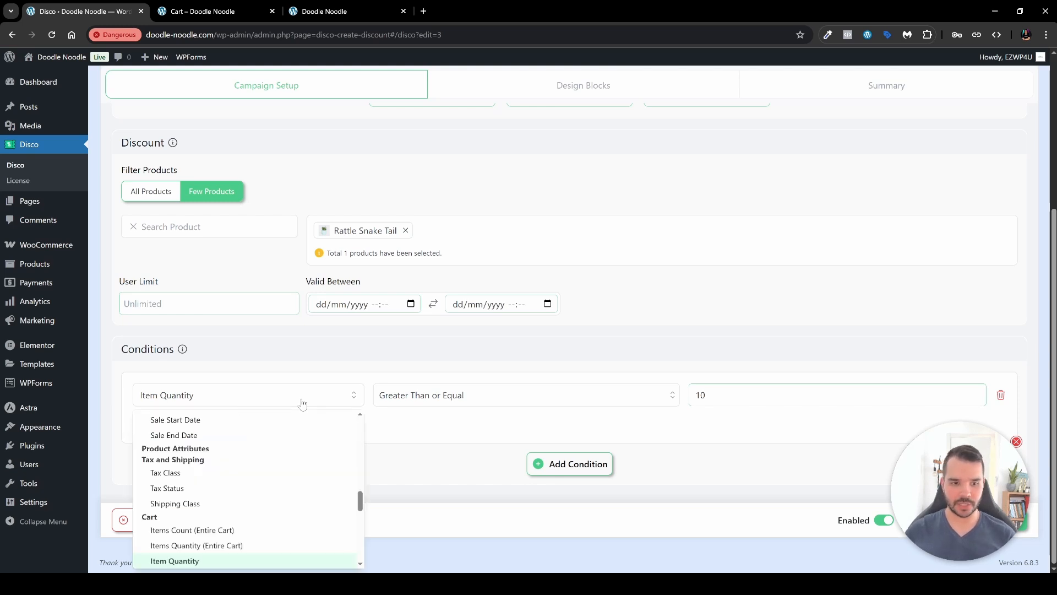
scroll(196, 495, down, 1)
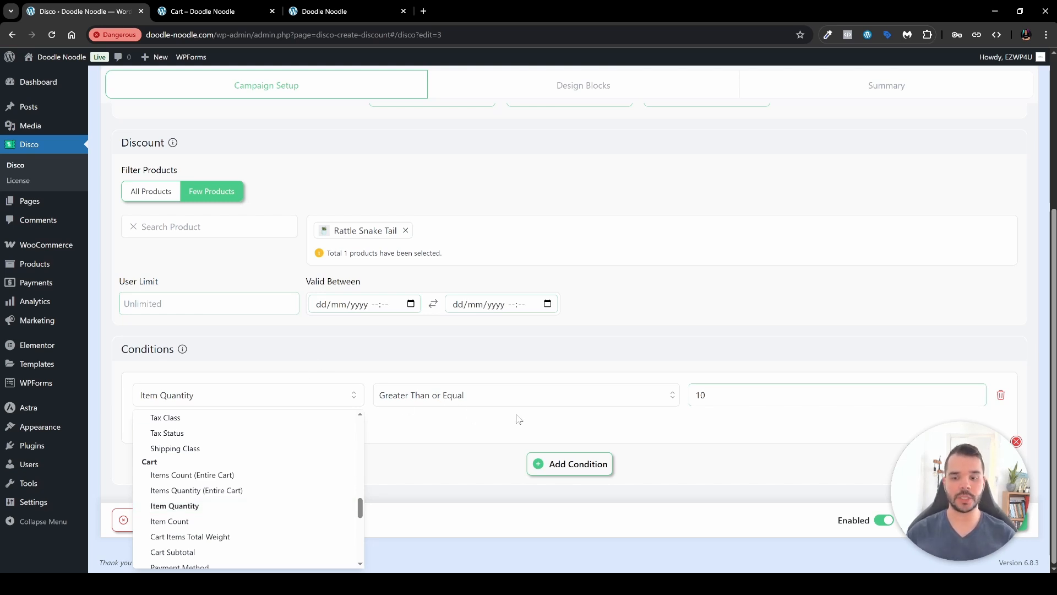
click(659, 427)
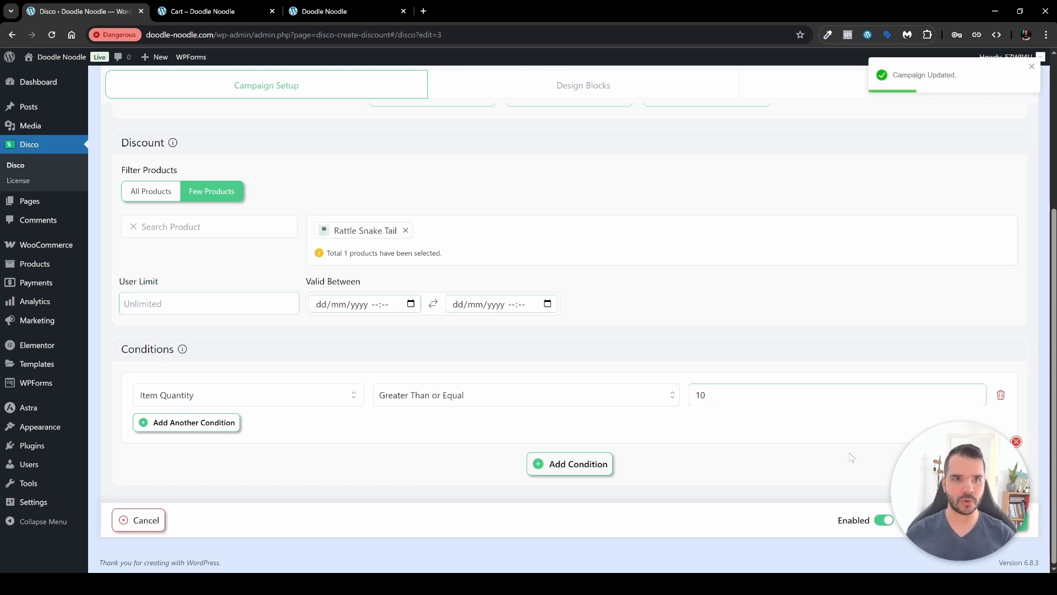
- Switch to the storefront cart, lower the Rattle Snake Tail quantity to 9, and update the cart to test shipping
key(ctrl+Tab)
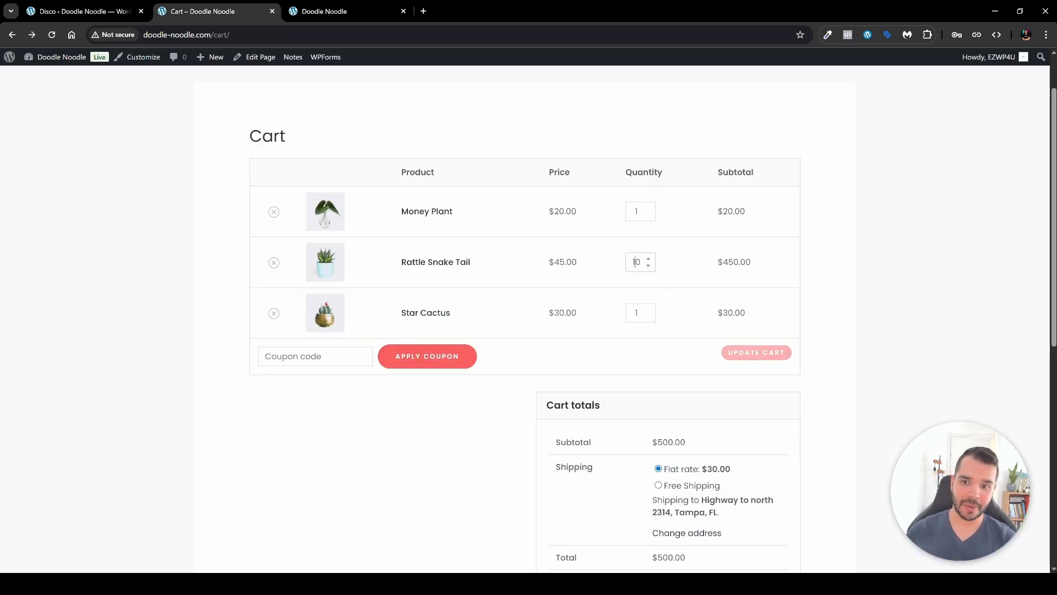
click(648, 265)
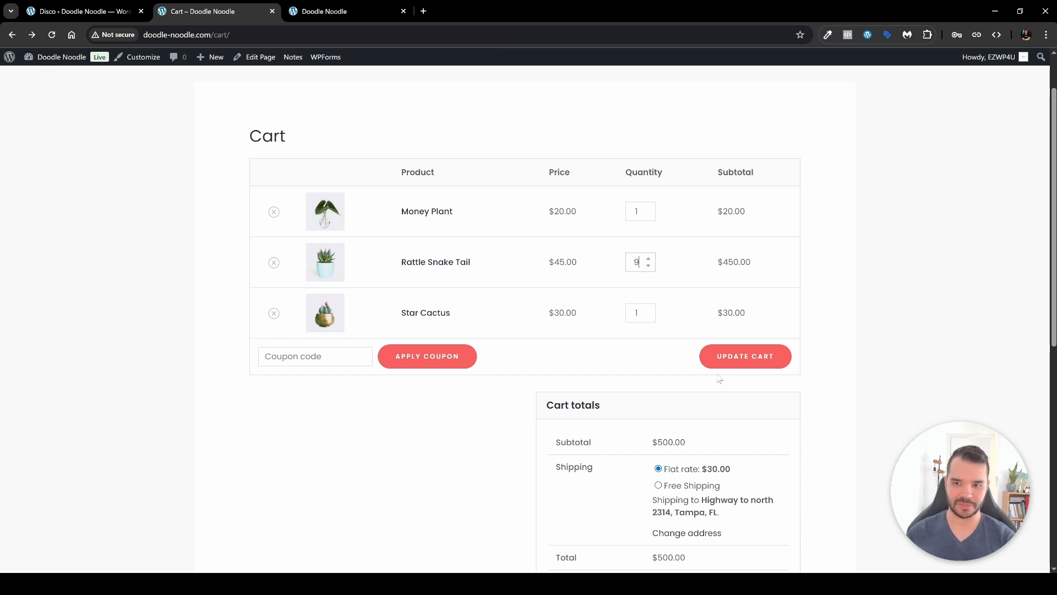
click(725, 357)
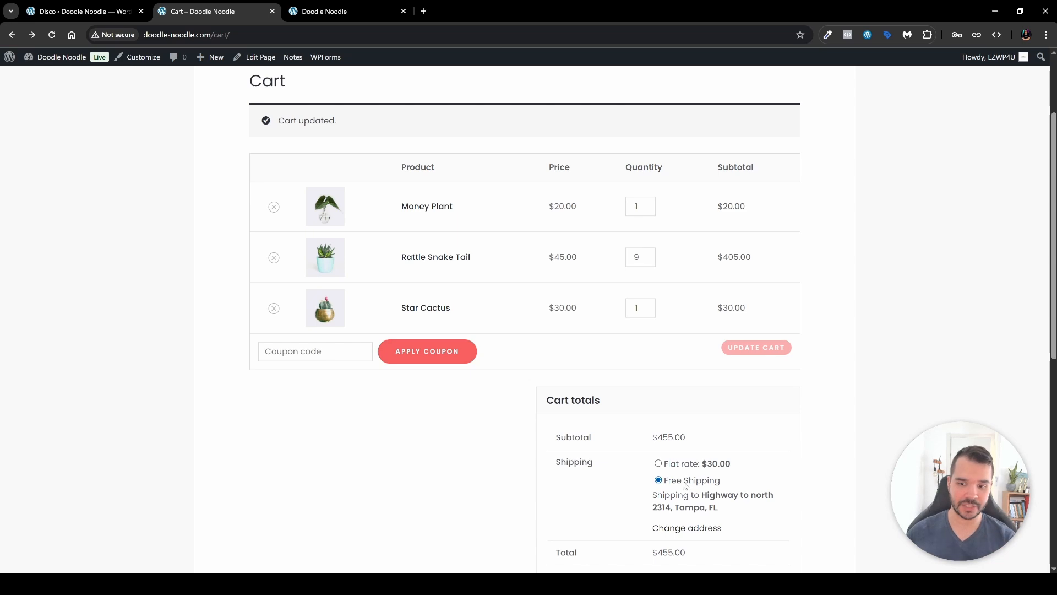
- Set the Rattle Snake Tail quantity to 5 and update the cart
double_click(636, 257)
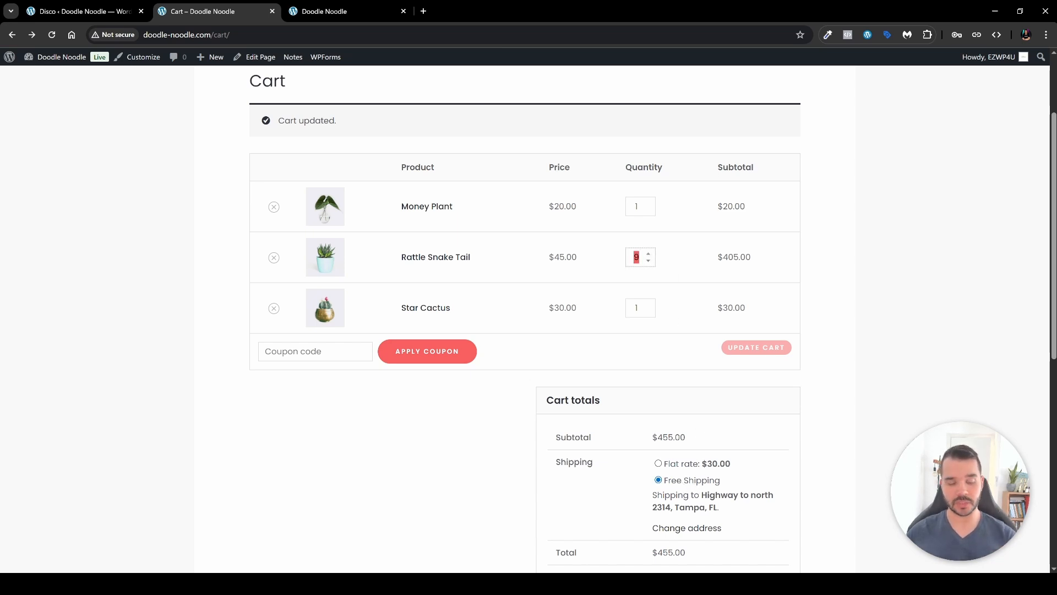
text(5)
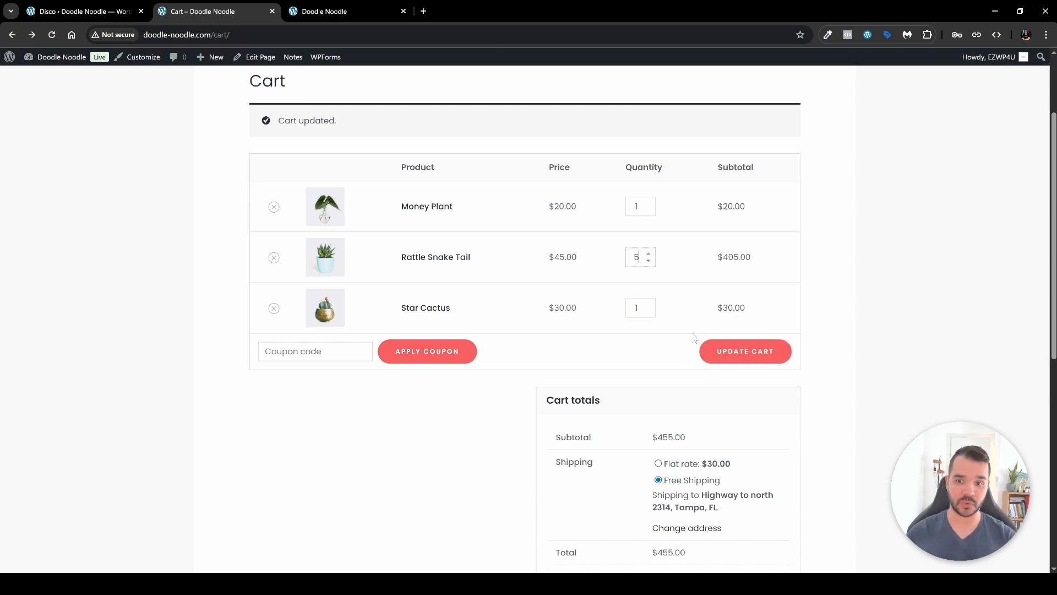
click(738, 350)
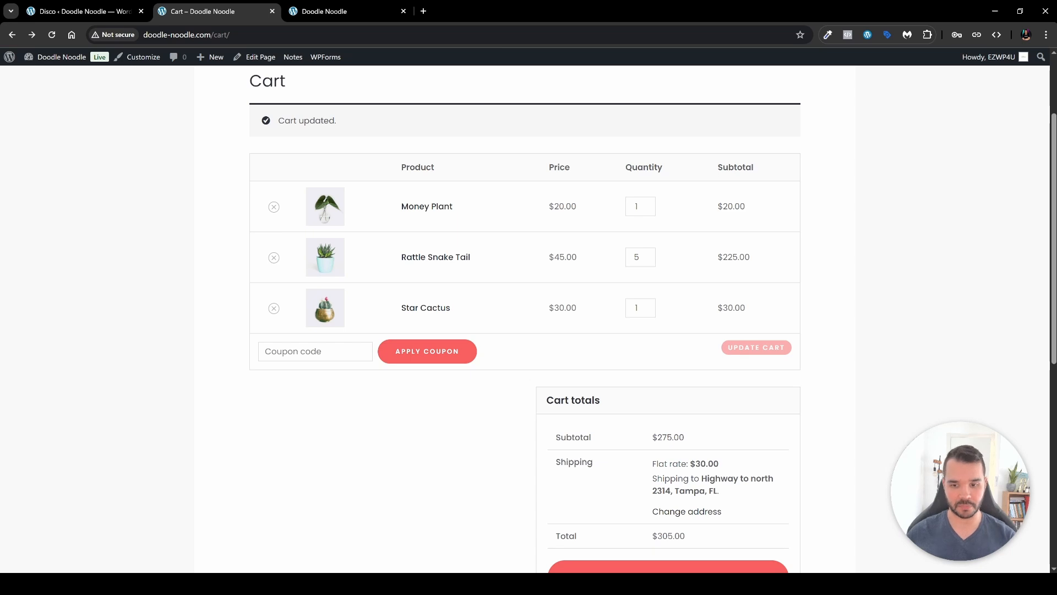
- Update and exit the shipping campaign in Disco, and disable Free Shipping over 10 Products in the campaign list
key(ctrl+1)
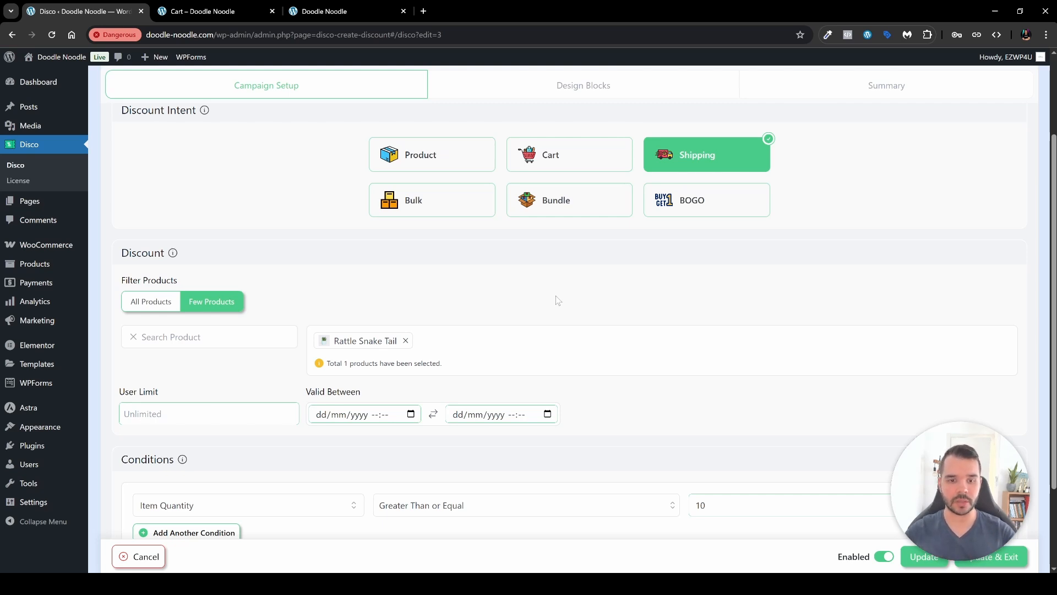
scroll(533, 329, down, 1)
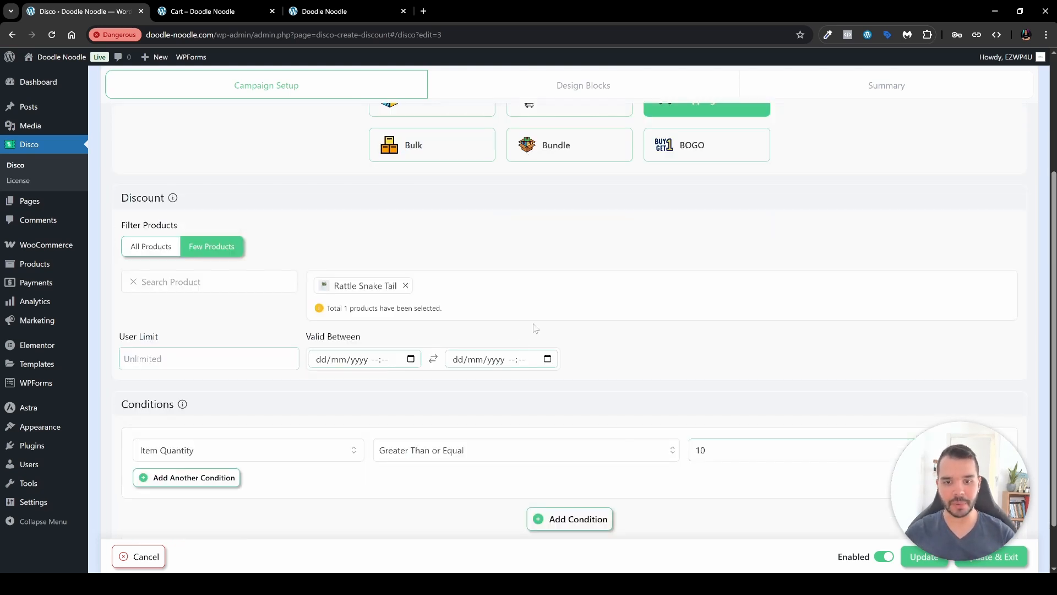
click(316, 451)
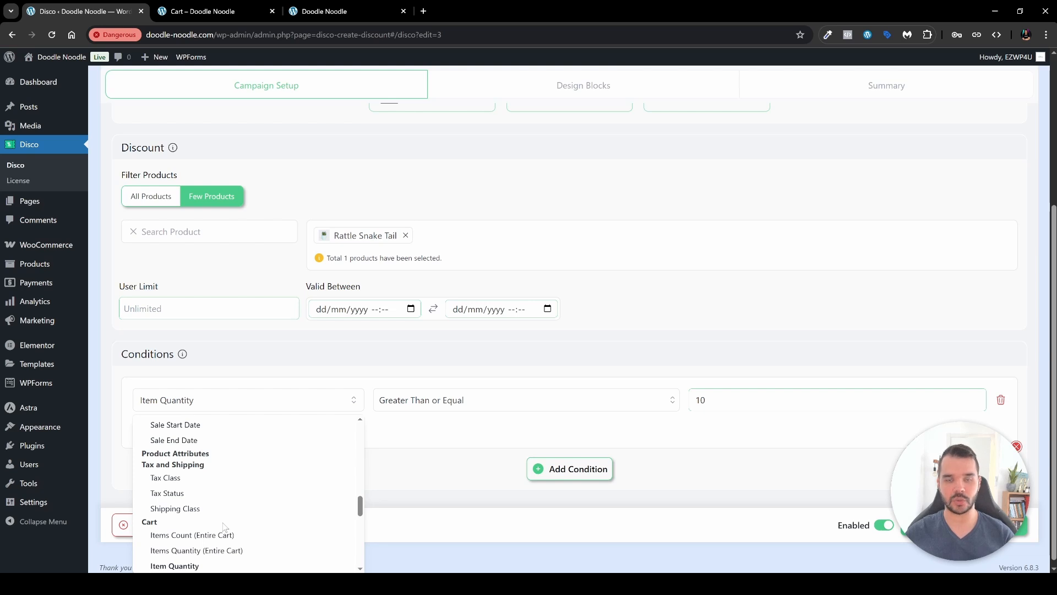
scroll(588, 343, up, 2)
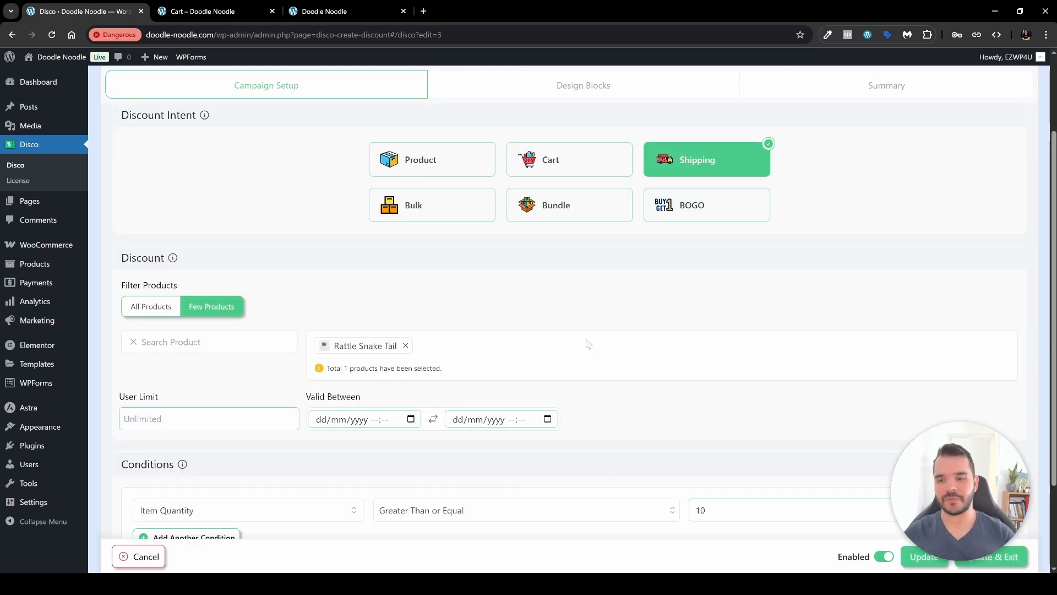
click(1001, 560)
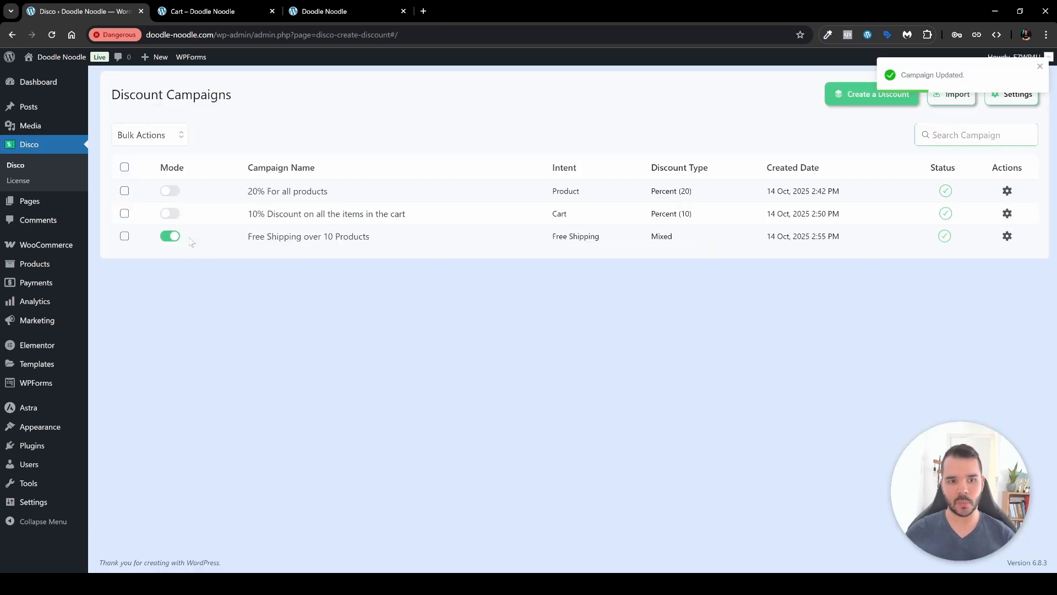
click(170, 237)
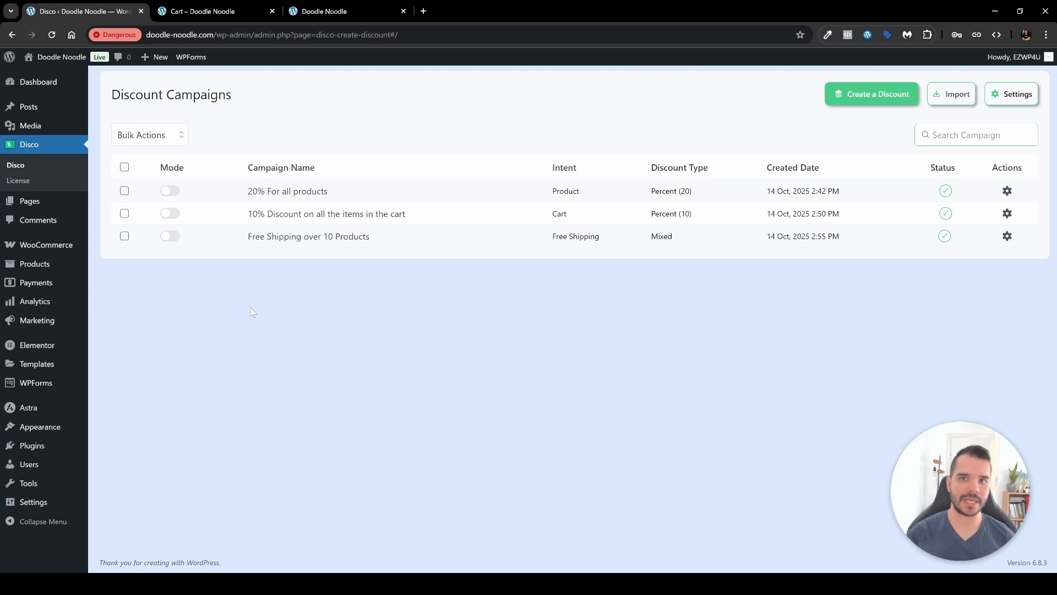
- Create a new discount campaign with the Bulk intent and name it "Buy 5 for 15%"
click(868, 101)
click(429, 325)
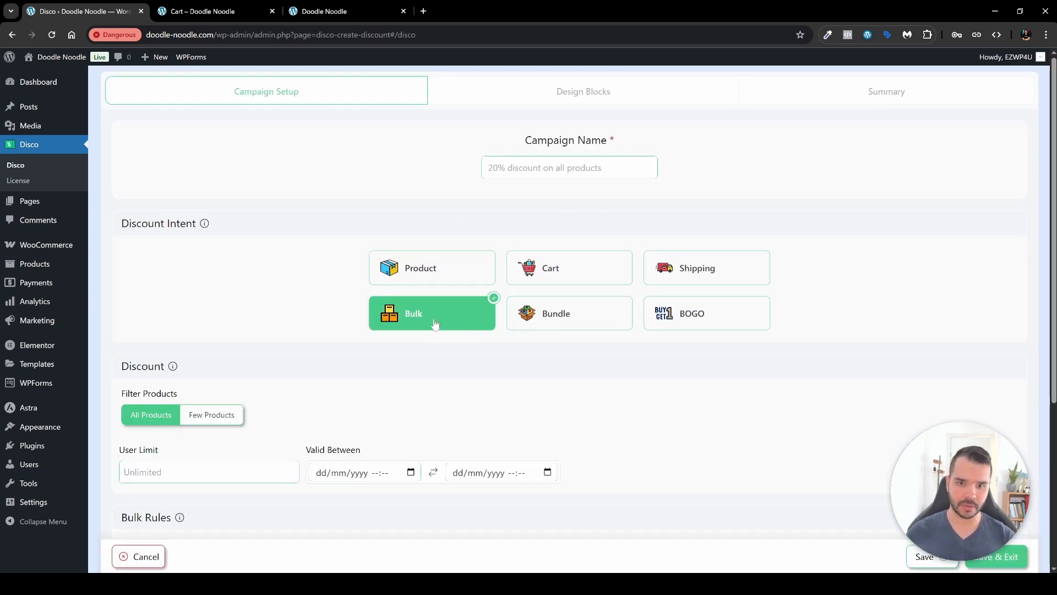
text(Buy)
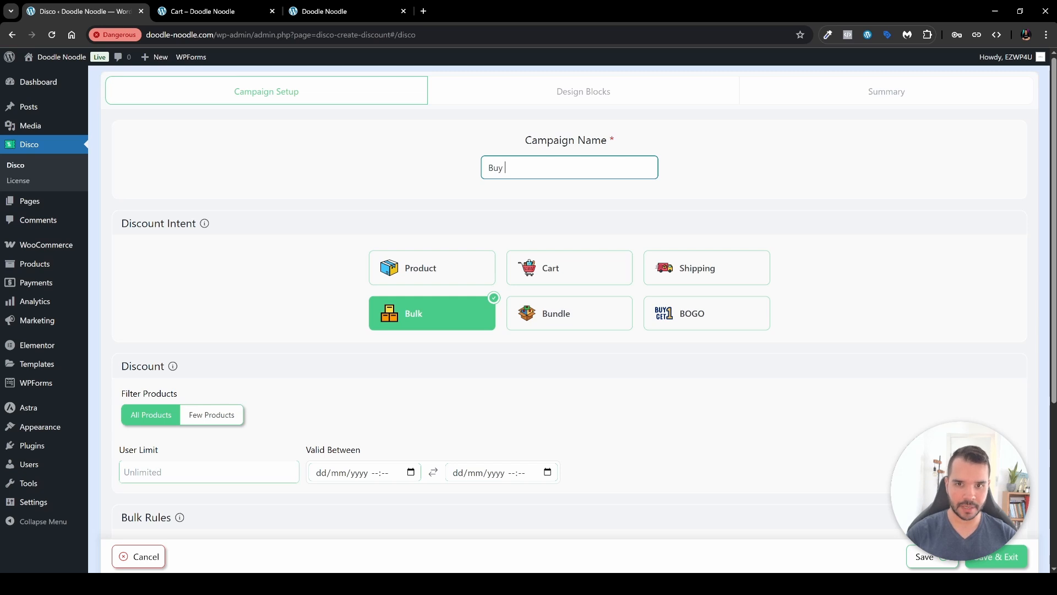
text( 5 for 15)
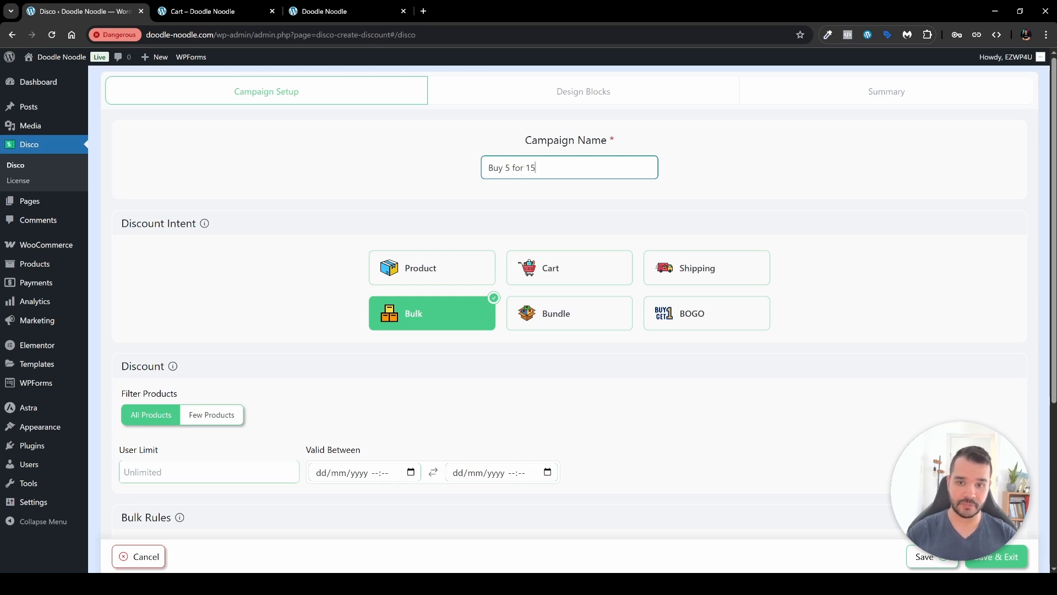
text(%)
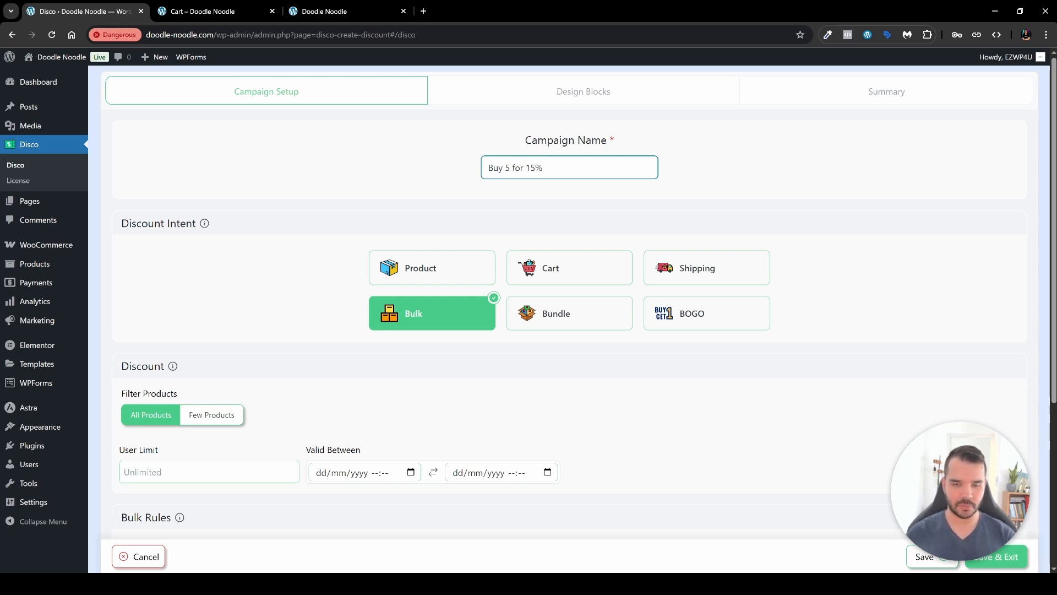
- Define a bulk rule with minimum quantity 10, maximum quantity 50, and a percentage discount of 15
scroll(297, 228, down, 2)
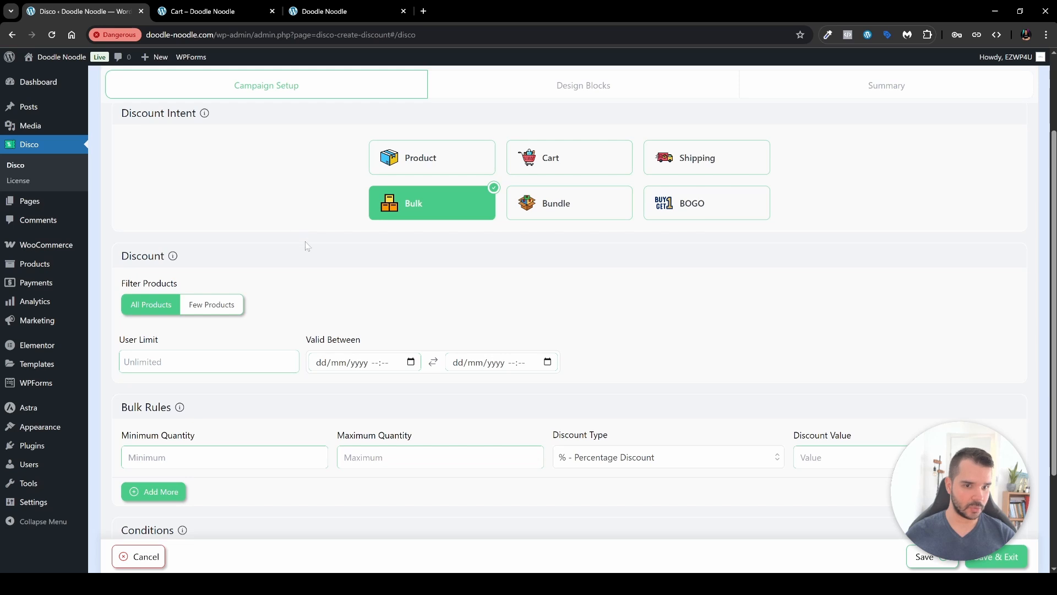
scroll(324, 242, down, 2)
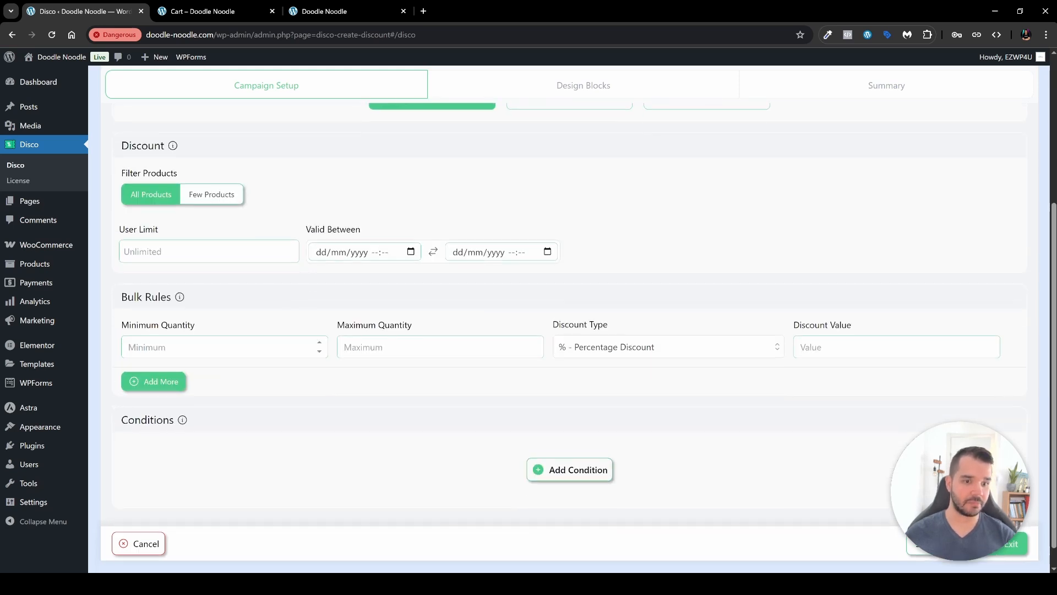
click(220, 347)
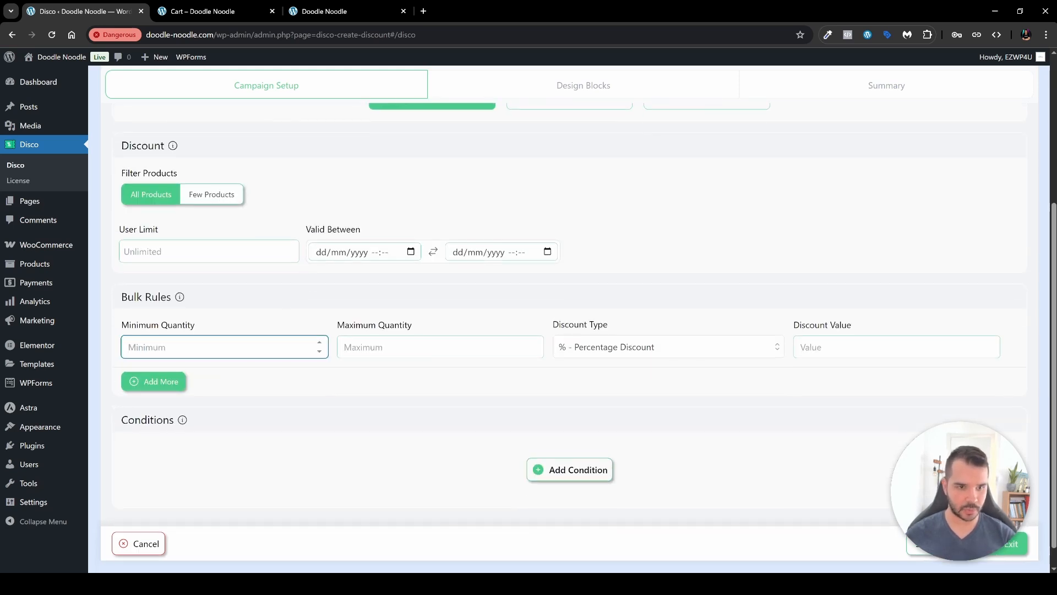
text(10)
key(Tab)
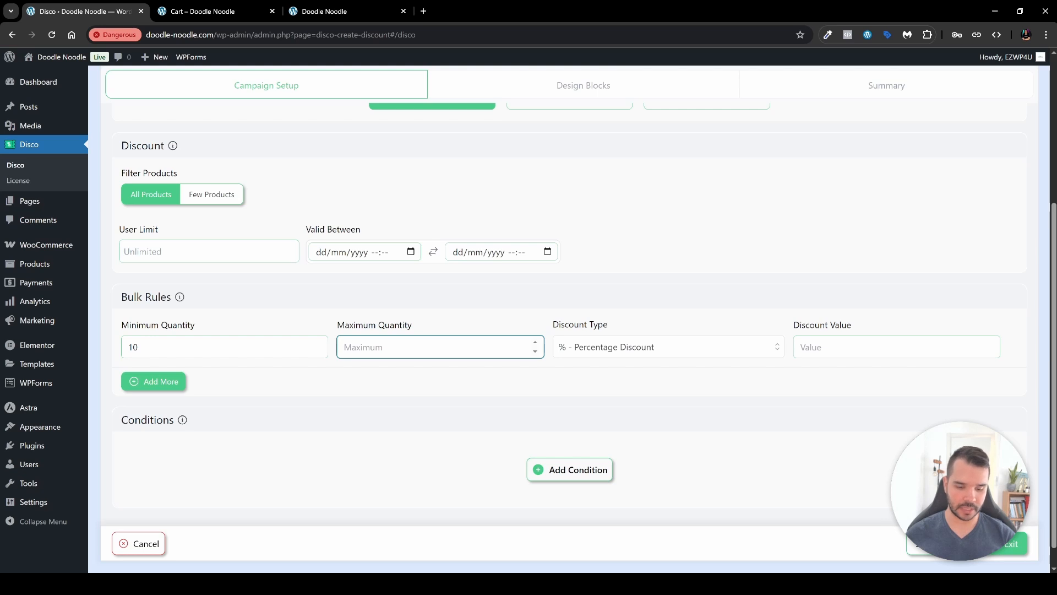
text(5)
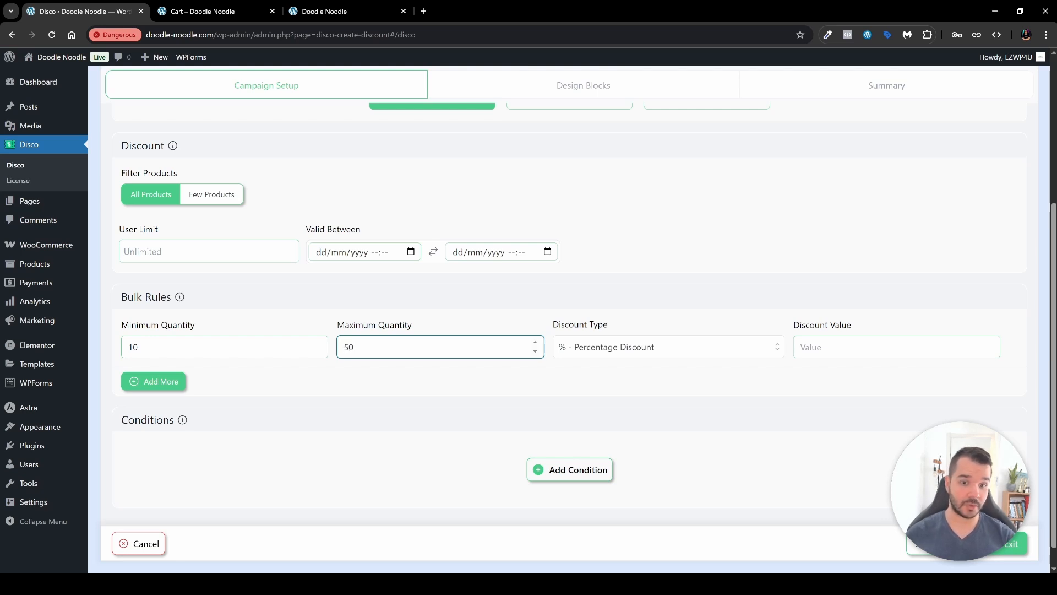
text(0)
click(441, 377)
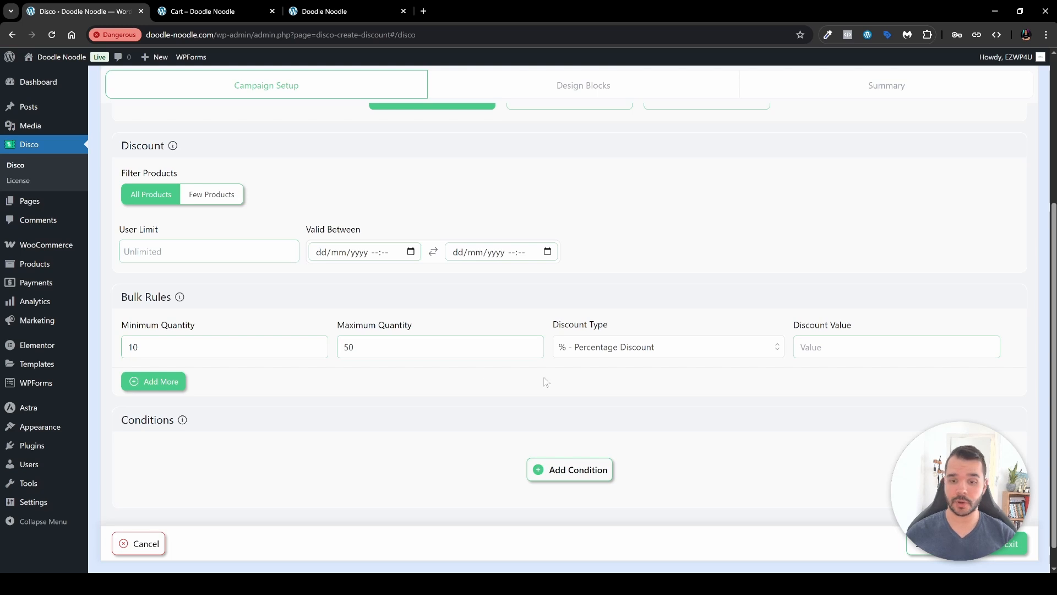
click(881, 348)
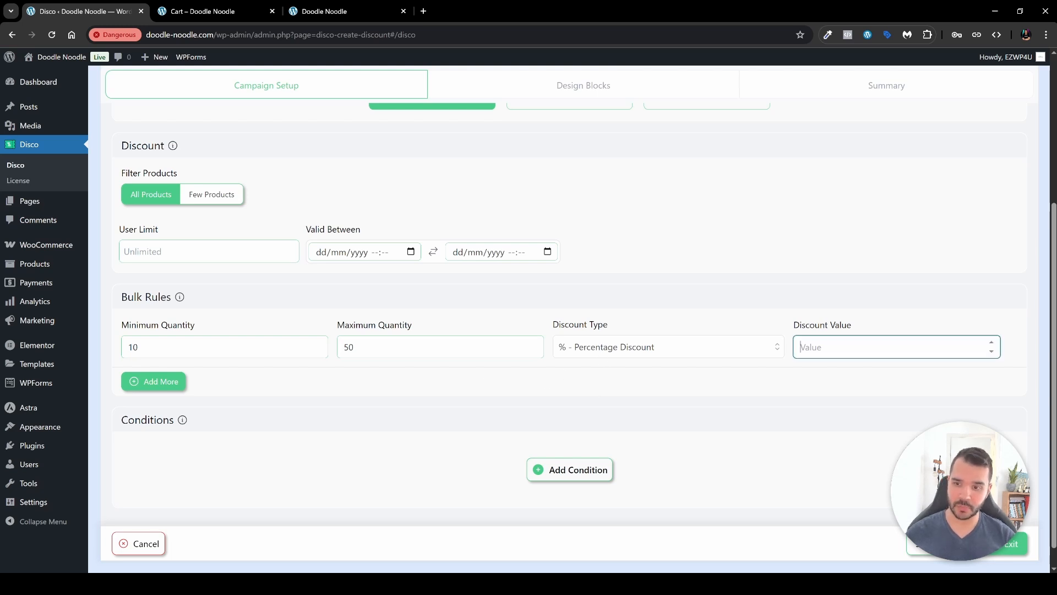
text(15)
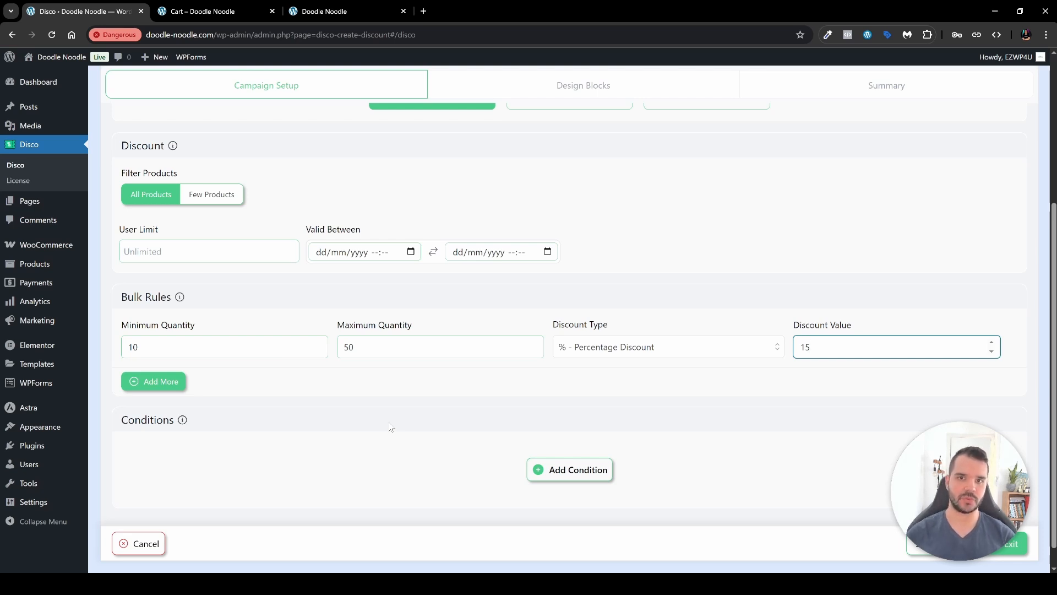
- Look through the filters available for a new campaign condition, and remove the empty condition
scroll(413, 434, up, 2)
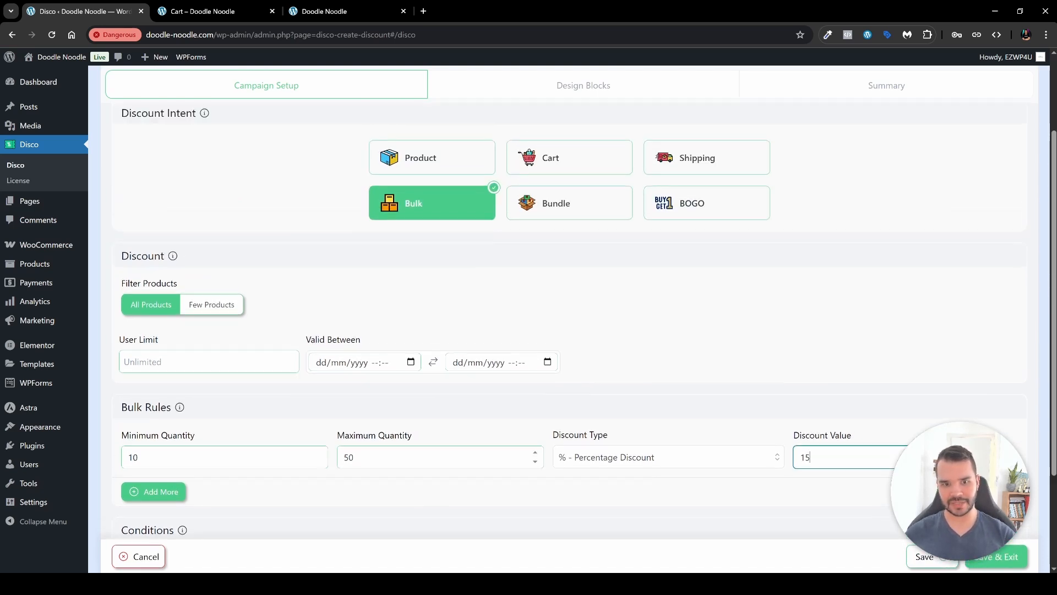
scroll(441, 452, down, 2)
click(578, 469)
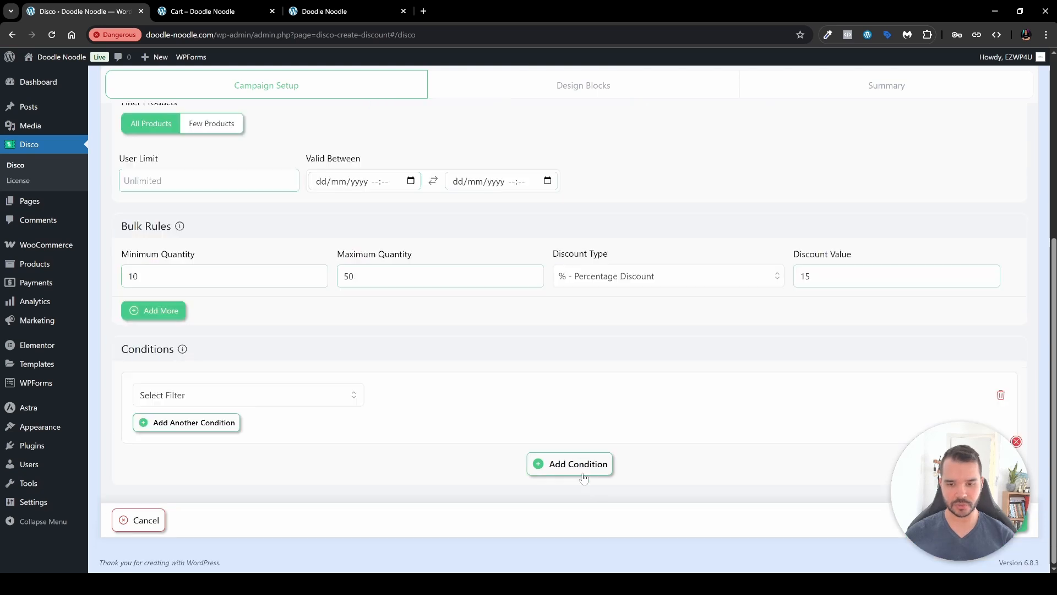
click(347, 396)
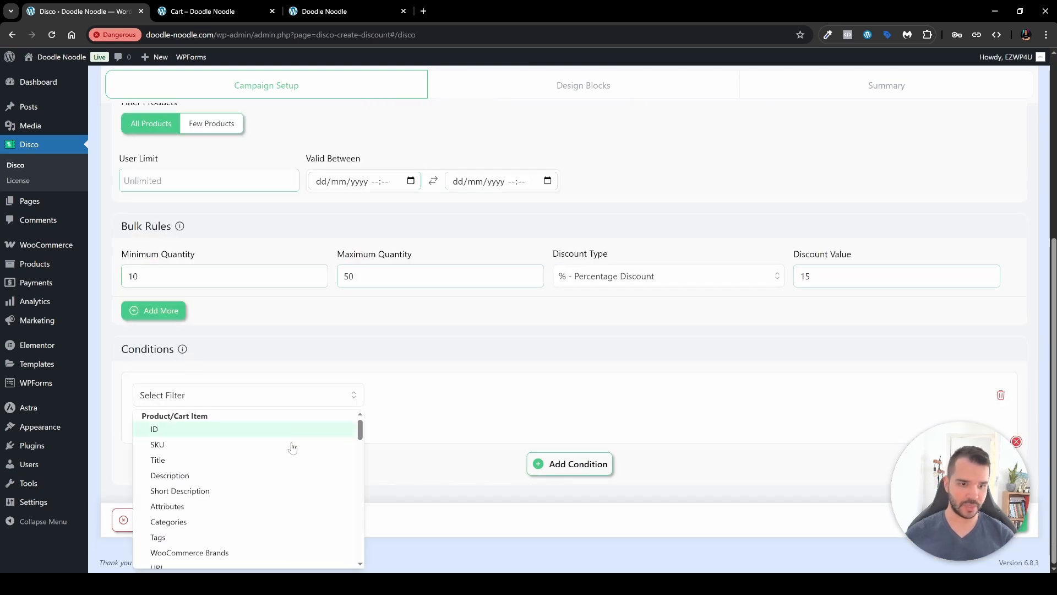
scroll(288, 446, down, 5)
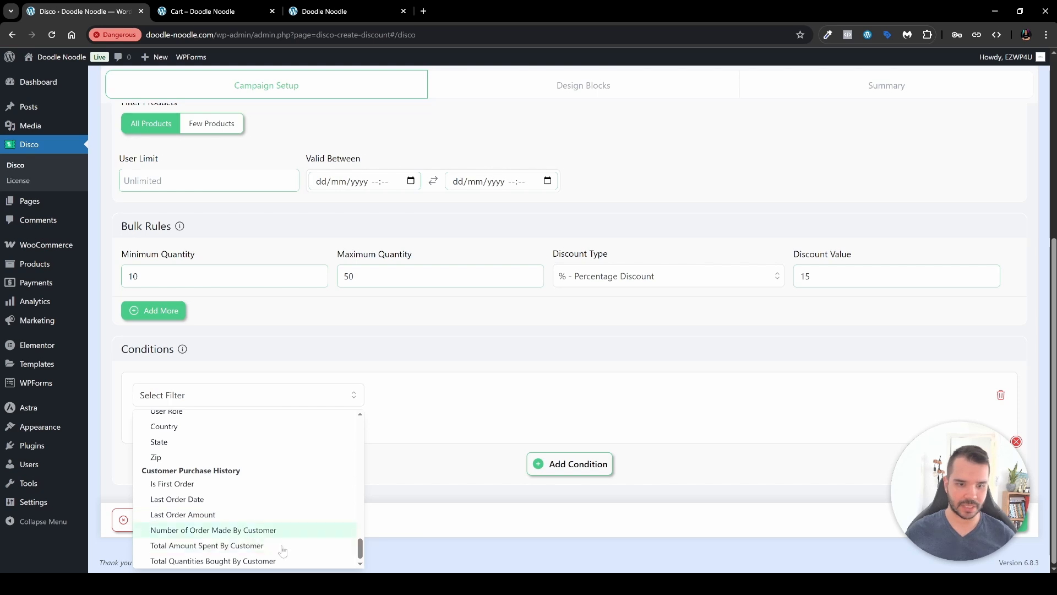
scroll(249, 455, up, 3)
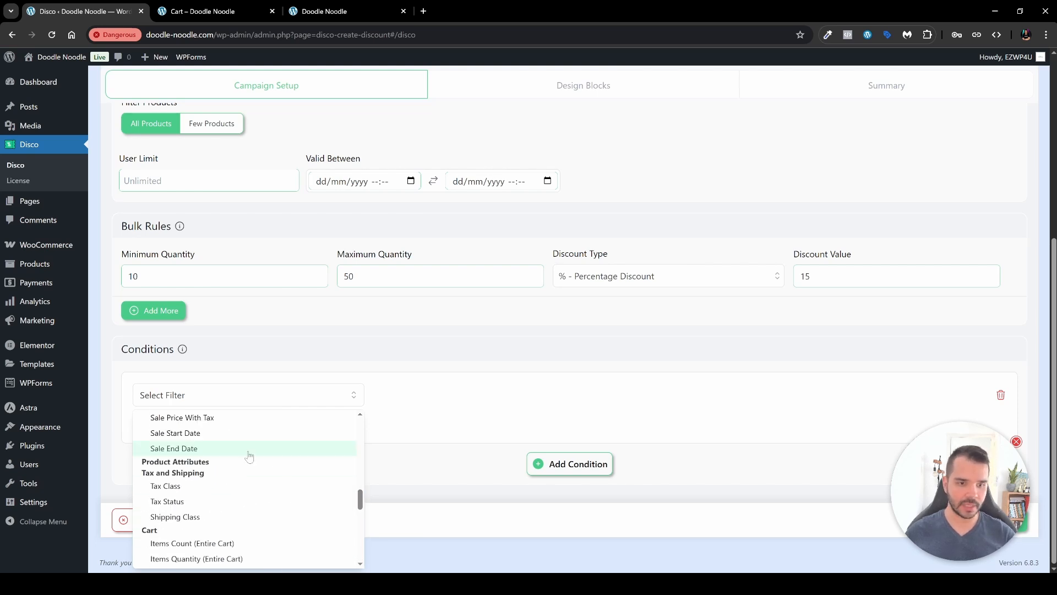
click(483, 395)
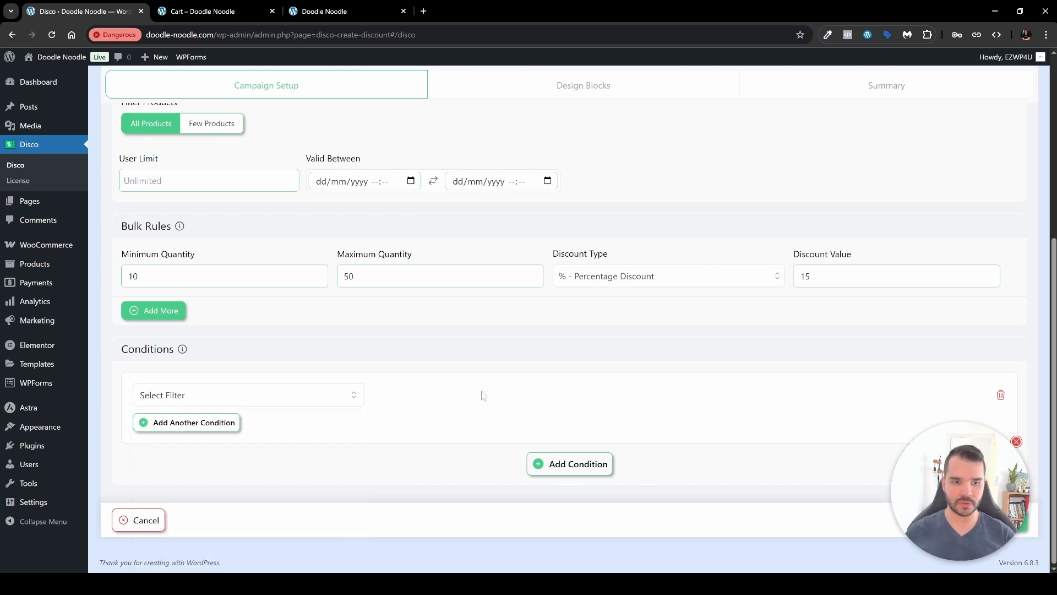
click(1001, 395)
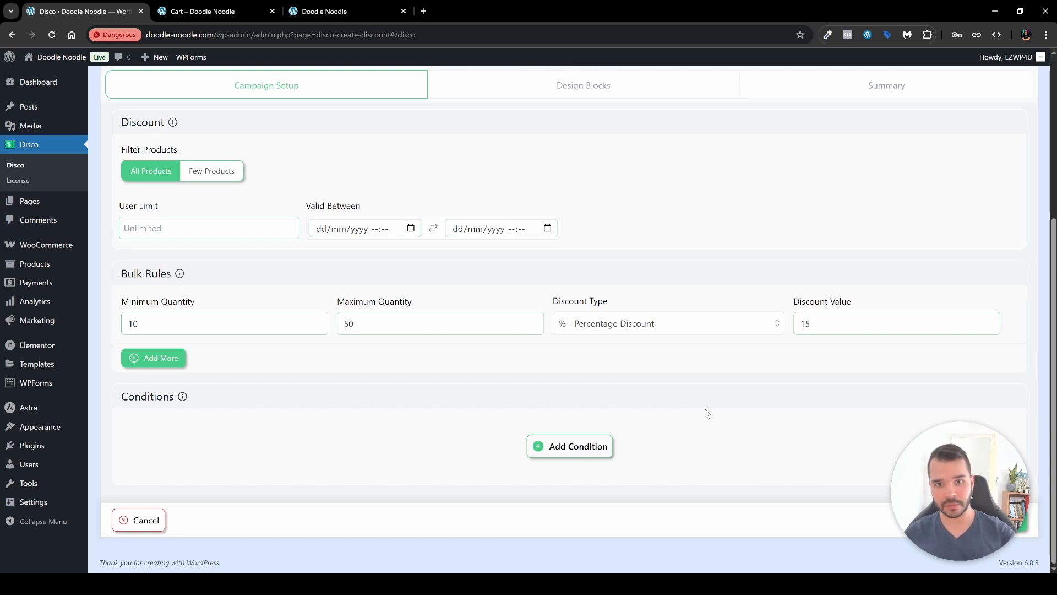
- Review the bulk campaign's setup, and save and exit the campaign
scroll(677, 391, up, 3)
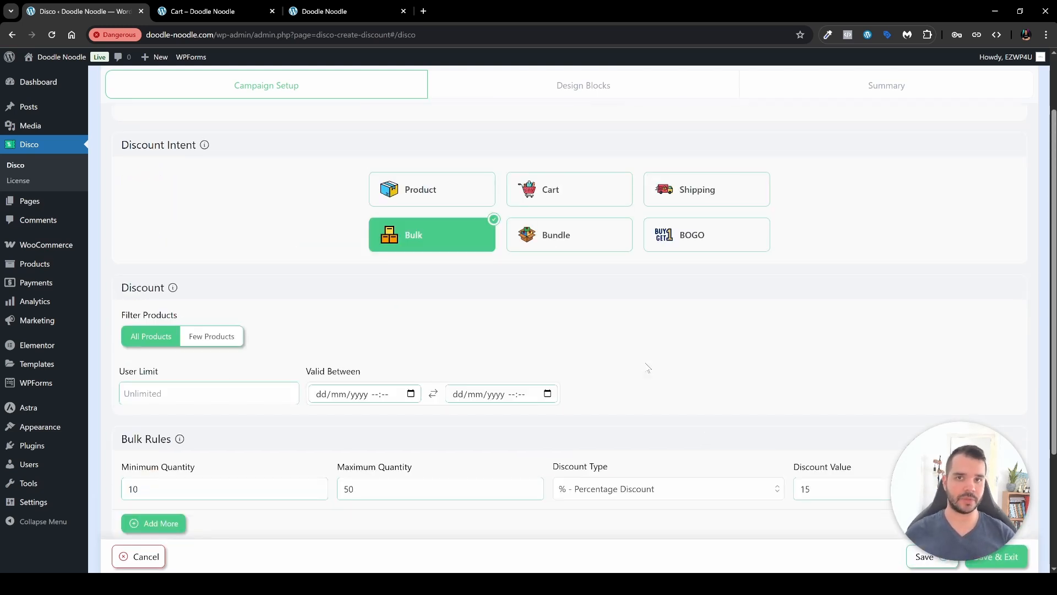
scroll(652, 304, down, 2)
scroll(652, 305, up, 1)
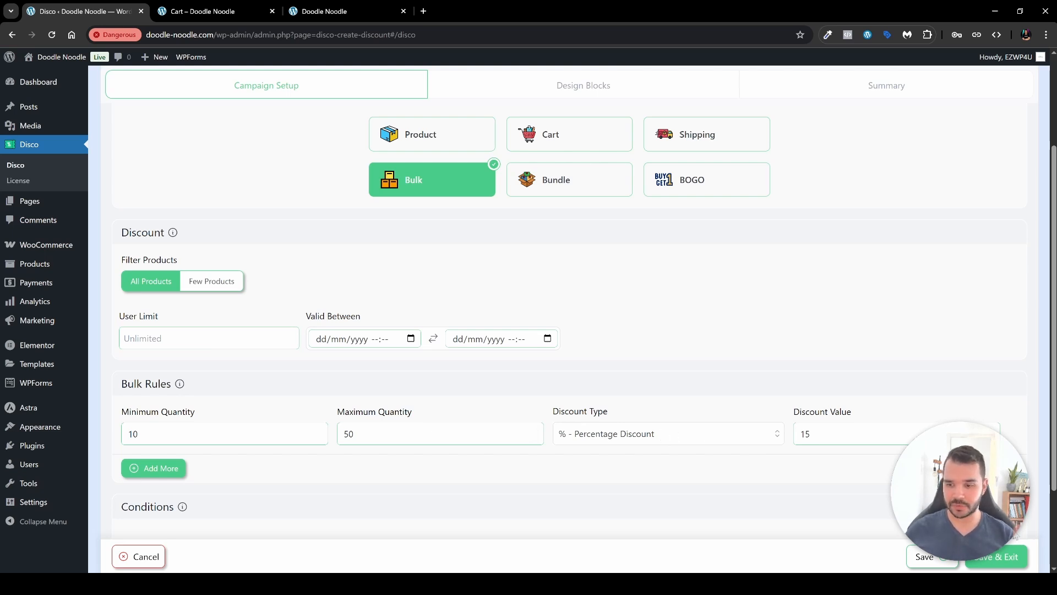
click(997, 556)
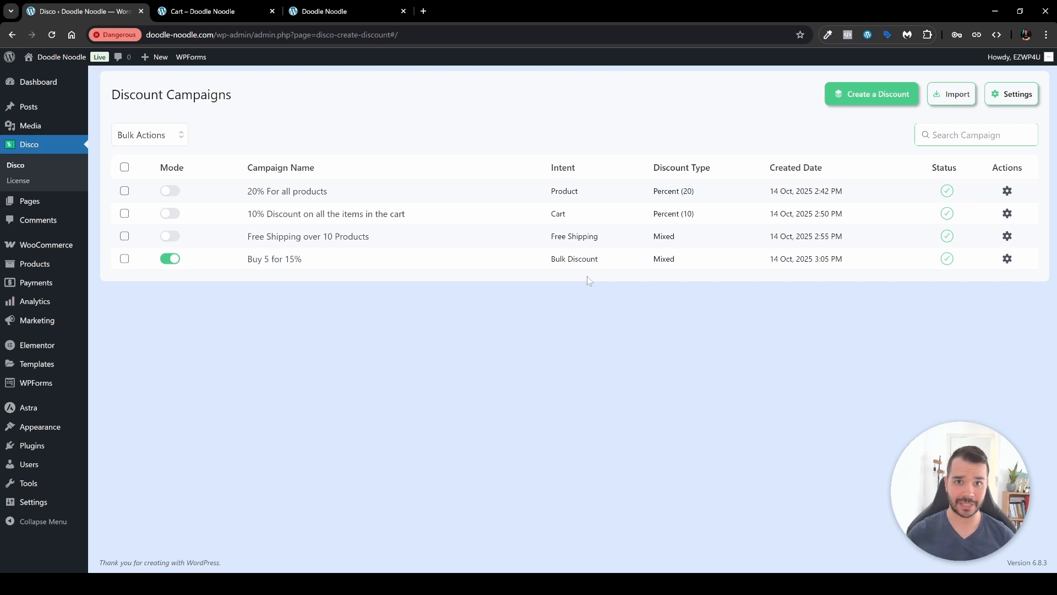
- Refresh the storefront cart, set the Star Cactus quantity to 10, update the cart, and check the discount amount in the cart totals
key(ctrl+Tab)
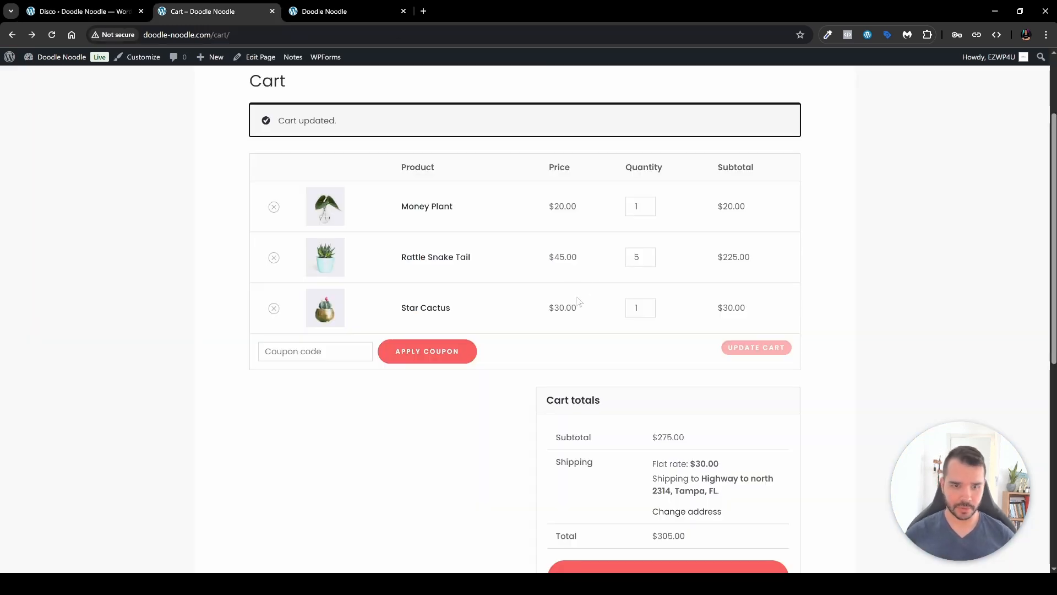
key(F5)
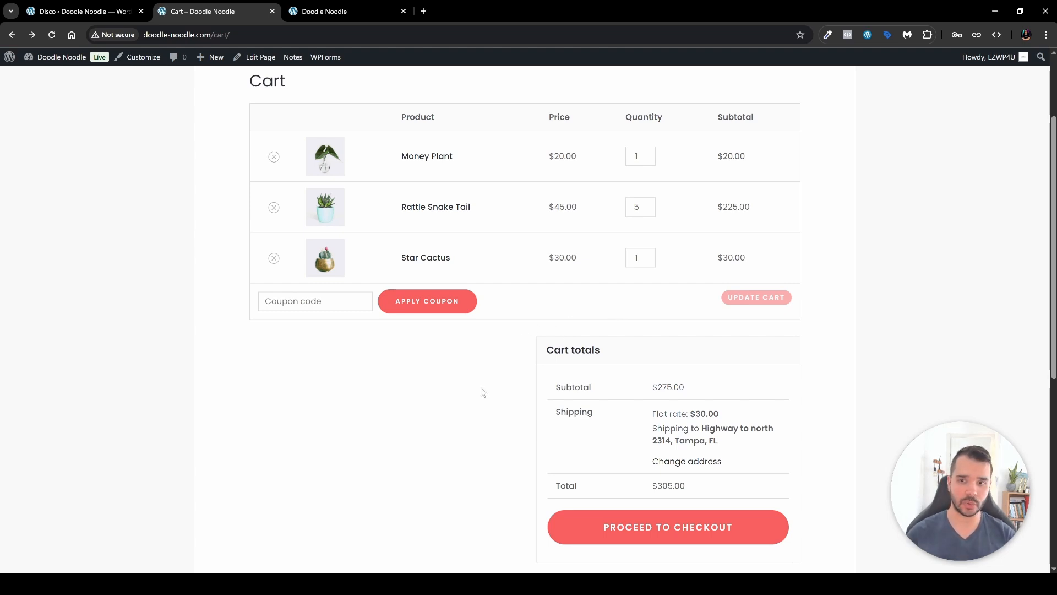
double_click(637, 259)
text(10)
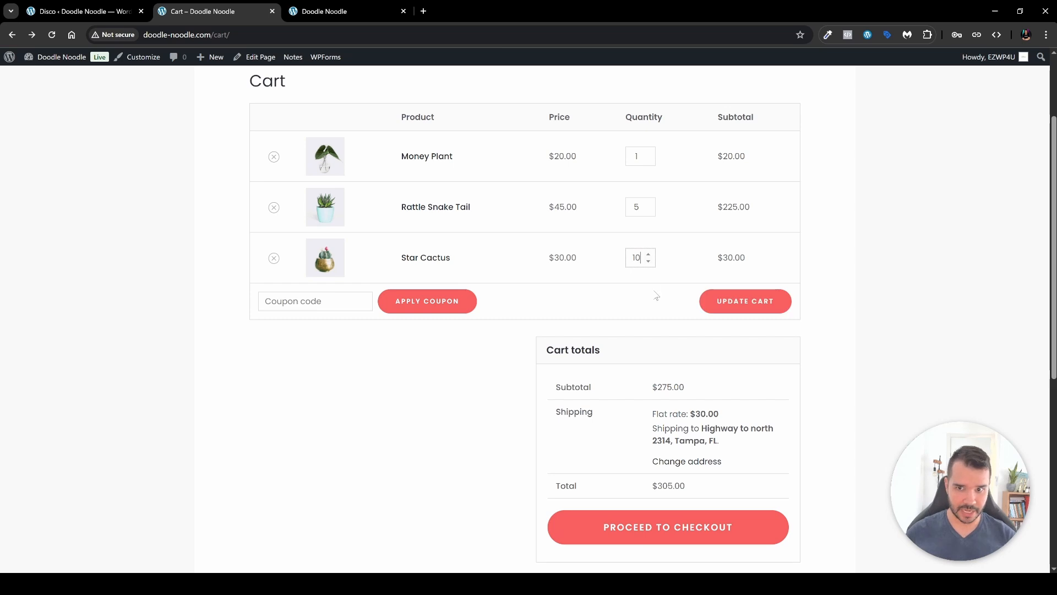
click(773, 301)
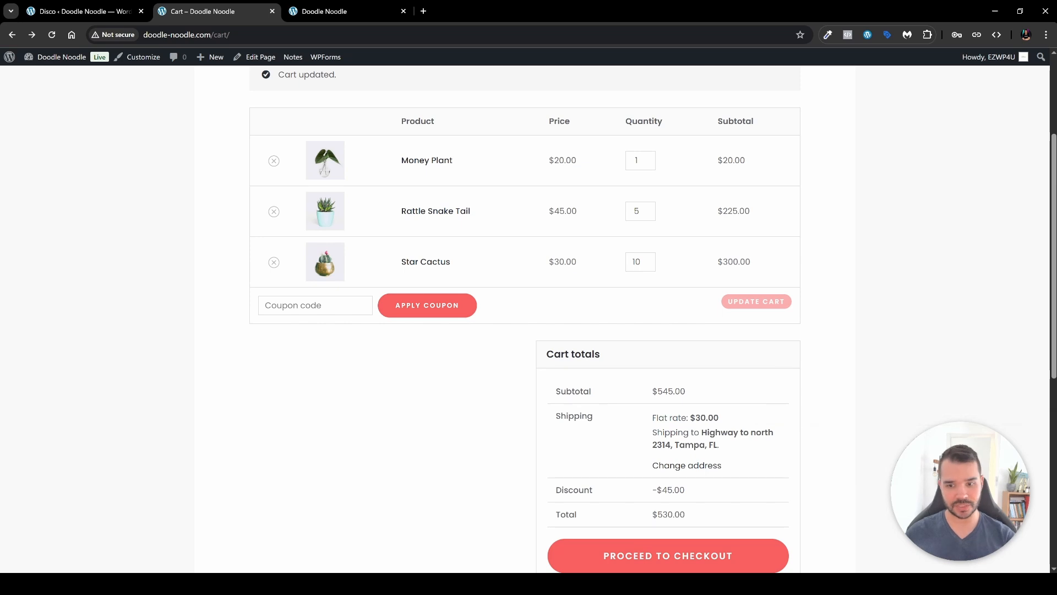
drag(652, 489, 689, 492)
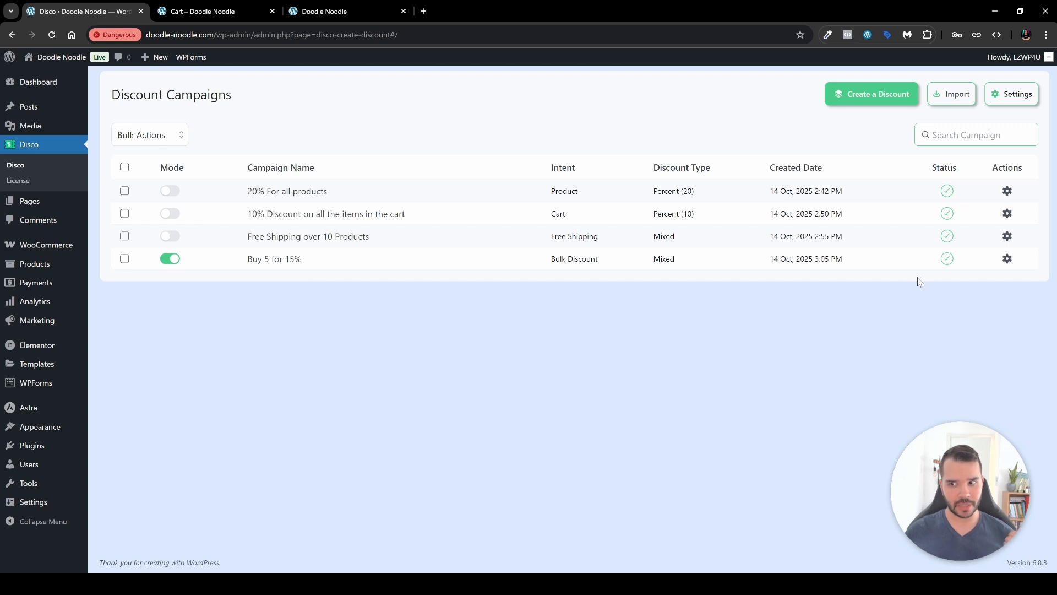
- Reopen the "Buy 5 for 15%" campaign in Disco and review its discount settings and bulk rules
click(293, 264)
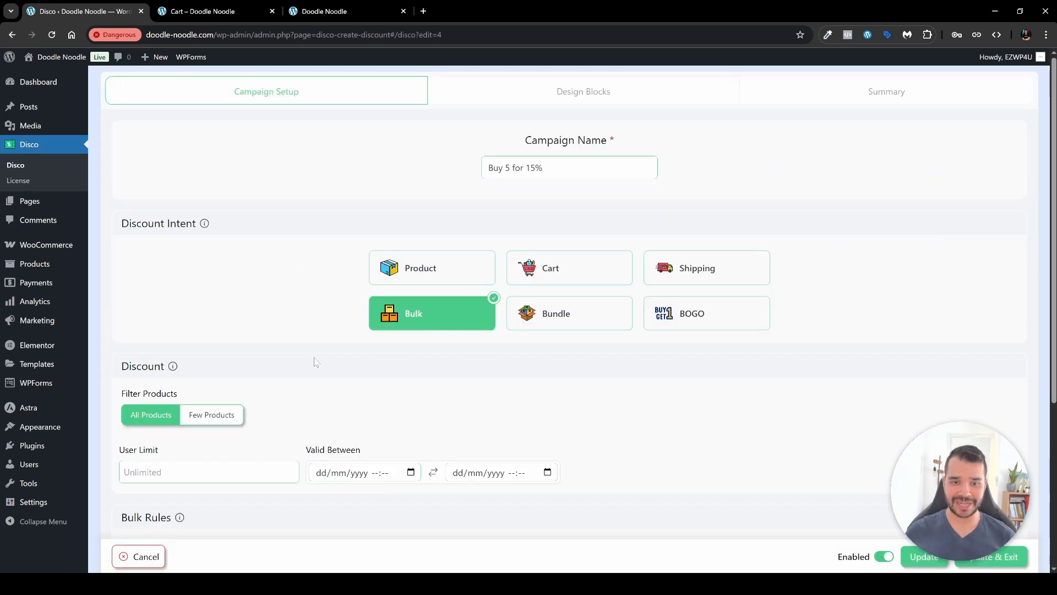
key(alt+Left)
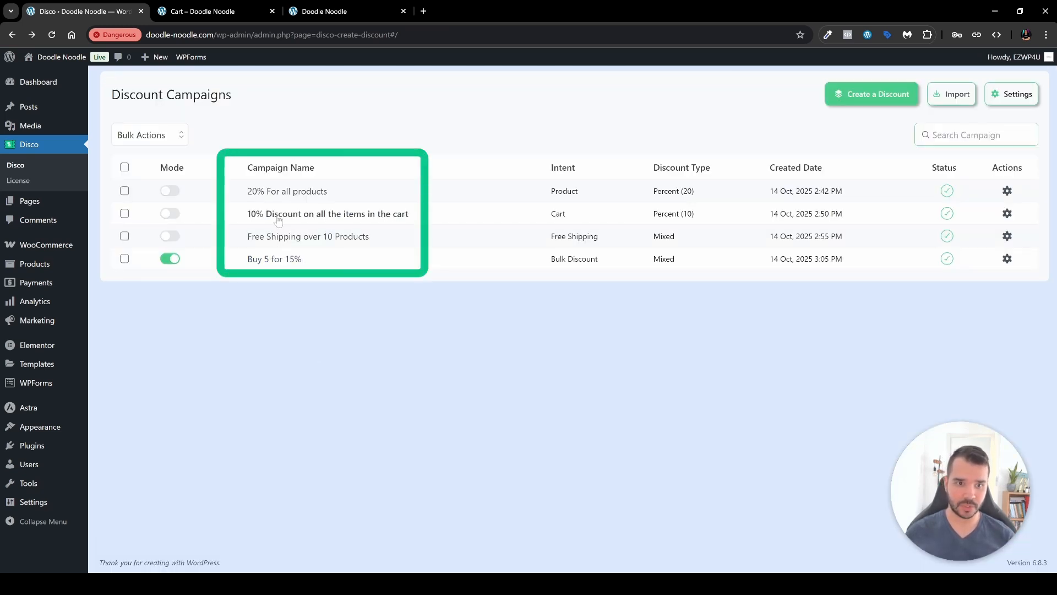
click(289, 261)
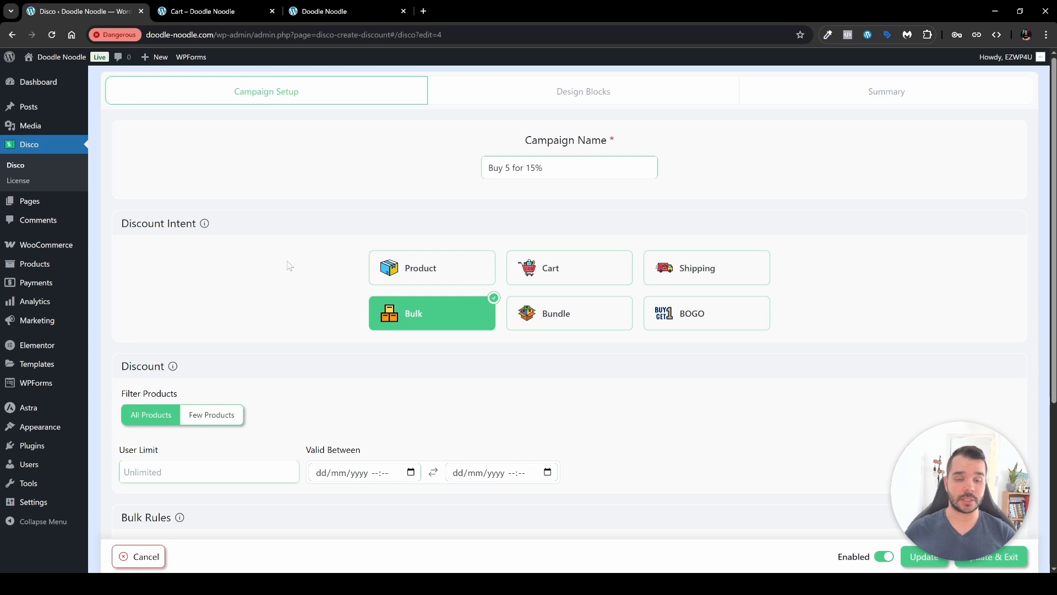
scroll(289, 266, down, 3)
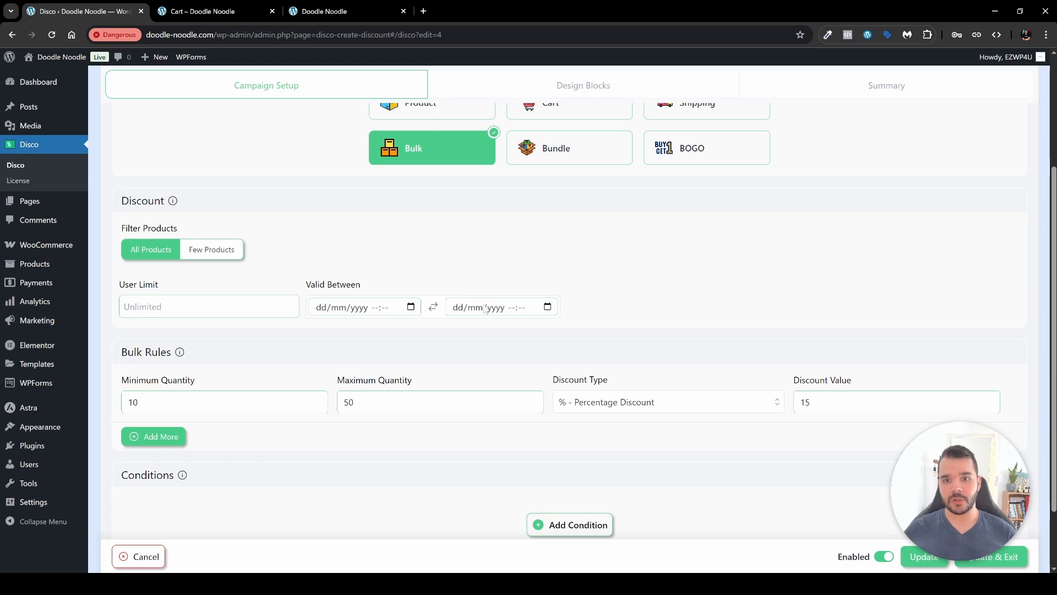
scroll(523, 311, up, 3)
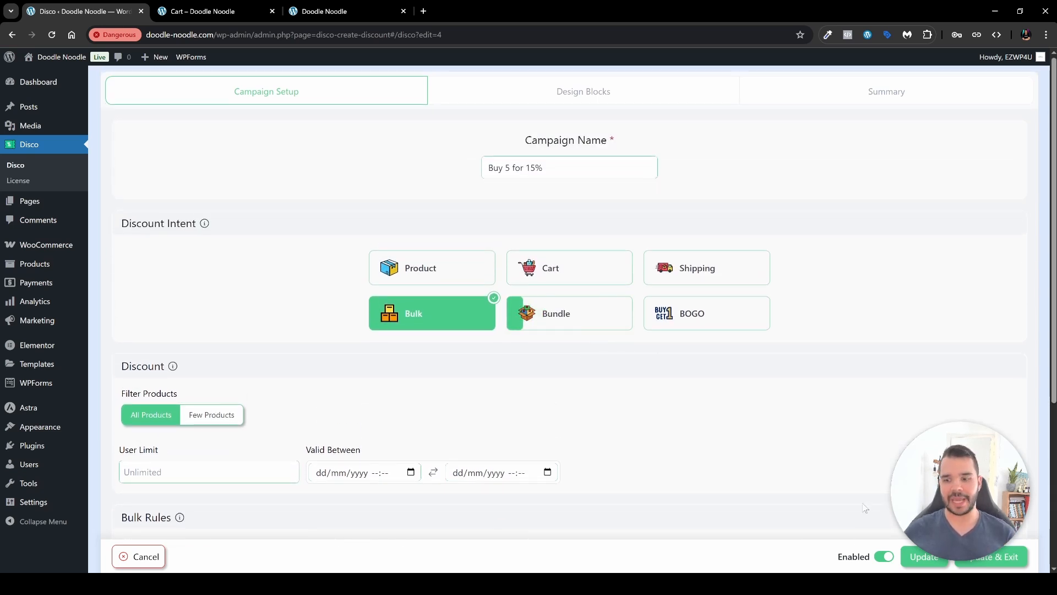
- Cancel out of the campaign editor and disable "Buy 5 for 15%" in the campaign list
click(145, 558)
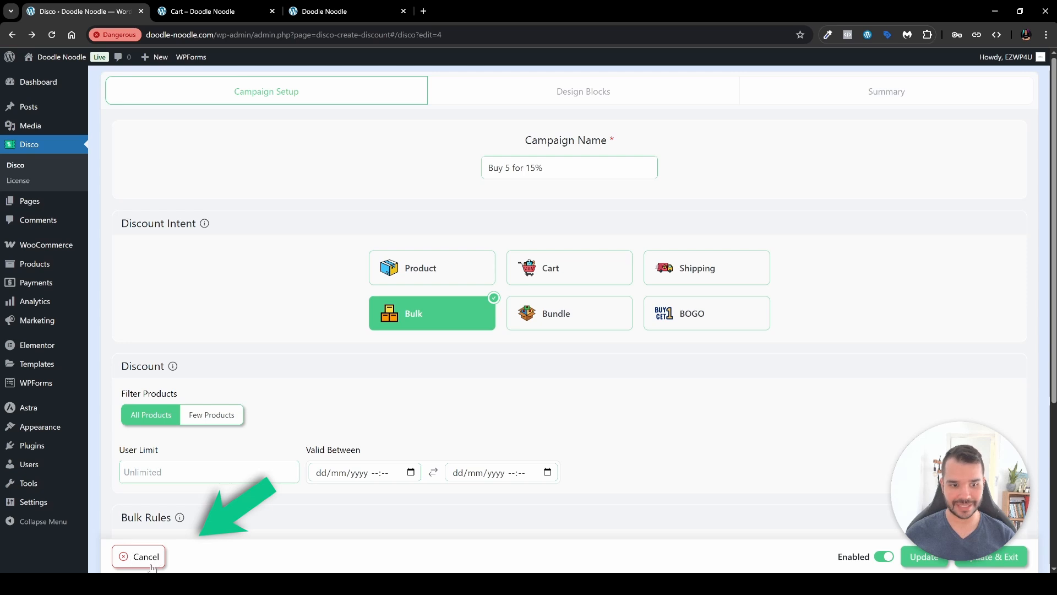
click(135, 557)
click(178, 261)
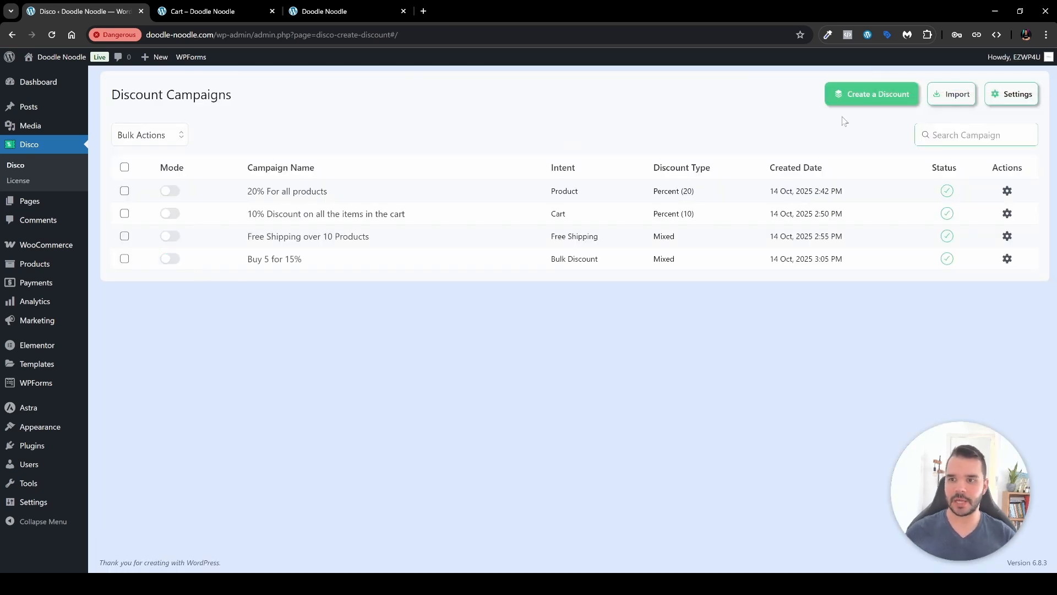
- Create a new discount campaign with the Bundle intent and name it "Bundles for halloween 2025"
click(866, 102)
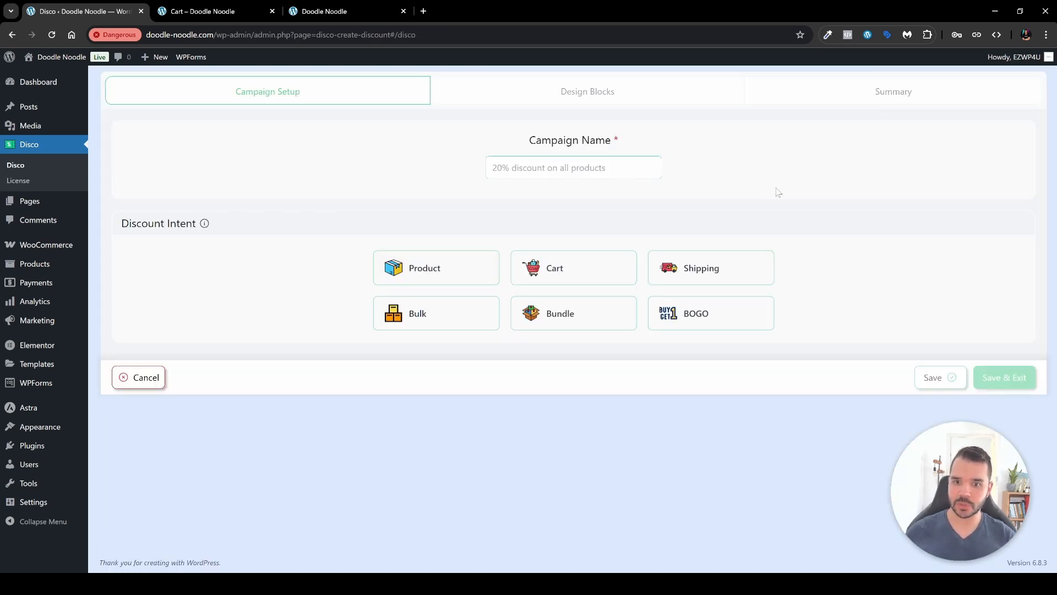
click(577, 320)
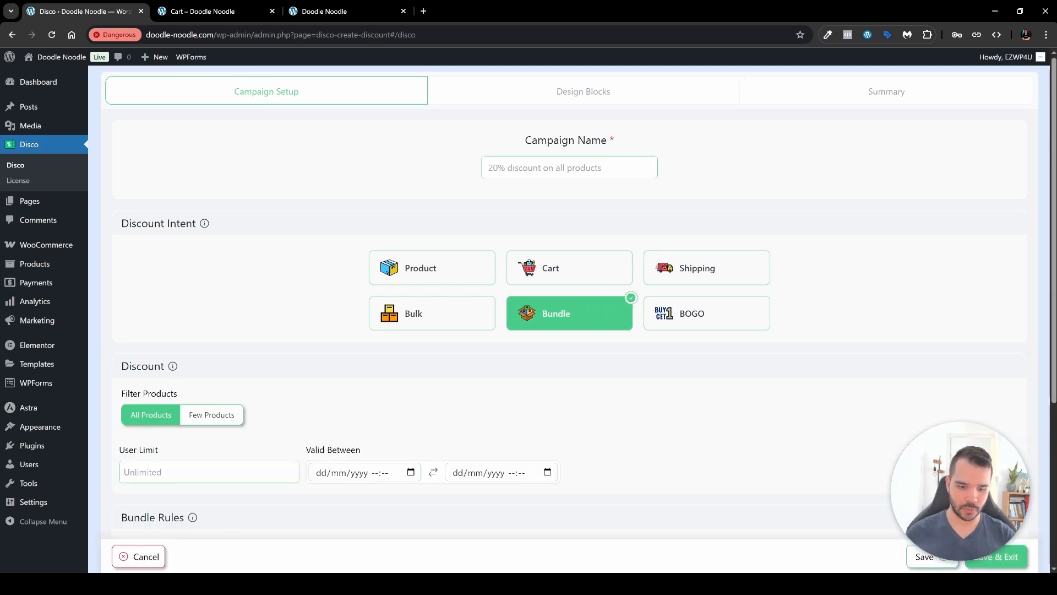
click(570, 168)
text(Bundles for )
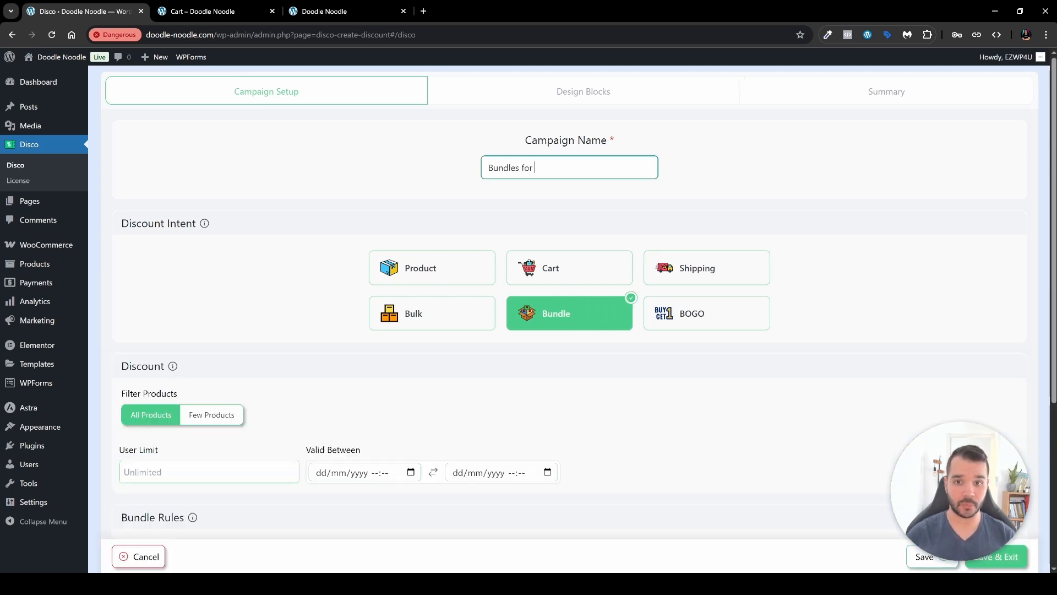
text(halloween 2025)
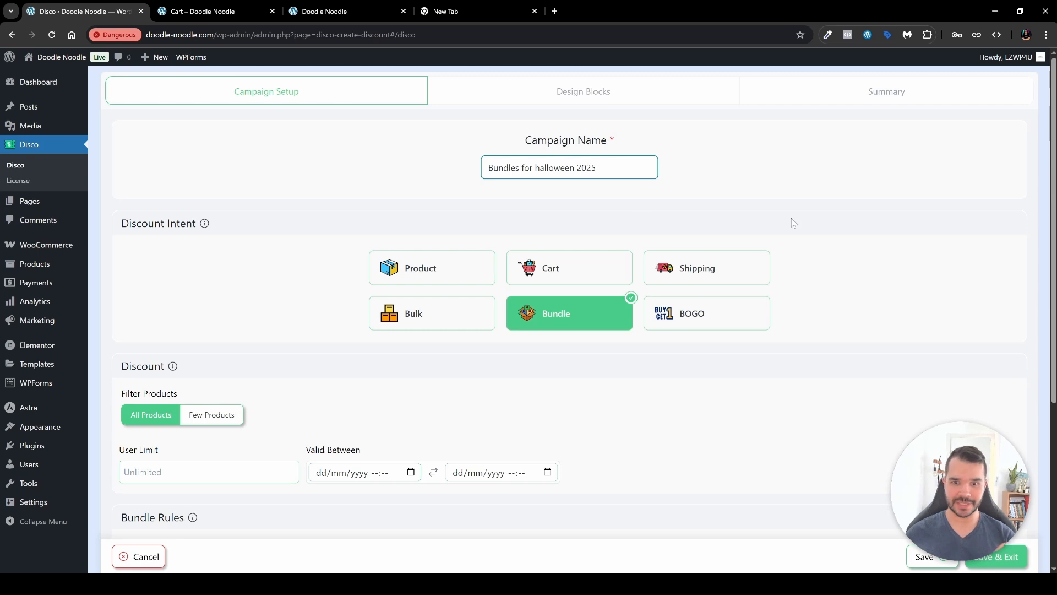
- Define a recursive bundle rule with item quantity 3 and a percentage discount of 5
scroll(222, 383, down, 3)
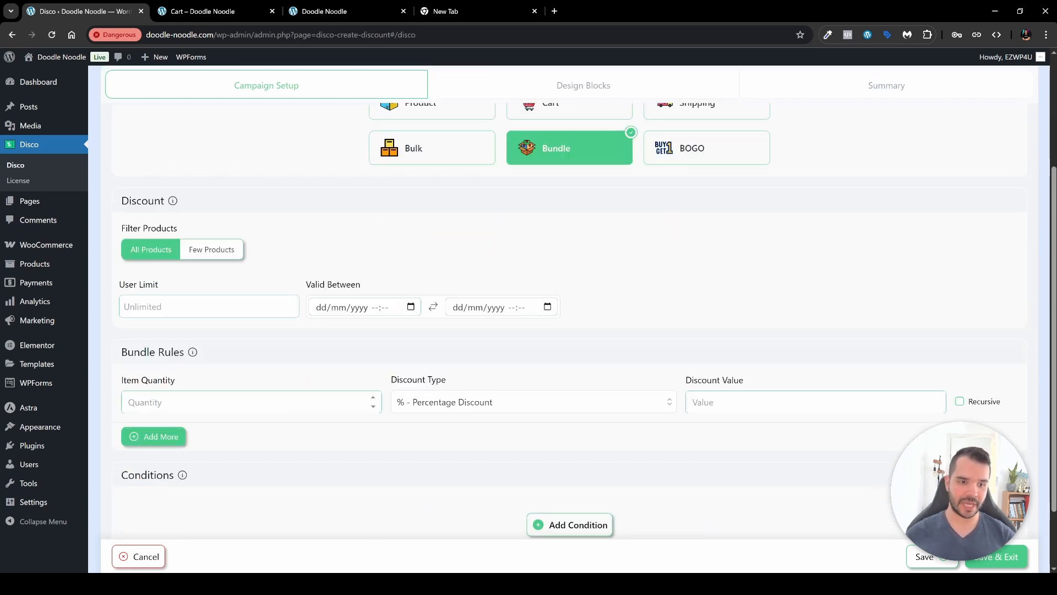
click(220, 402)
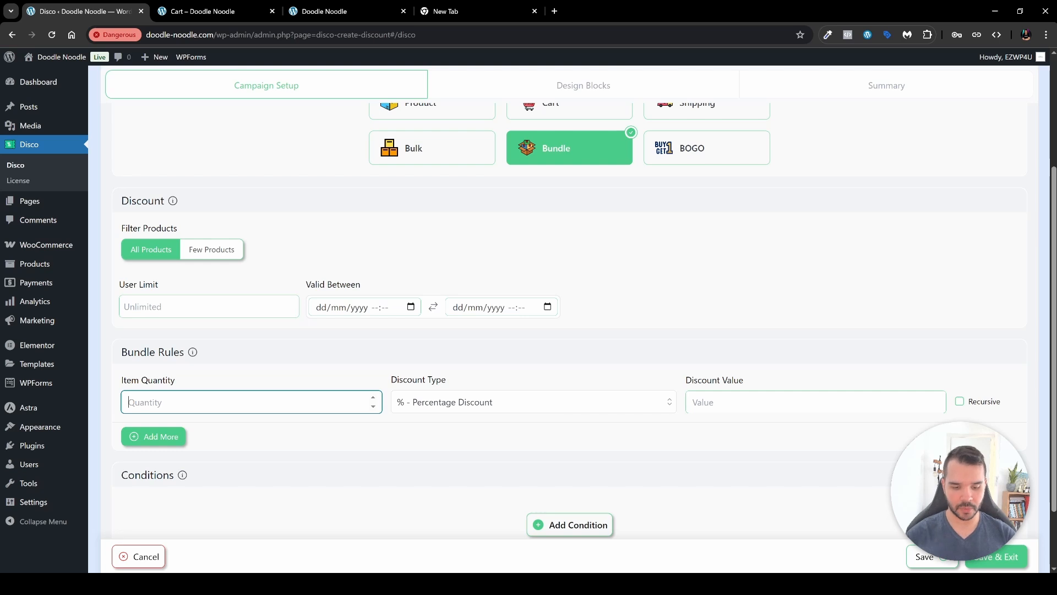
text(3)
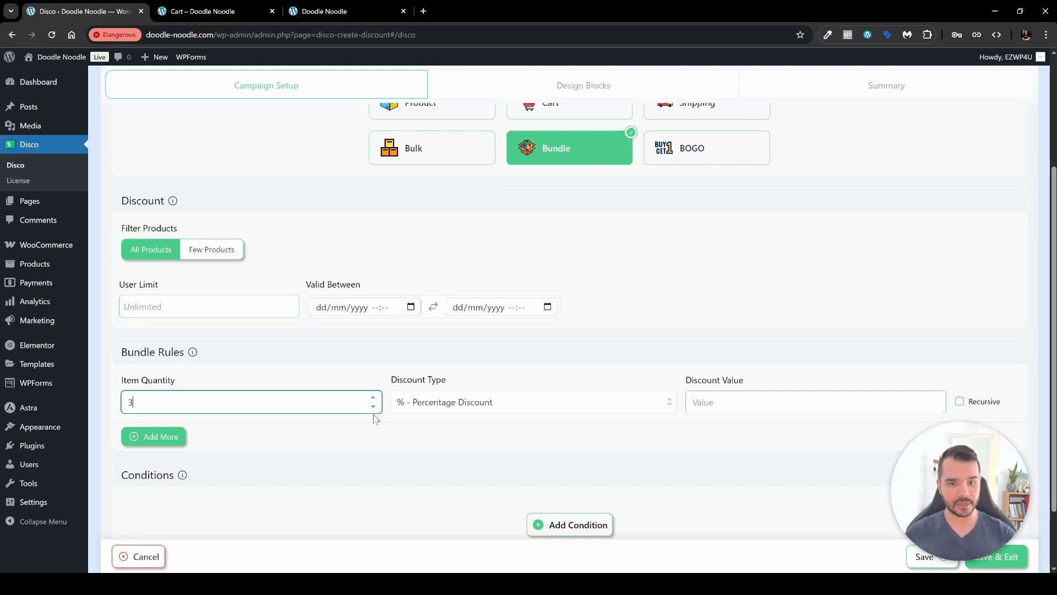
click(732, 393)
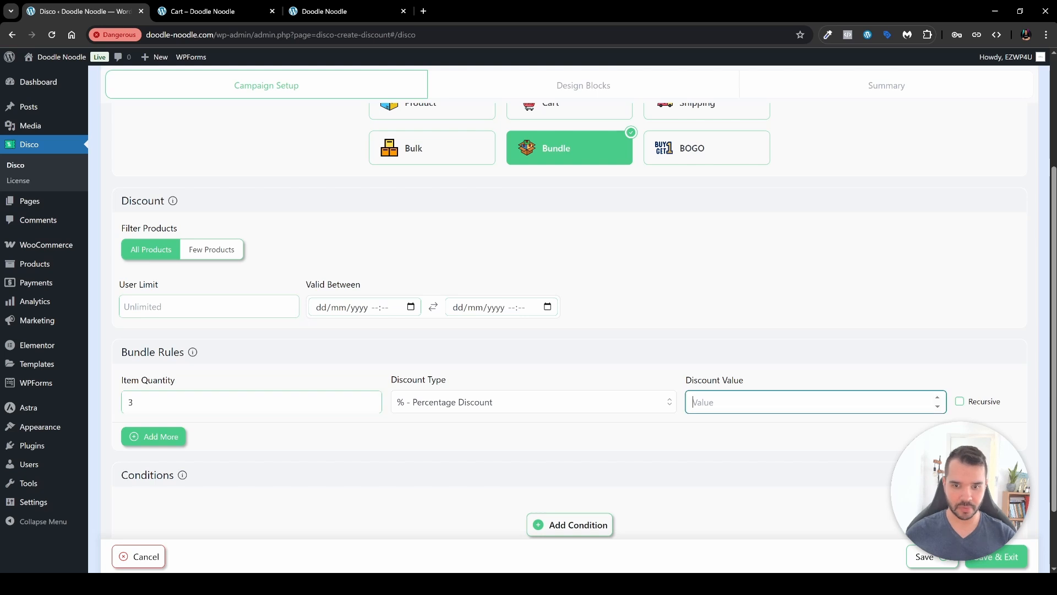
text(5)
scroll(743, 372, down, 1)
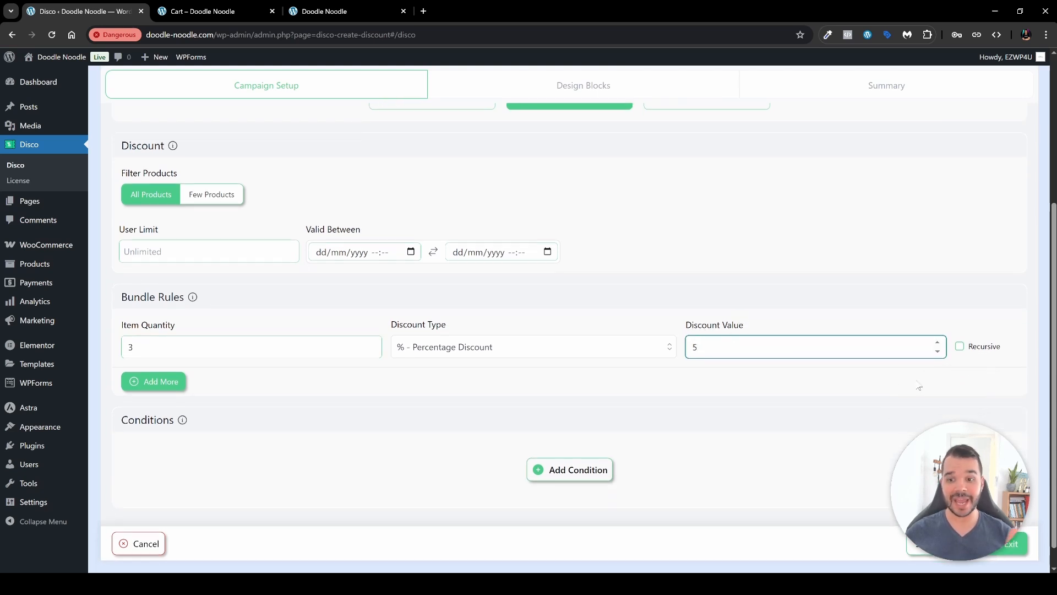
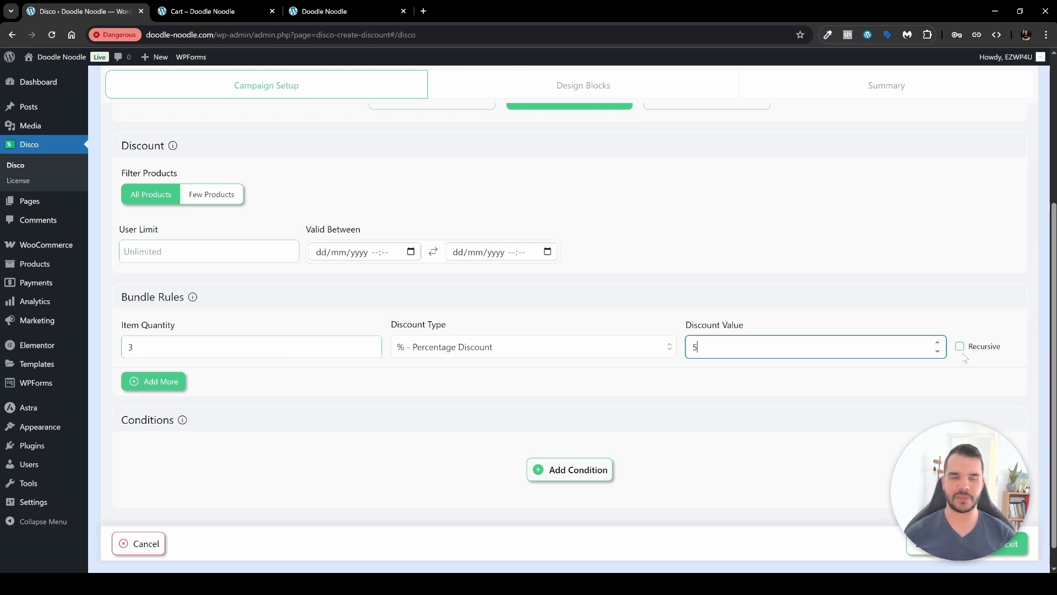
click(960, 346)
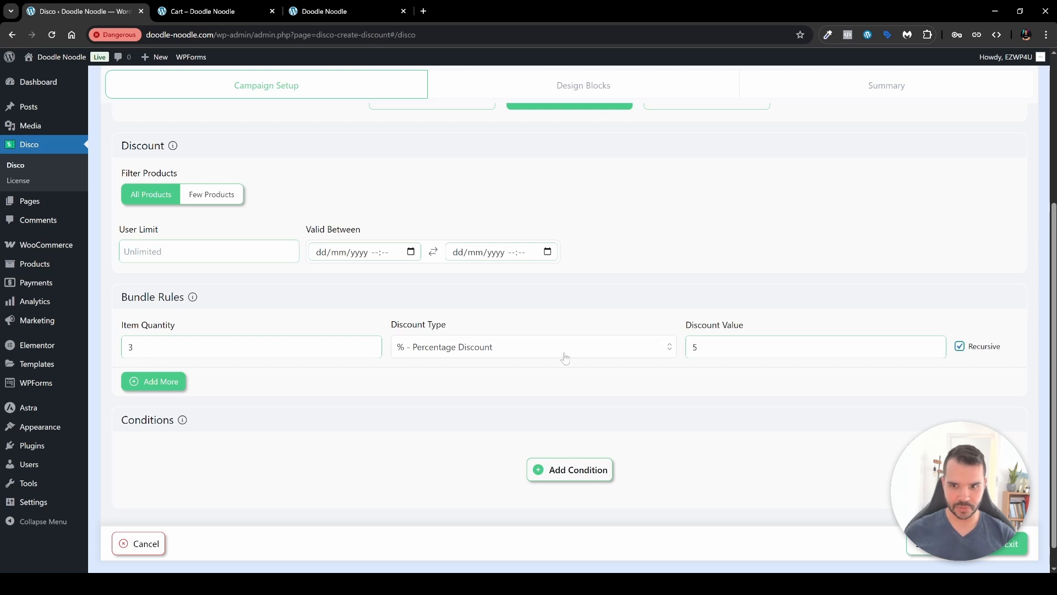
click(624, 360)
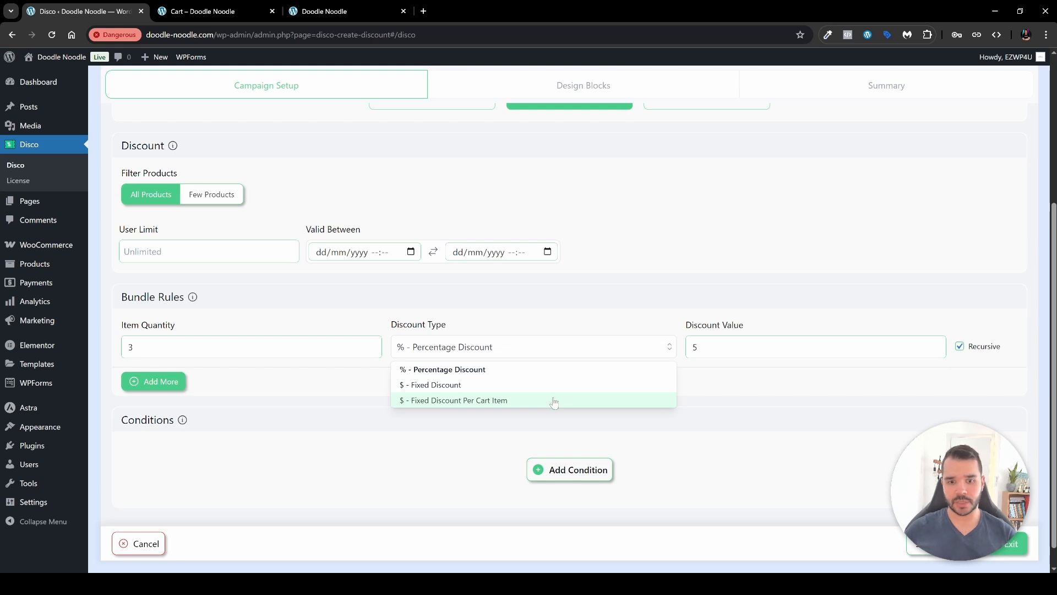
click(730, 393)
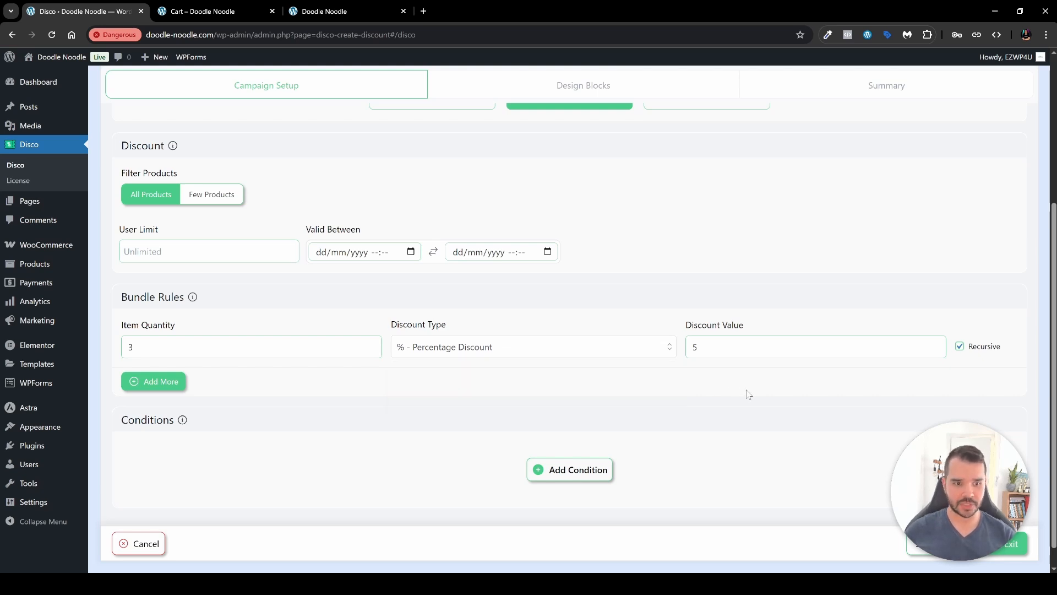
- Save the bundle campaign, and set the Rattle Snake Tail and Star Cactus quantities to 1 in the store cart
scroll(710, 471, up, 1)
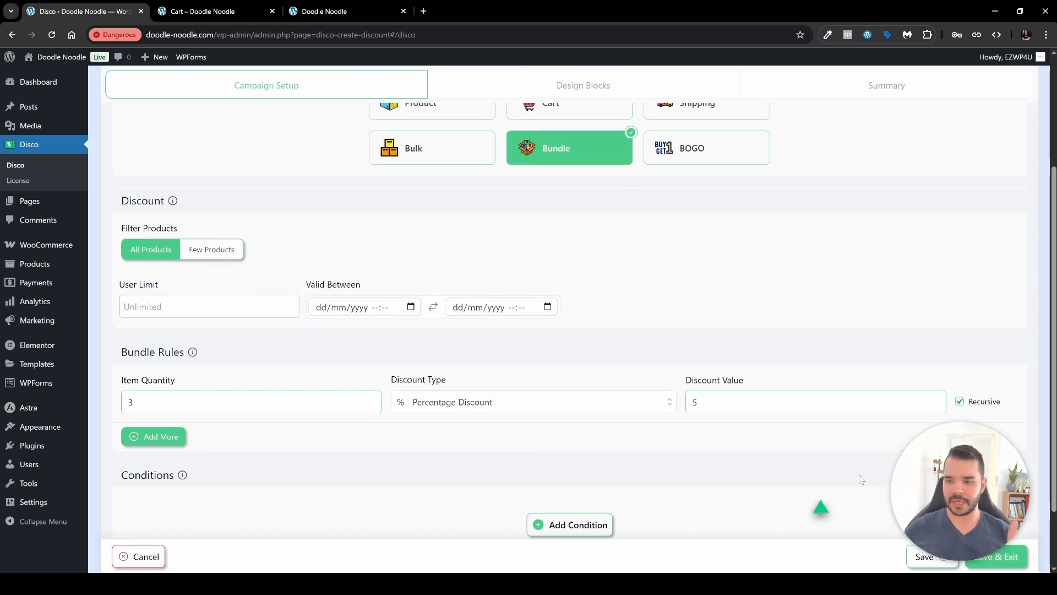
click(941, 561)
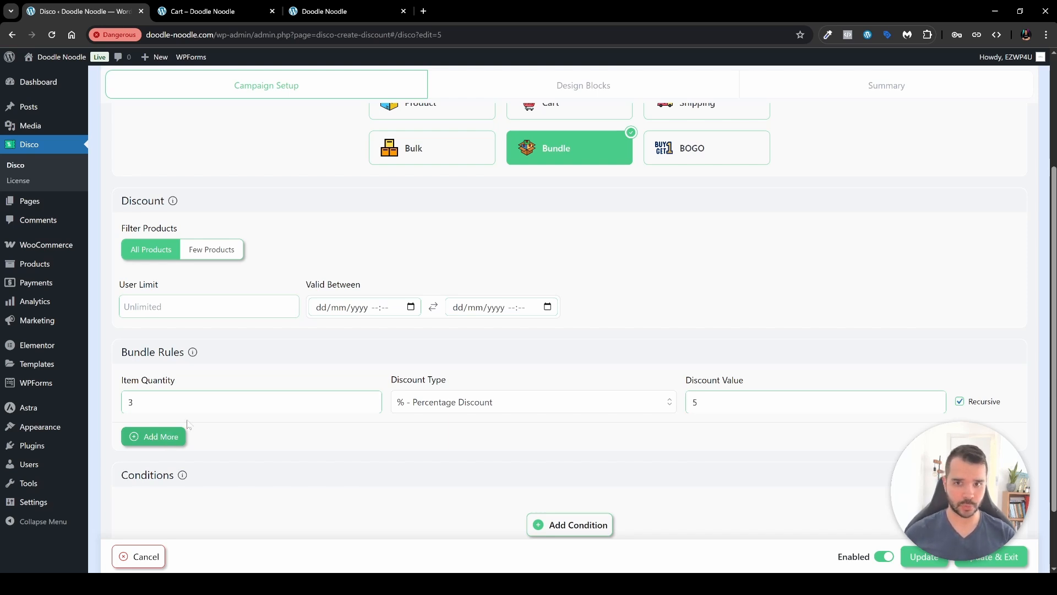
click(212, 13)
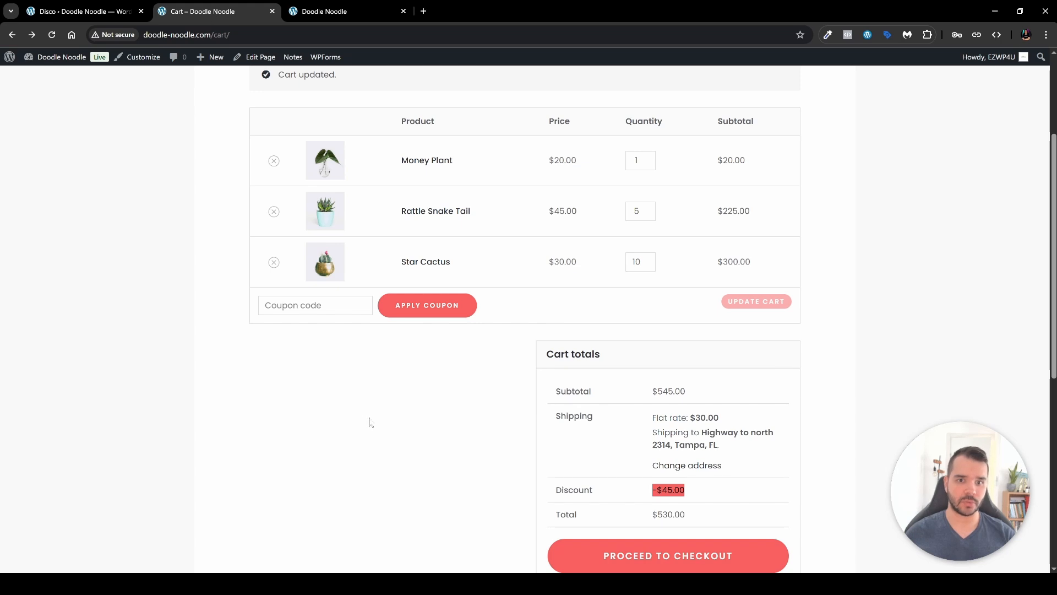
double_click(637, 211)
text(1)
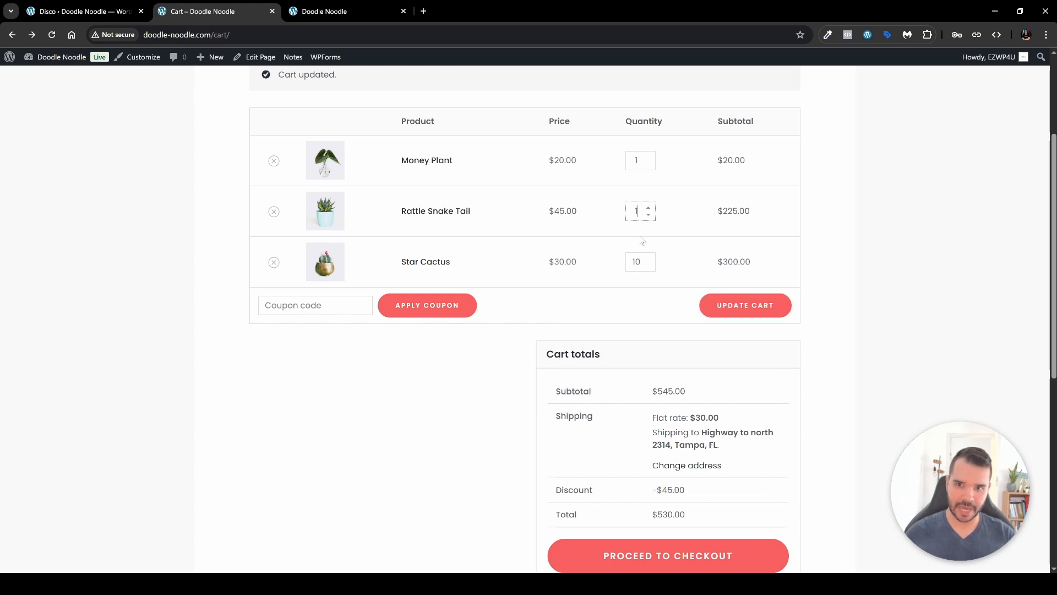
key(BackSpace)
click(732, 302)
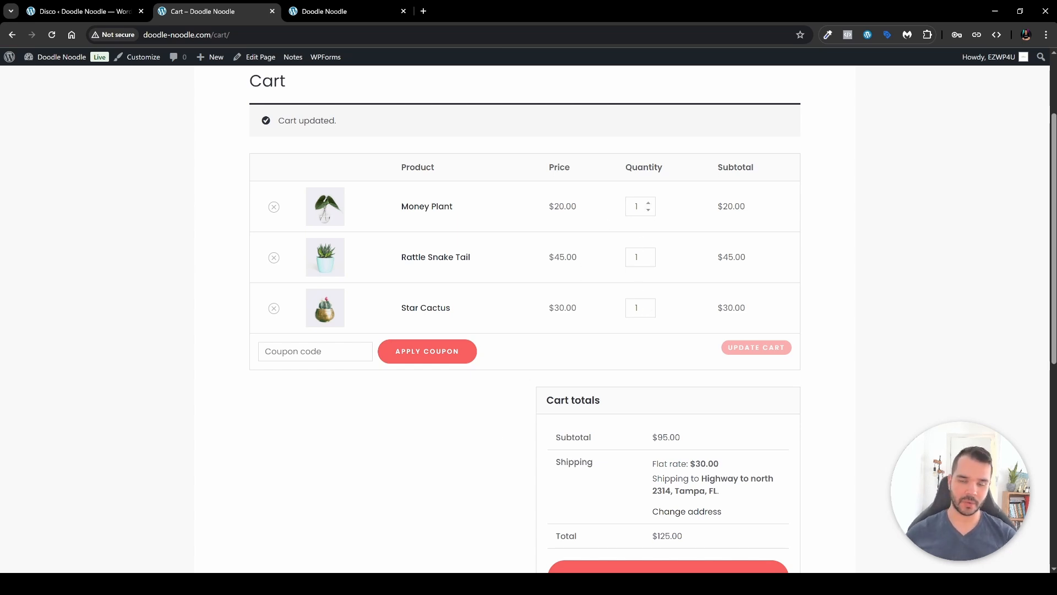
- Set the Money Plant quantity to 3, update the cart and check the discount in the cart totals
double_click(637, 206)
text(3)
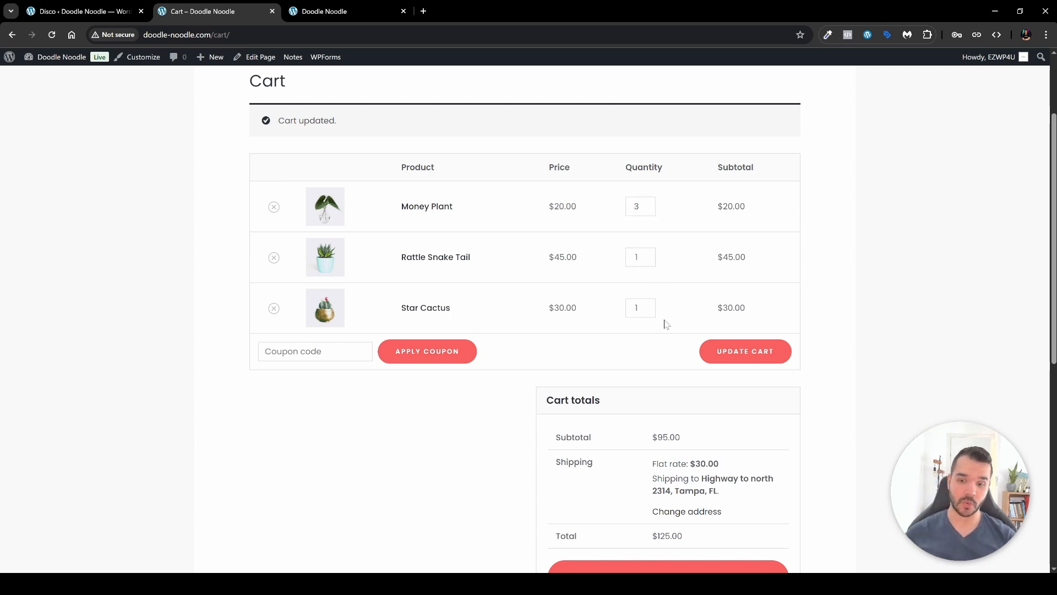
click(738, 361)
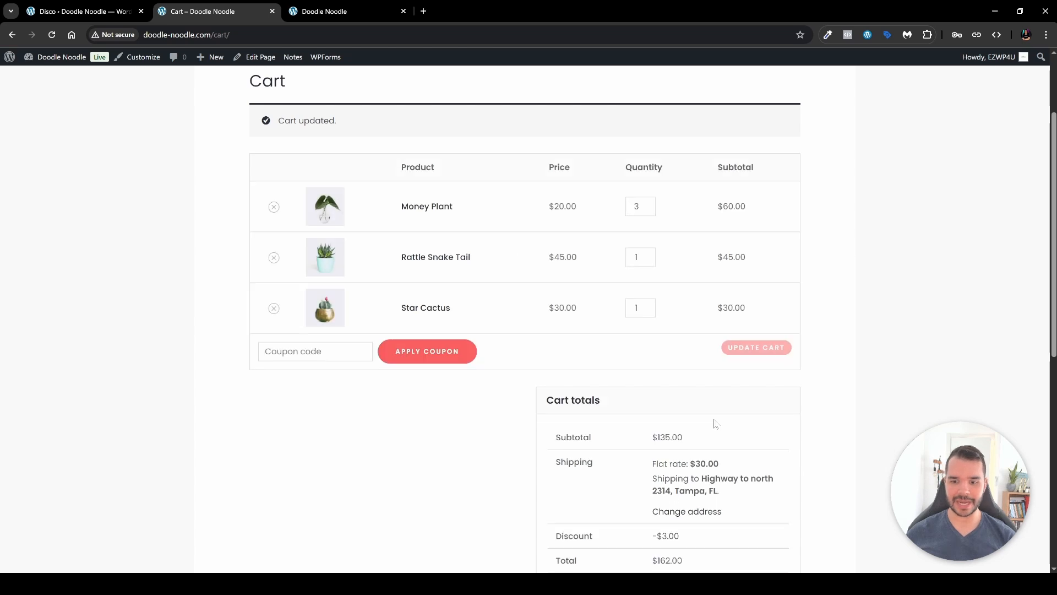
scroll(719, 426, down, 1)
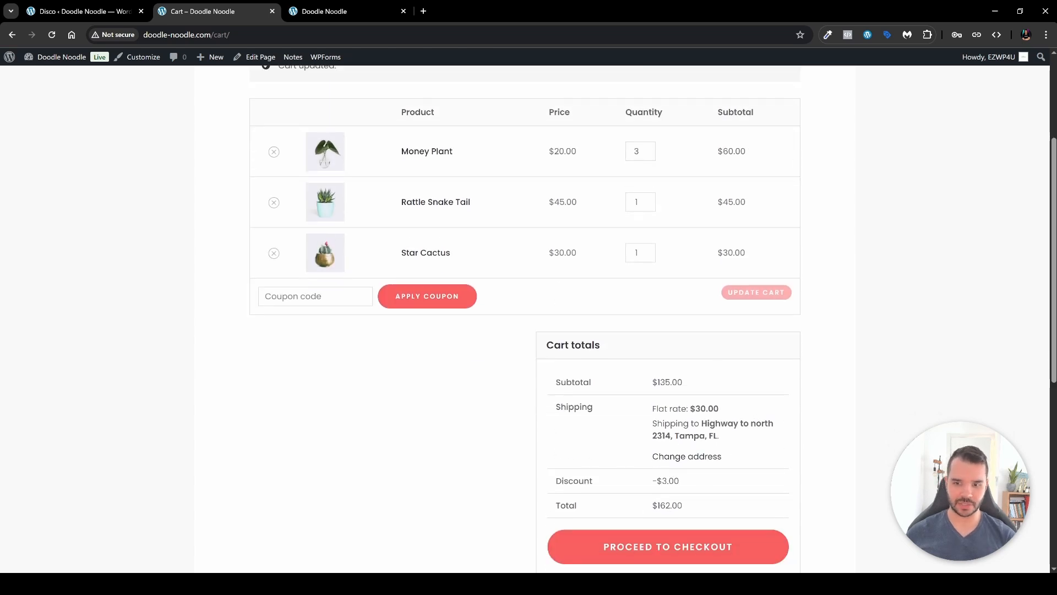
drag(662, 481, 682, 482)
click(732, 478)
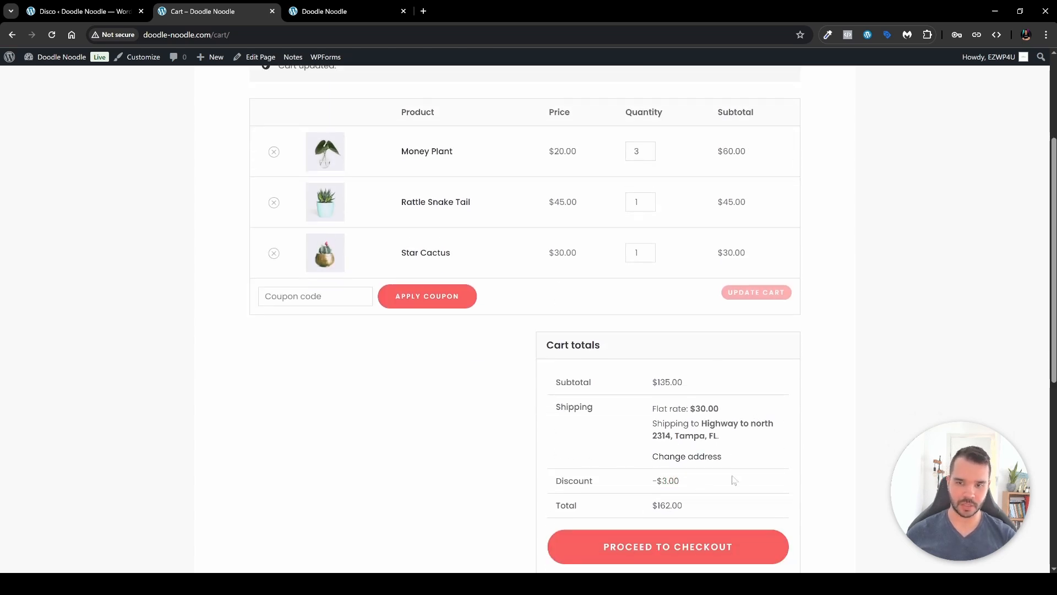
- Set the Money Plant quantity to 6 and Rattle Snake Tail to 3, updating the cart and checking the discount after each change
double_click(638, 152)
text(6)
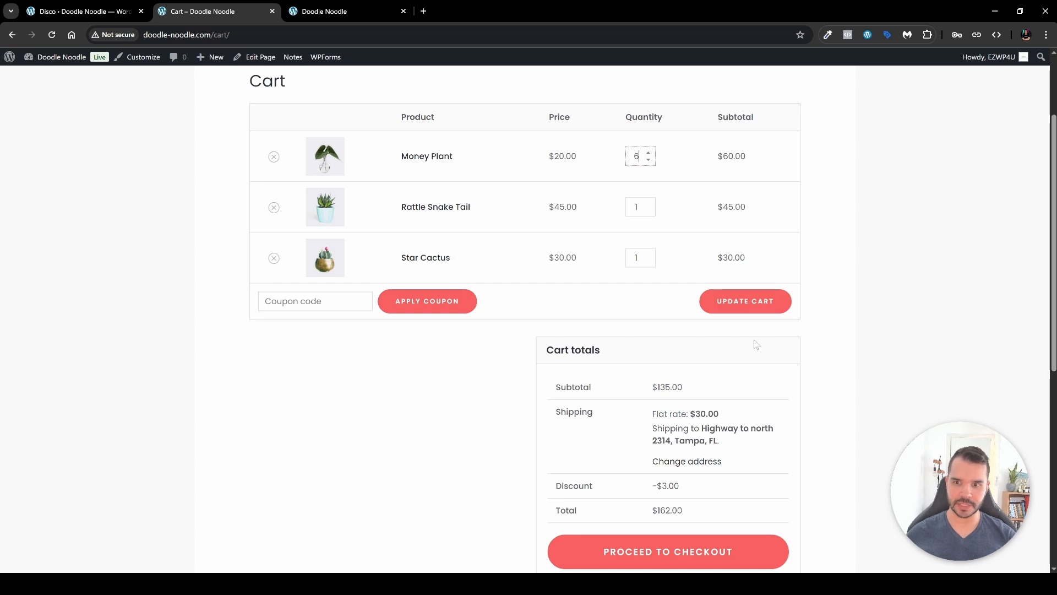
click(758, 300)
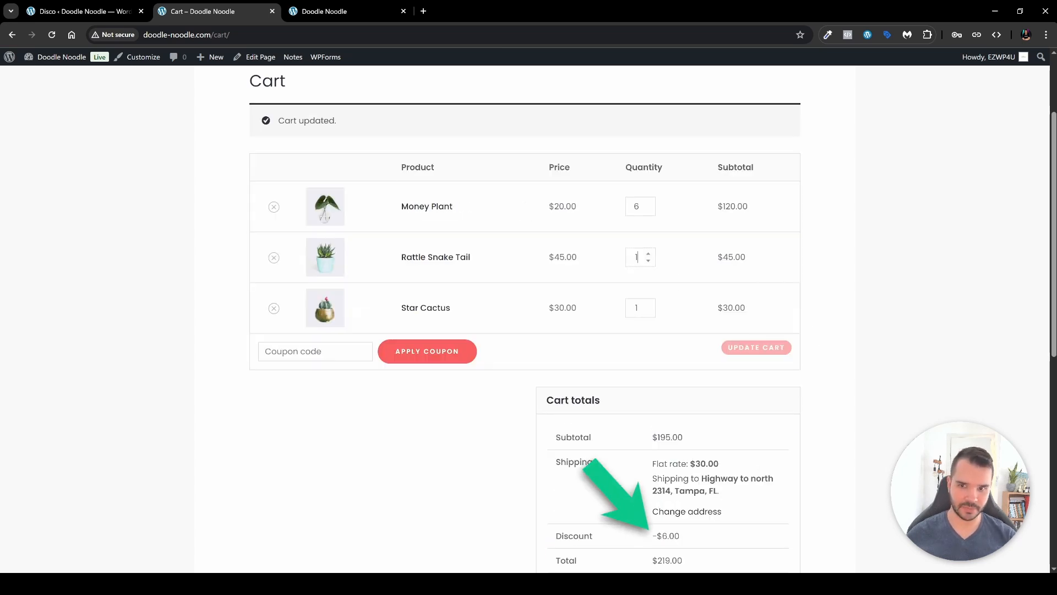
double_click(636, 257)
text(3)
click(771, 349)
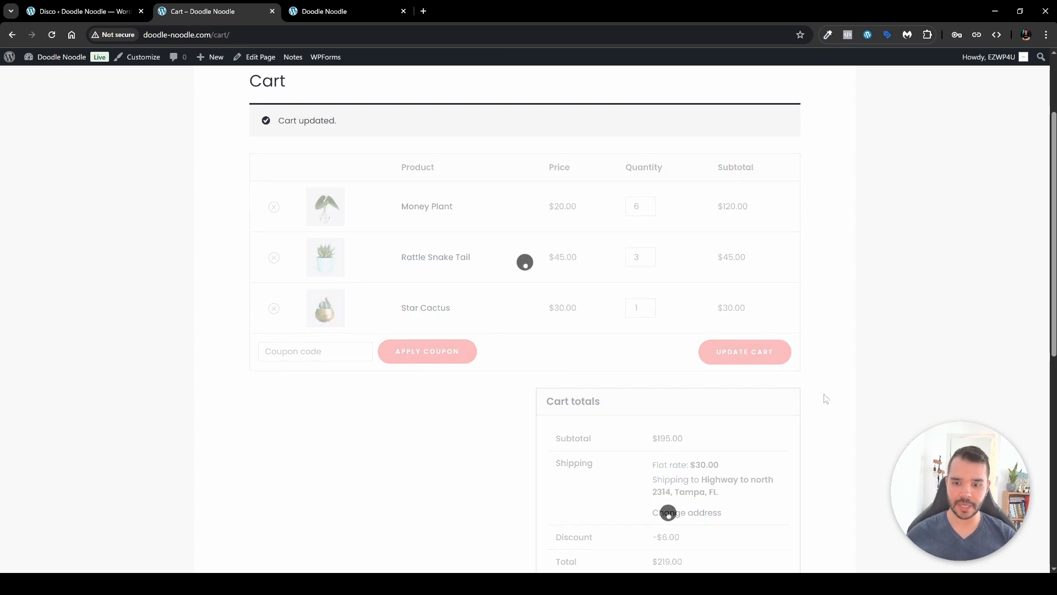
scroll(767, 431, down, 1)
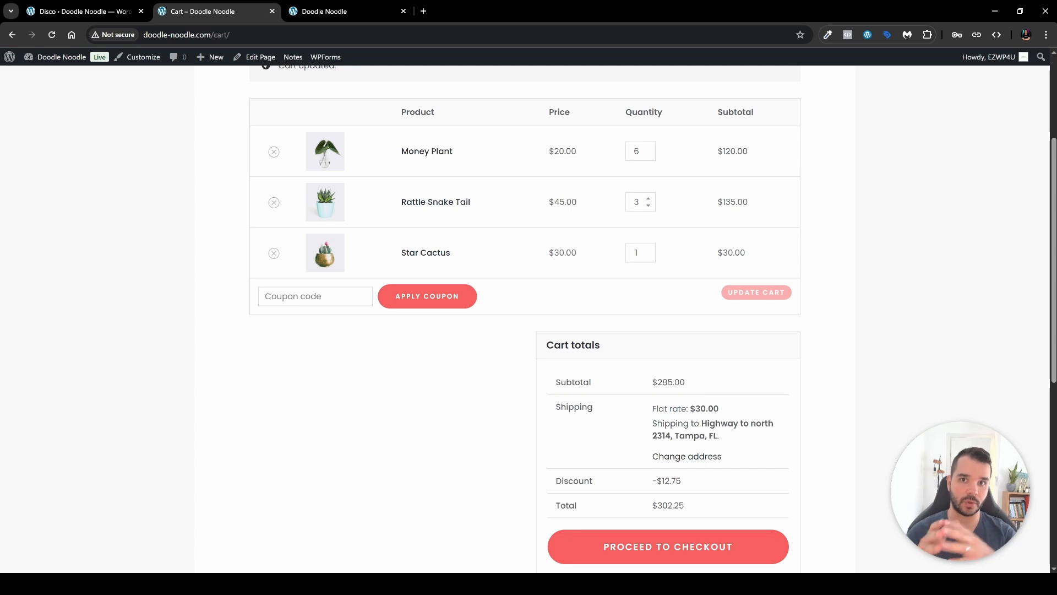
- Add a second, non-recursive bundle rule in Disco with item quantity 10 and a percentage discount of 40, and update the campaign
key(ctrl+shift+Tab)
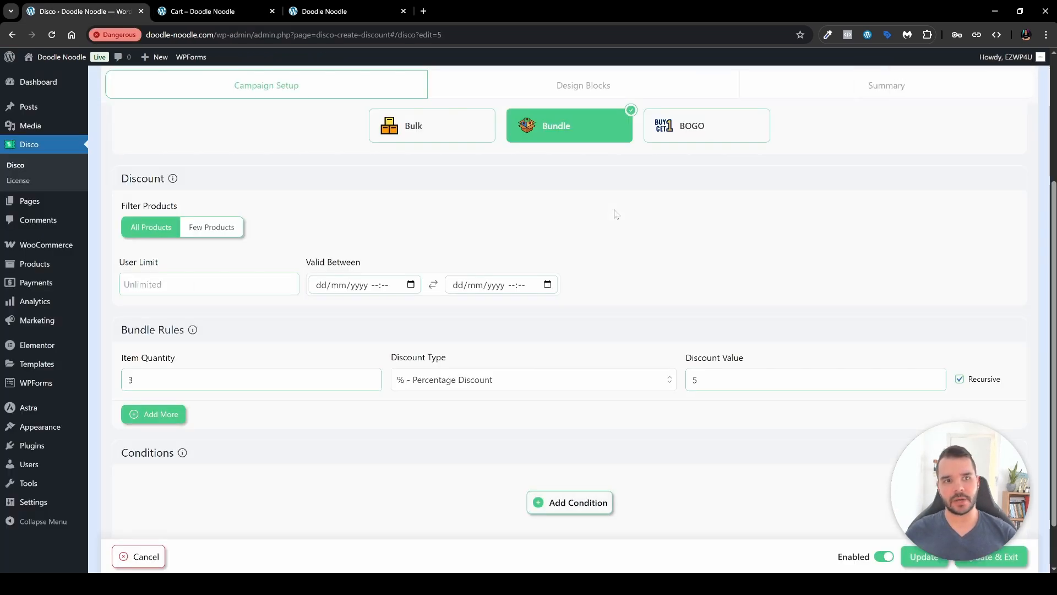
click(178, 417)
click(180, 434)
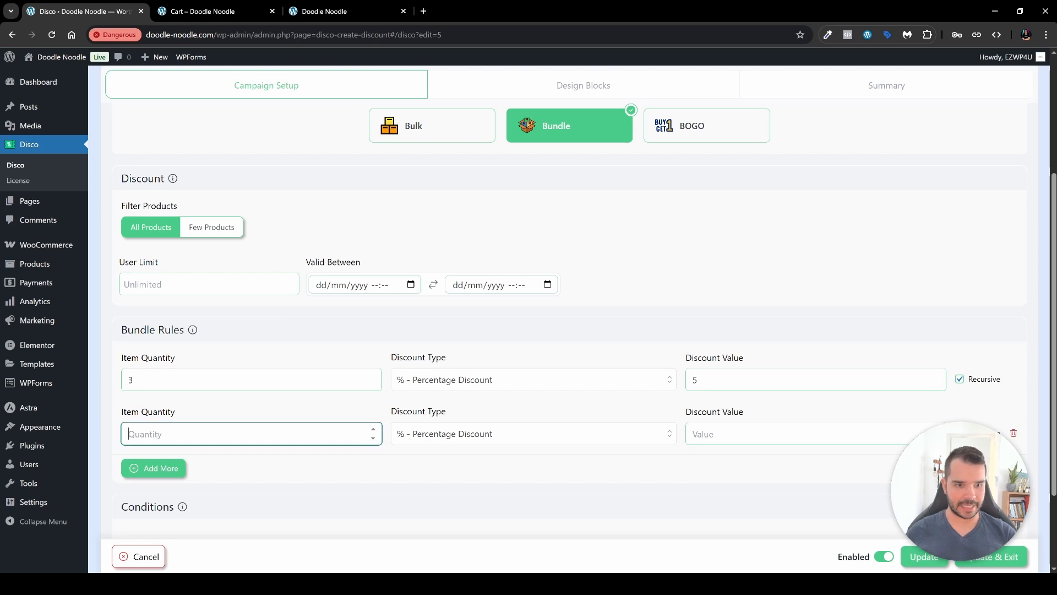
text(10)
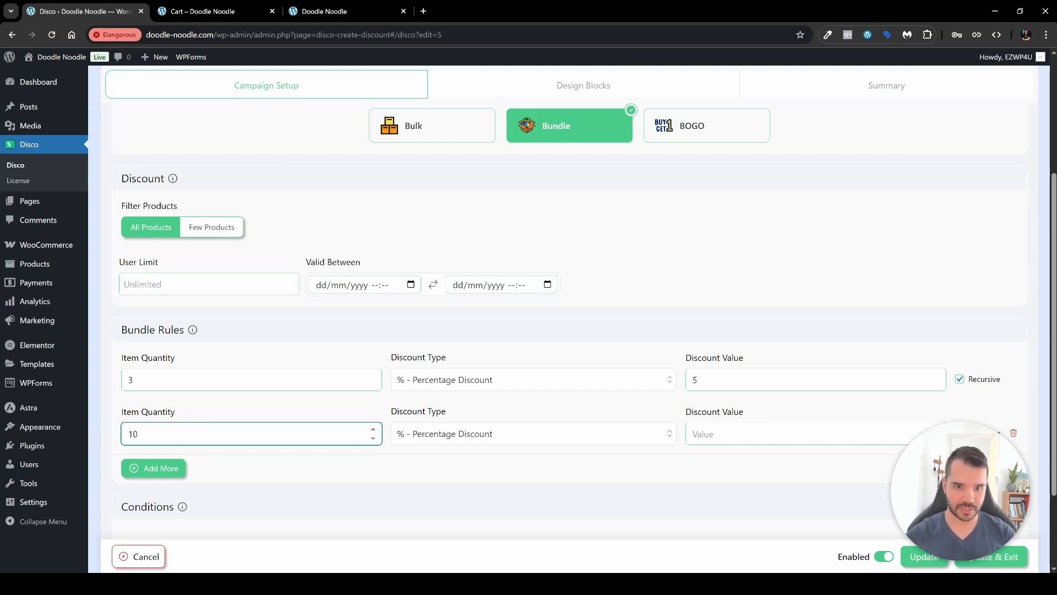
click(771, 434)
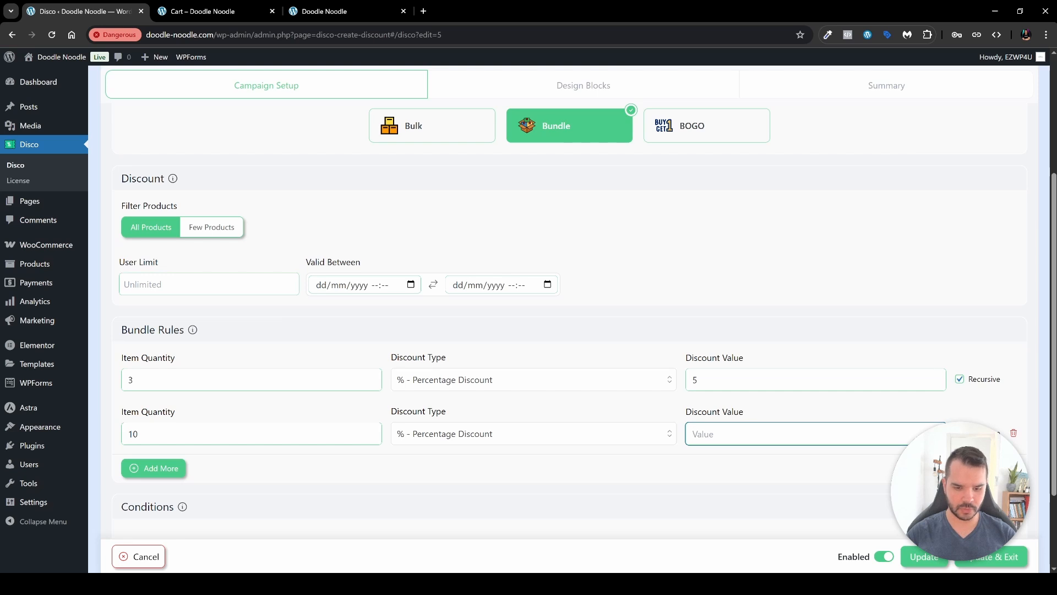
text(38)
scroll(965, 341, down, 2)
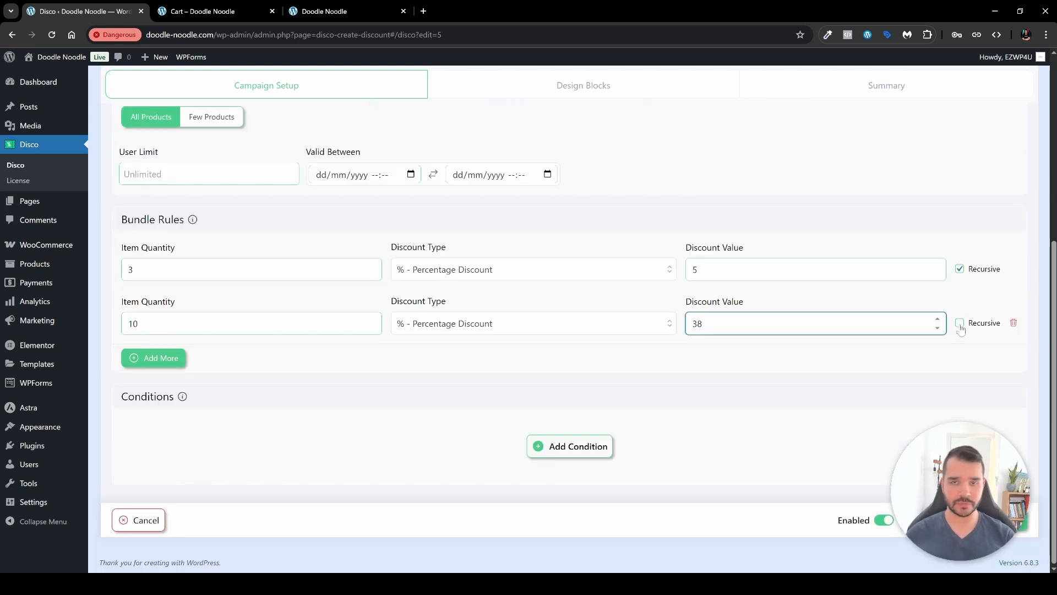
key(BackSpace)
key(BackSpace)
text(40)
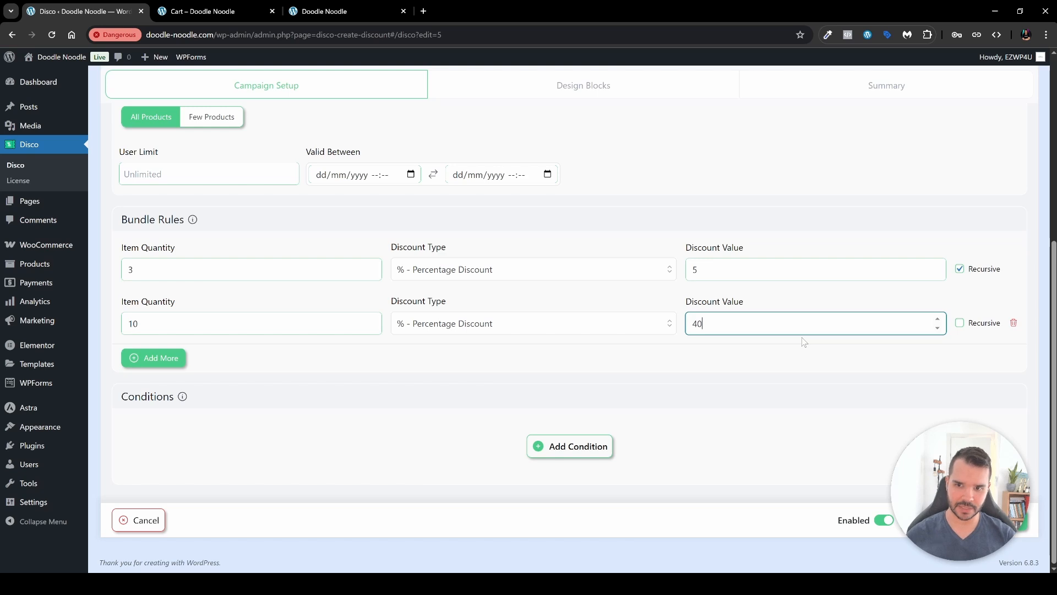
click(708, 351)
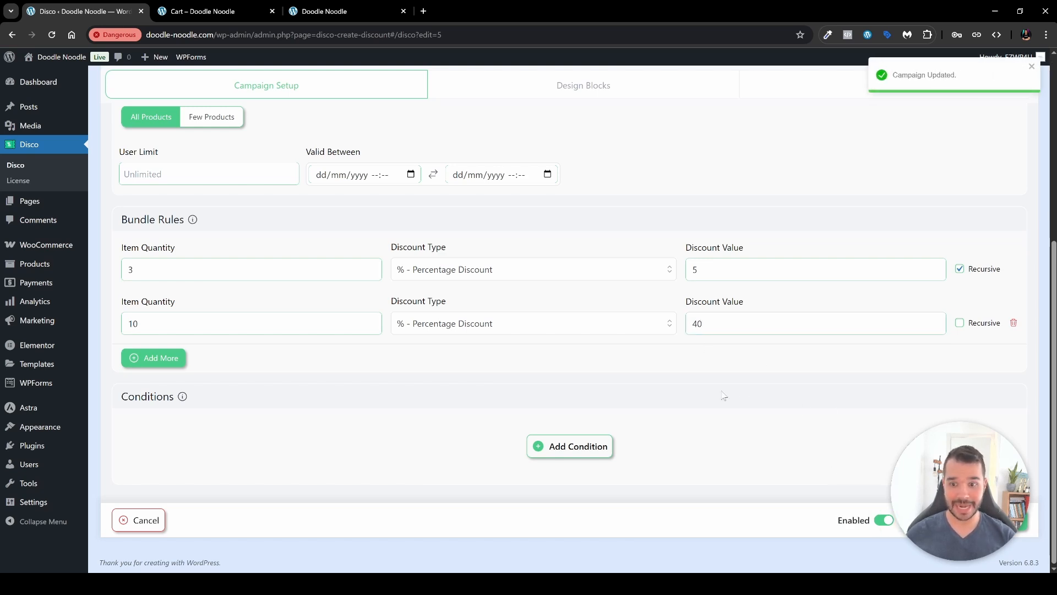
- Reload the store cart, set the Rattle Snake Tail quantity to 9, update the cart and check the discount
key(ctrl+Tab)
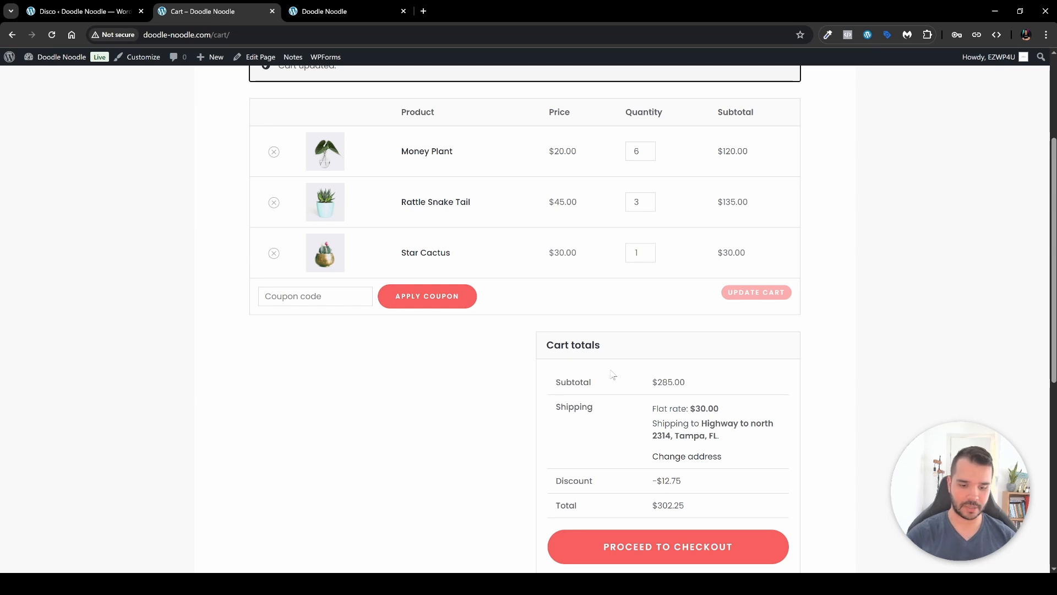
key(F5)
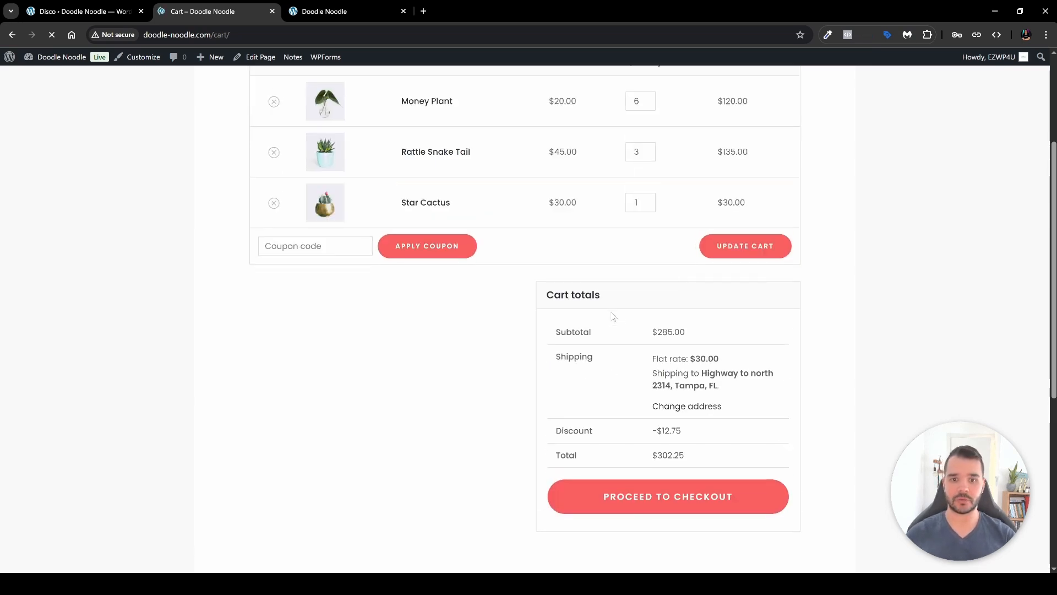
click(637, 152)
double_click(636, 152)
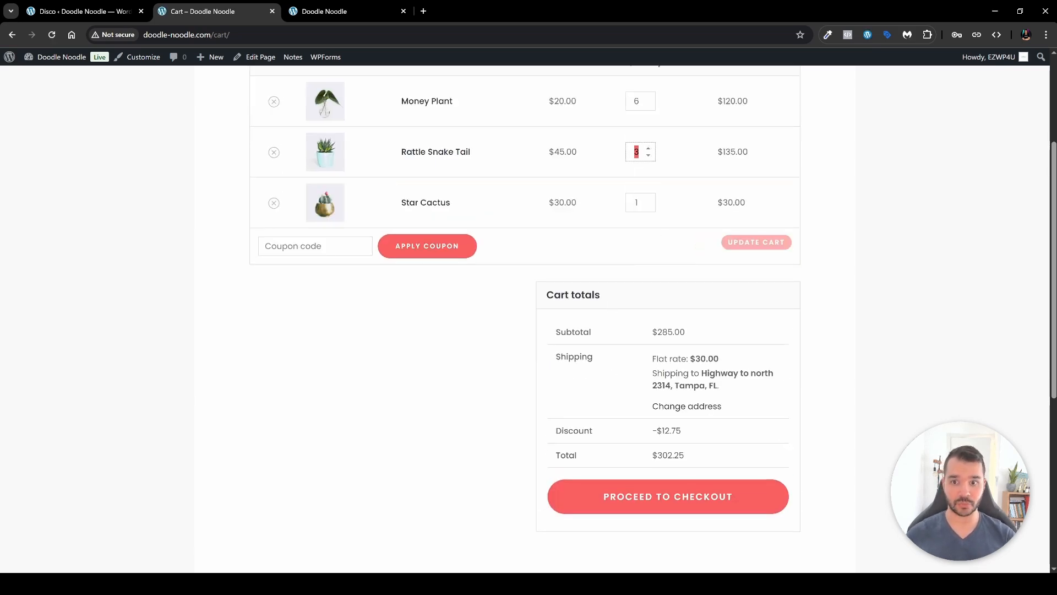
text(9)
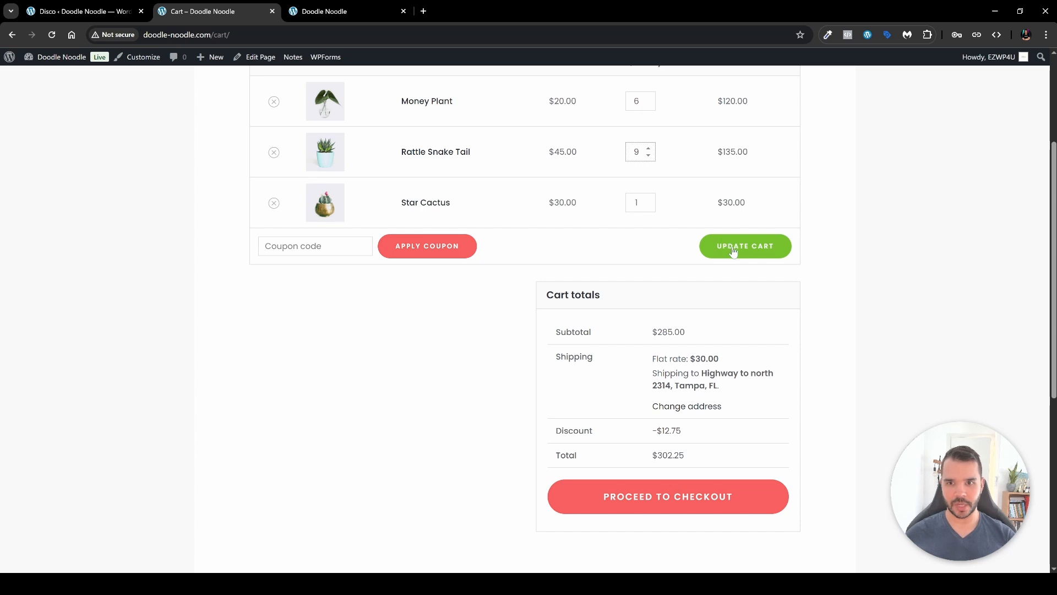
click(732, 248)
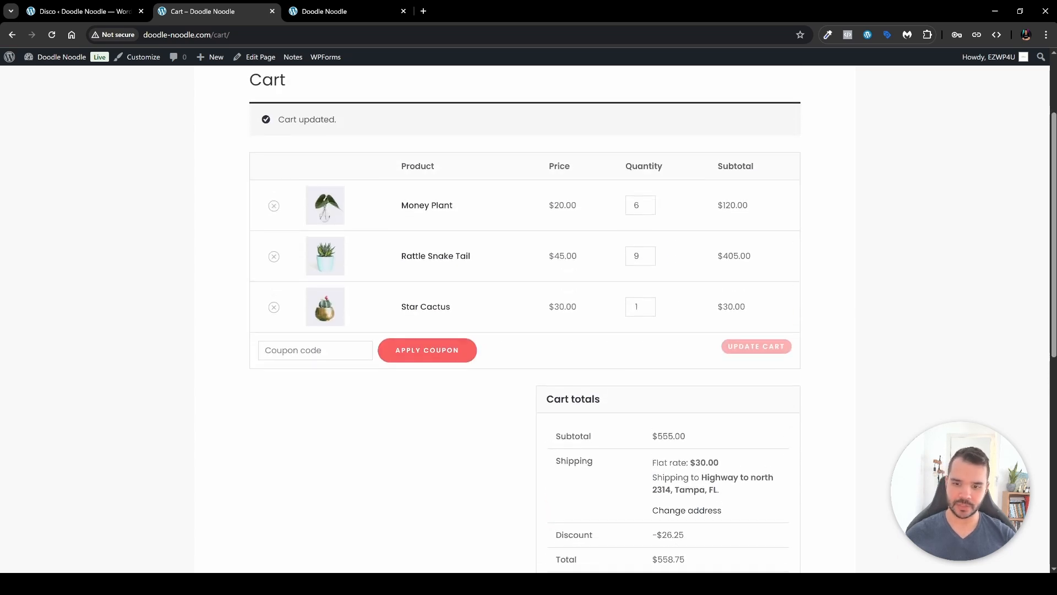
scroll(668, 507, down, 1)
drag(652, 481, 694, 488)
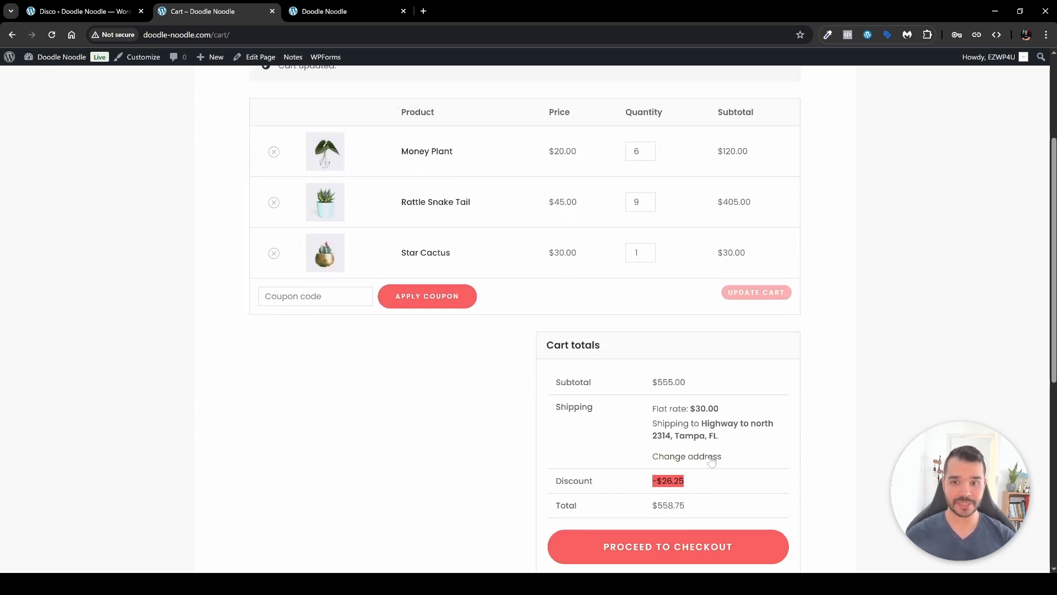
- Raise the Rattle Snake Tail quantity to 11, update the cart and review the discount from the second bundle rule
double_click(636, 201)
text(11)
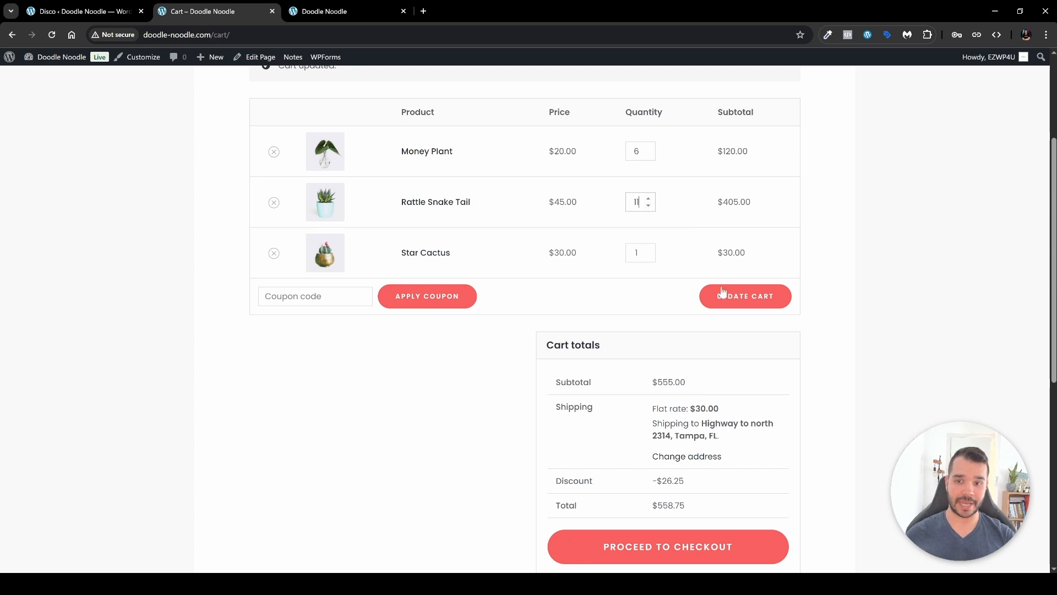
click(723, 293)
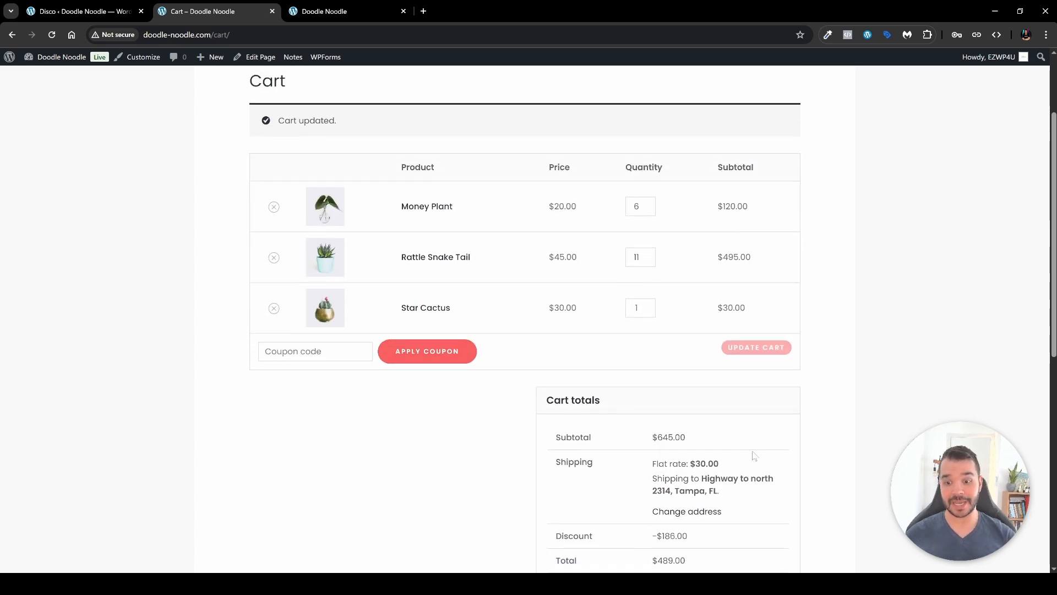
scroll(754, 456, down, 2)
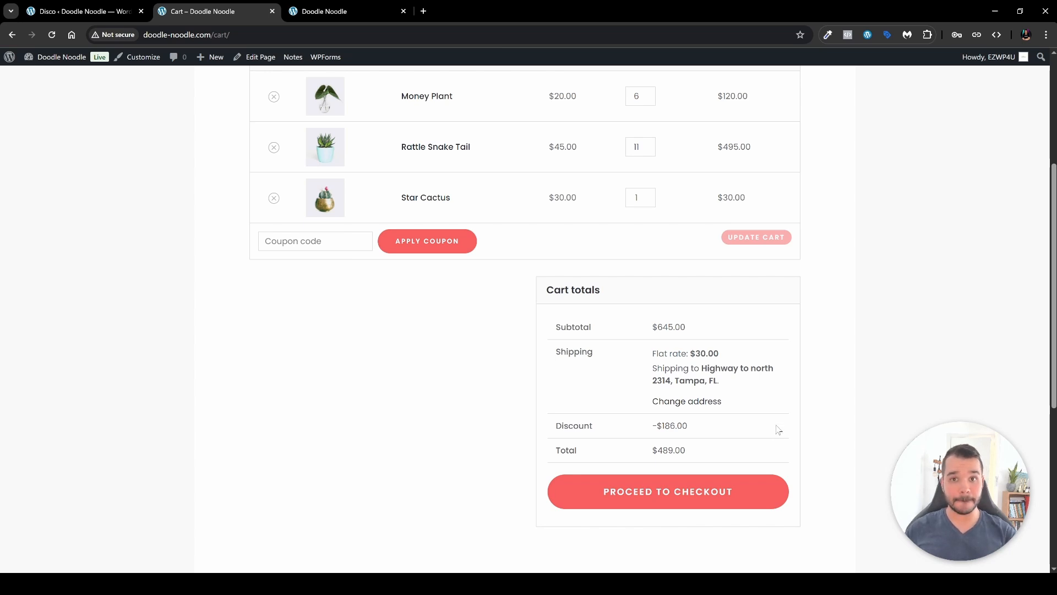
- Exit the bundle campaign editor in Disco and disable "Bundles for halloween 2025" in the campaign list
key(ctrl+shift+Tab)
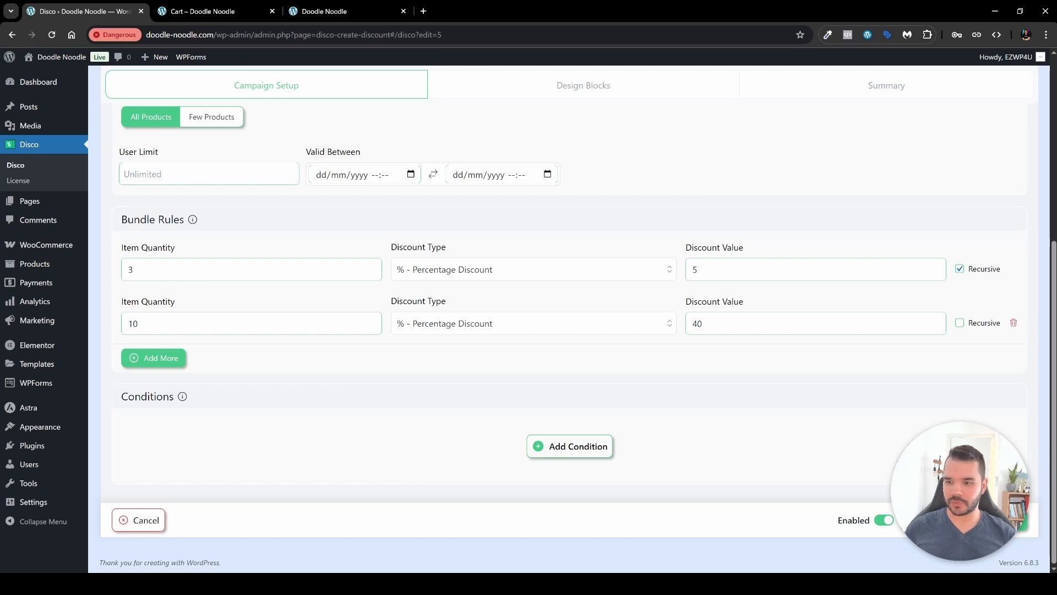
click(942, 519)
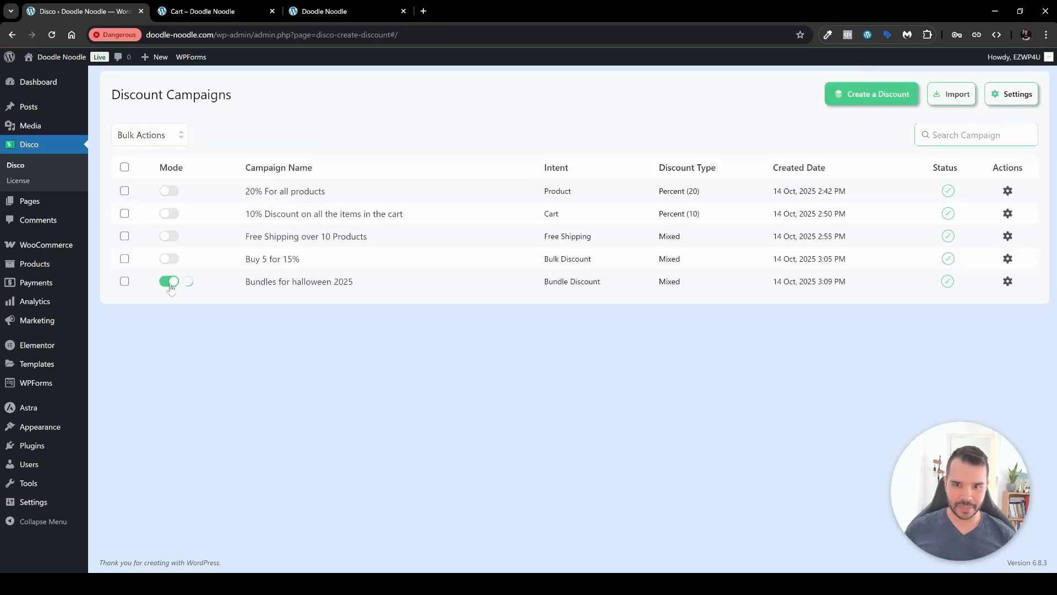
click(169, 281)
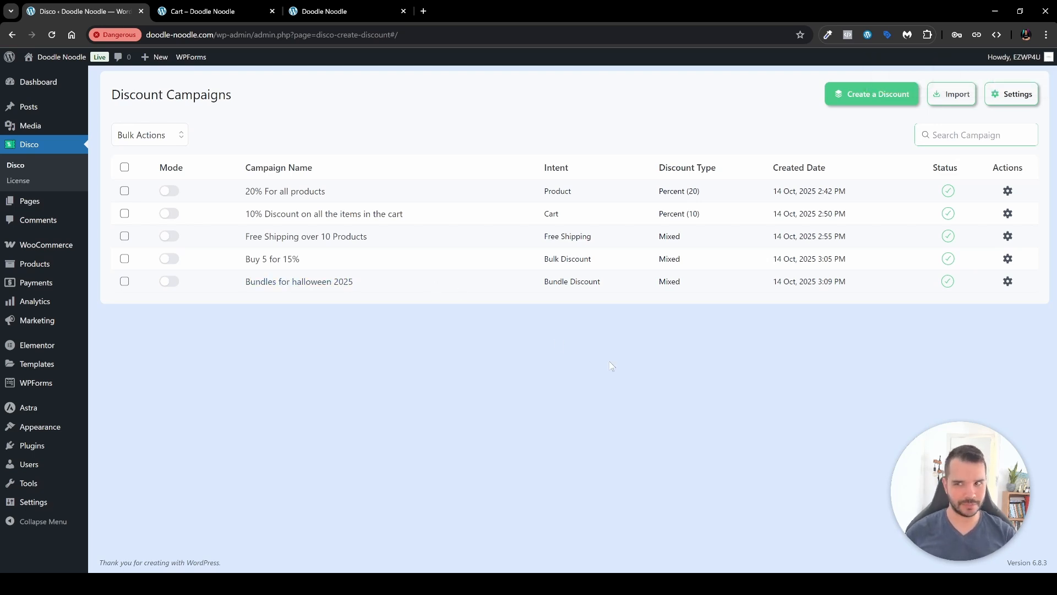
- Create a new discount campaign with the BOGO intent and name it "Buy 3 get 2 Free"
click(864, 106)
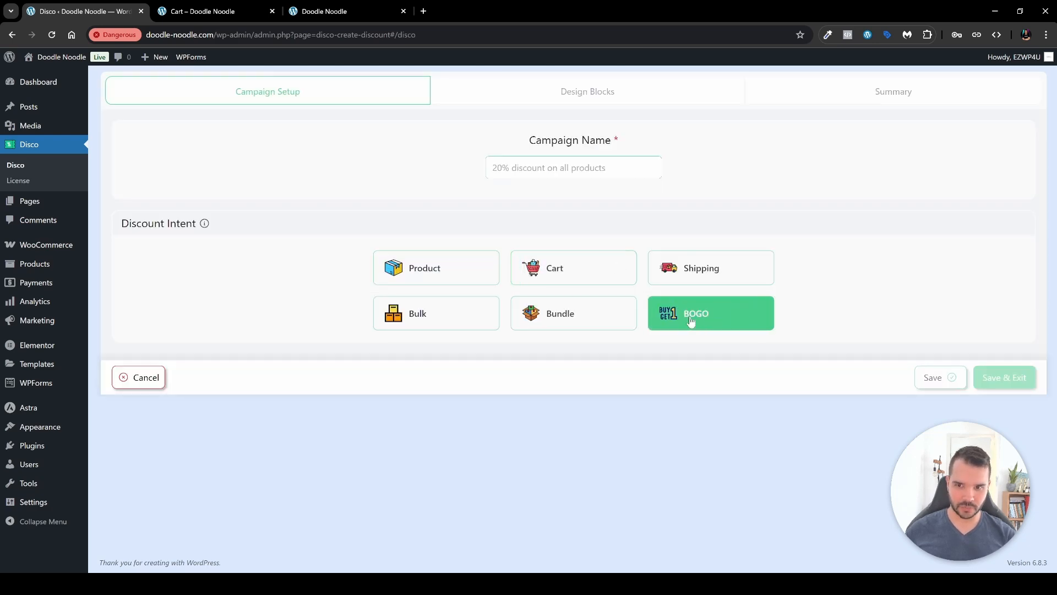
click(691, 321)
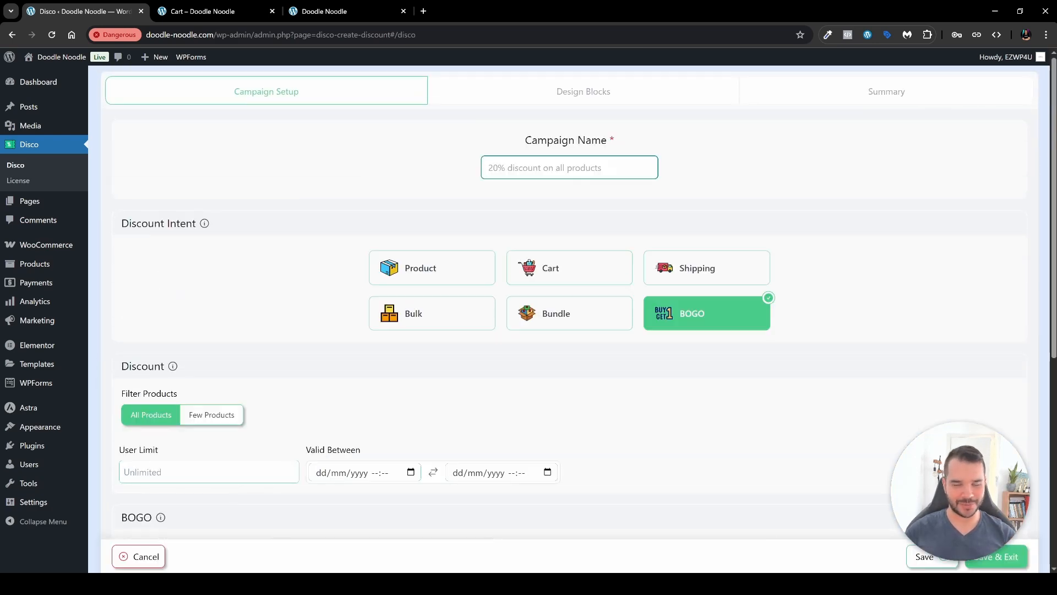
text(Buy 3 get 2 Free)
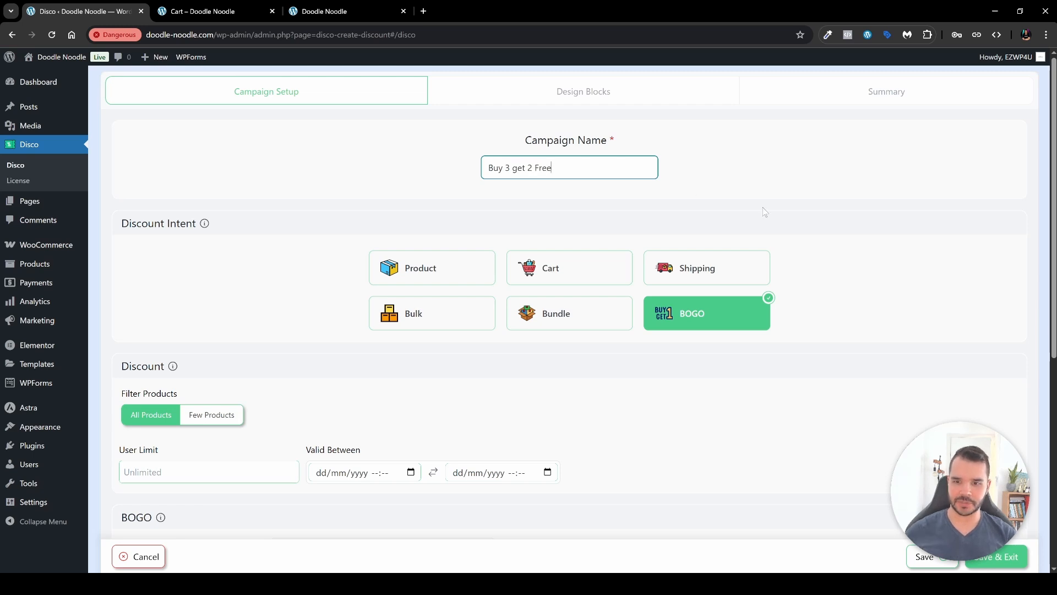
- Review the available BOGO types and the Customer Buy and Customer Get fields of the BOGO rules
scroll(782, 215, down, 3)
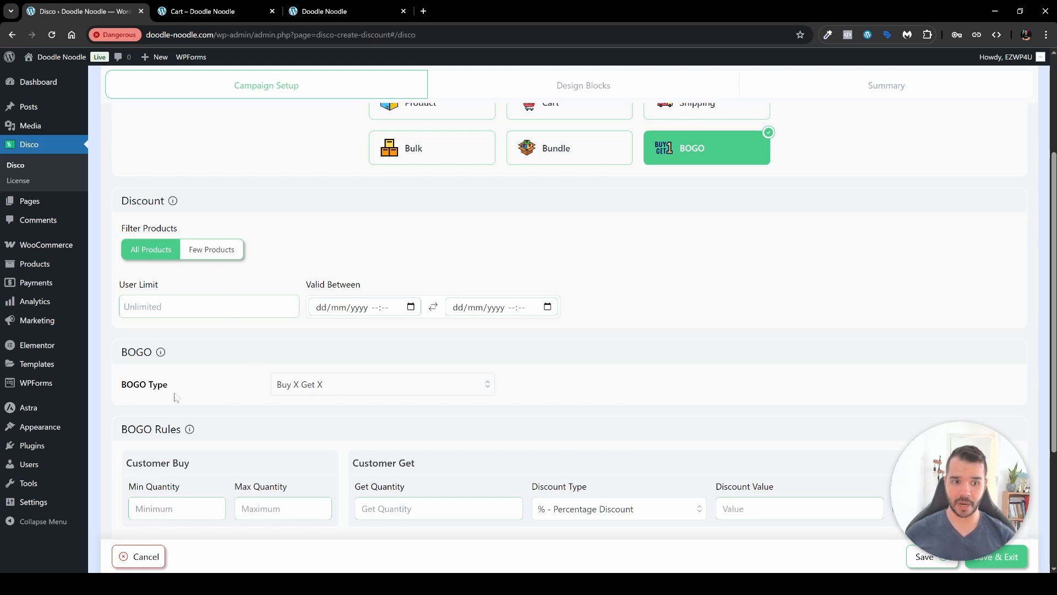
click(379, 389)
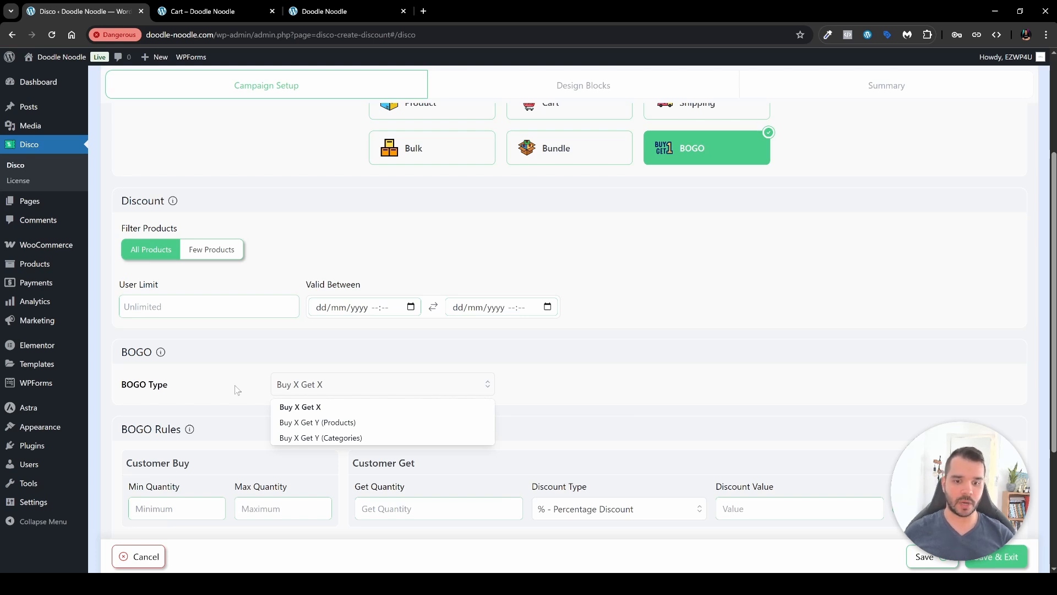
click(526, 486)
scroll(443, 382, down, 3)
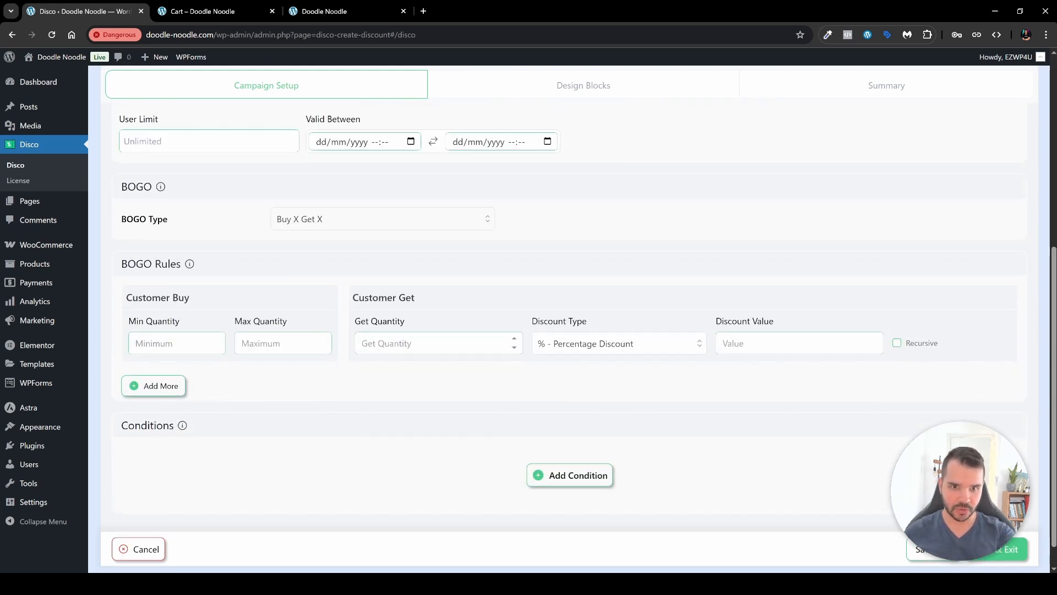
drag(395, 268, 542, 367)
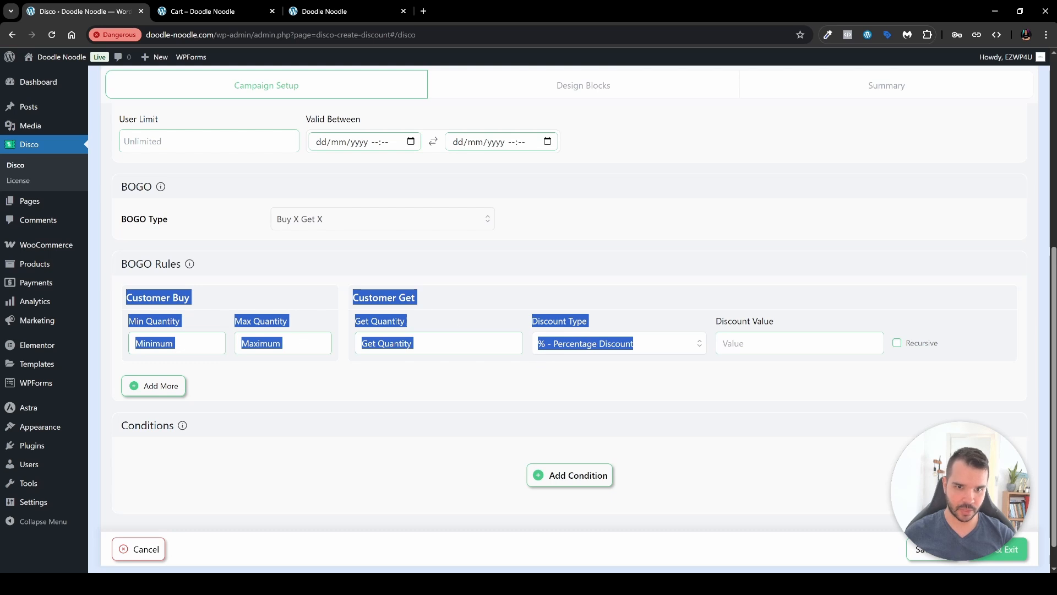
drag(353, 297, 426, 312)
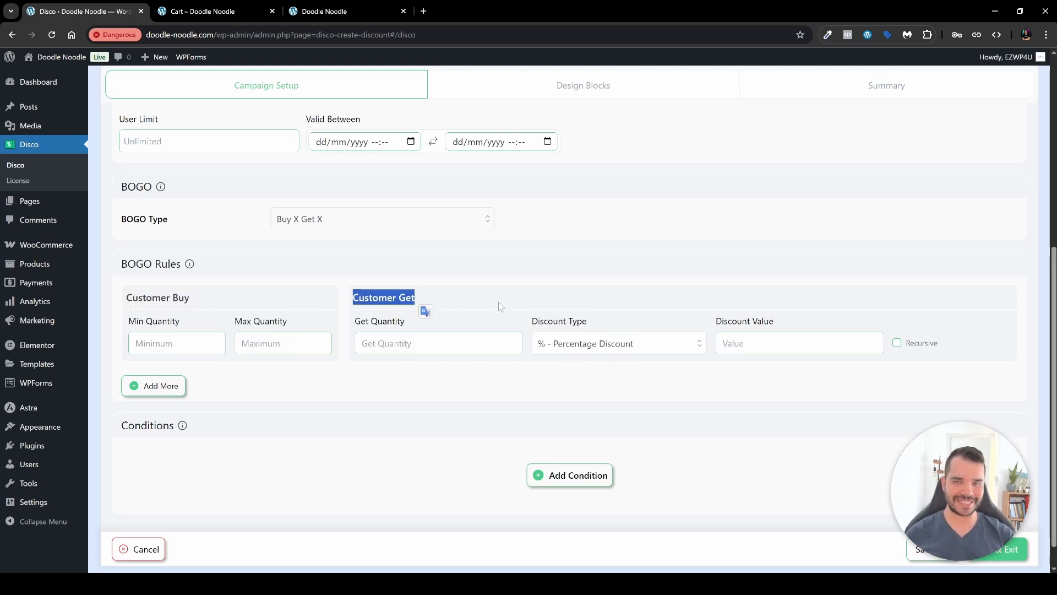
click(487, 263)
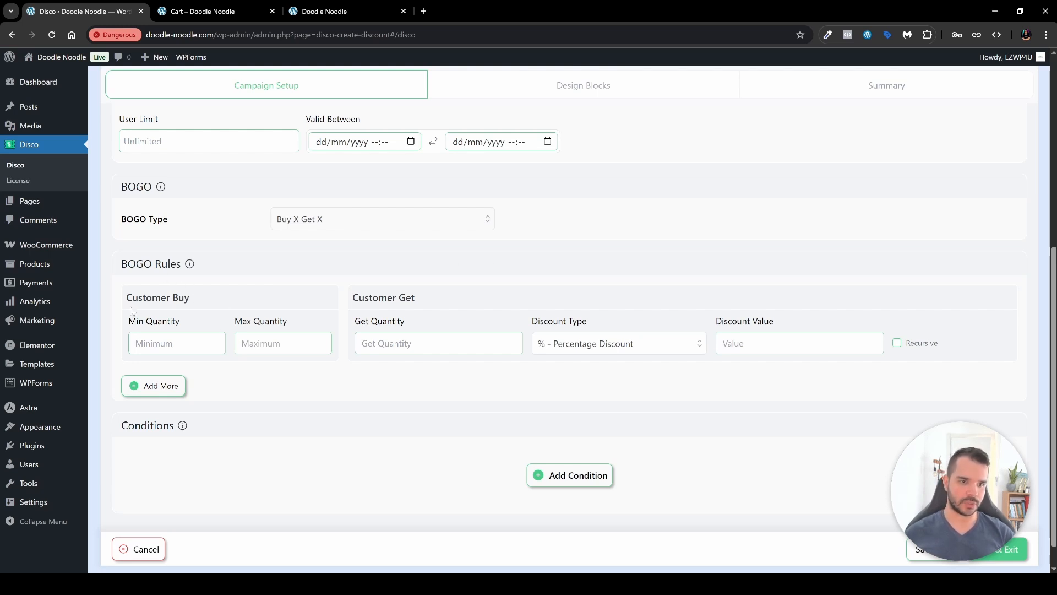
- Set the BOGO rule's minimum and maximum buy quantities to 3 and its get quantity to 2
click(169, 344)
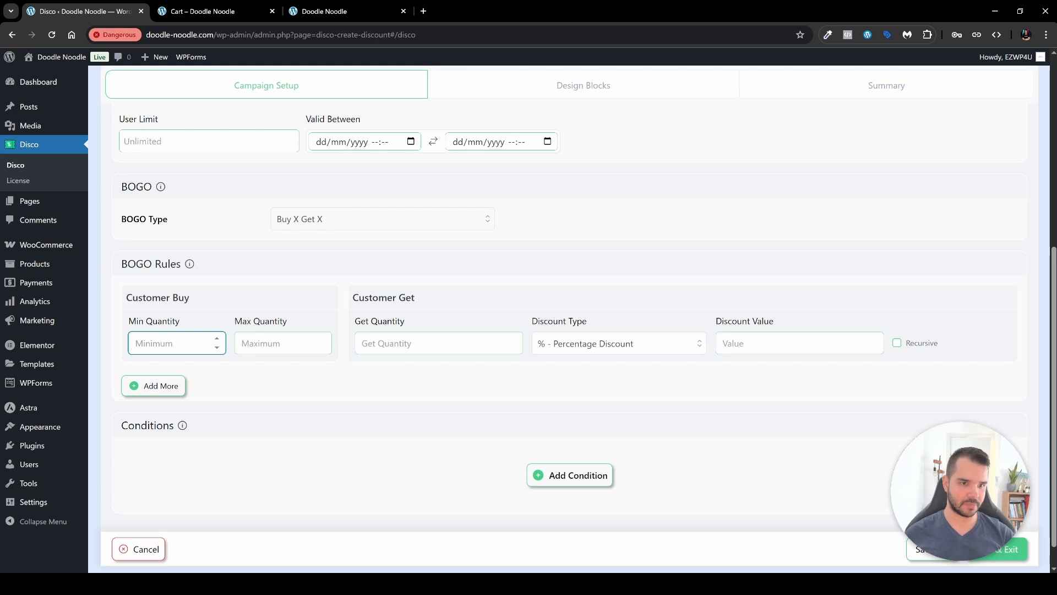
text(3)
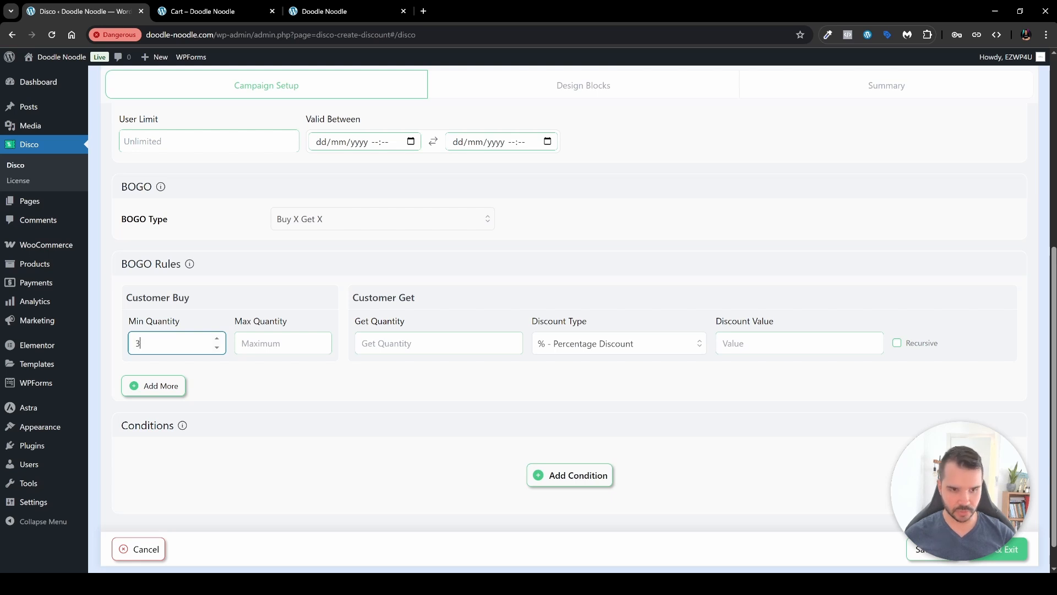
click(325, 305)
click(300, 342)
text(3)
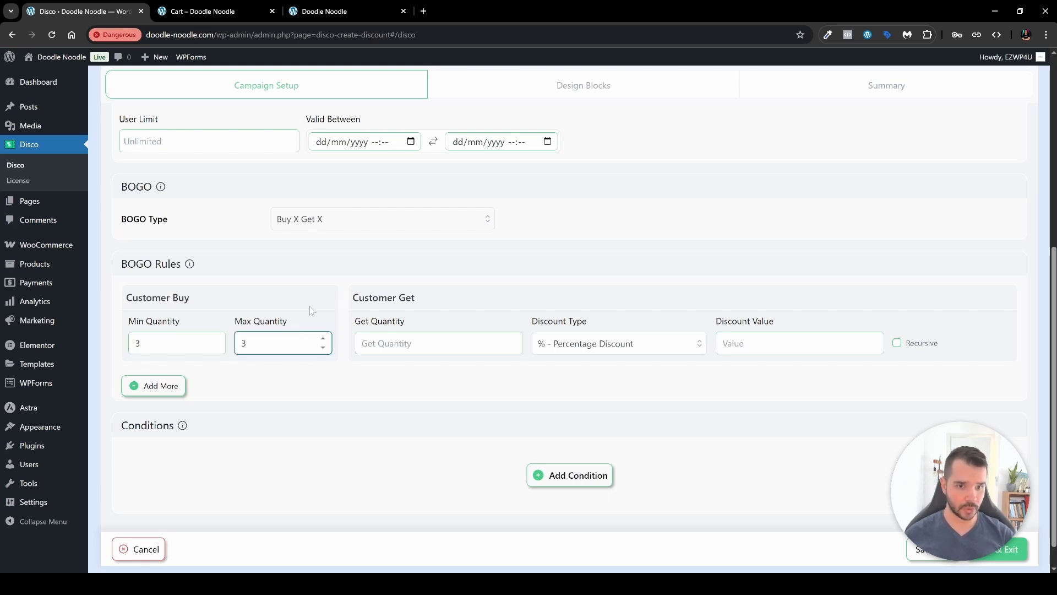
click(310, 306)
click(430, 343)
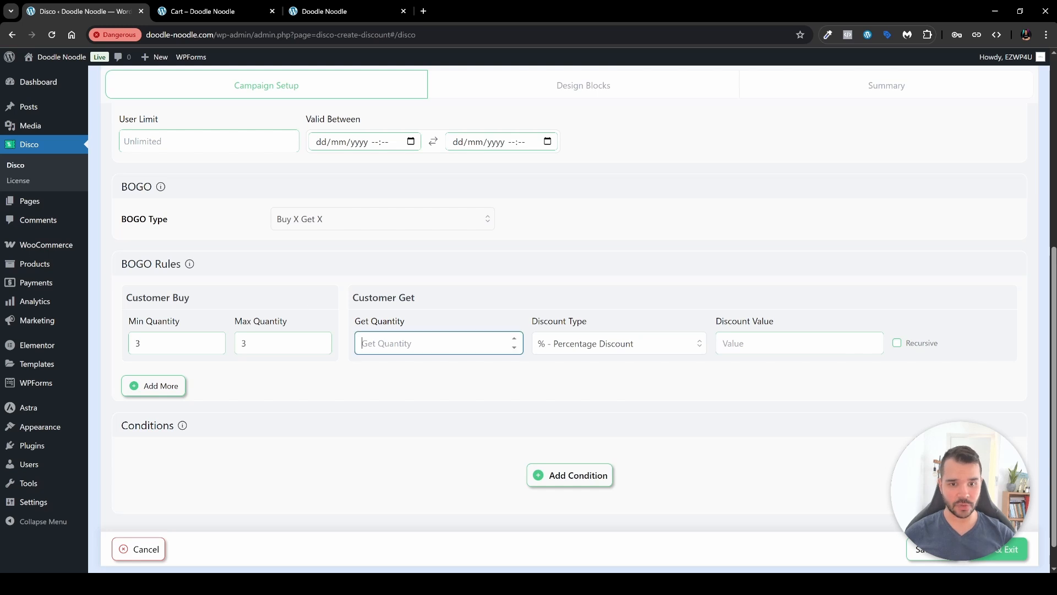
text(2)
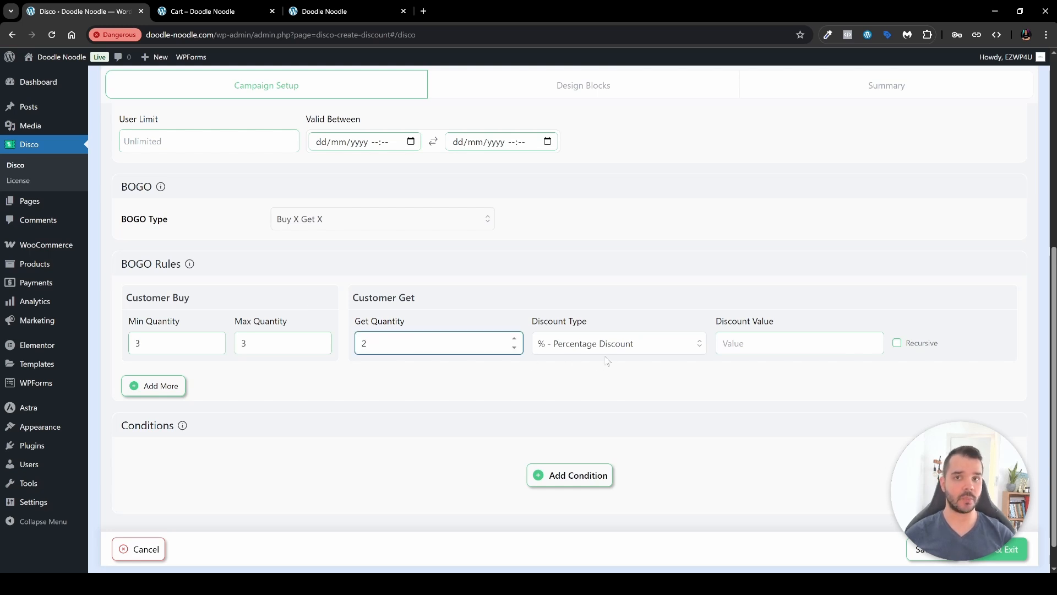
- Set the BOGO rule's discount type to Free Items and save the campaign
click(607, 344)
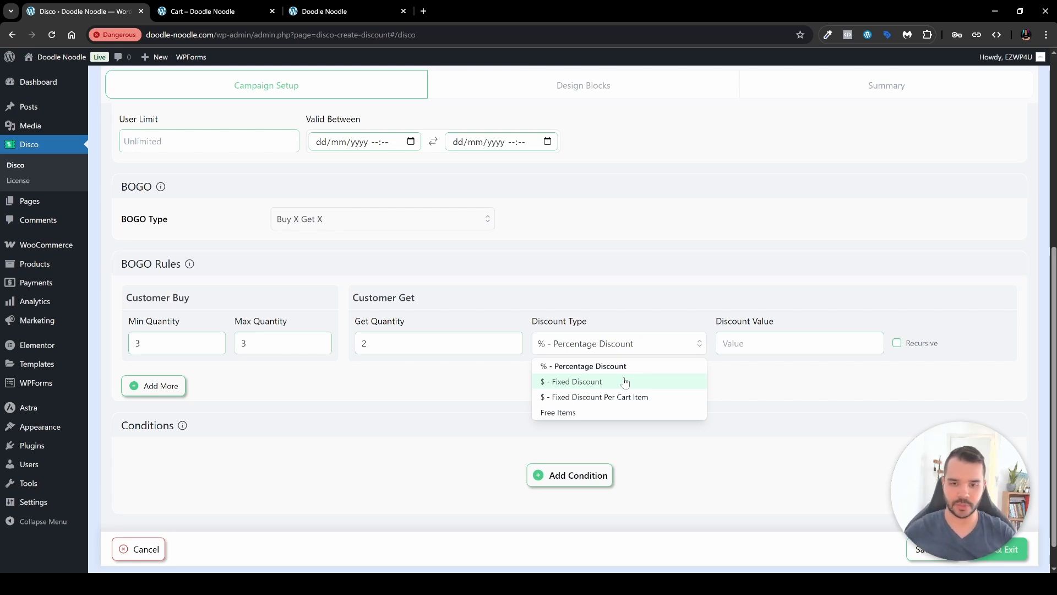
click(601, 417)
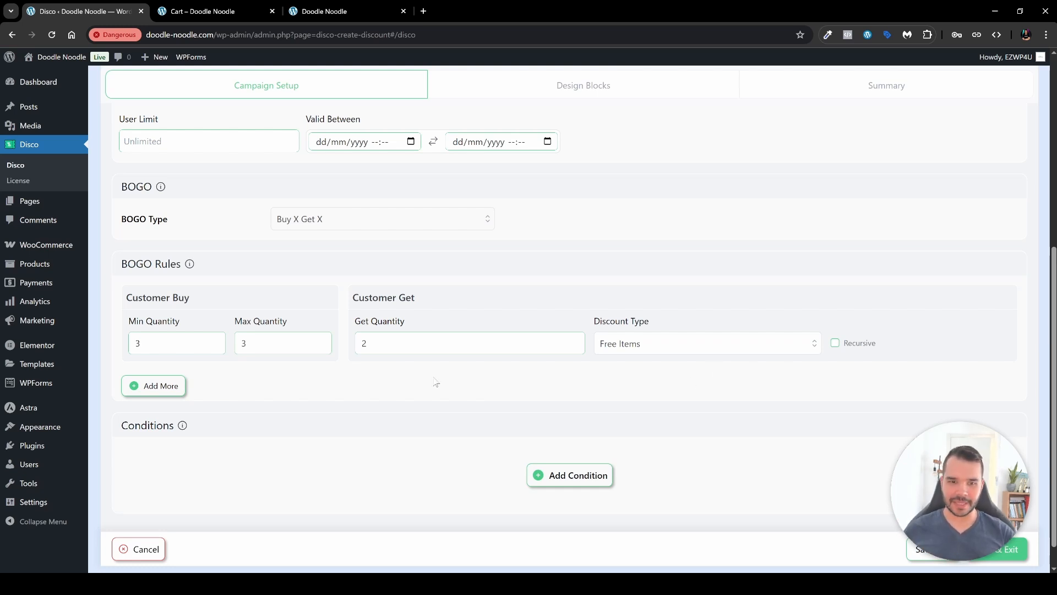
scroll(474, 414, up, 2)
scroll(475, 414, down, 2)
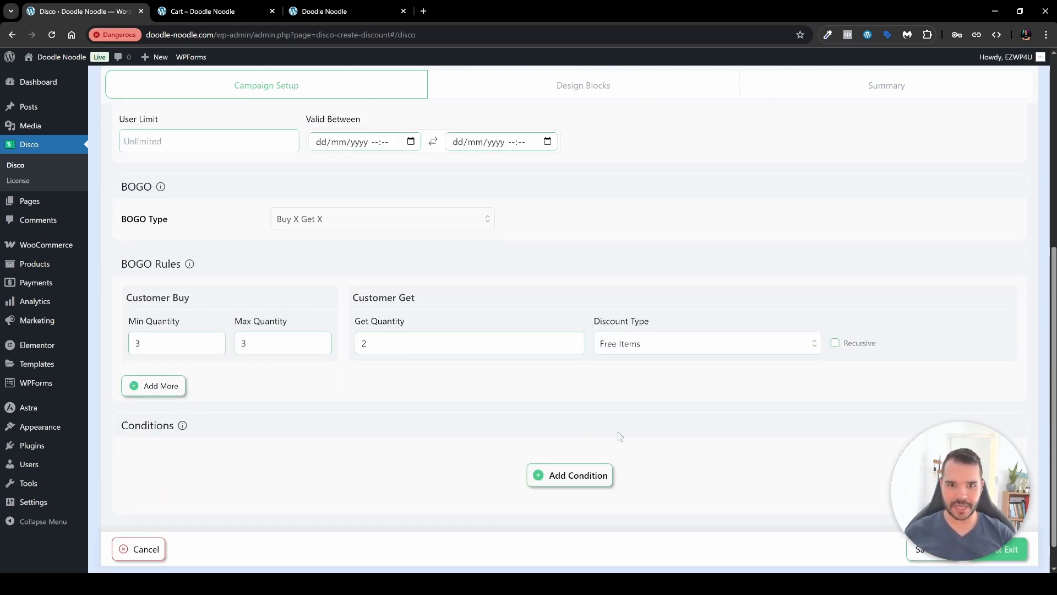
click(930, 550)
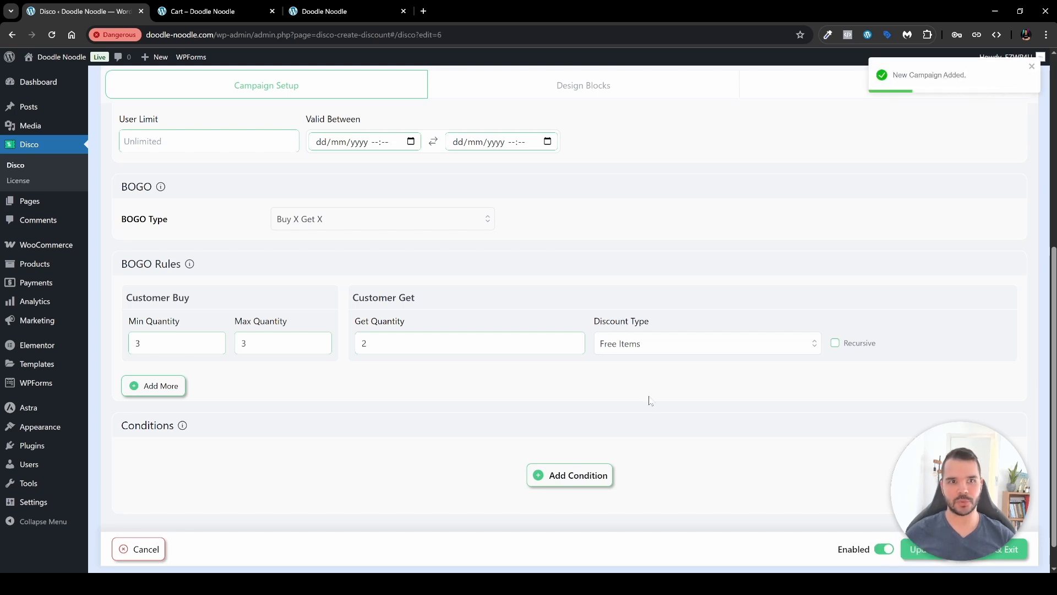
- In the store cart, reduce the Rattle Snake Tail and Money Plant quantities to 1 and update the cart
click(203, 11)
scroll(490, 448, up, 3)
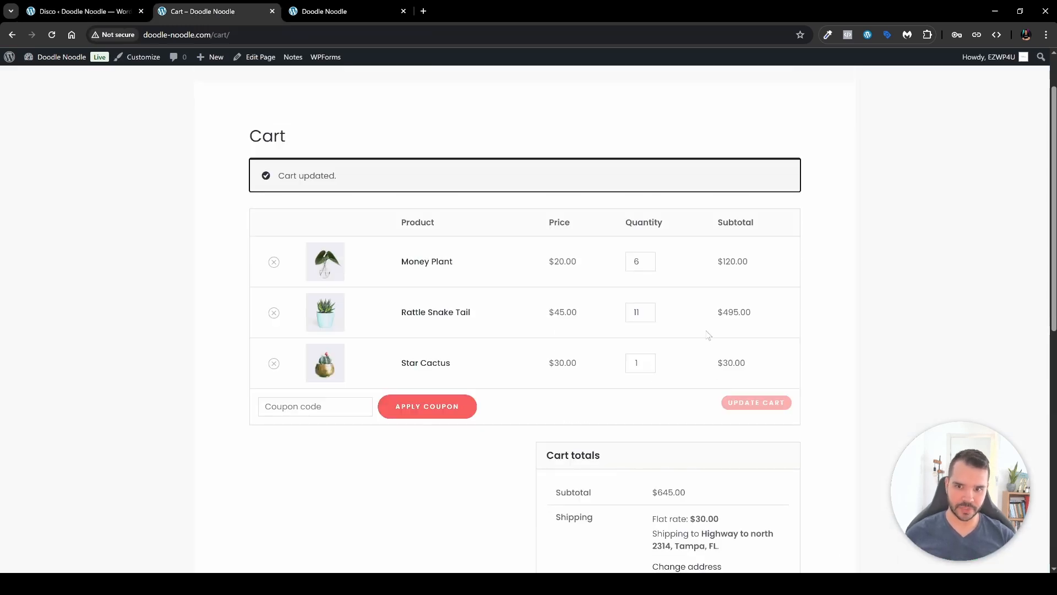
click(647, 313)
key(BackSpace)
key(BackSpace)
text(1)
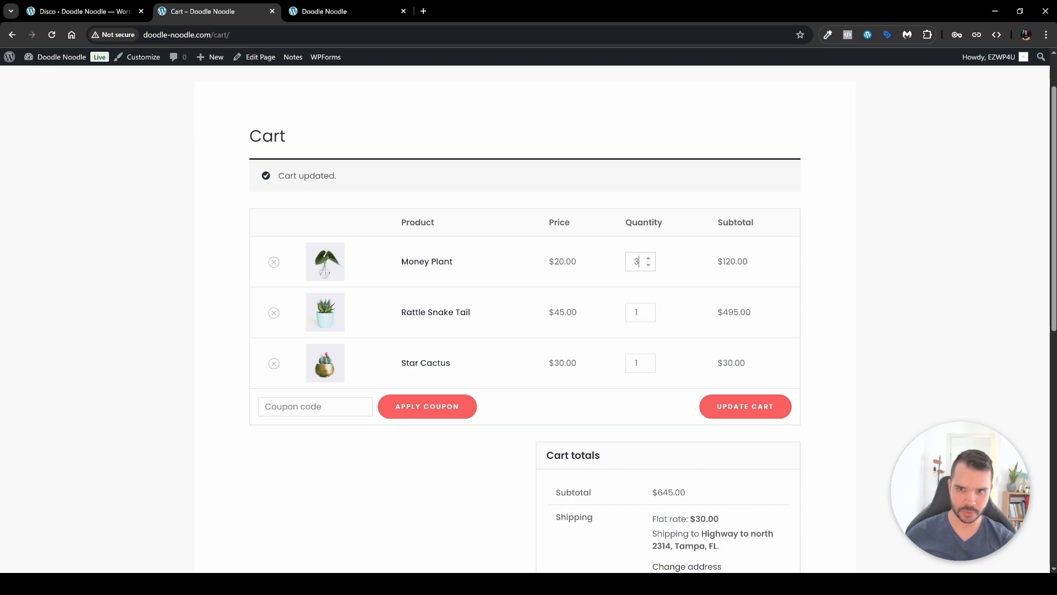
click(758, 406)
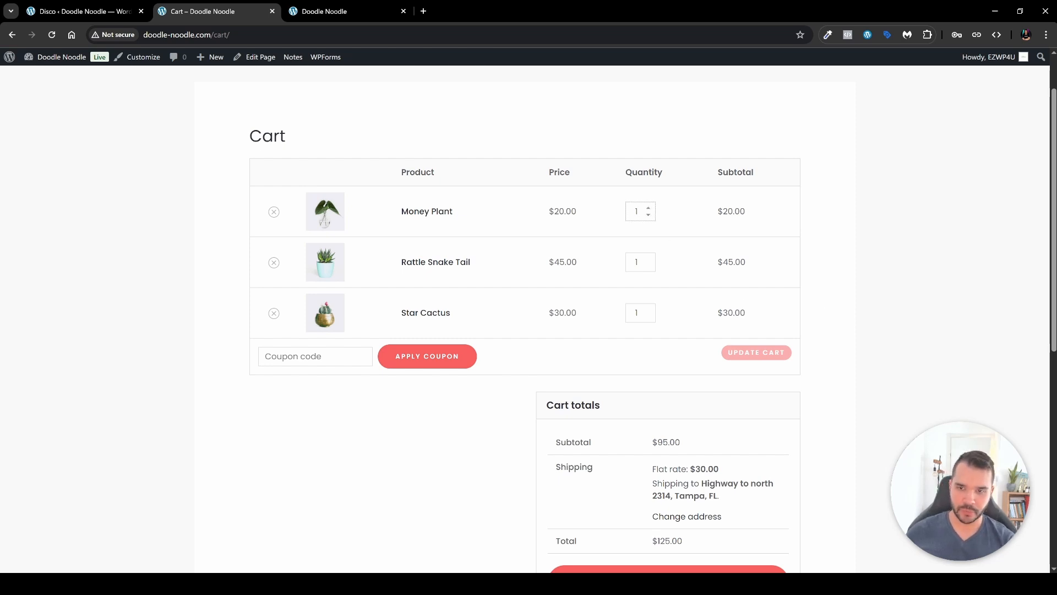
- Set the Money Plant quantity to 3 and update the cart to trigger the BOGO offer
key(BackSpace)
text(4)
click(740, 360)
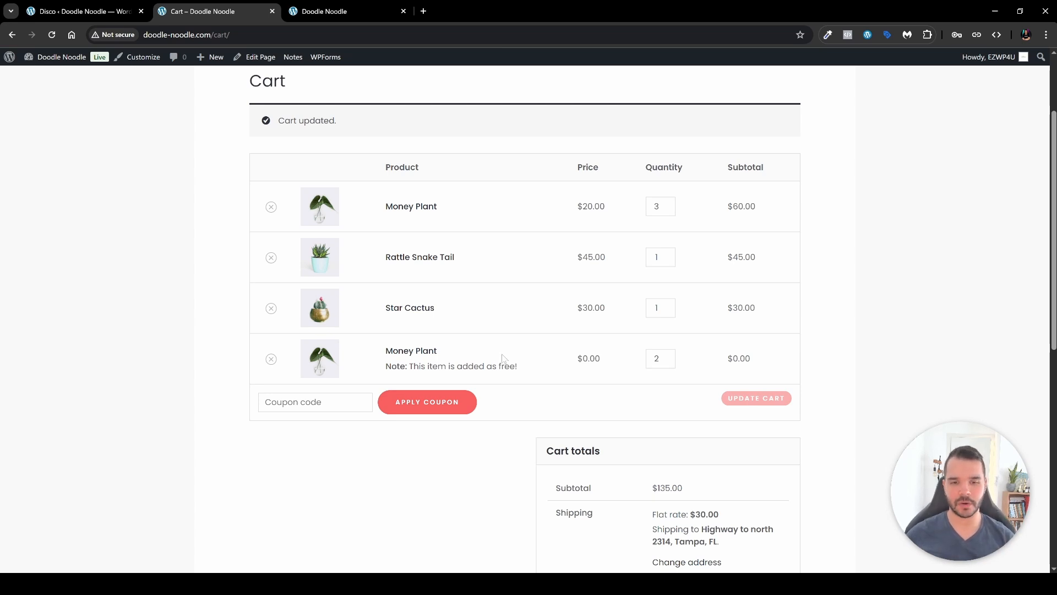
- Examine the note, quantity and price of the free Money Plant line, and compare it with the other cart items
drag(540, 373, 414, 352)
click(582, 370)
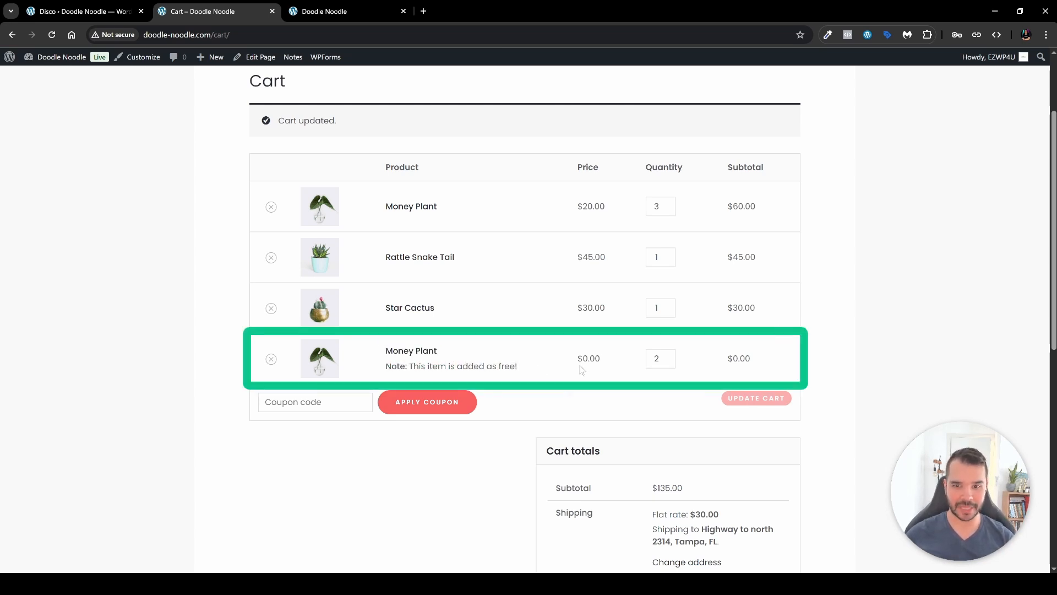
double_click(656, 359)
click(580, 368)
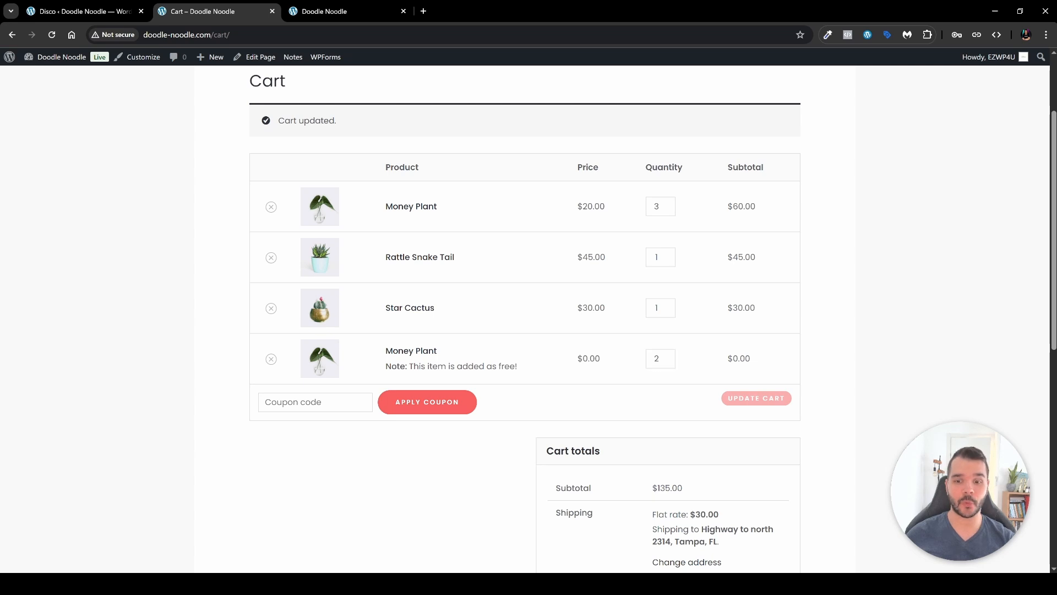
drag(578, 361, 610, 364)
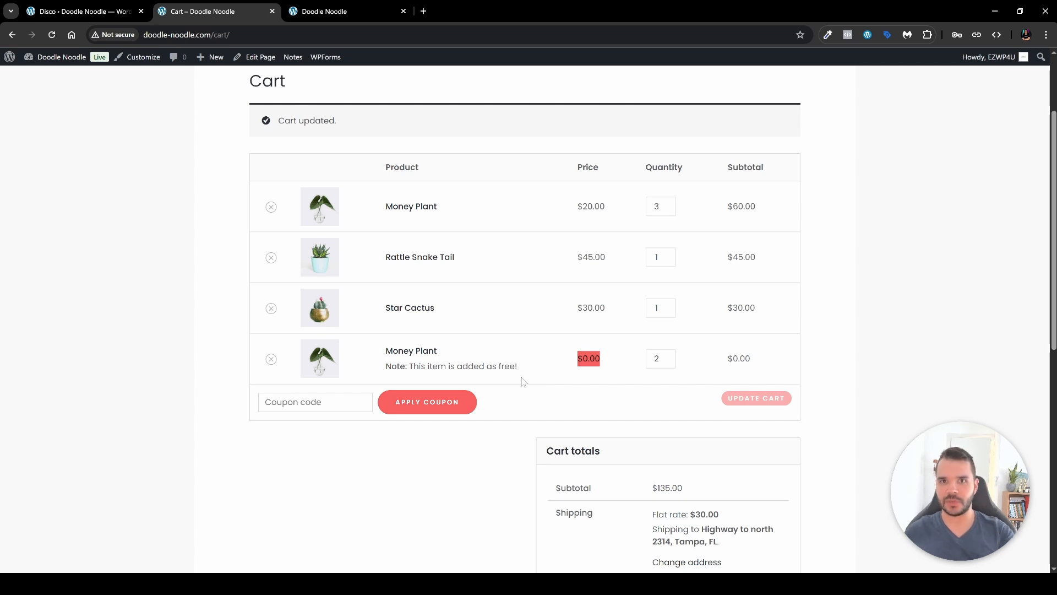
click(495, 224)
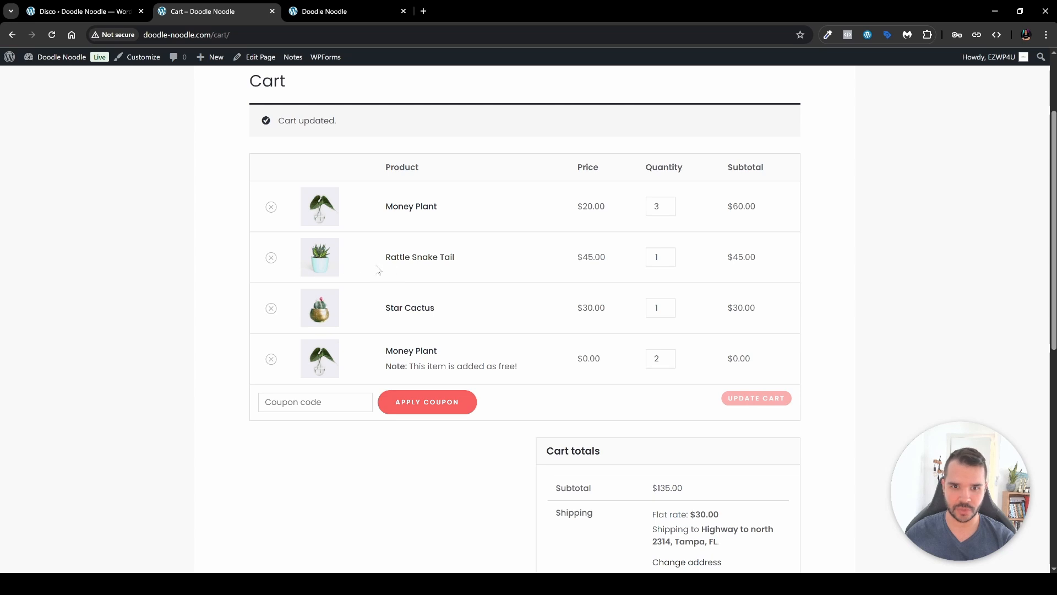
drag(374, 259, 469, 306)
click(499, 324)
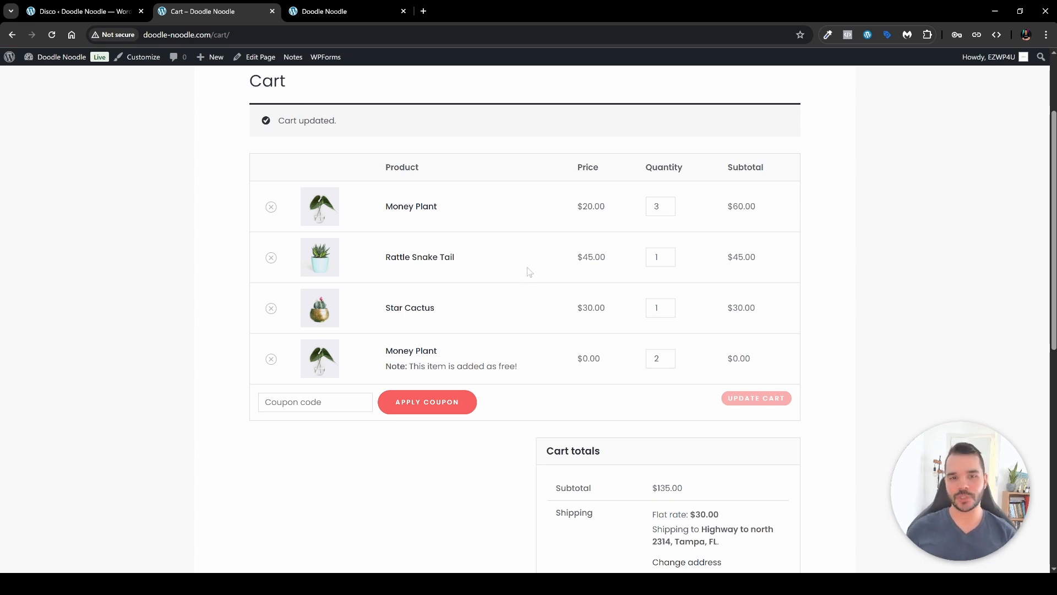
- Return to the campaign editor, make the BOGO rule recursive and update the campaign
key(ctrl+shift+Tab)
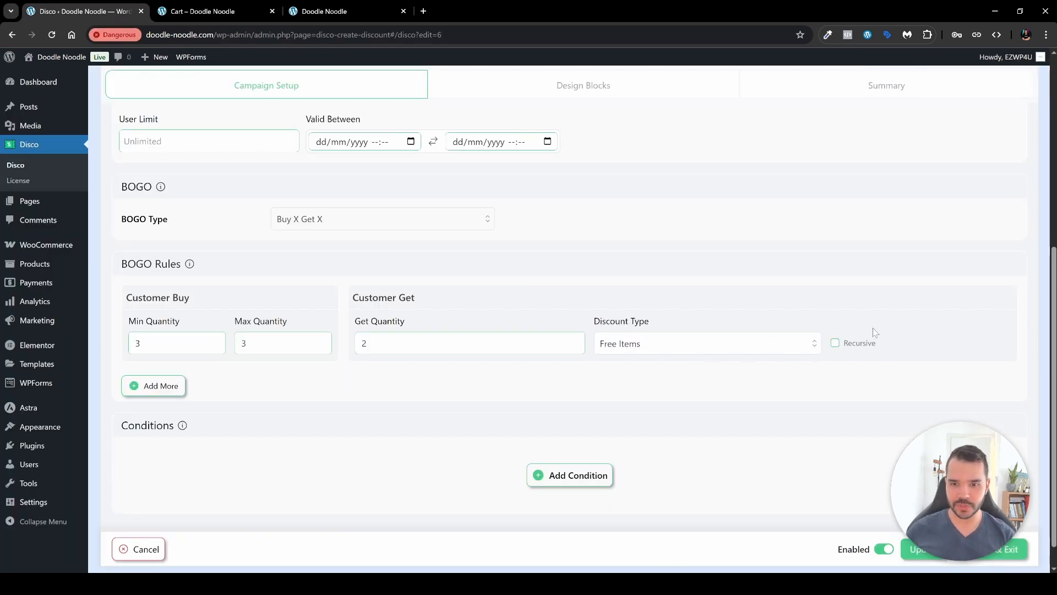
click(836, 343)
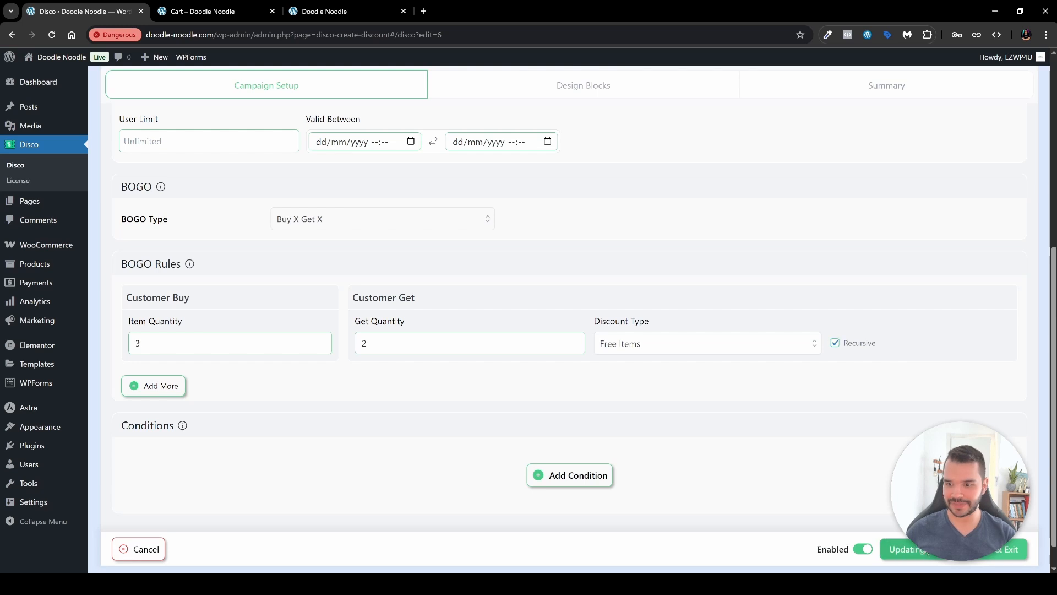
- Reload the store cart, set the Money Plant quantity to 6 and update the cart to test the recursive rule
key(ctrl+Tab)
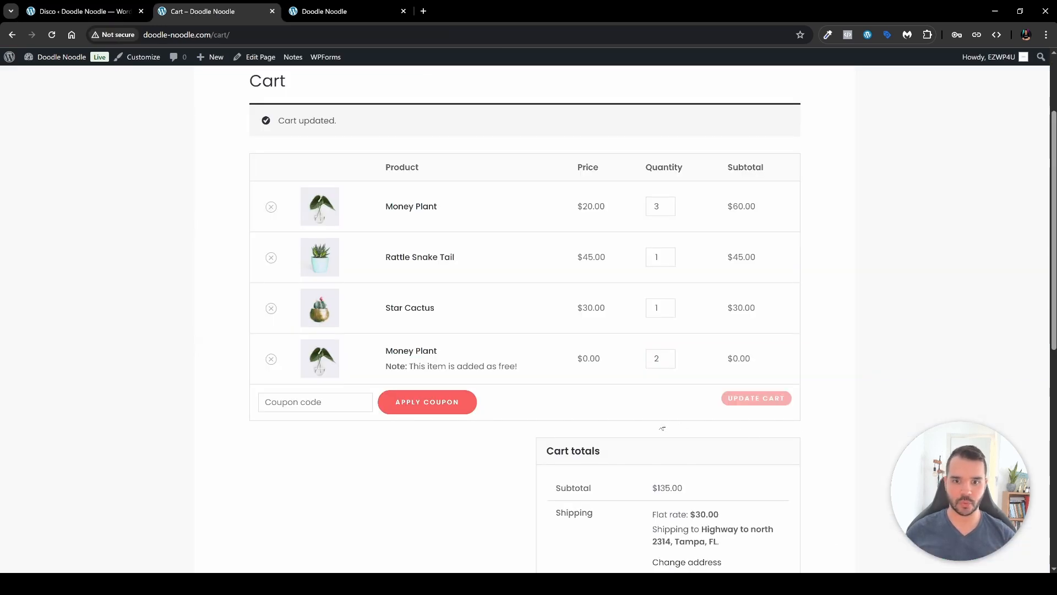
key(F5)
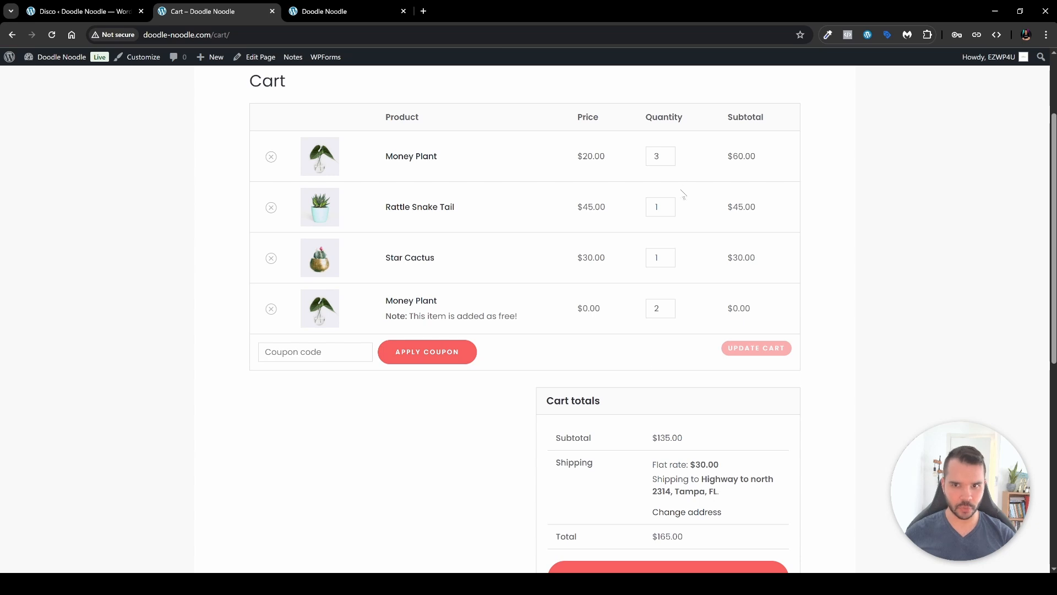
double_click(659, 156)
text(6)
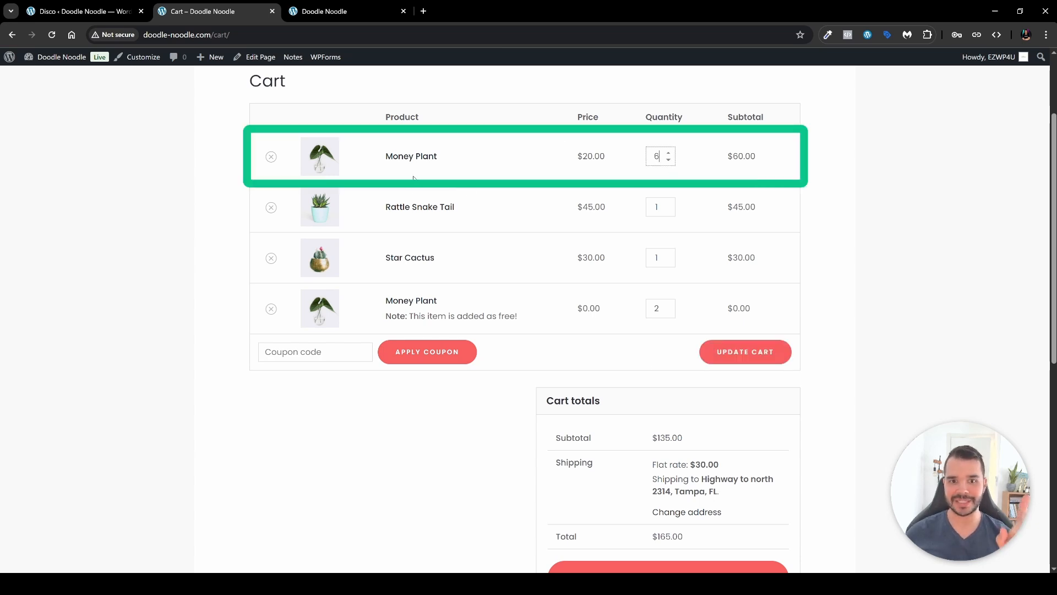
click(746, 353)
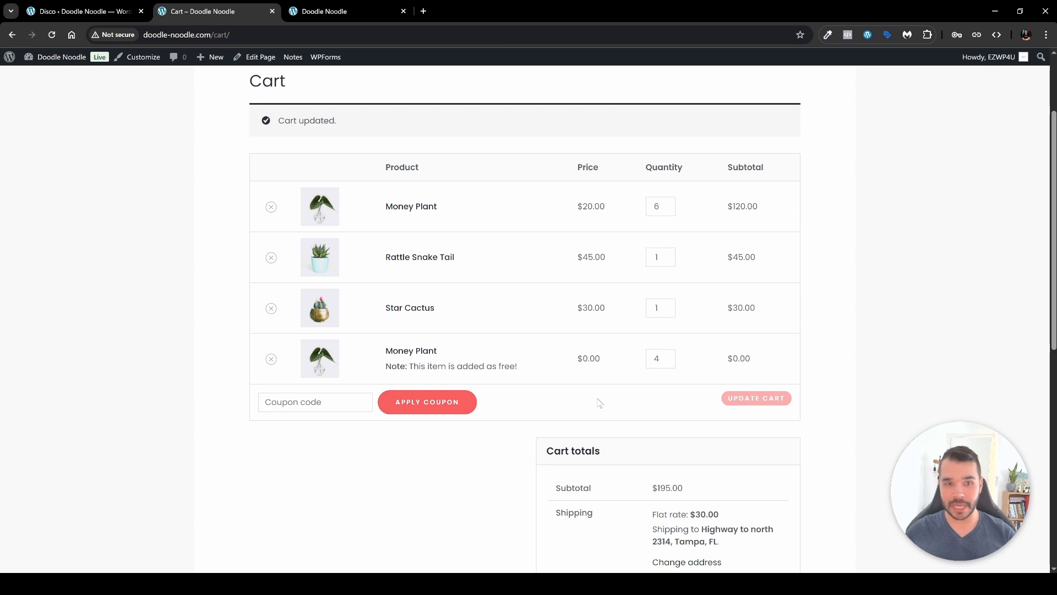
- Return to the campaign editor and change the BOGO type to Buy X Get Y (Products)
key(ctrl+shift+Tab)
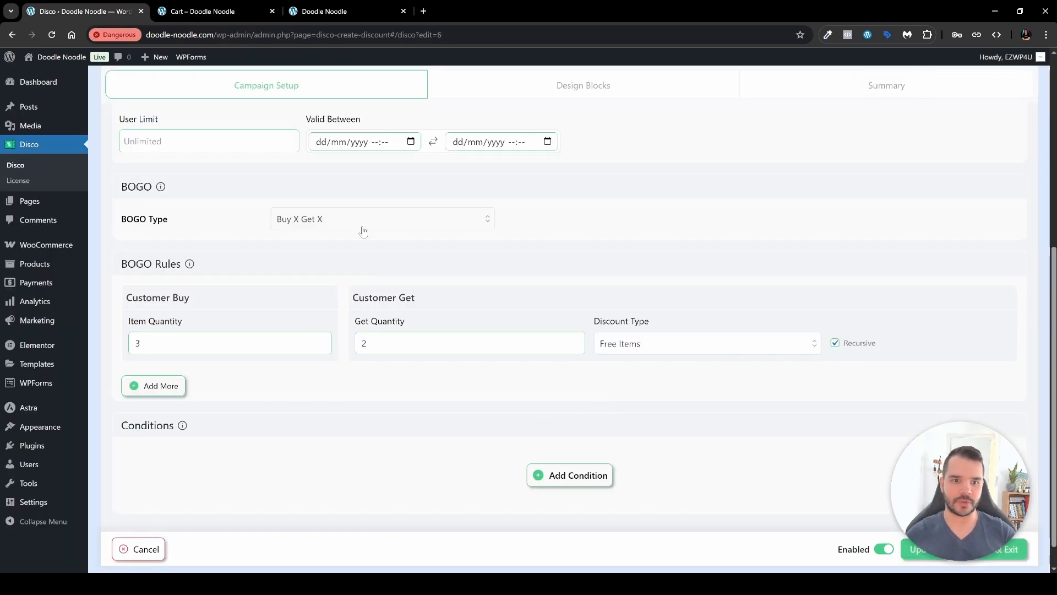
key(ctrl+Tab)
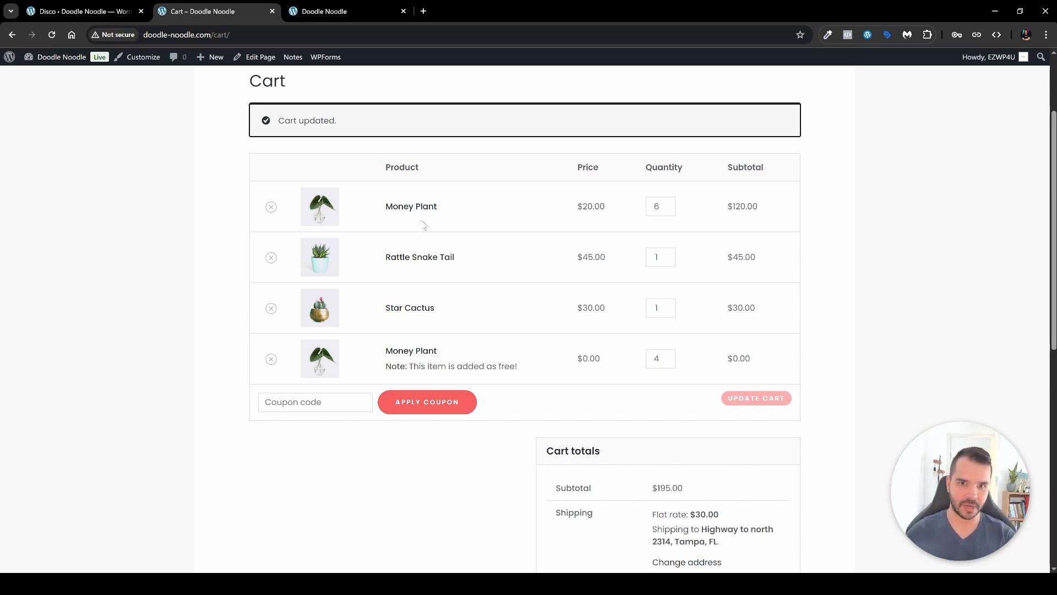
key(ctrl+shift+Tab)
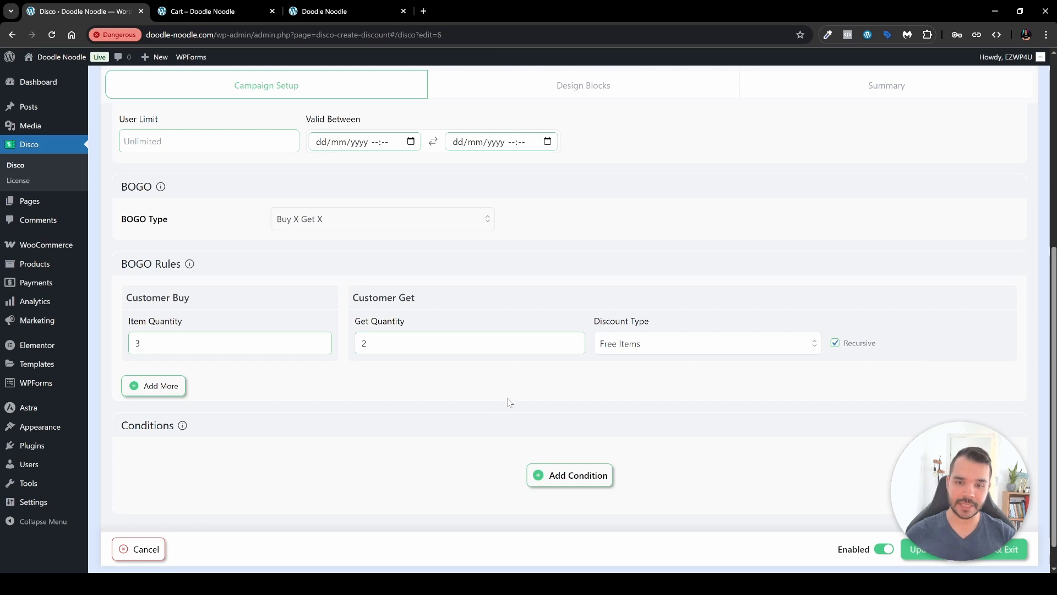
click(378, 223)
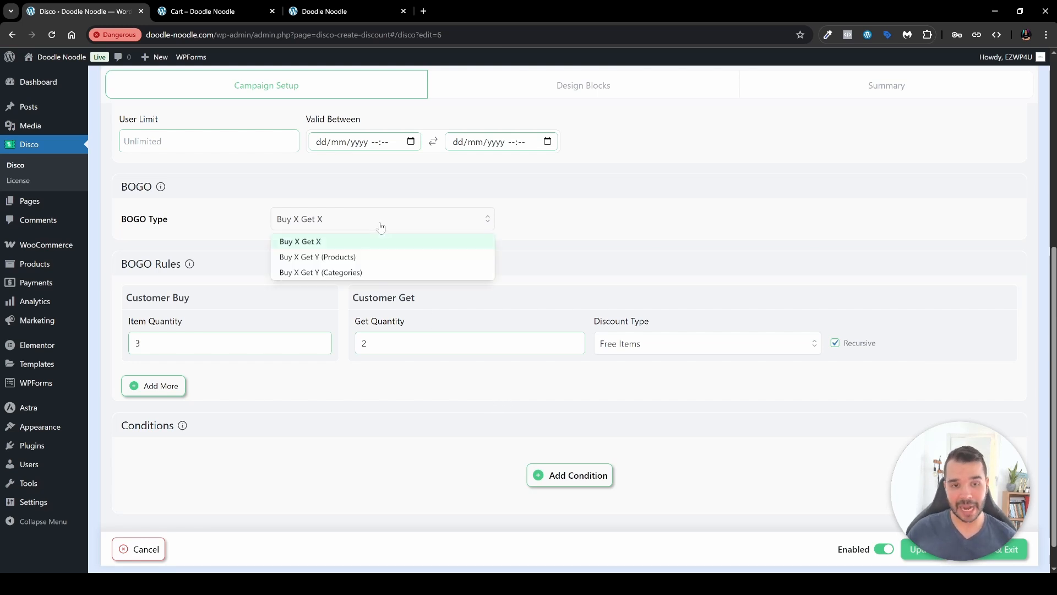
click(352, 260)
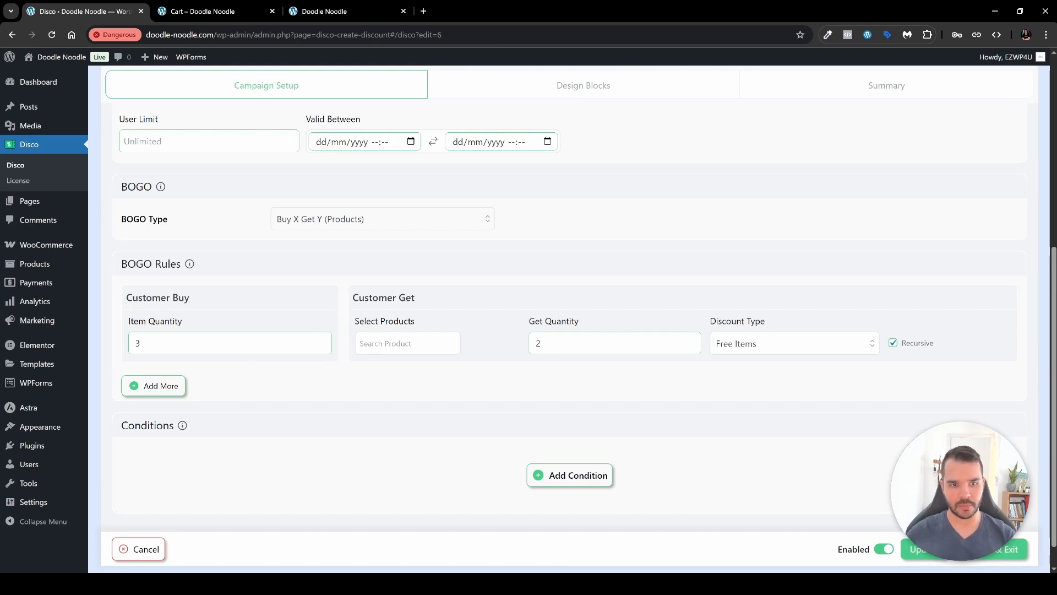
- Choose Money Plant as the product customers get in the BOGO rule, check the current cart, and update the campaign
click(403, 343)
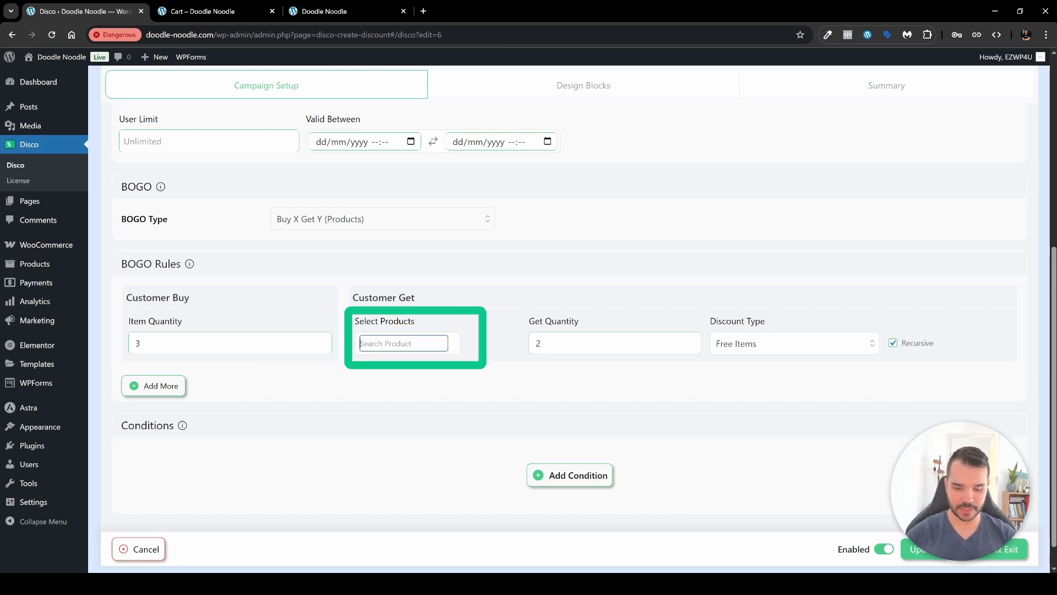
text(money)
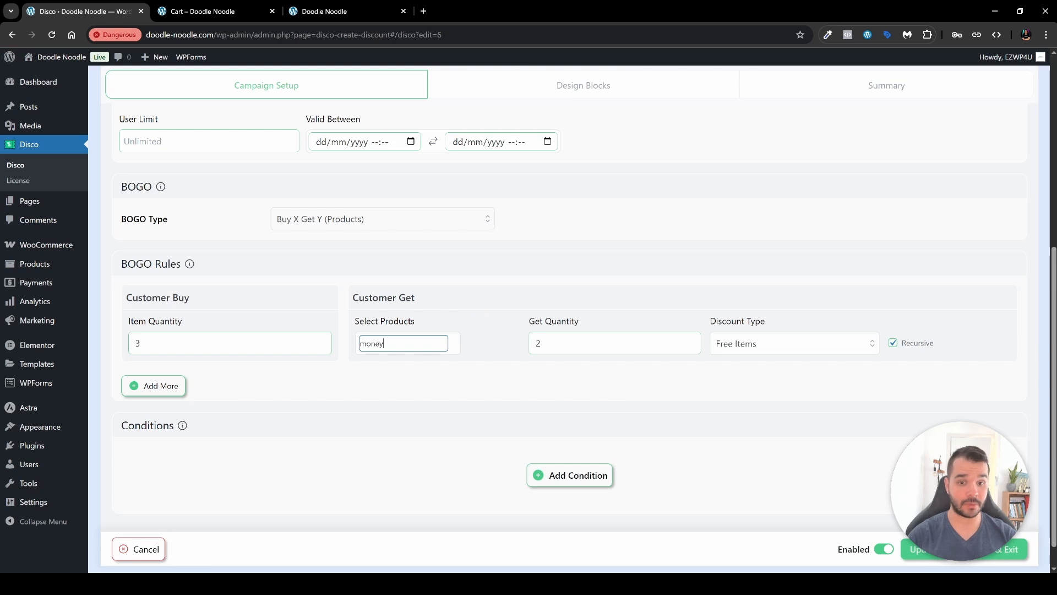
click(388, 375)
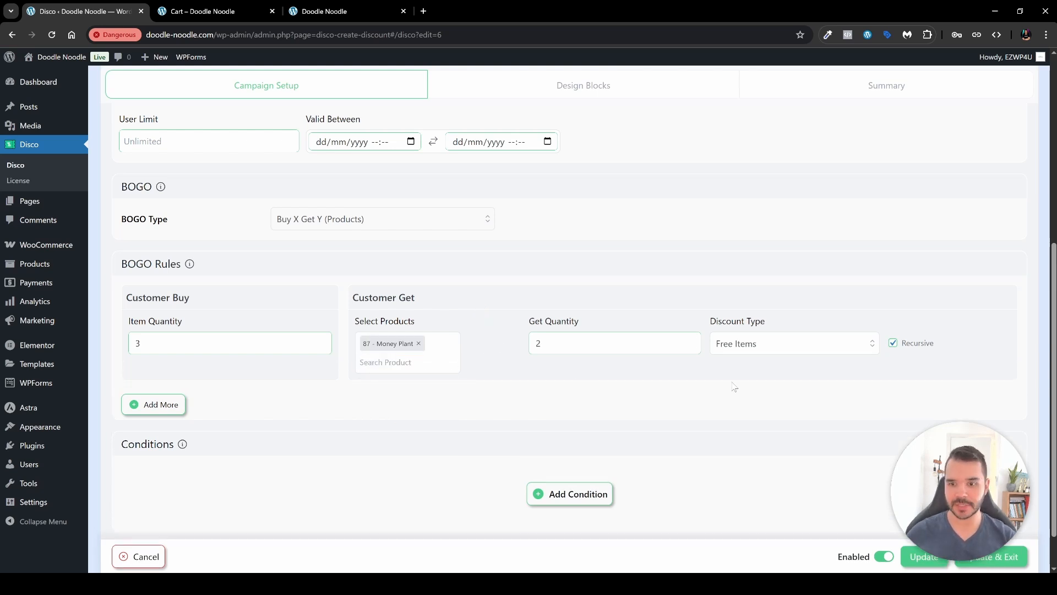
click(215, 11)
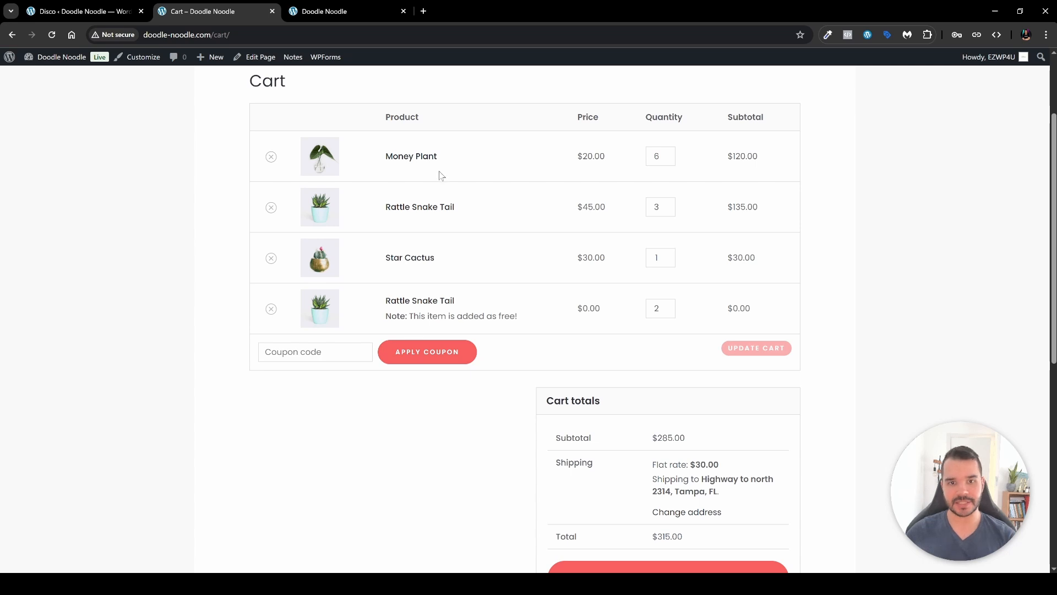
click(77, 9)
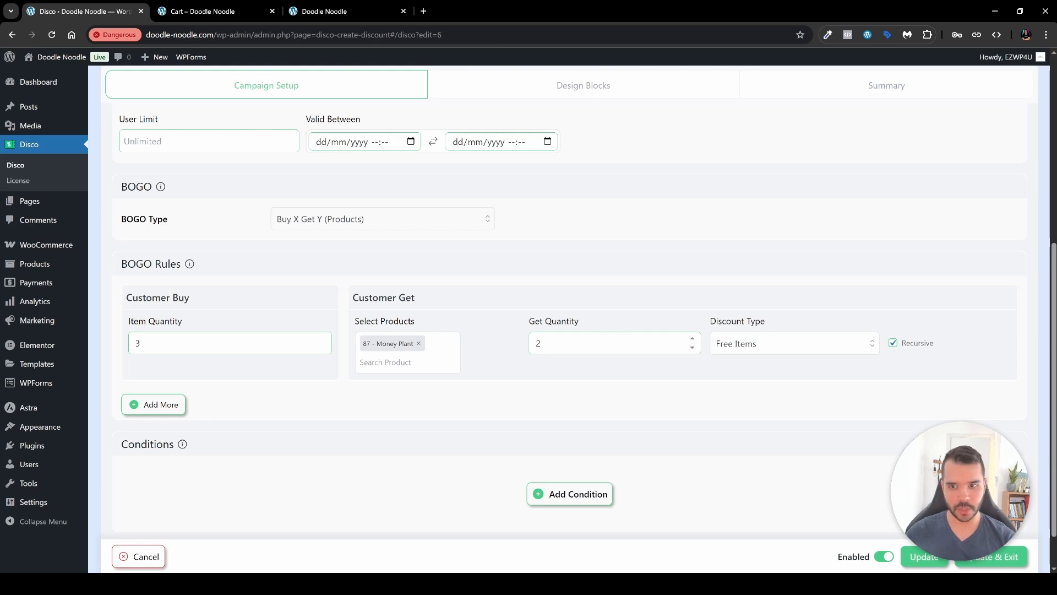
click(910, 557)
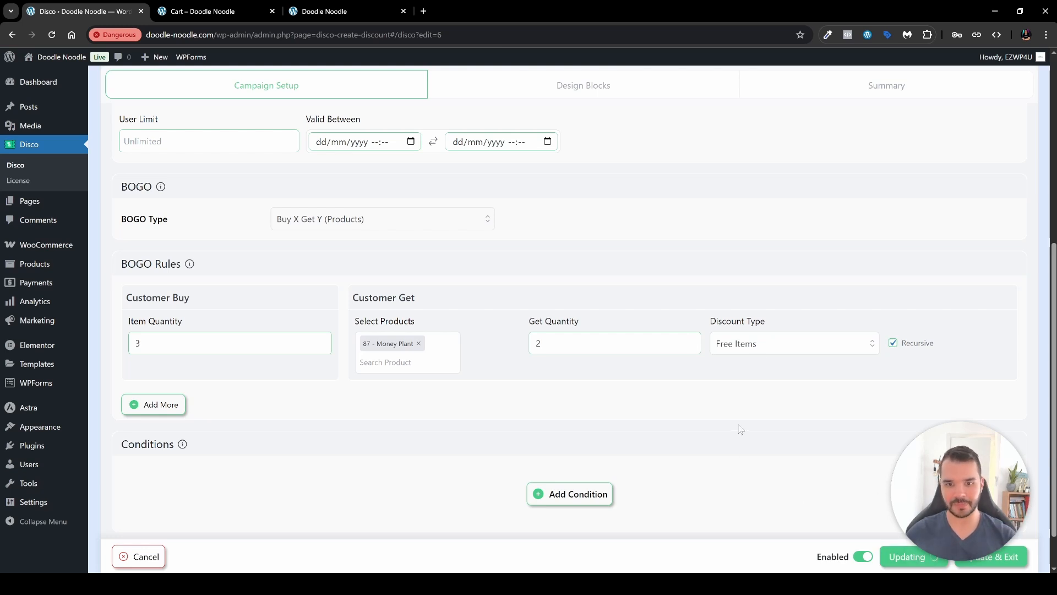
- Reload the store cart to test the Buy X Get Y (Products) offer, and compare the free item with the campaign's rule
key(ctrl+Tab)
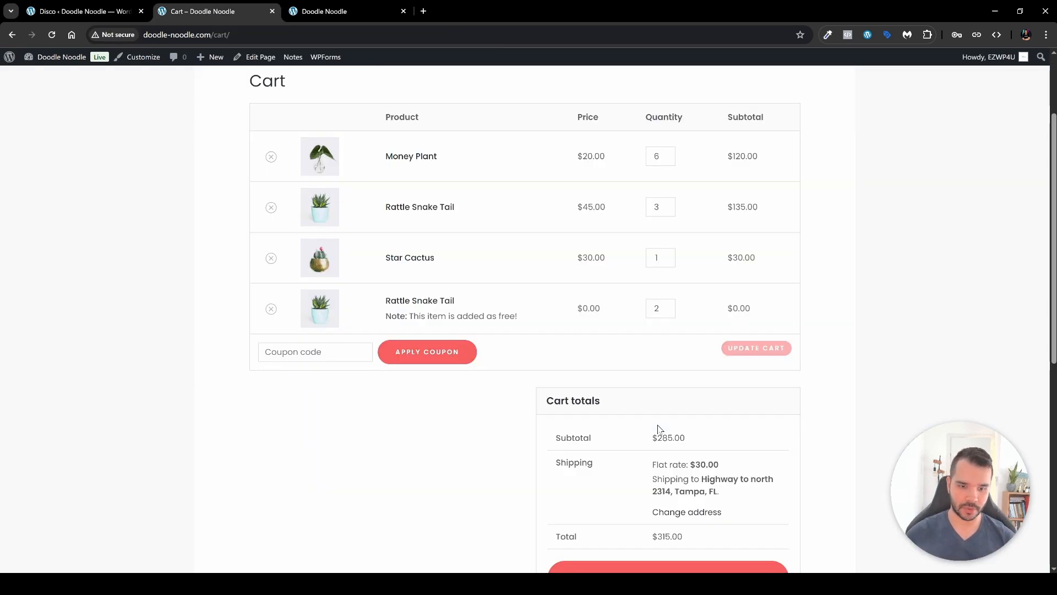
key(ctrl+r)
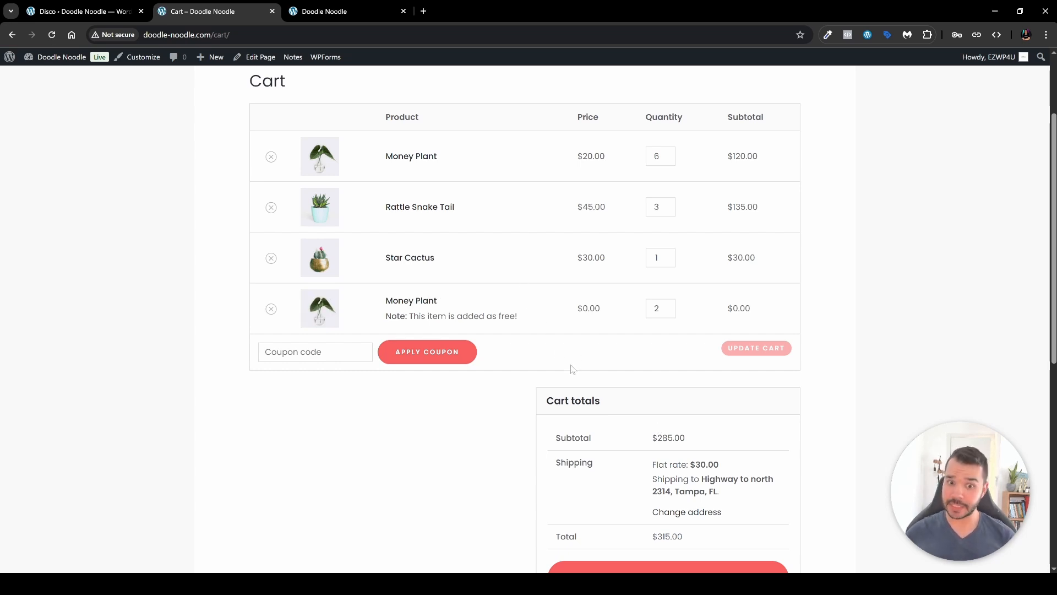
key(ctrl+shift+Tab)
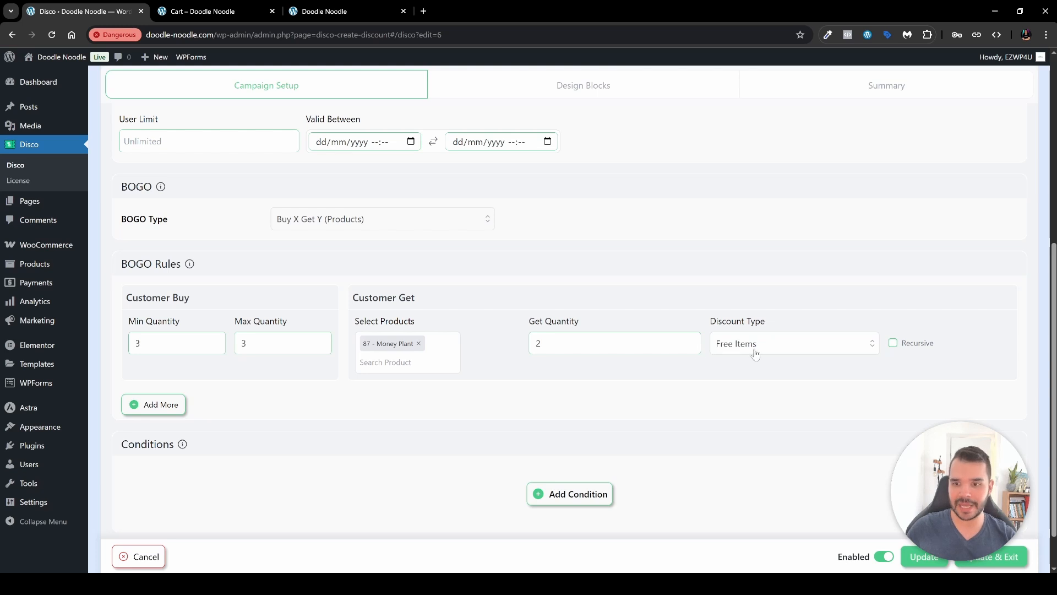
key(ctrl+Tab)
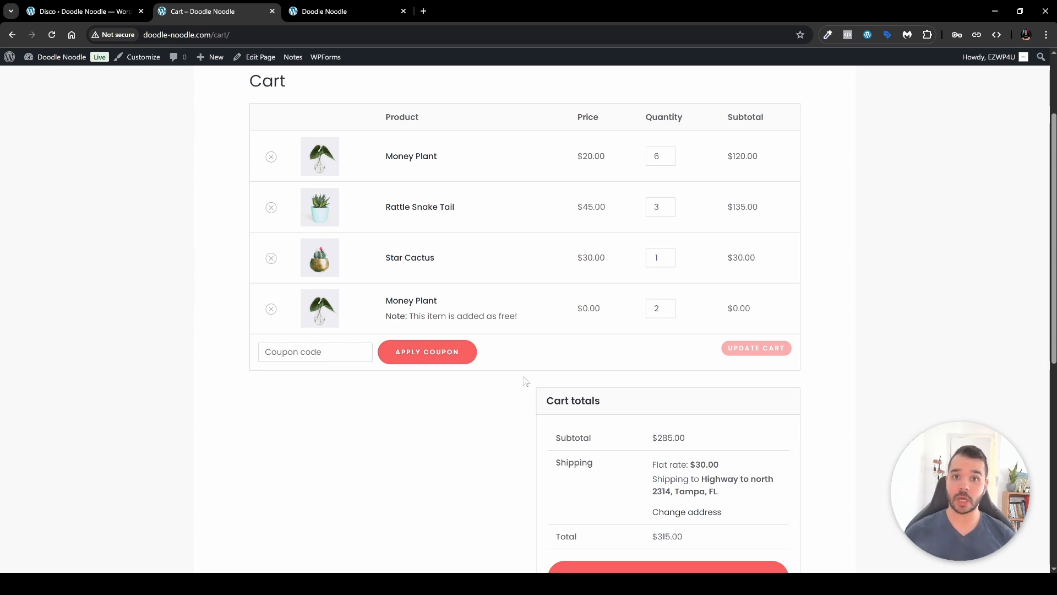
- Return to the campaign editor and add a condition group with two condition rows to the BOGO campaign
key(ctrl+shift+Tab)
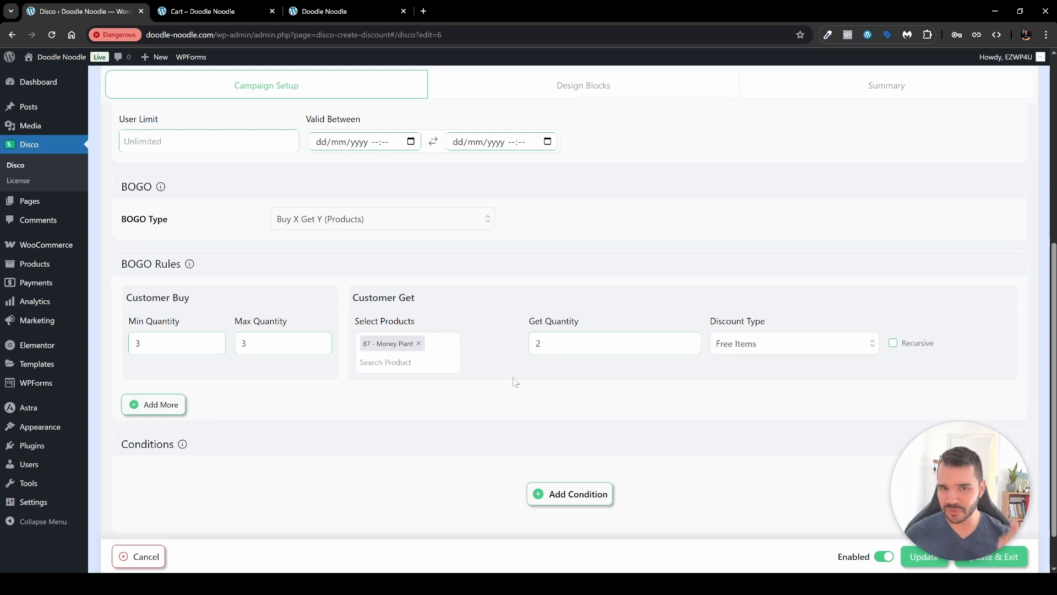
scroll(514, 381, up, 1)
scroll(551, 413, down, 3)
click(570, 448)
scroll(571, 450, down, 1)
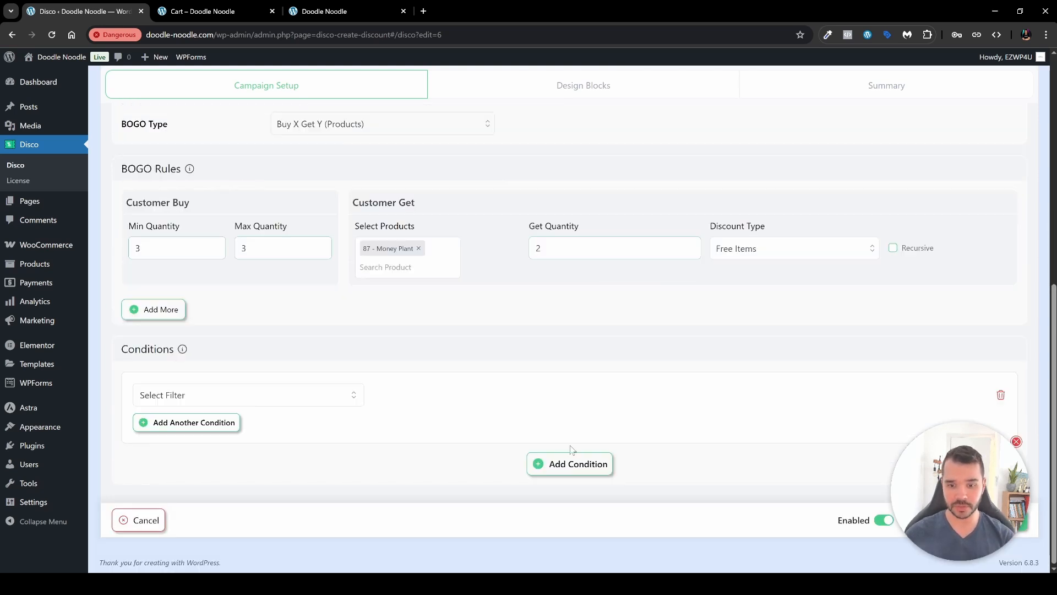
click(203, 424)
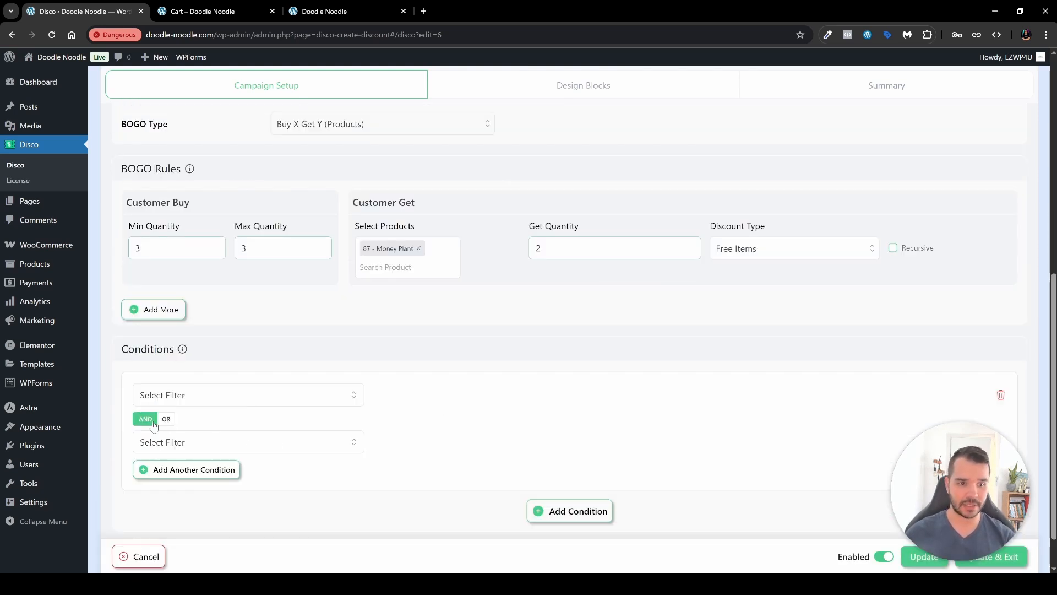
- Examine the filter options available for the first condition, from product and price filters through the cart filters
click(250, 400)
scroll(290, 436, down, 2)
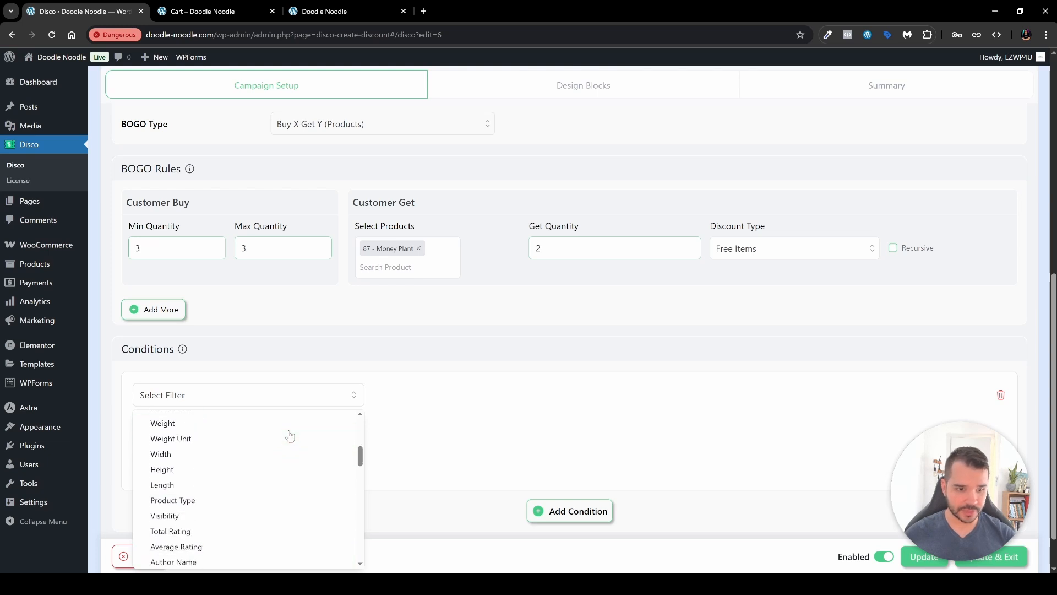
scroll(290, 440, down, 3)
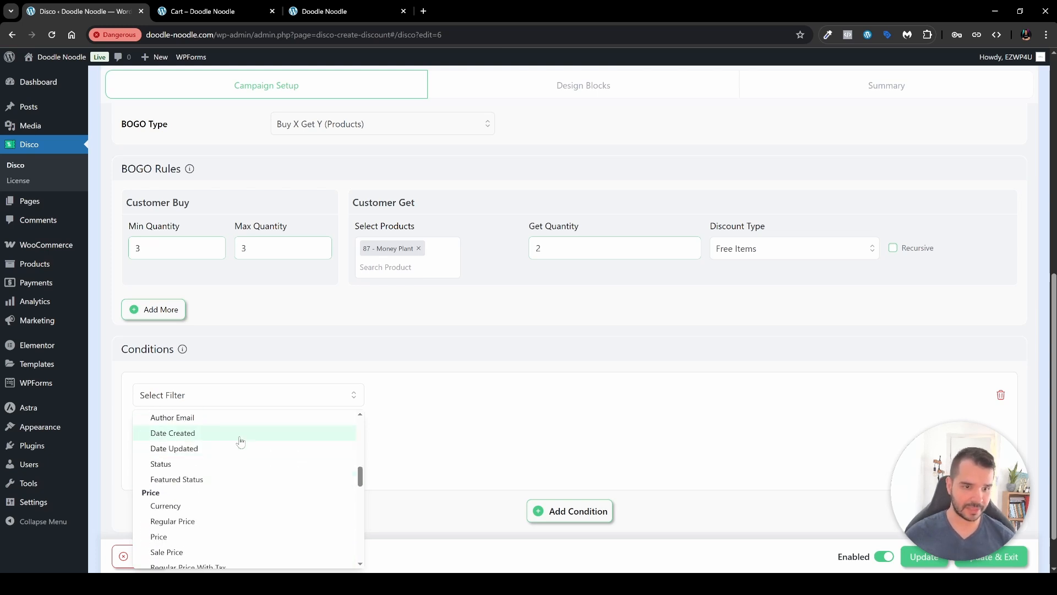
scroll(240, 441, down, 6)
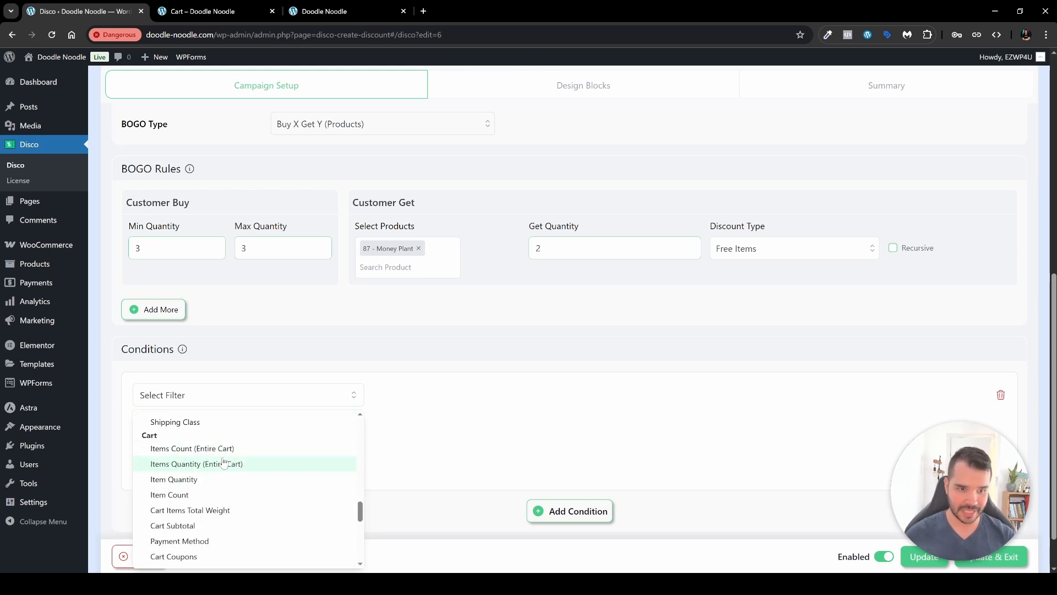
scroll(232, 462, down, 5)
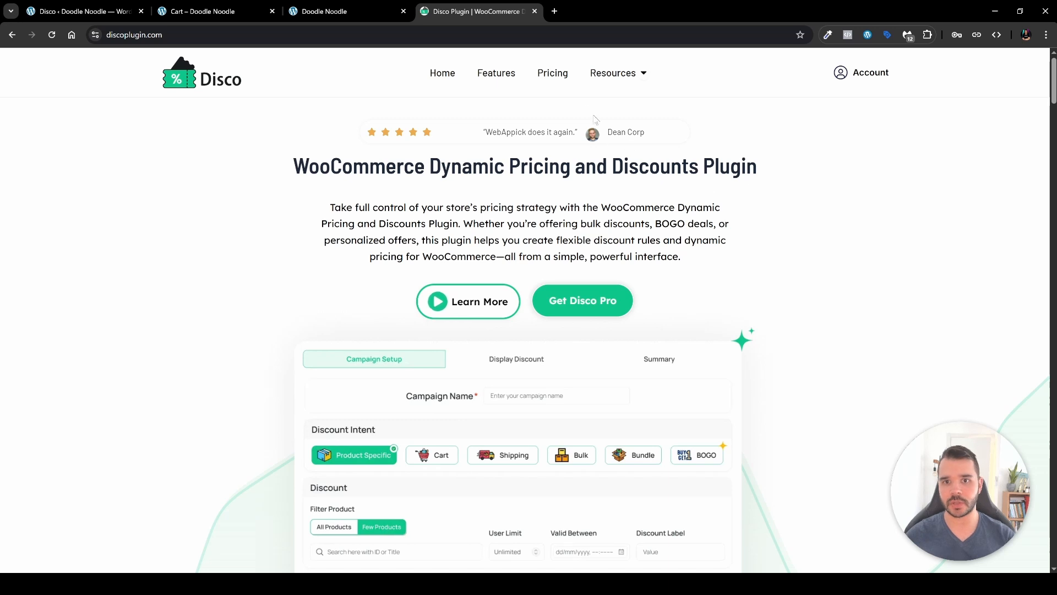
- Open the pricing page on discoplugin.com, show the lifetime plans, and examine the Free versus Pro feature comparison
click(561, 77)
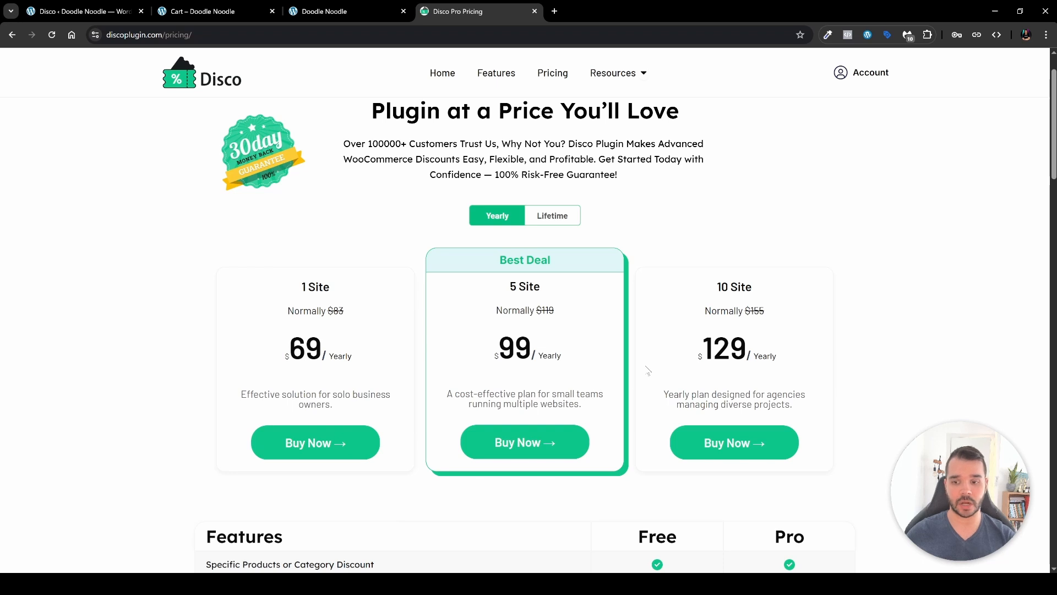
click(561, 219)
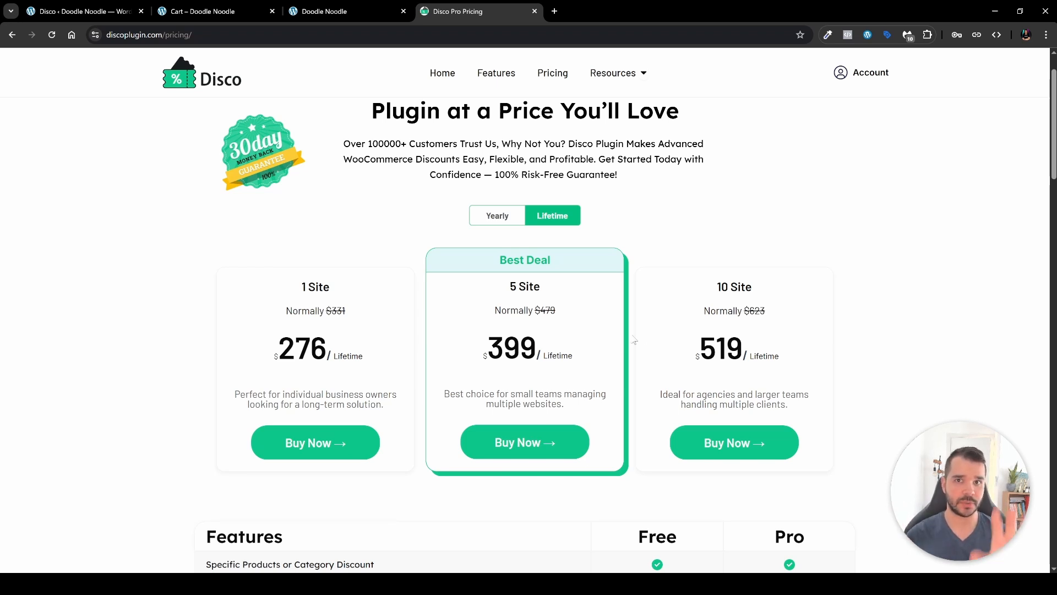
scroll(634, 340, down, 7)
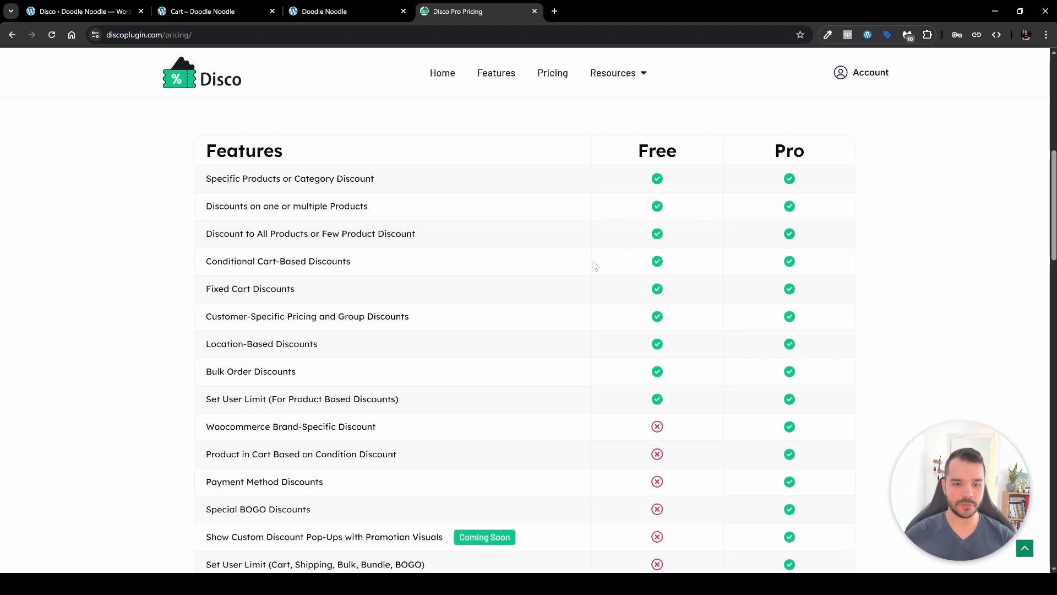
scroll(589, 265, down, 4)
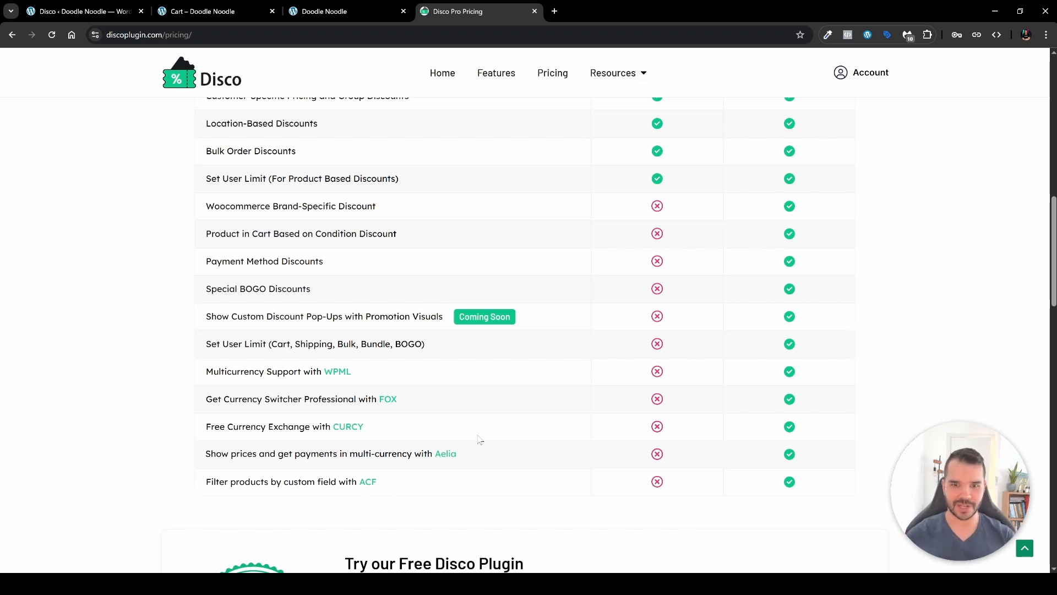
scroll(479, 439, up, 1)
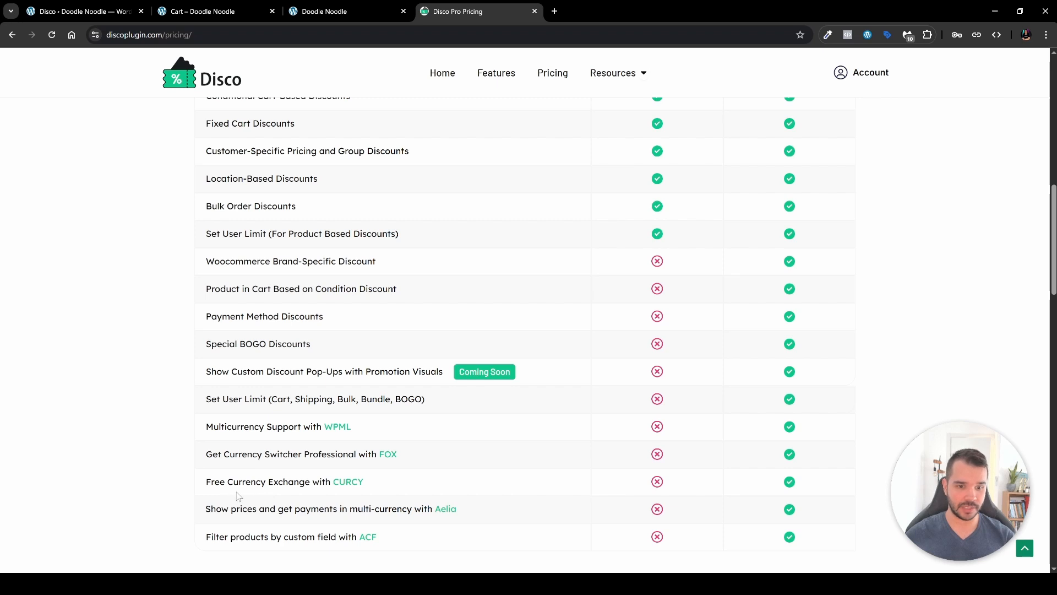